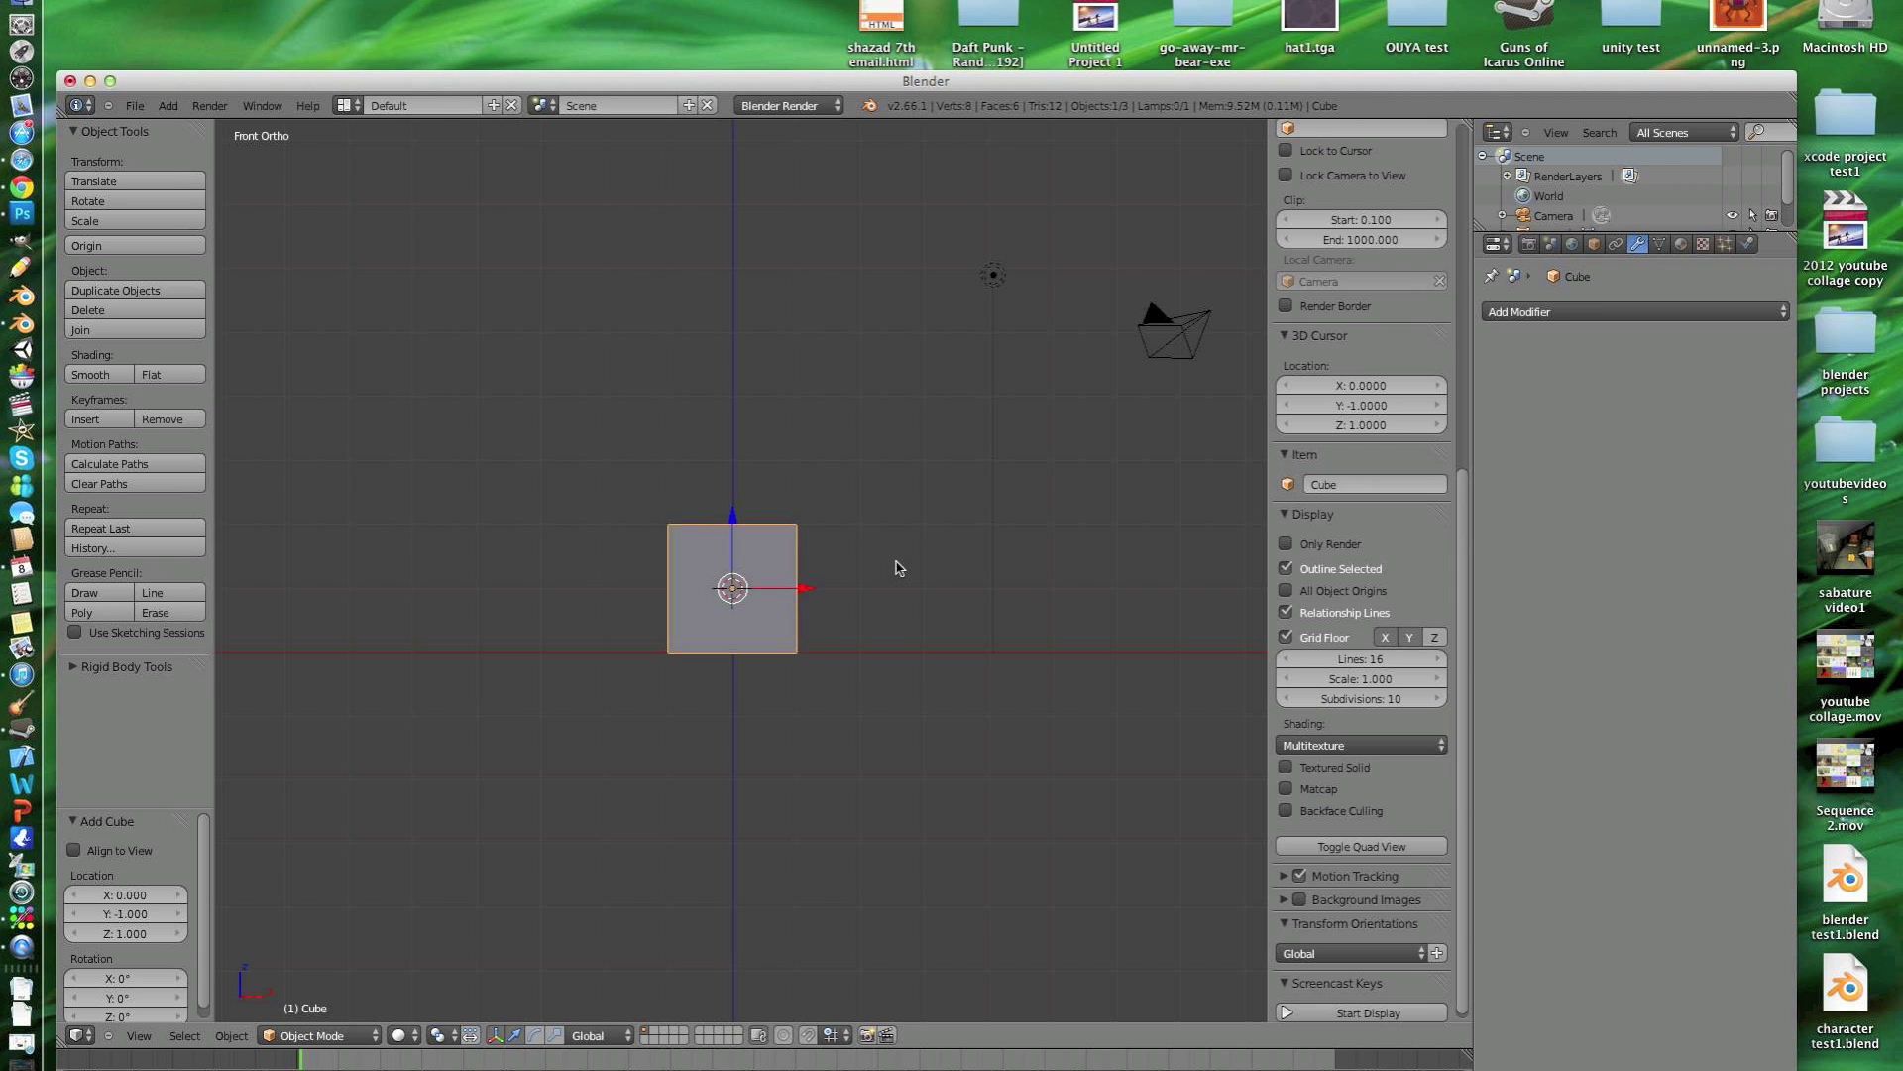
Step: Put the cube into Edit Mode and unwrap all its faces with the default Unwrap method
{"action": "scroll", "coordinate": [899, 568], "scroll_direction": "up", "scroll_amount": 2}
{"action": "scroll", "coordinate": [821, 561], "scroll_direction": "up", "scroll_amount": 3, "text": "shift"}
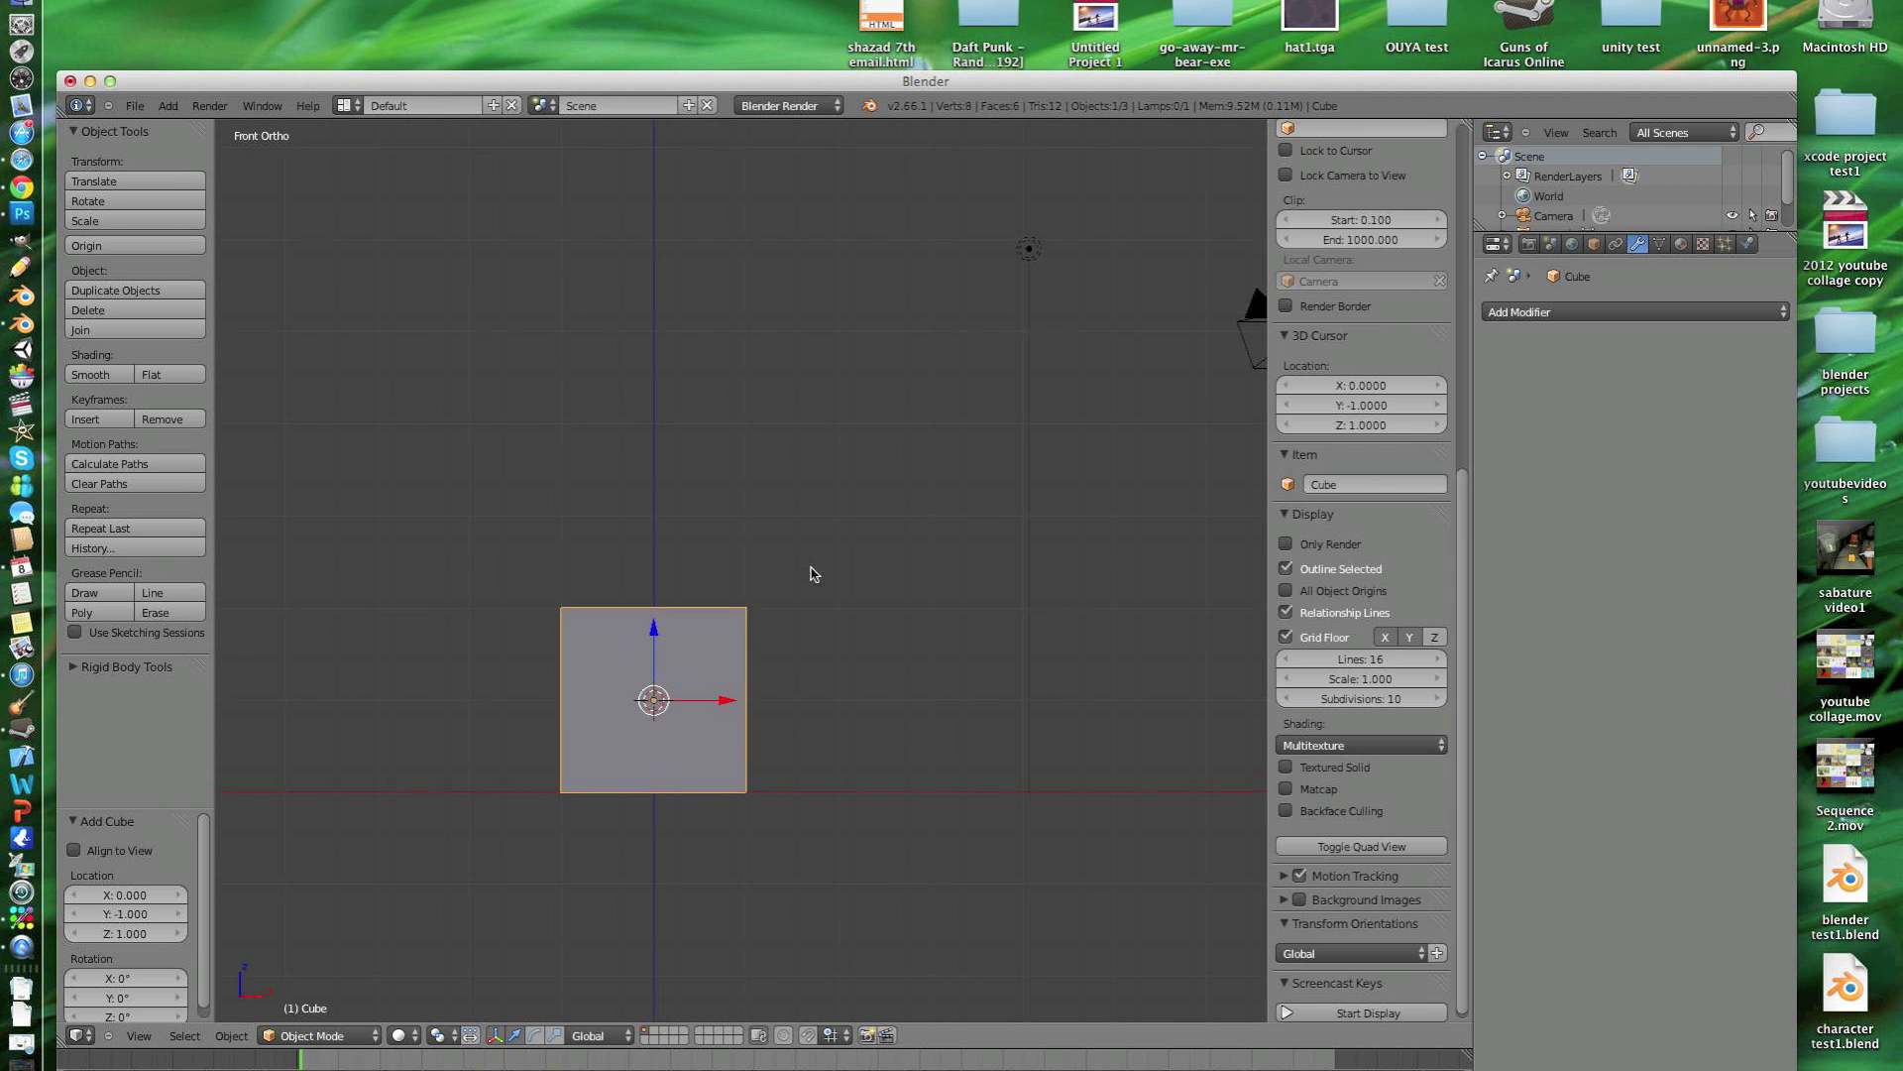
{"action": "scroll", "coordinate": [812, 566], "scroll_direction": "down", "scroll_amount": 2, "text": "shift"}
{"action": "key", "text": "Tab"}
{"action": "middle_click_drag", "start_coordinate": [720, 663], "coordinate": [654, 642]}
{"action": "key", "text": "u"}
{"action": "left_click", "coordinate": [654, 642]}
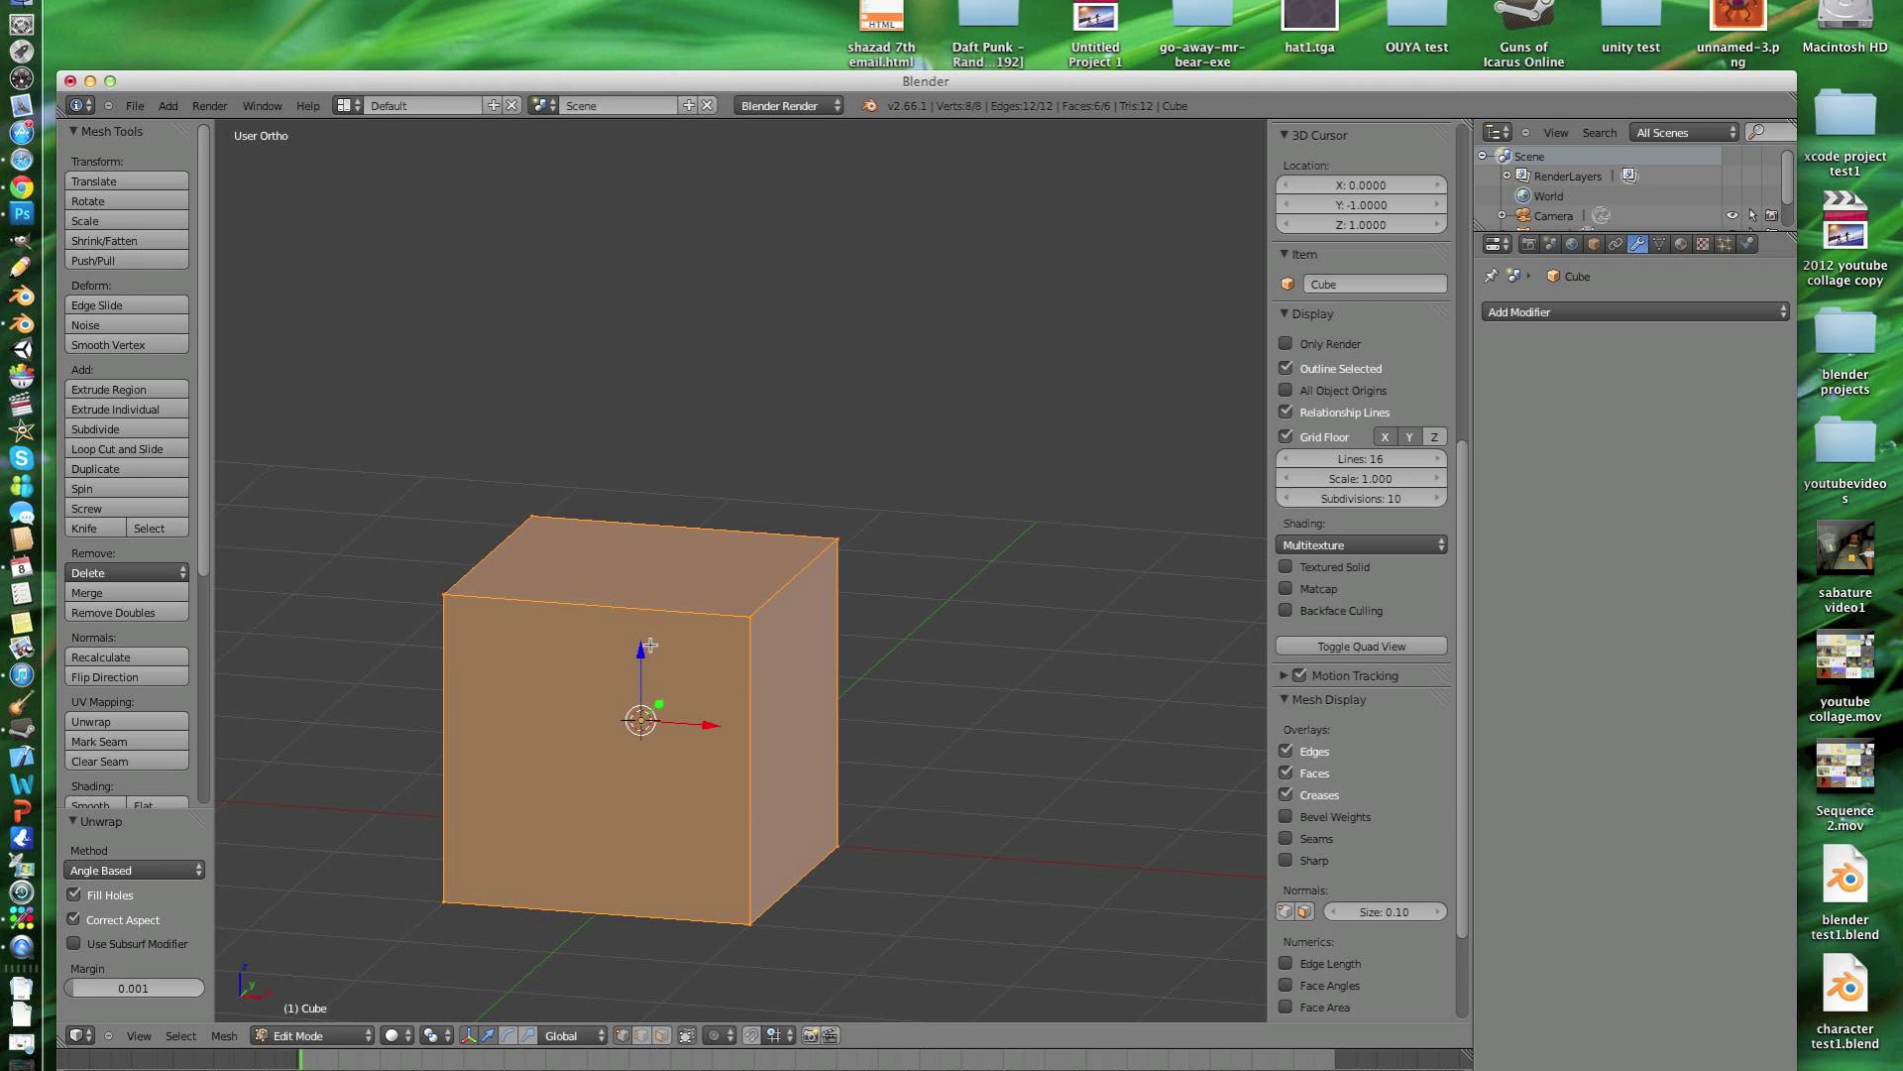
Step: Enlarge the Outliner area and turn it into a UV/Image Editor showing the cube's unwrapped layout
{"action": "left_click_drag", "start_coordinate": [1517, 232], "coordinate": [1507, 704]}
{"action": "left_click", "coordinate": [1497, 132]}
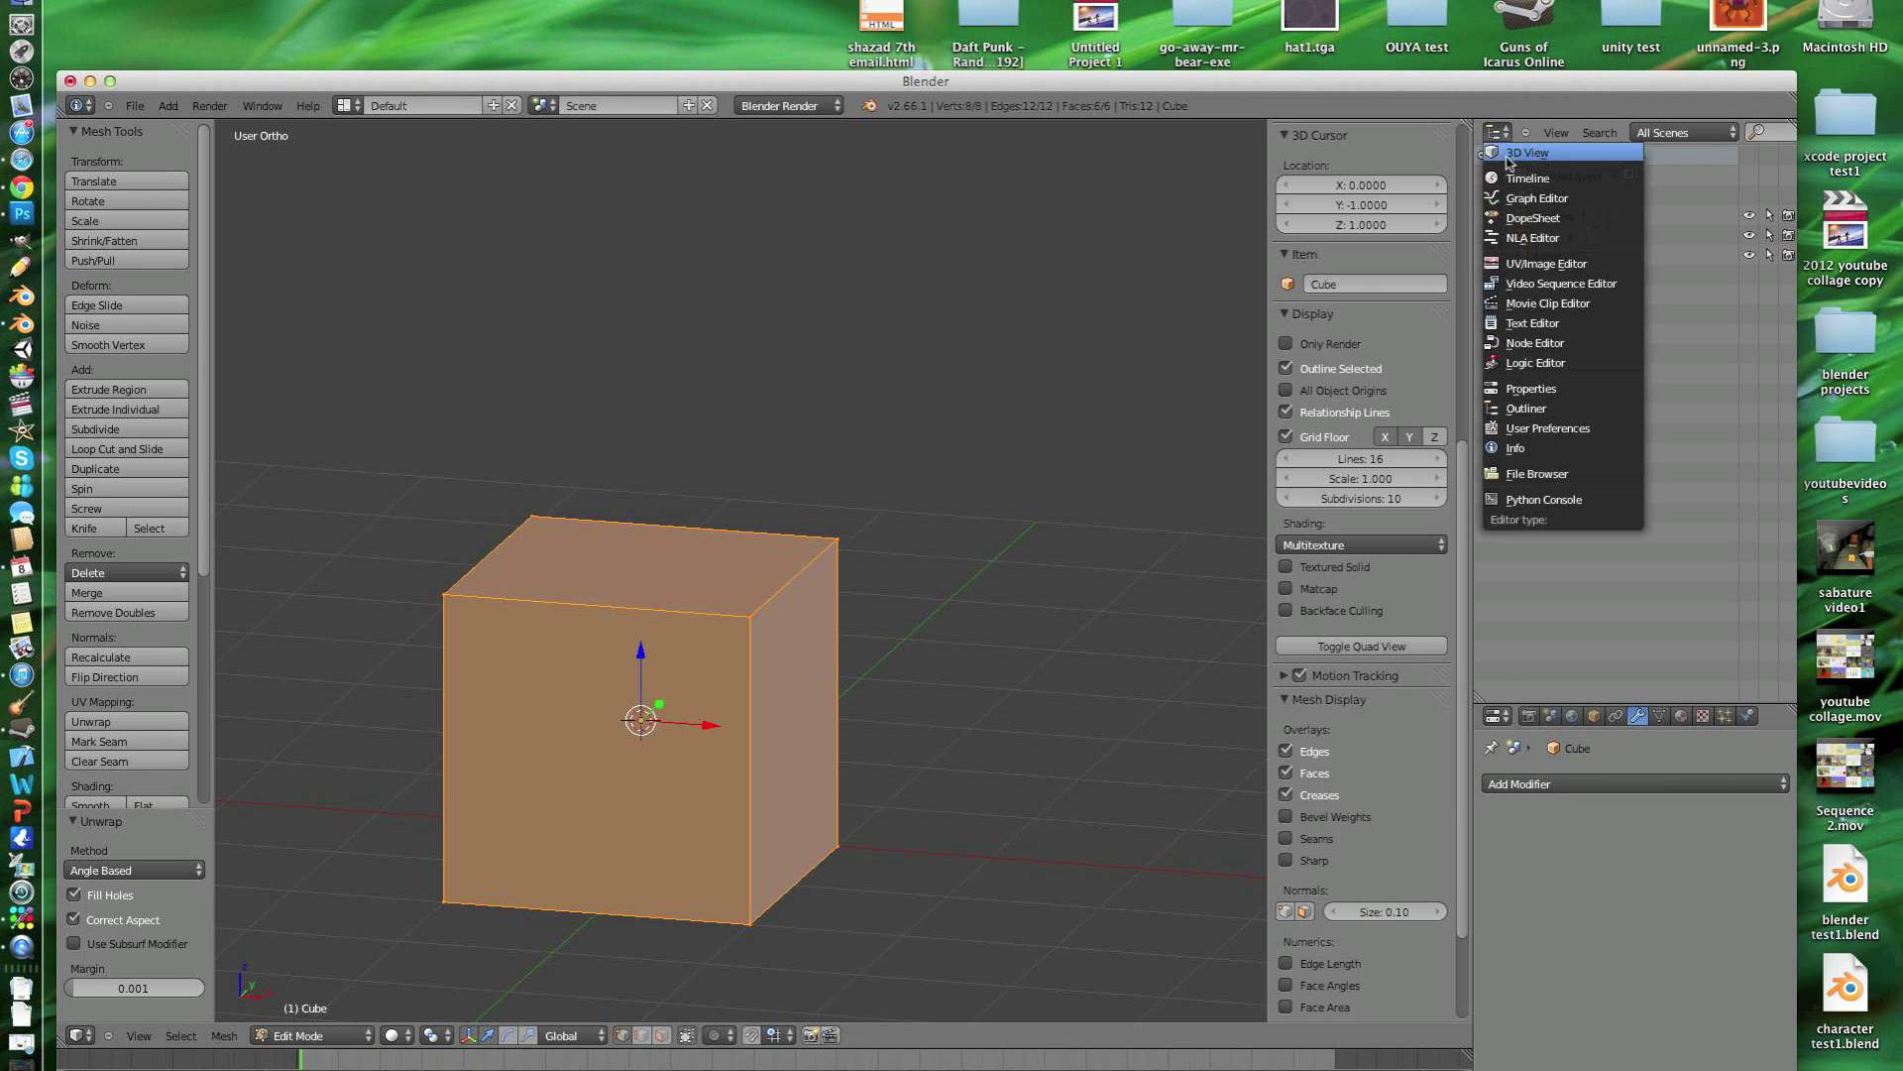
{"action": "left_click", "coordinate": [1546, 264]}
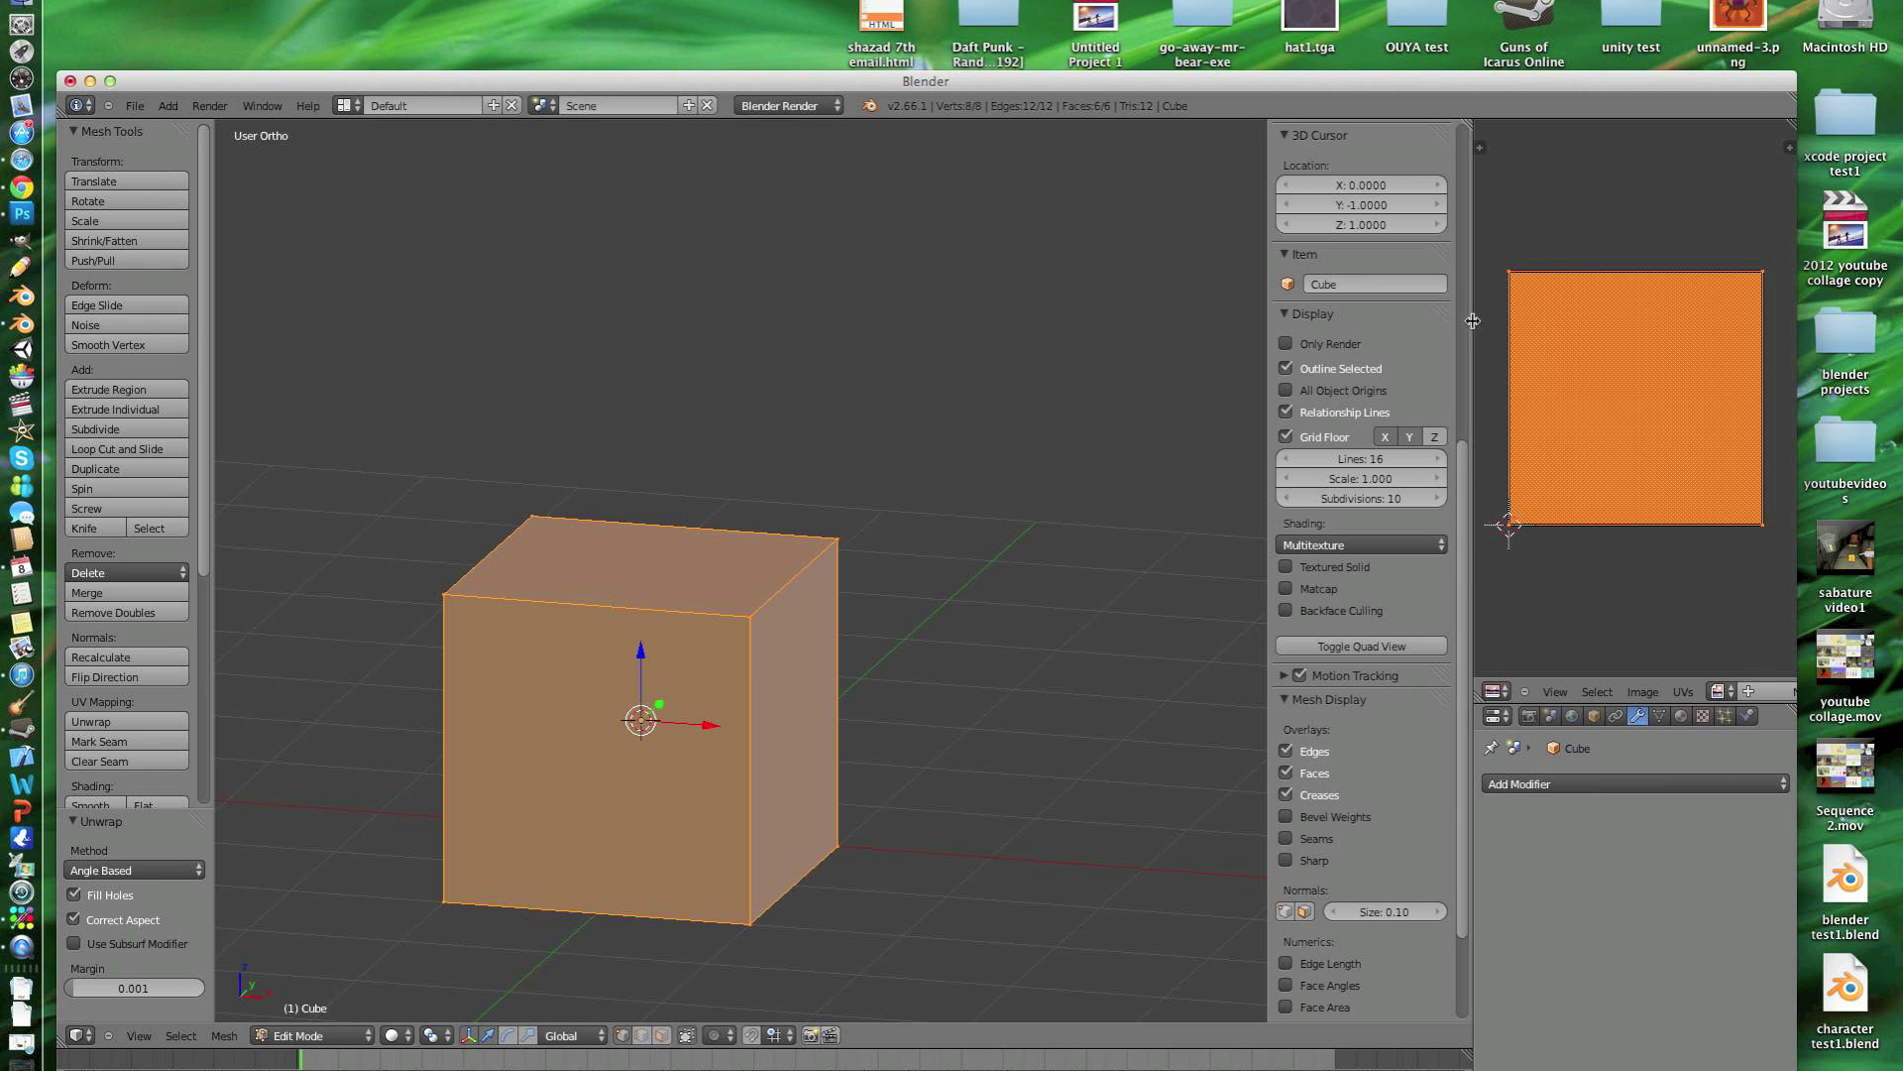
{"action": "left_click_drag", "start_coordinate": [1472, 323], "coordinate": [1254, 319]}
{"action": "scroll", "coordinate": [1555, 353], "scroll_direction": "up", "scroll_amount": 1}
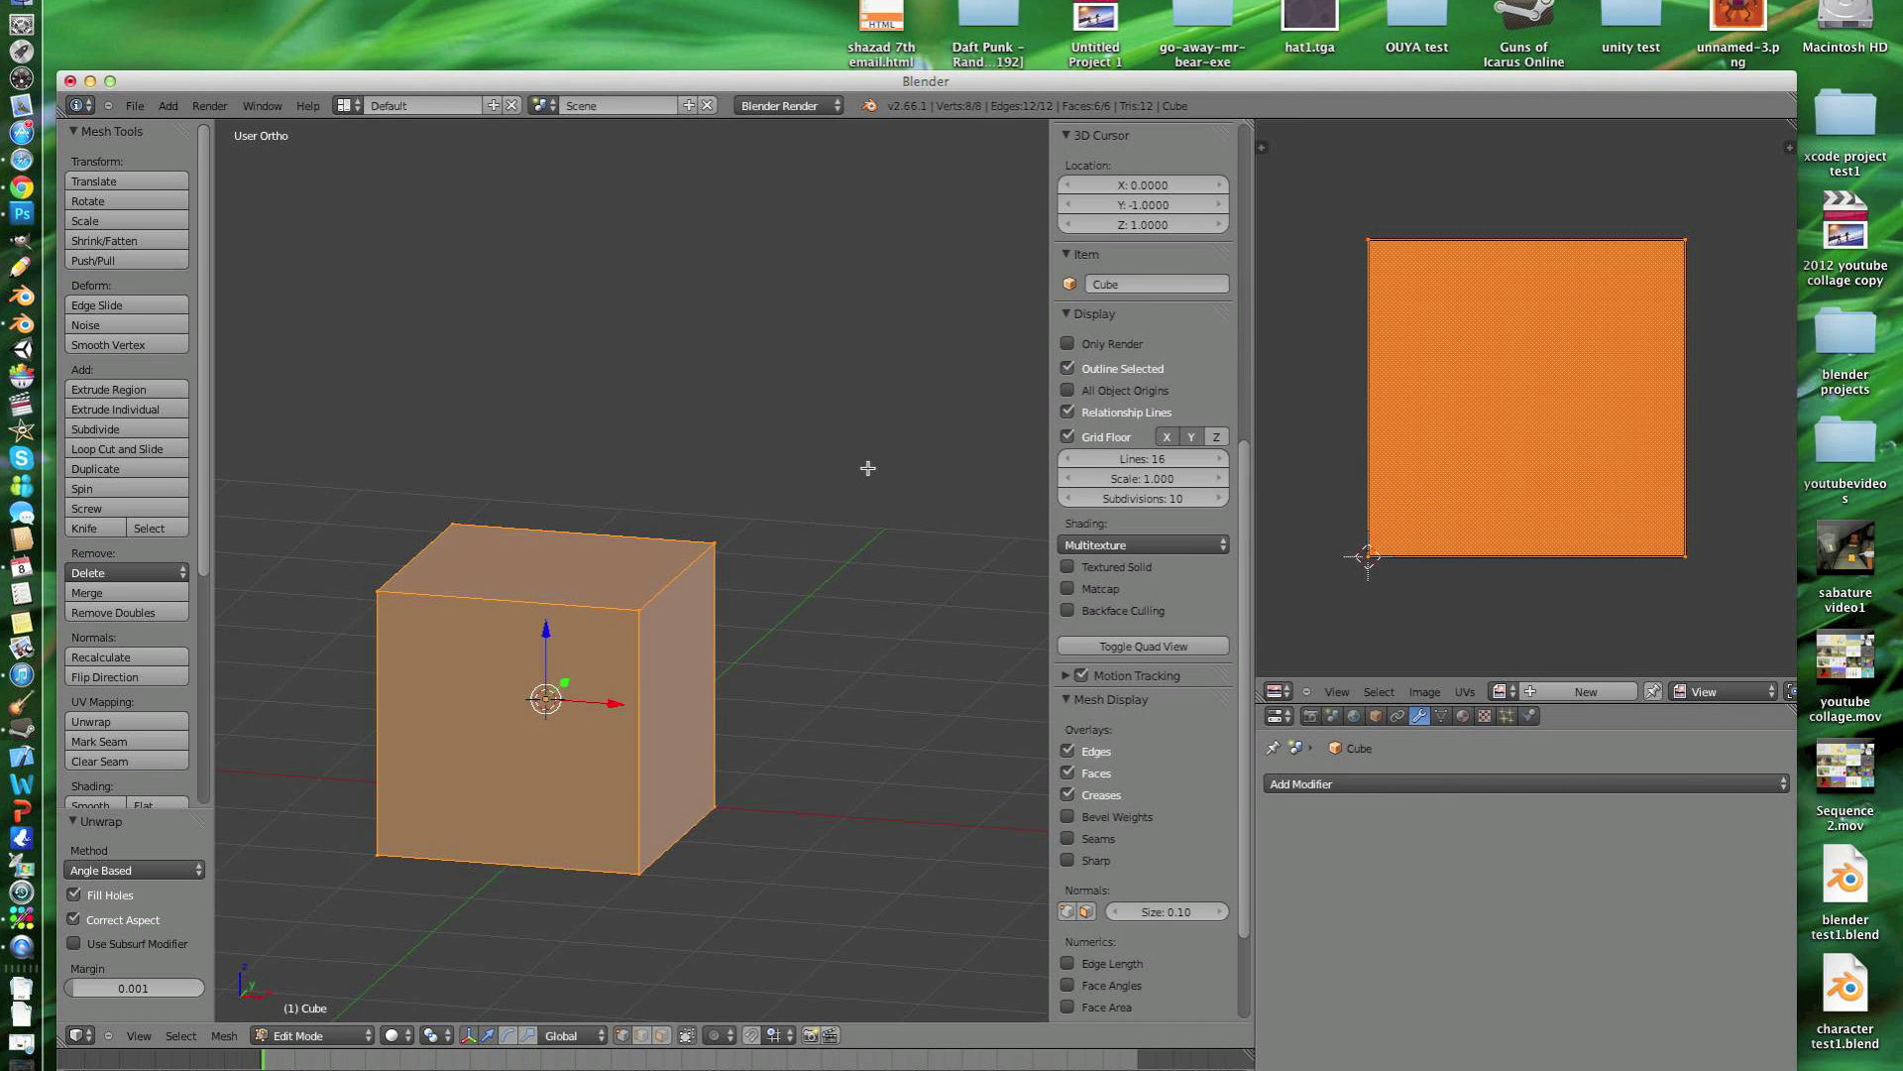
Step: Switch to Photoshop and check the face drawing's pixel dimensions
{"action": "key", "text": "ctrl+Up"}
{"action": "left_click", "coordinate": [1058, 62]}
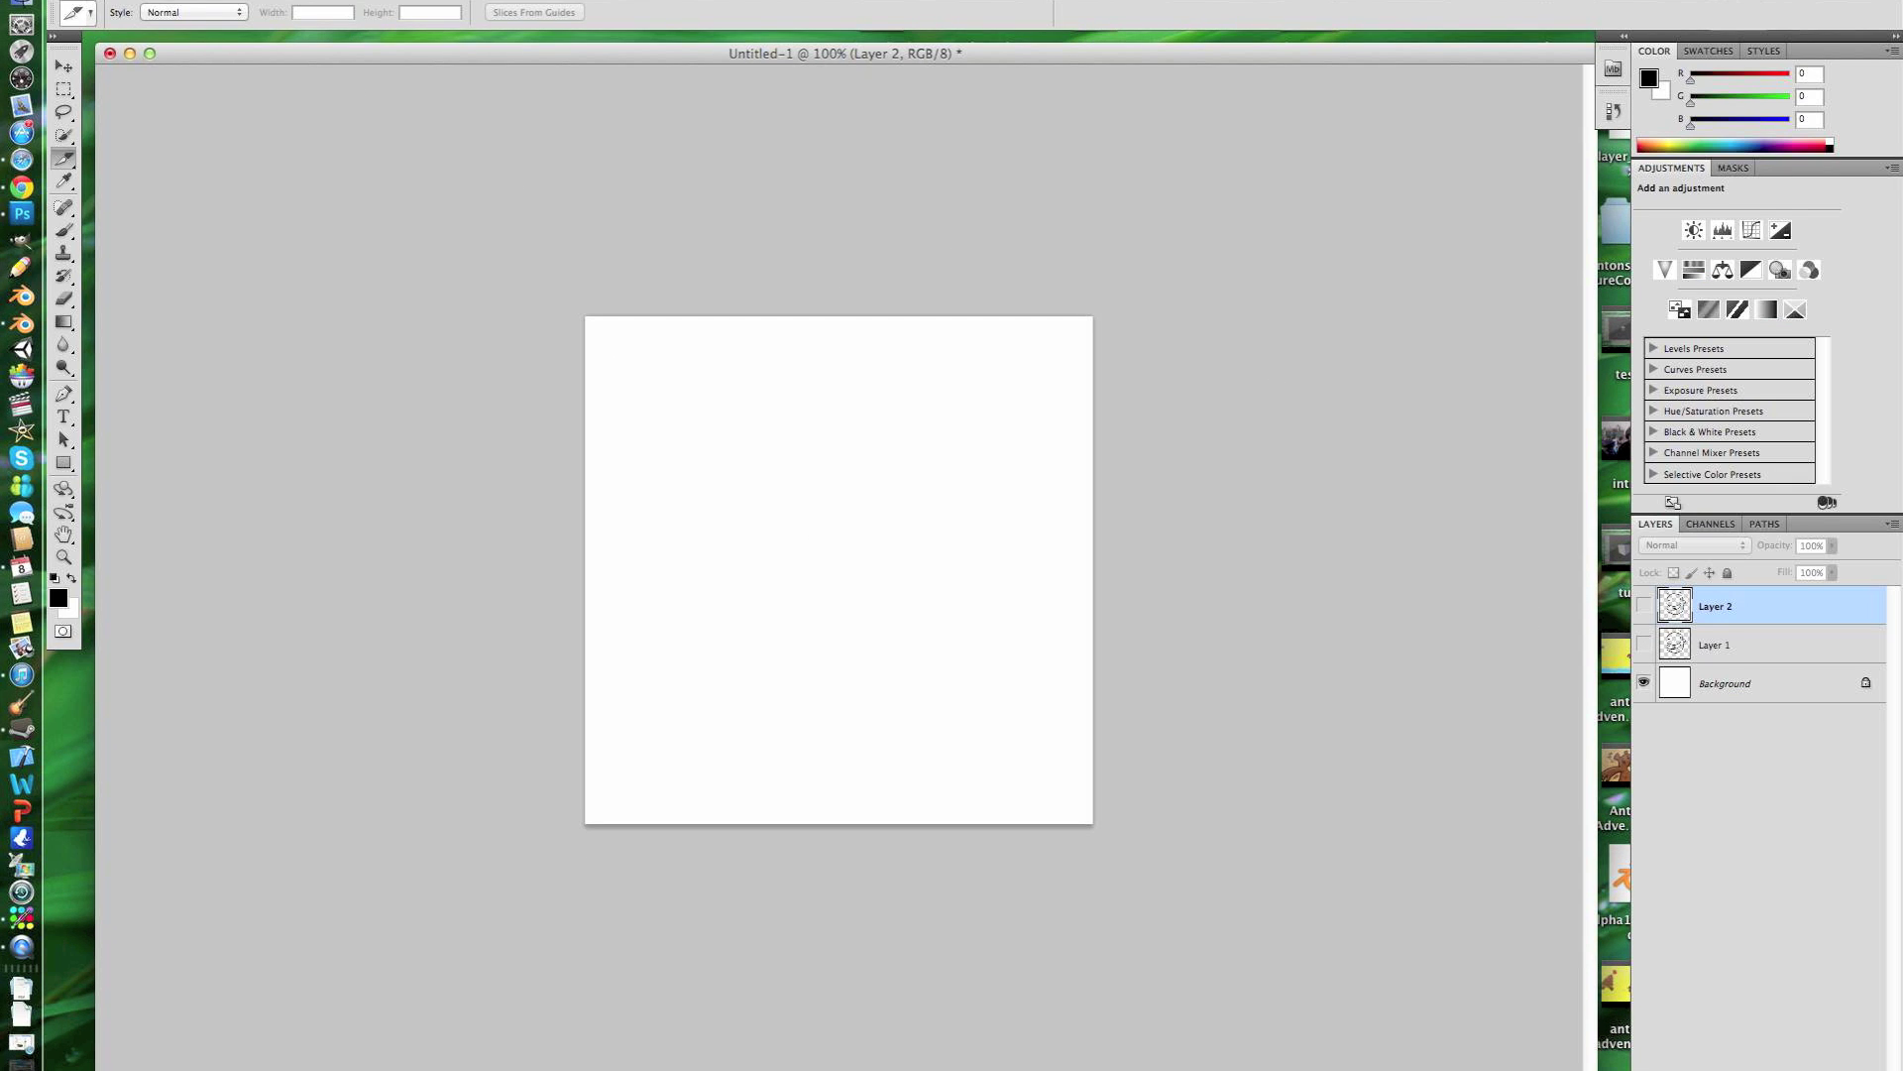
{"action": "key", "text": "super+alt+i"}
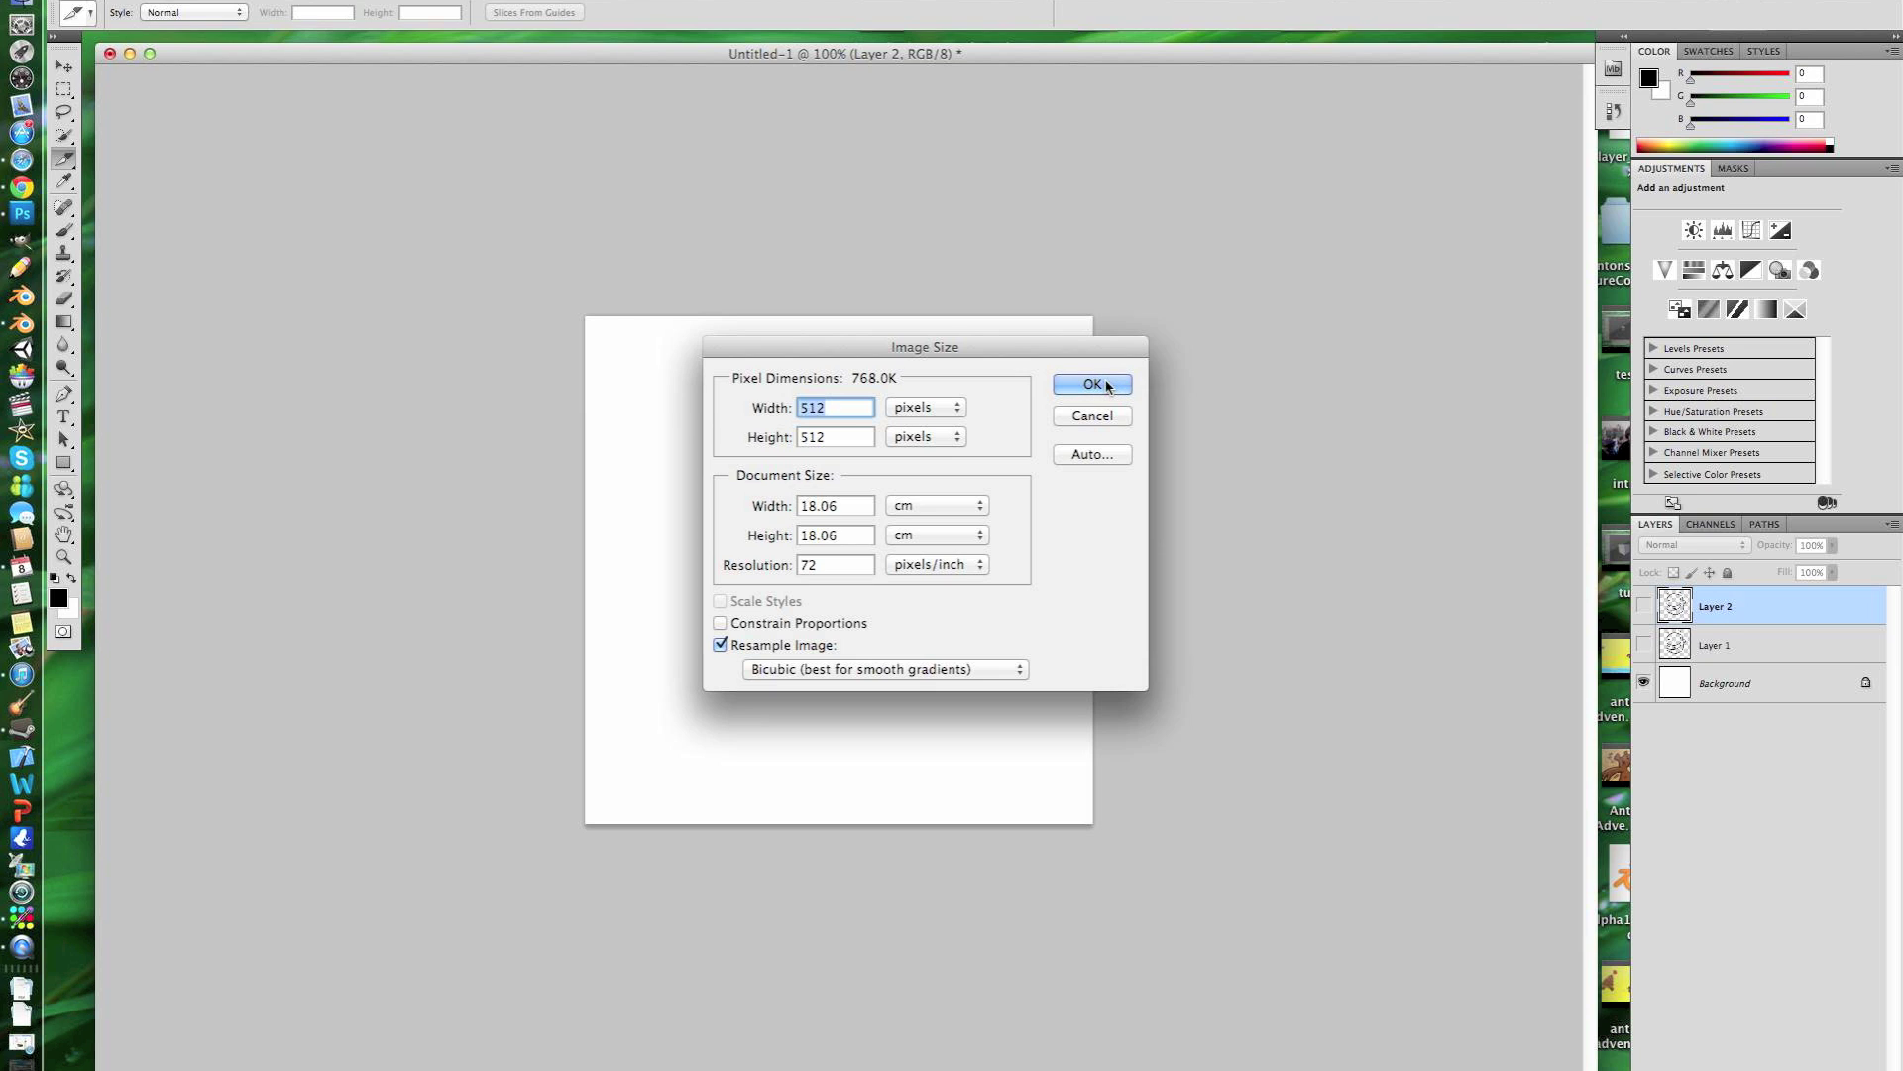
{"action": "key", "text": "Return"}
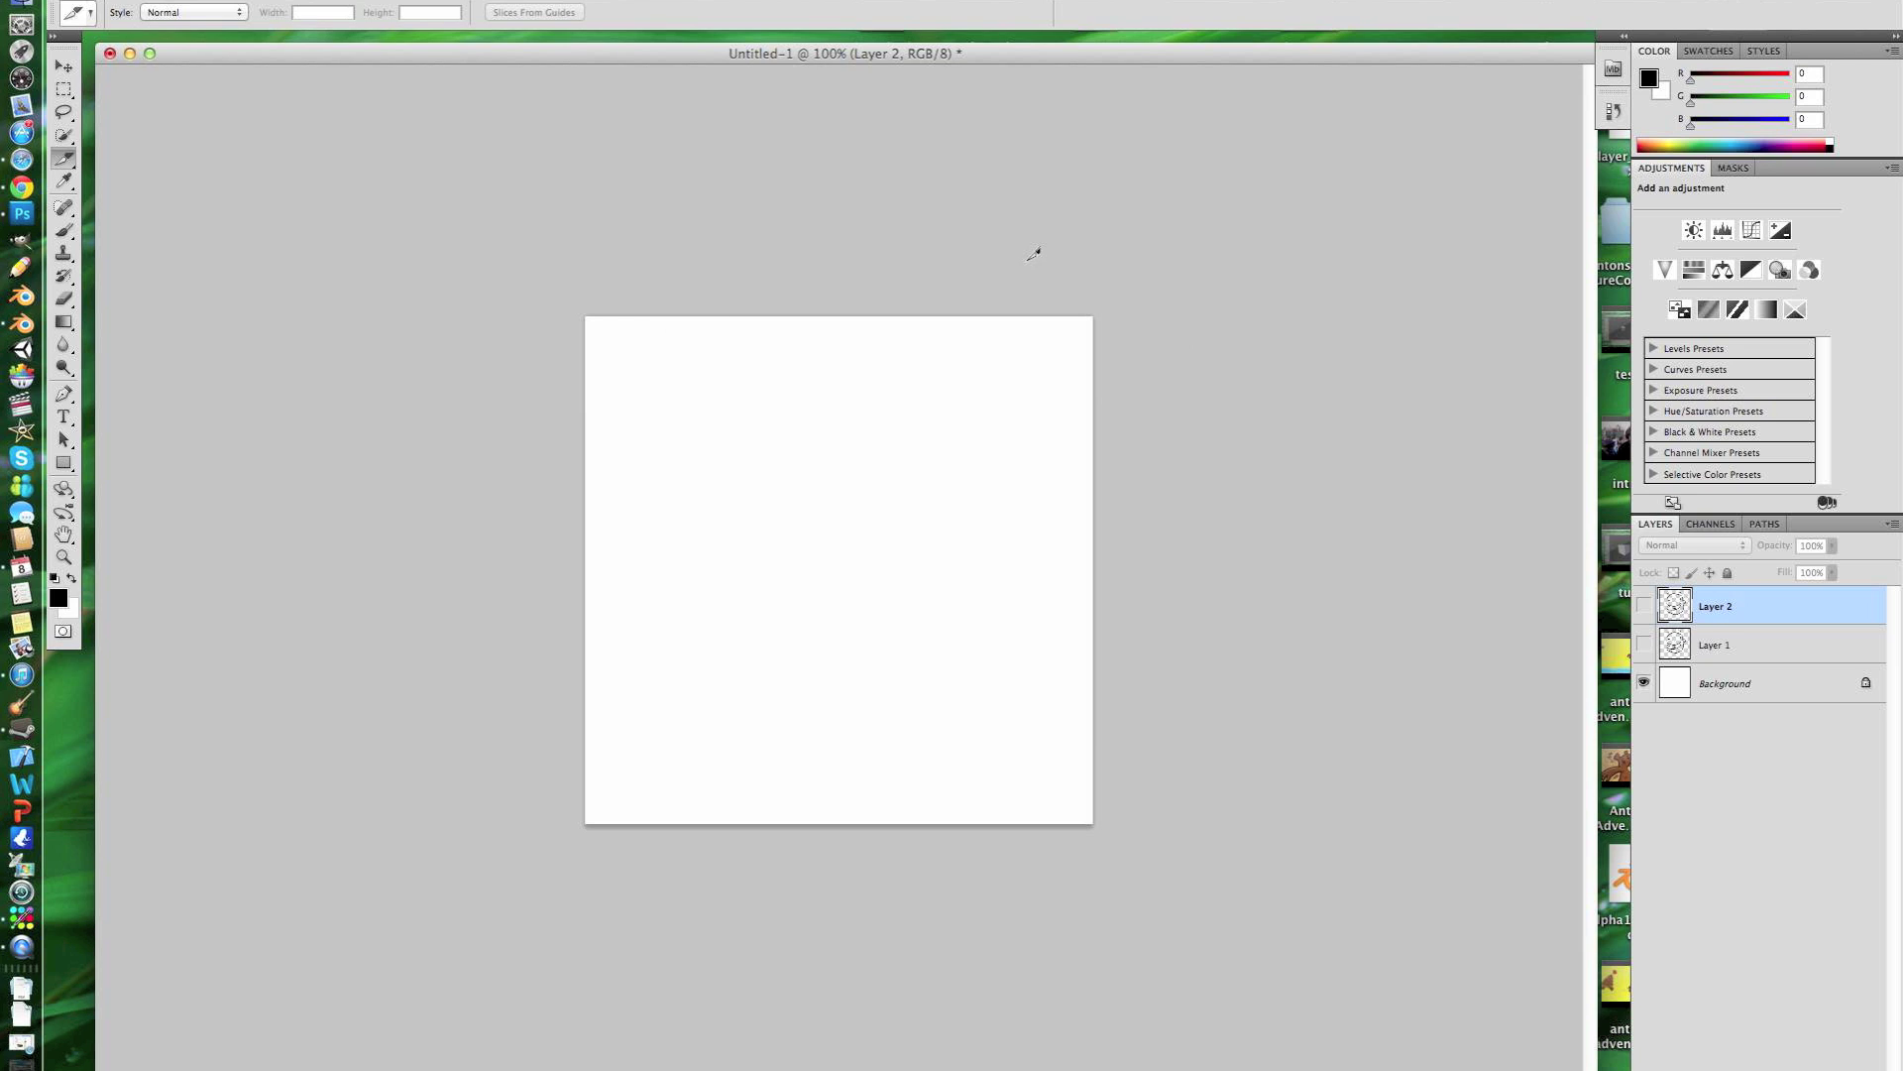
Step: Compare the two face drawings by toggling the visibility of Layer 1 and Layer 2, ending with both hidden
{"action": "left_click", "coordinate": [1644, 644]}
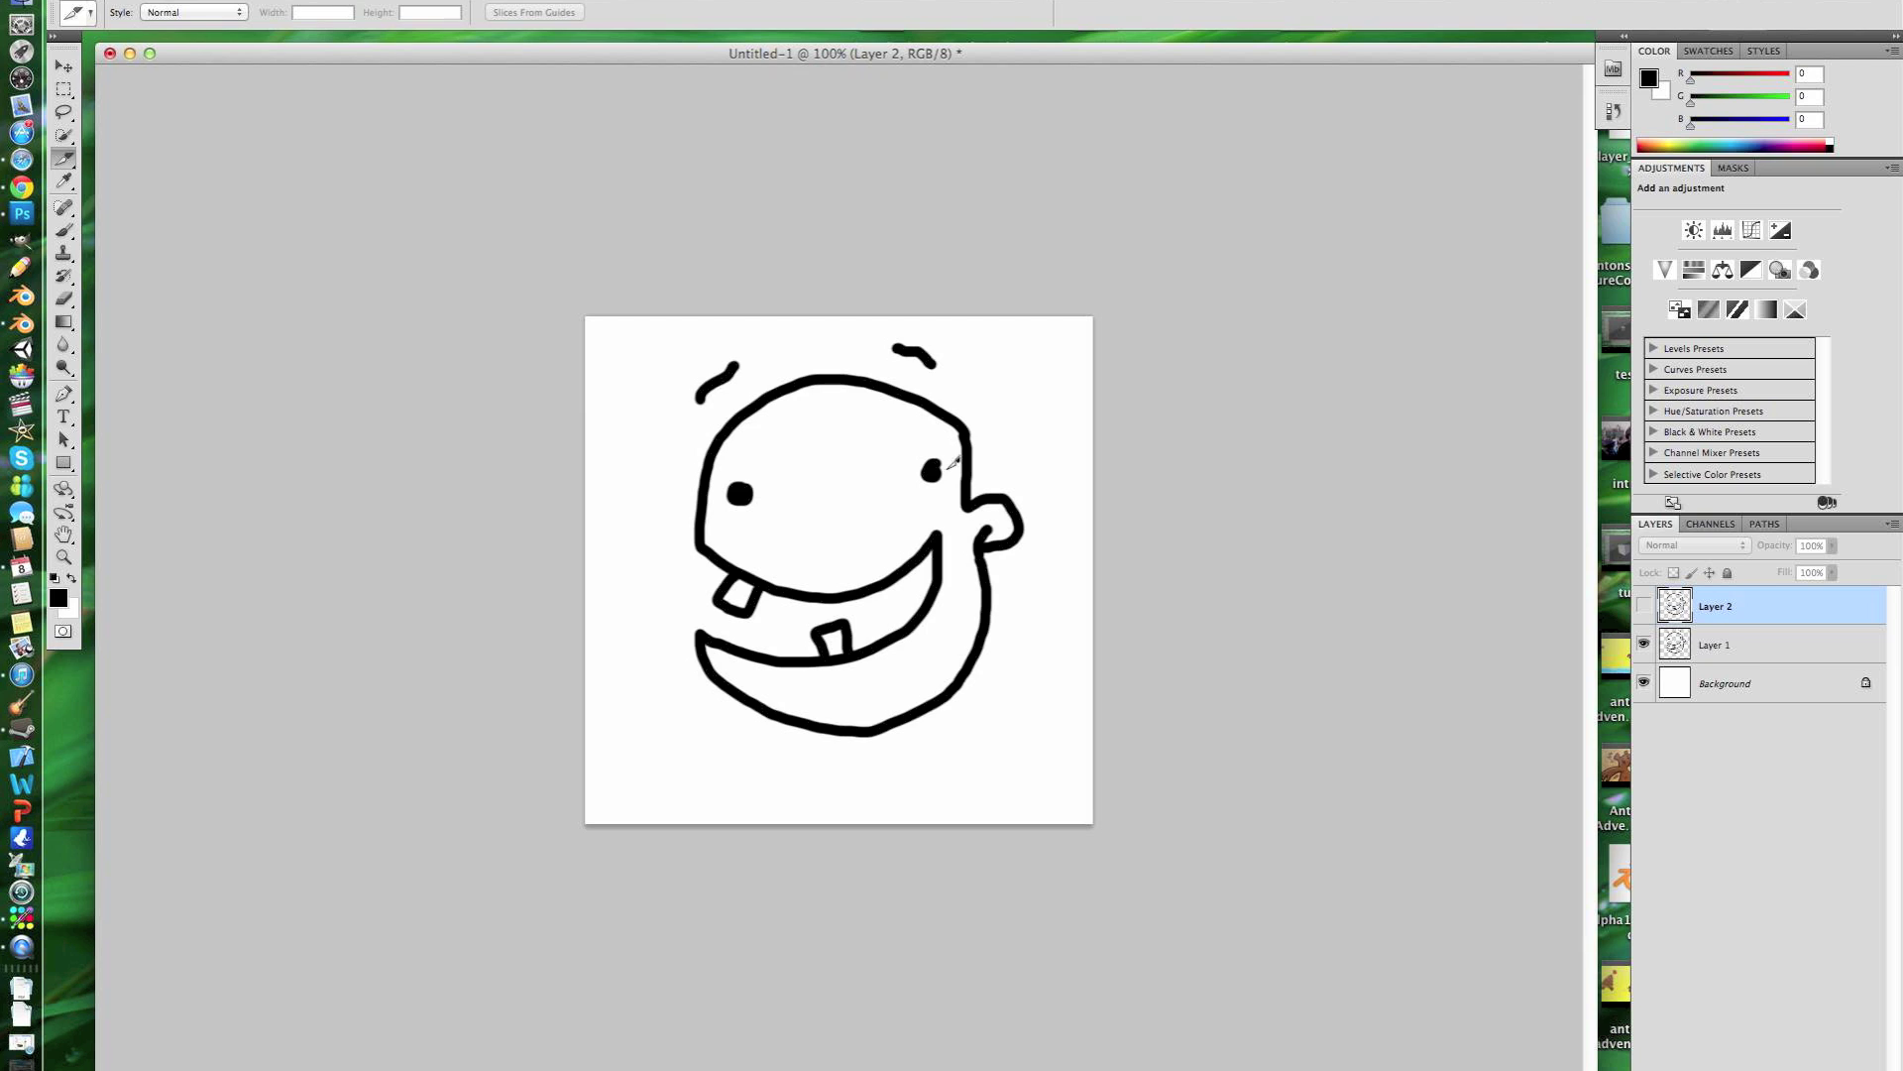
{"action": "left_click", "coordinate": [1643, 605]}
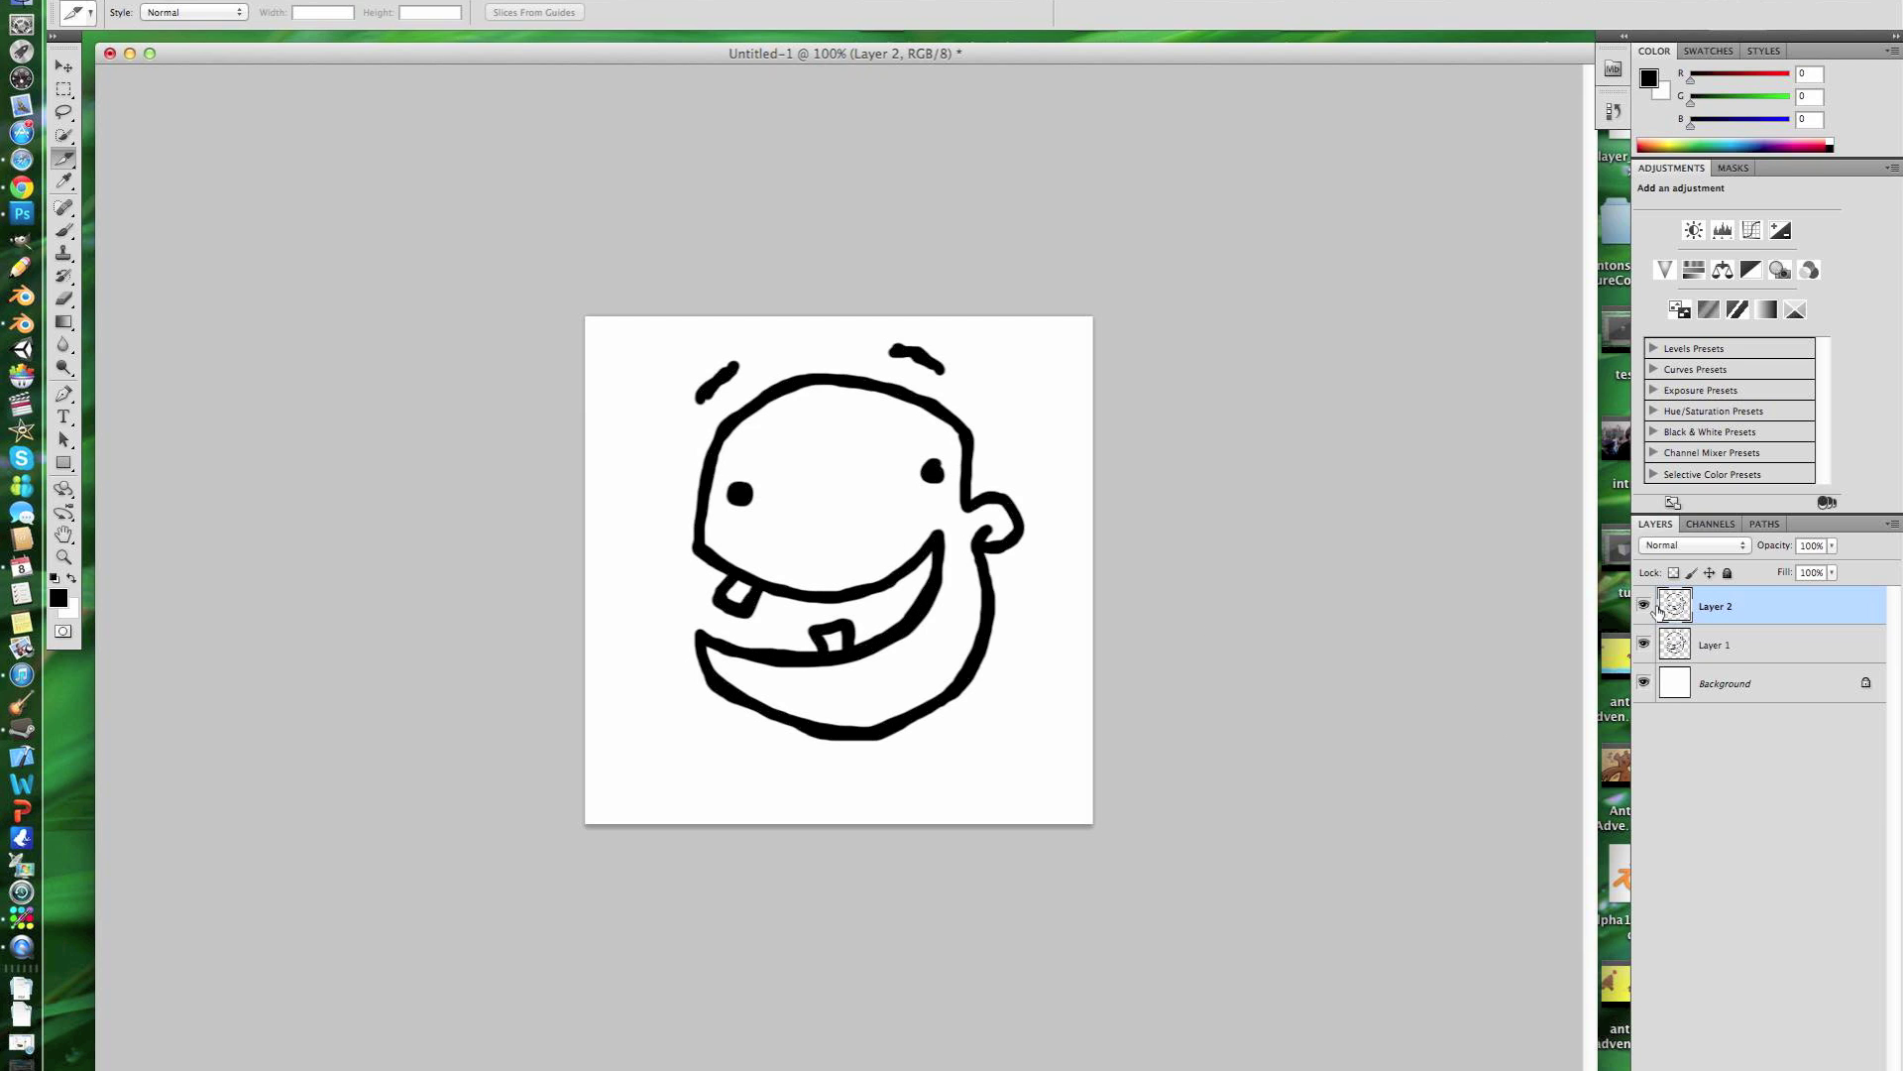
{"action": "left_click", "coordinate": [1643, 645]}
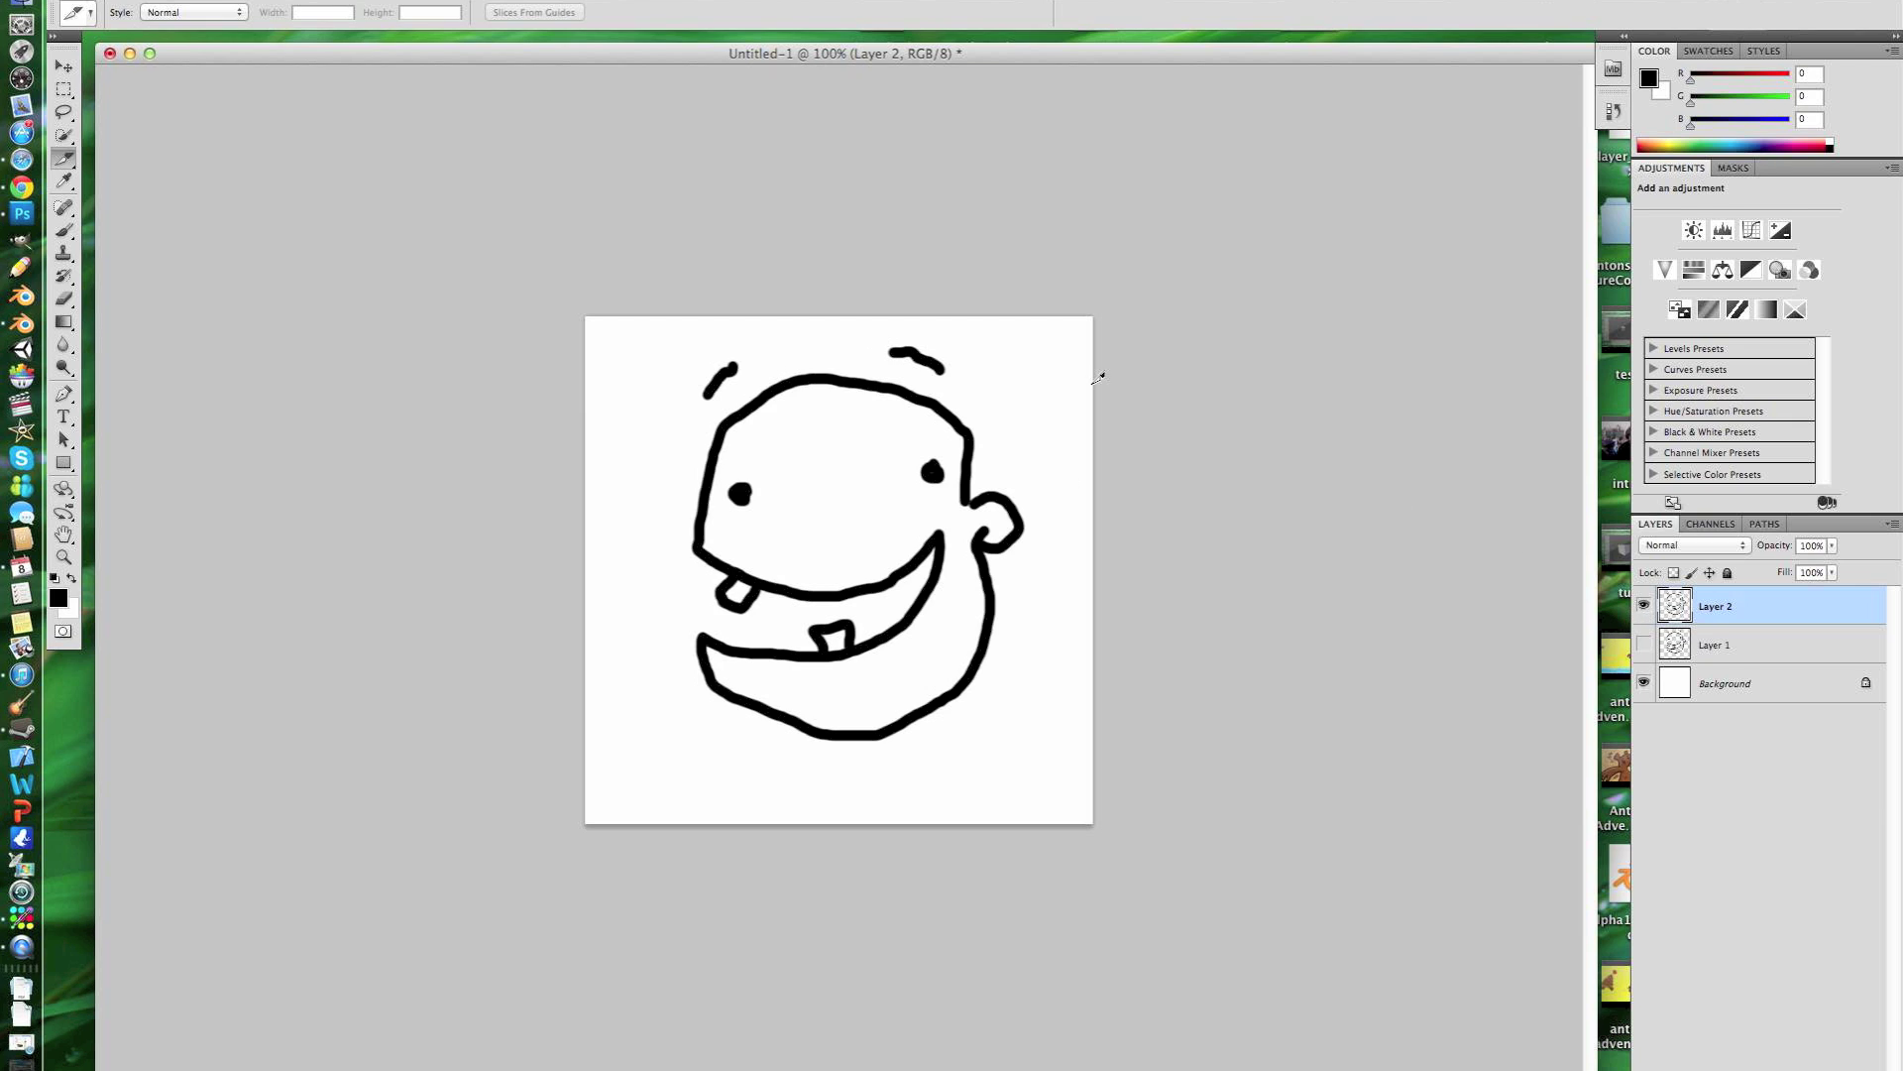
{"action": "left_click", "coordinate": [1644, 606]}
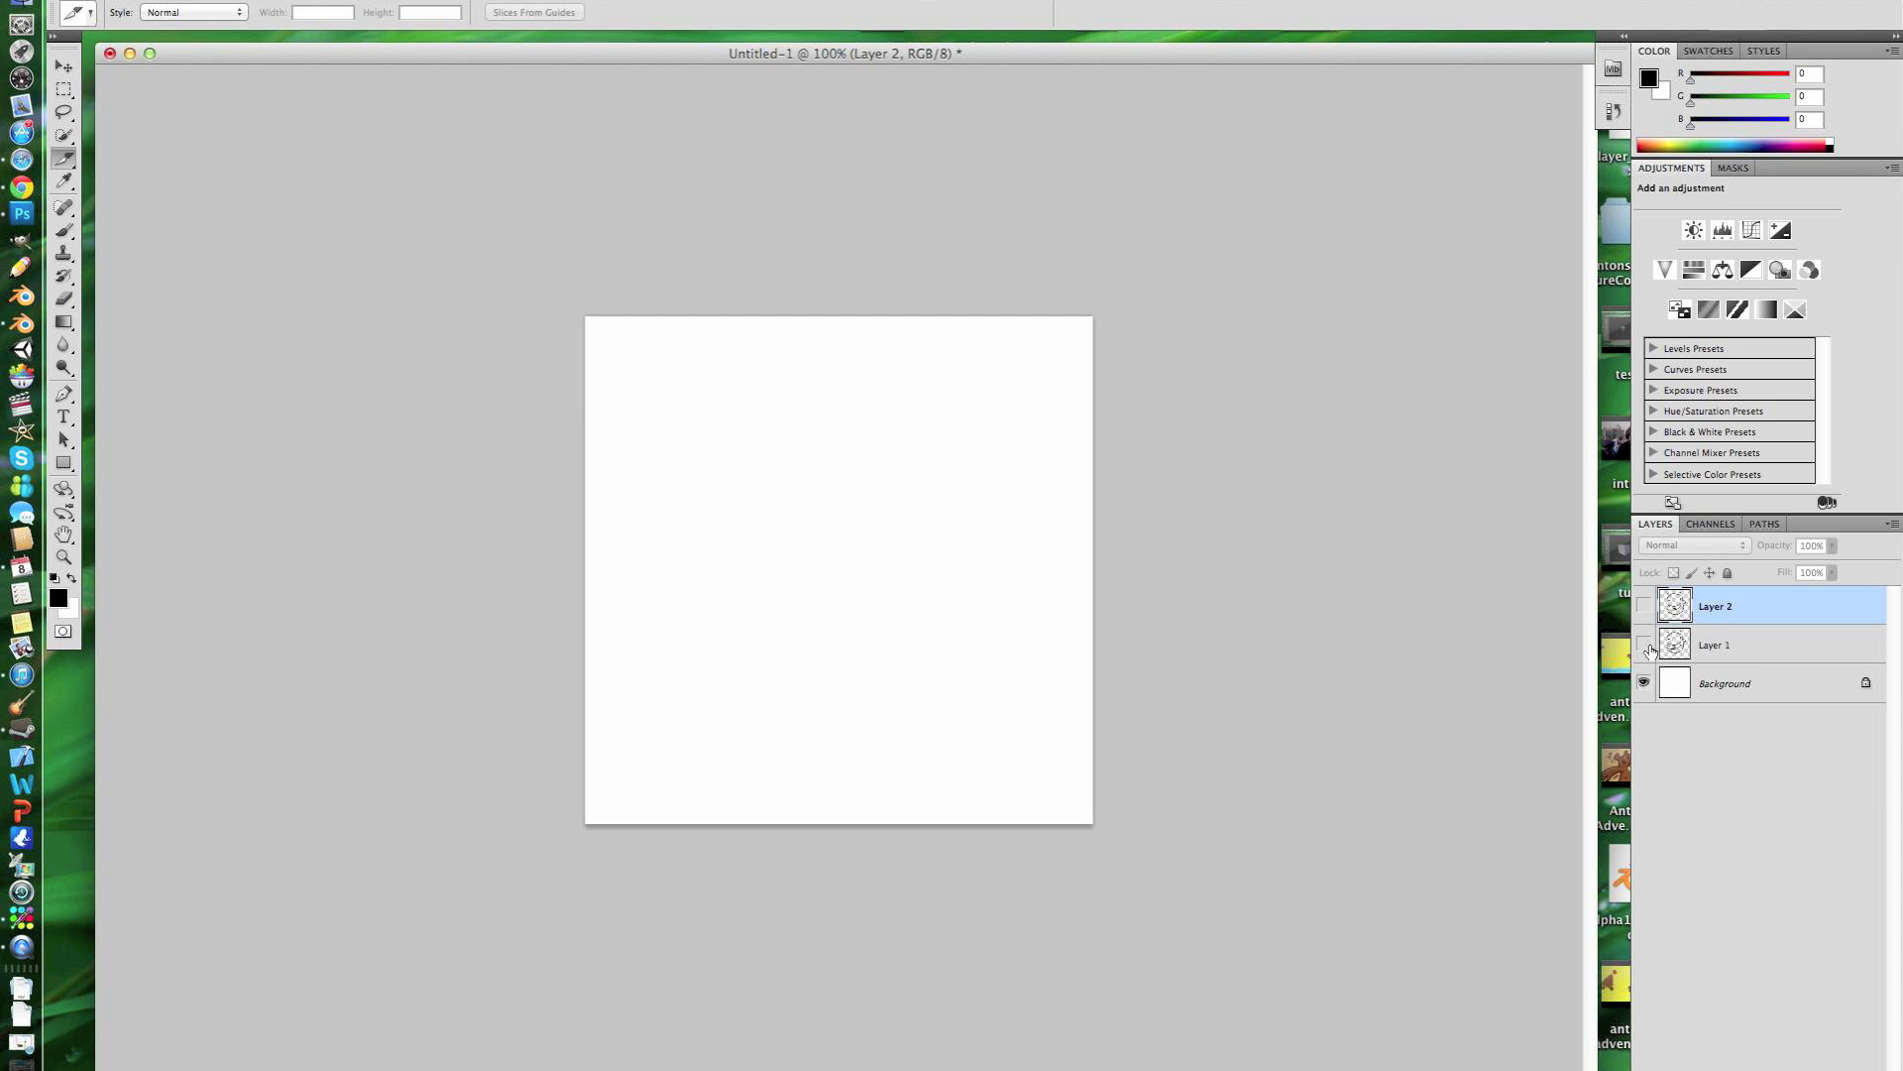
{"action": "left_click", "coordinate": [1644, 645]}
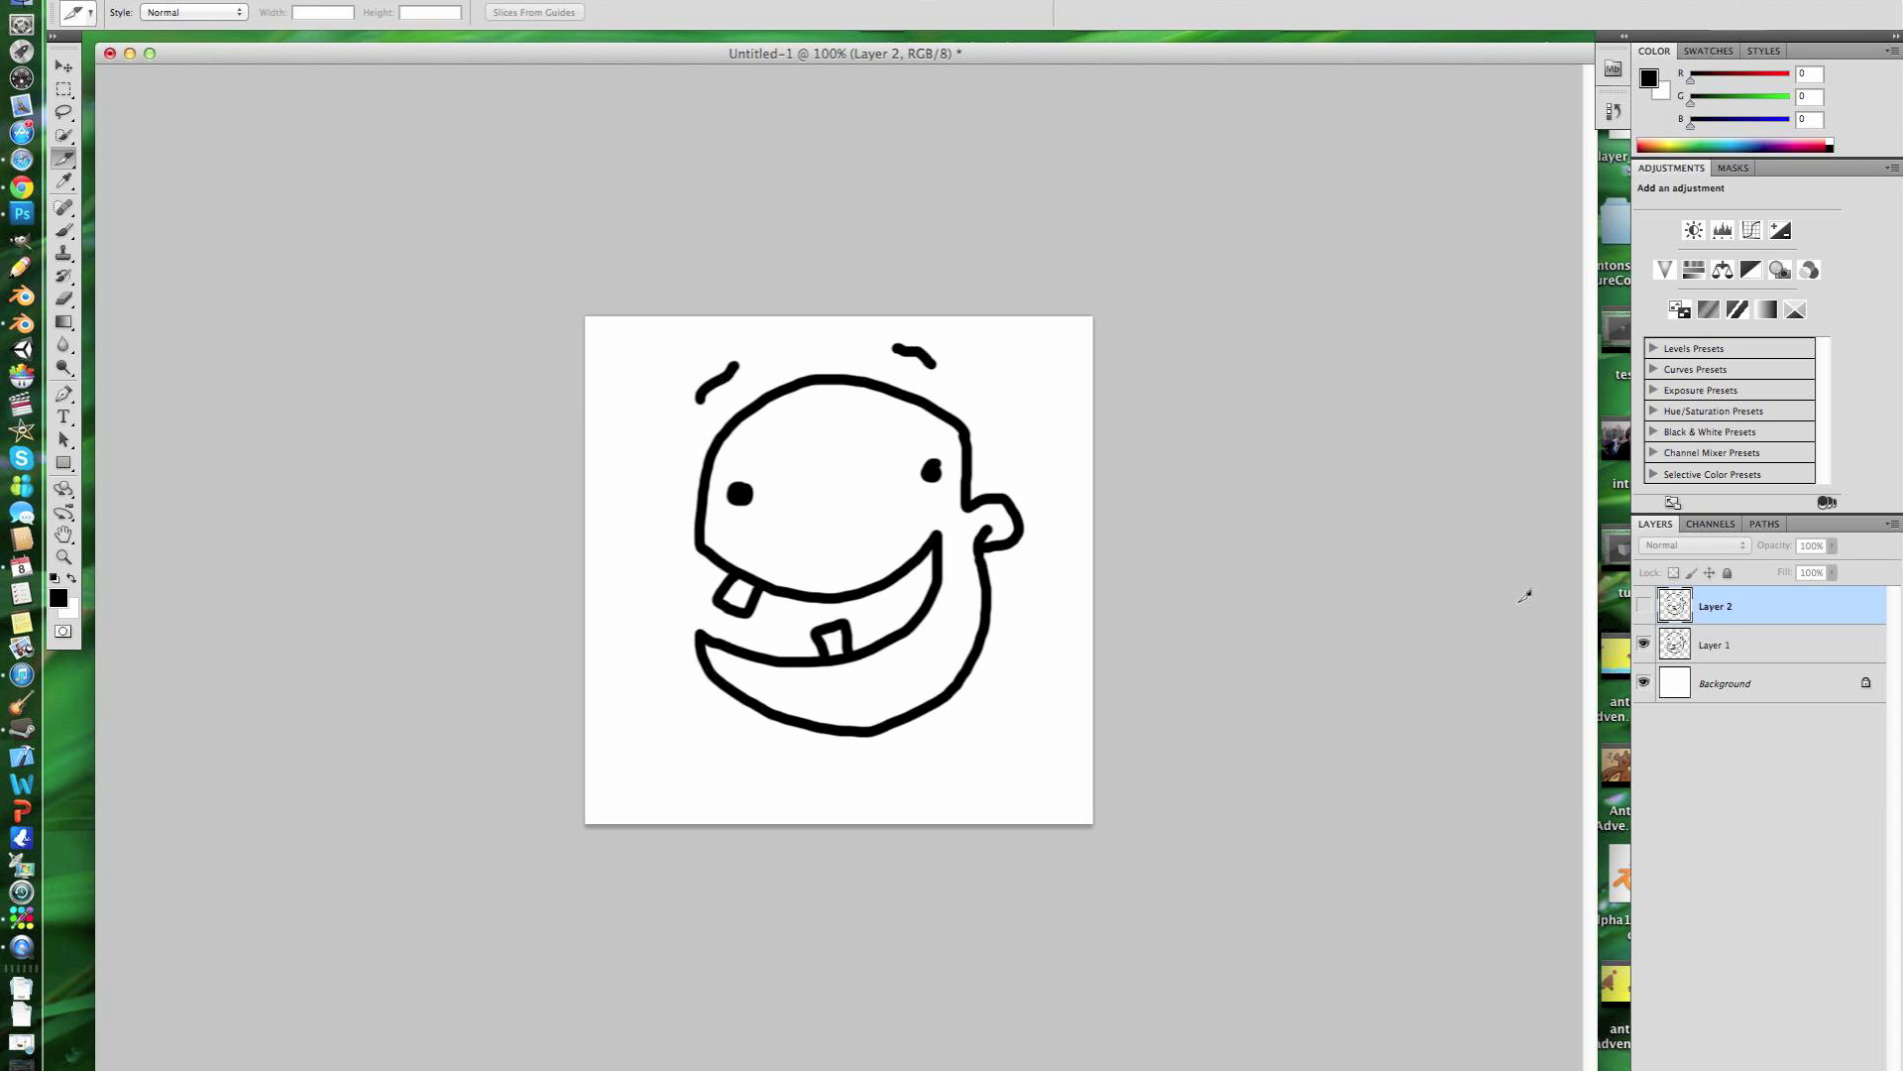
{"action": "left_click", "coordinate": [1644, 646]}
Step: Create a white 1024 × 512 pixel document at 72 pixels/inch and cover its whole canvas with one slice
{"action": "key", "text": "super+n"}
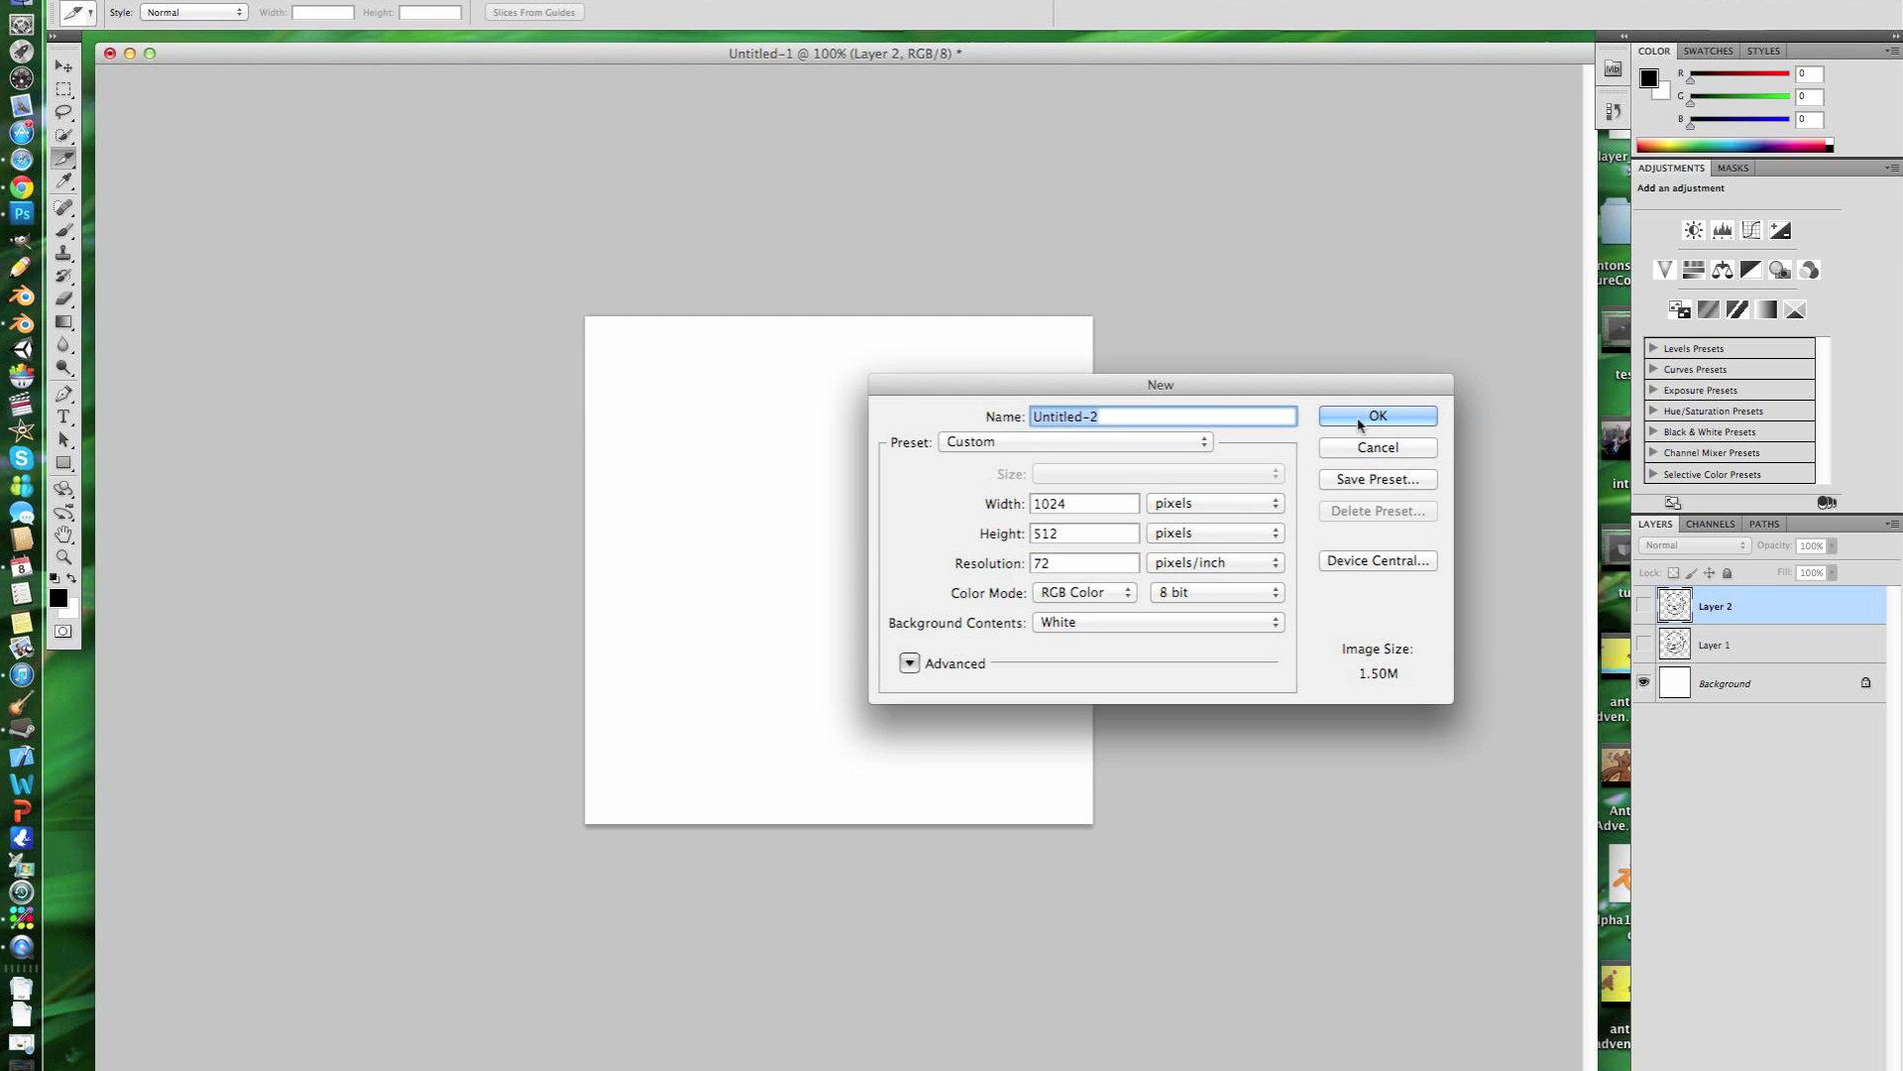
{"action": "key", "text": "Return"}
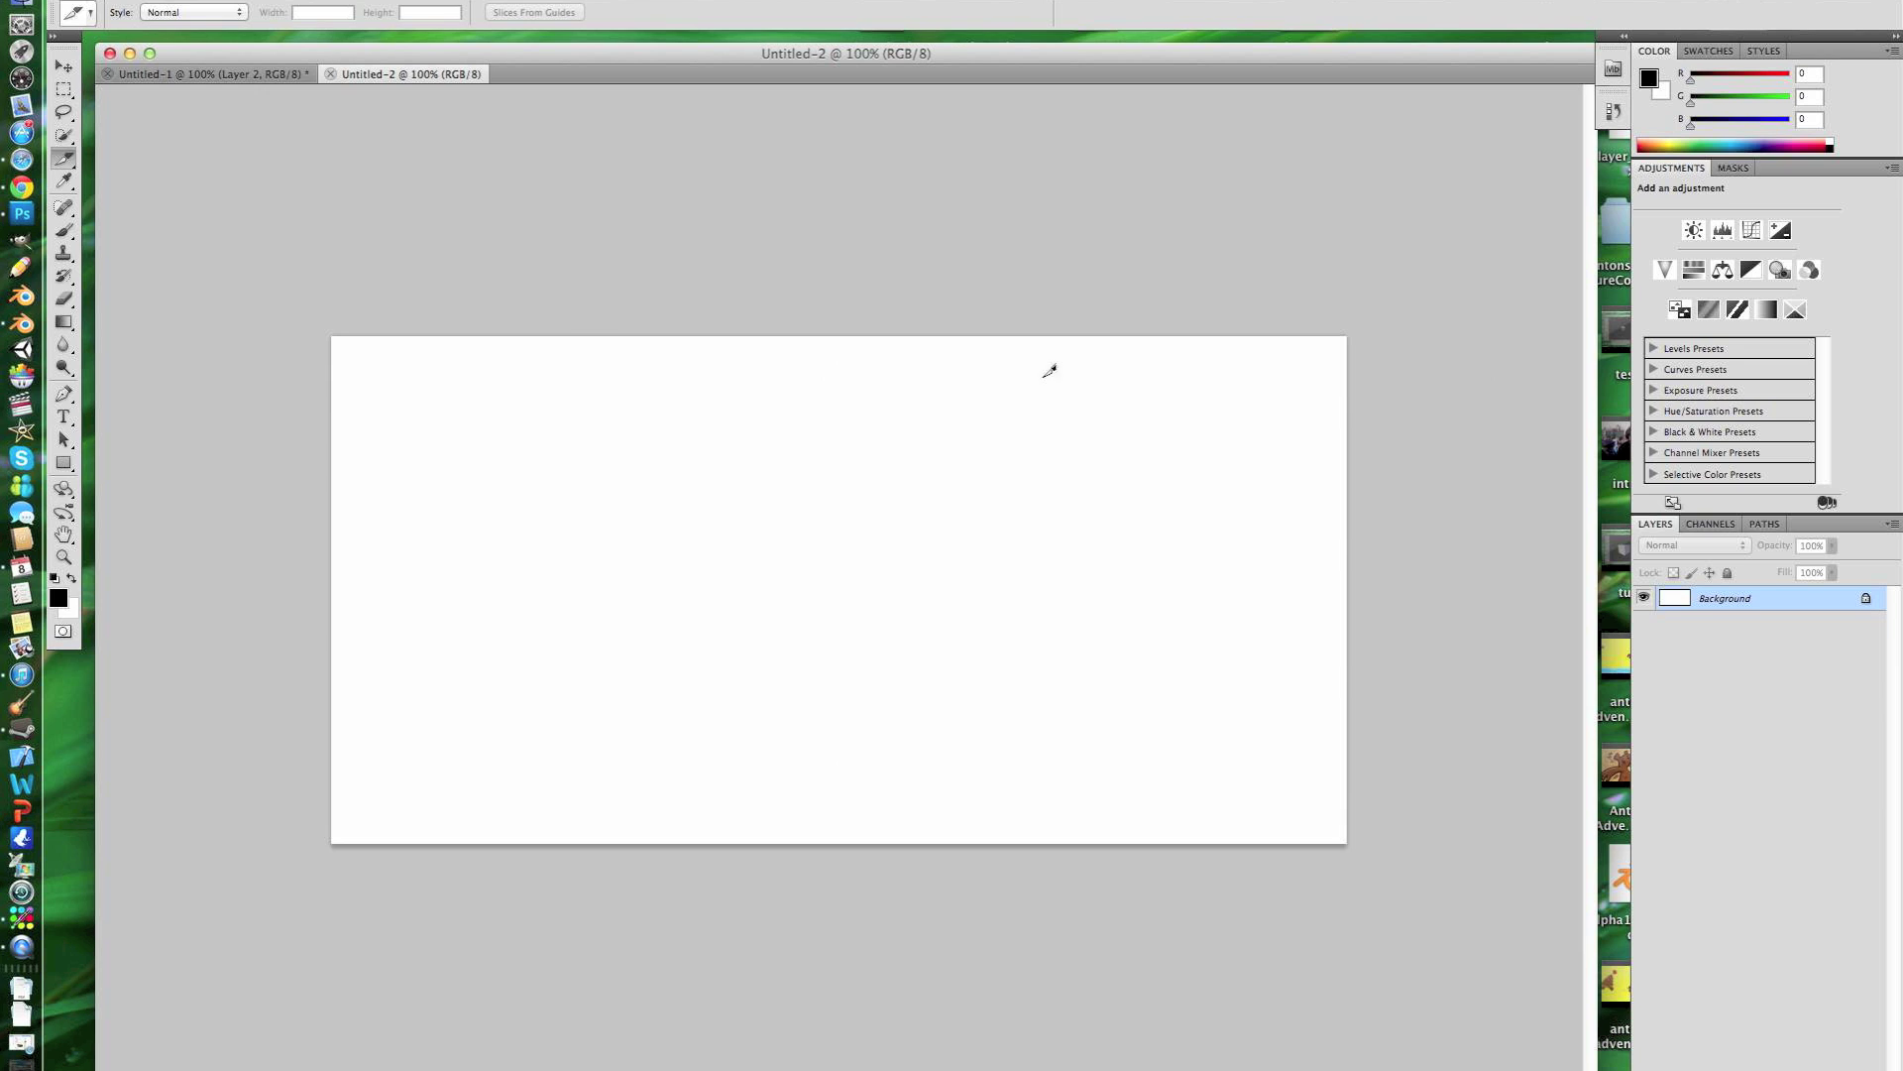
{"action": "left_click", "coordinate": [63, 164]}
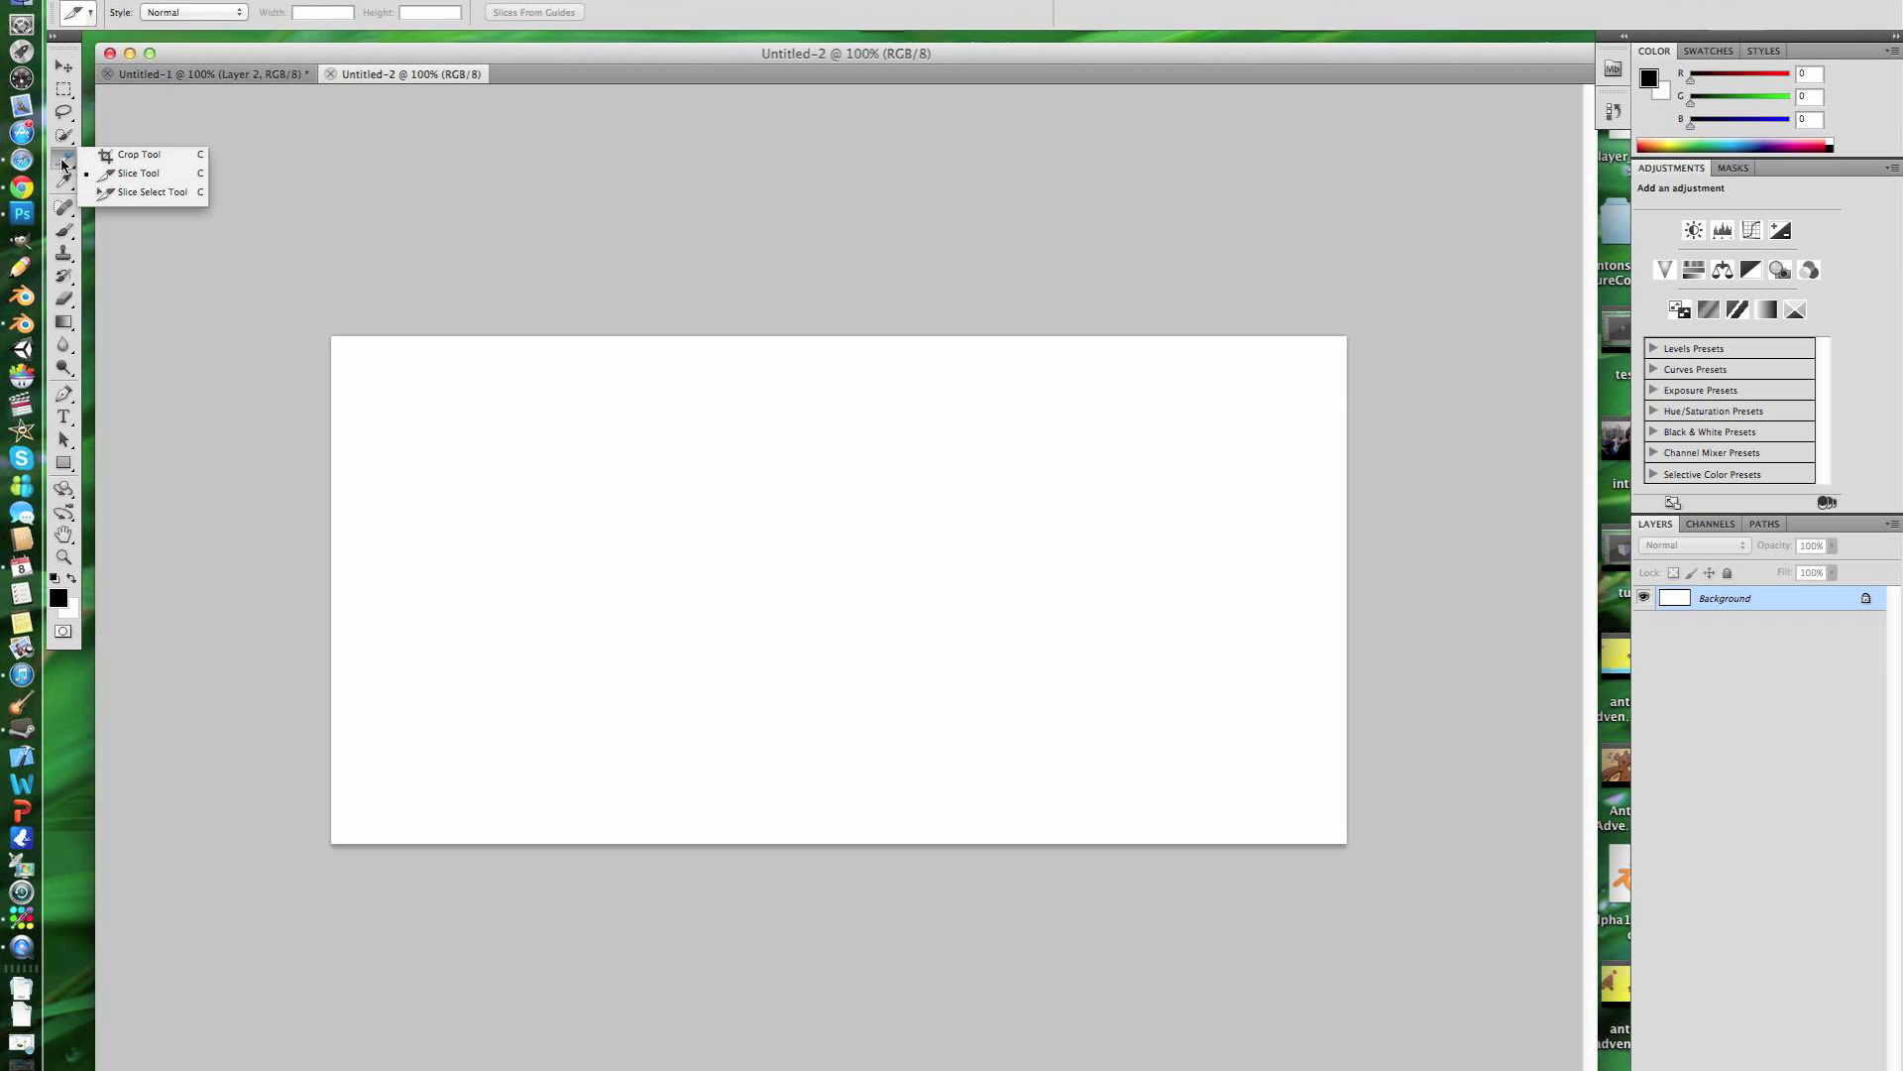
{"action": "left_click", "coordinate": [136, 177]}
{"action": "left_click_drag", "start_coordinate": [1433, 934], "coordinate": [1466, 958]}
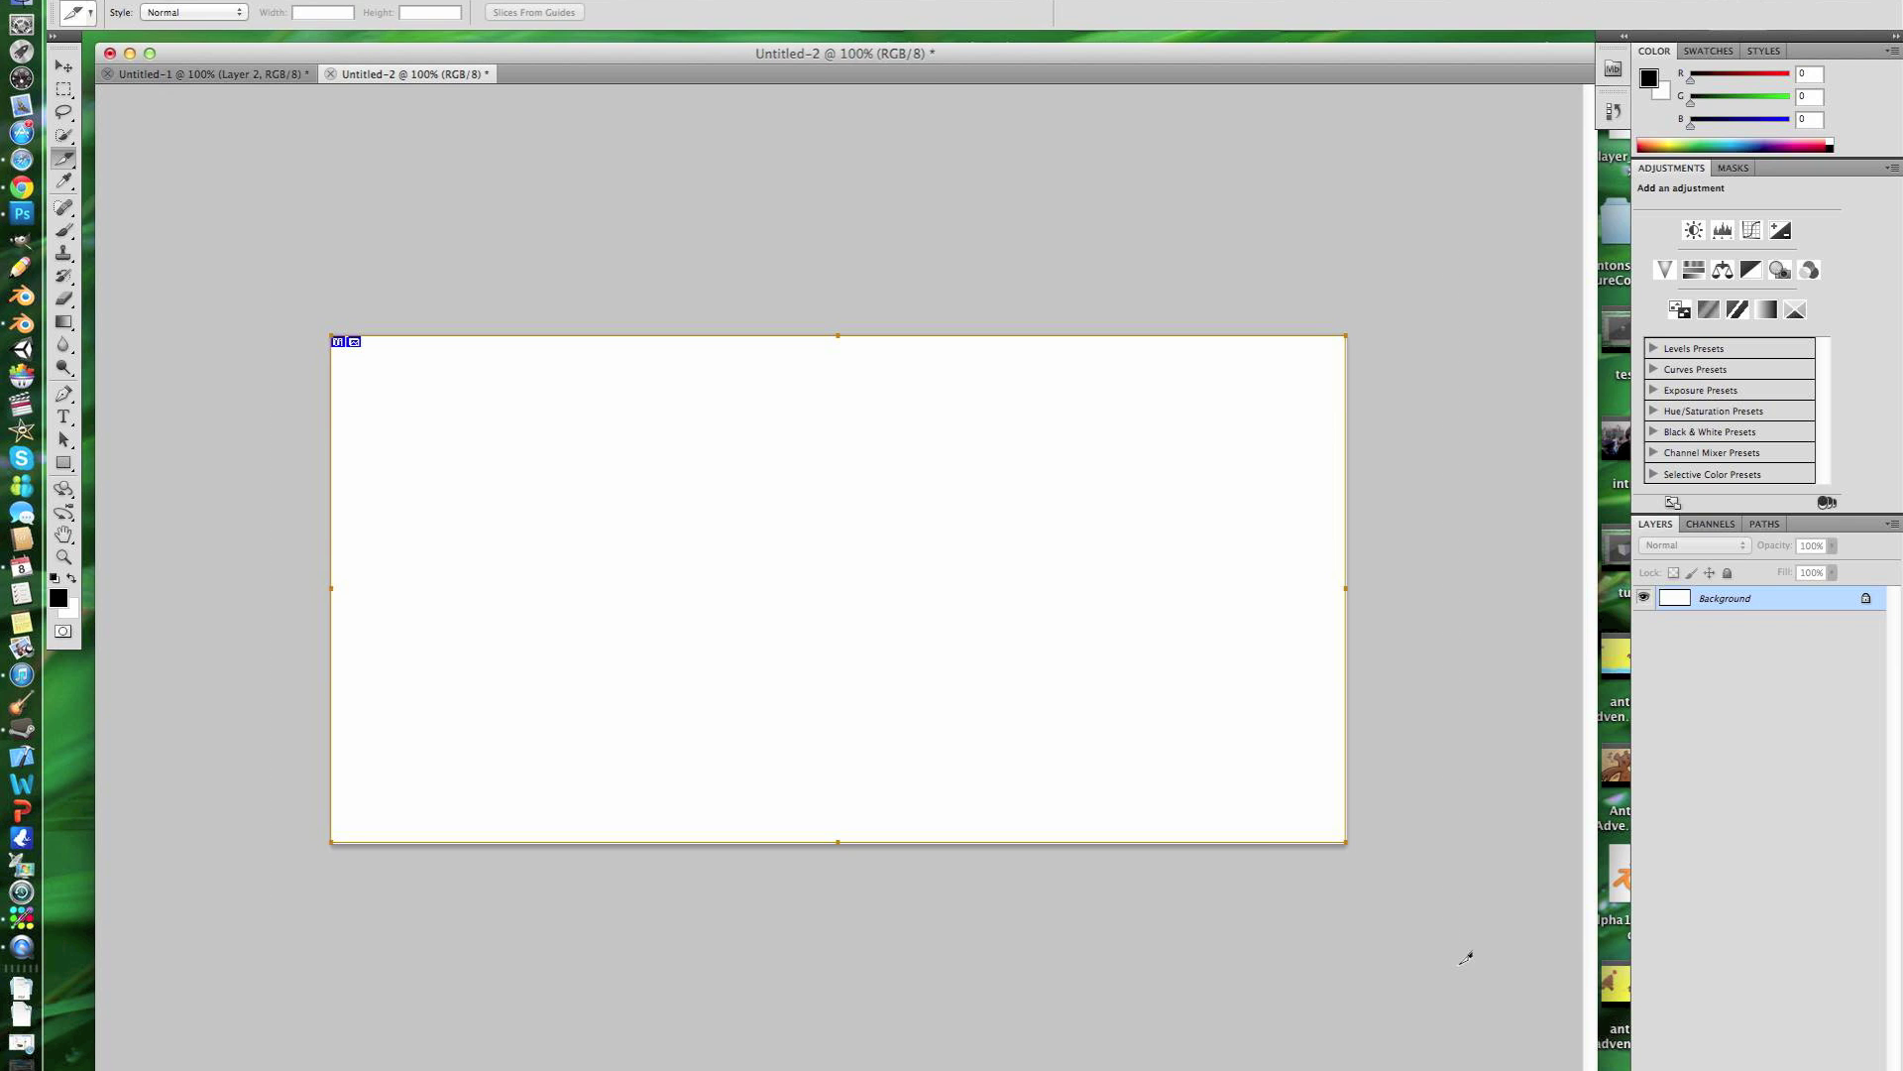
Step: Divide the slice vertically into 2 evenly spaced slices across
{"action": "right_click", "coordinate": [1084, 731]}
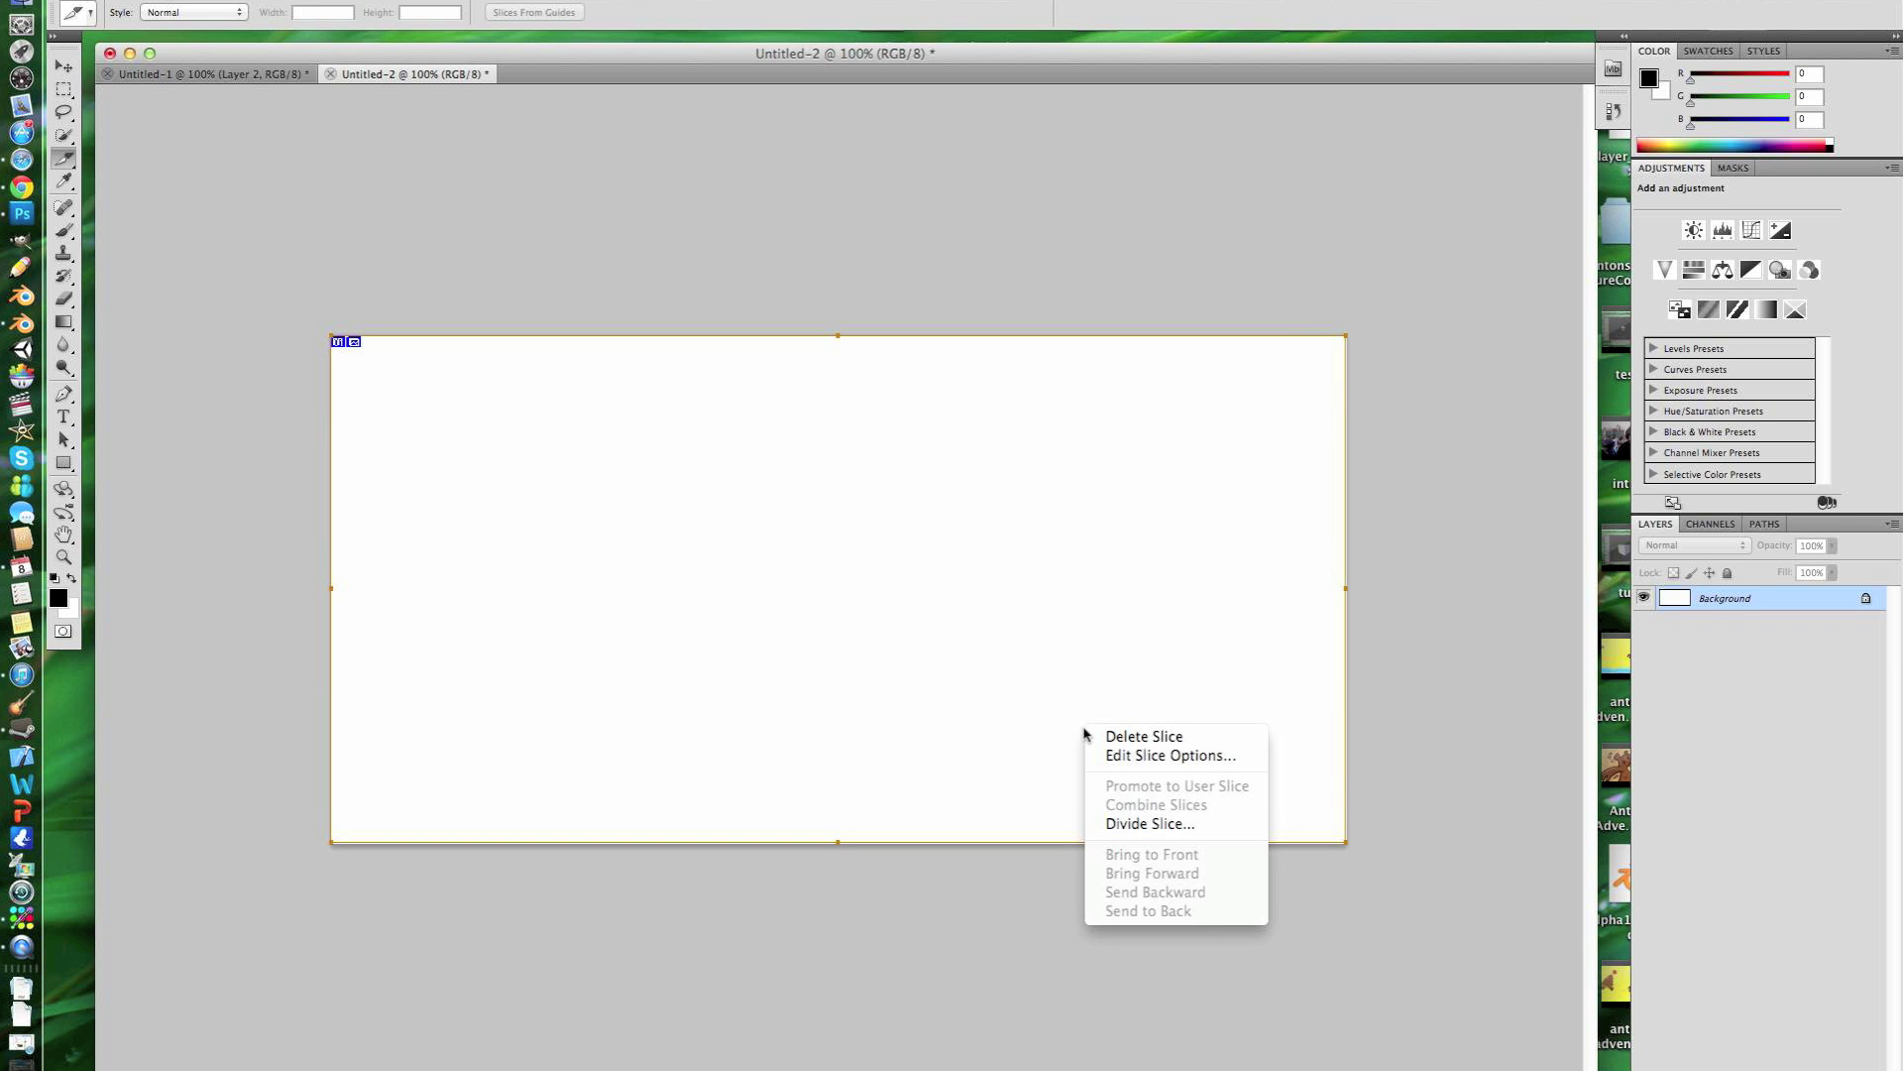
{"action": "left_click", "coordinate": [1172, 825]}
{"action": "left_click", "coordinate": [749, 541]}
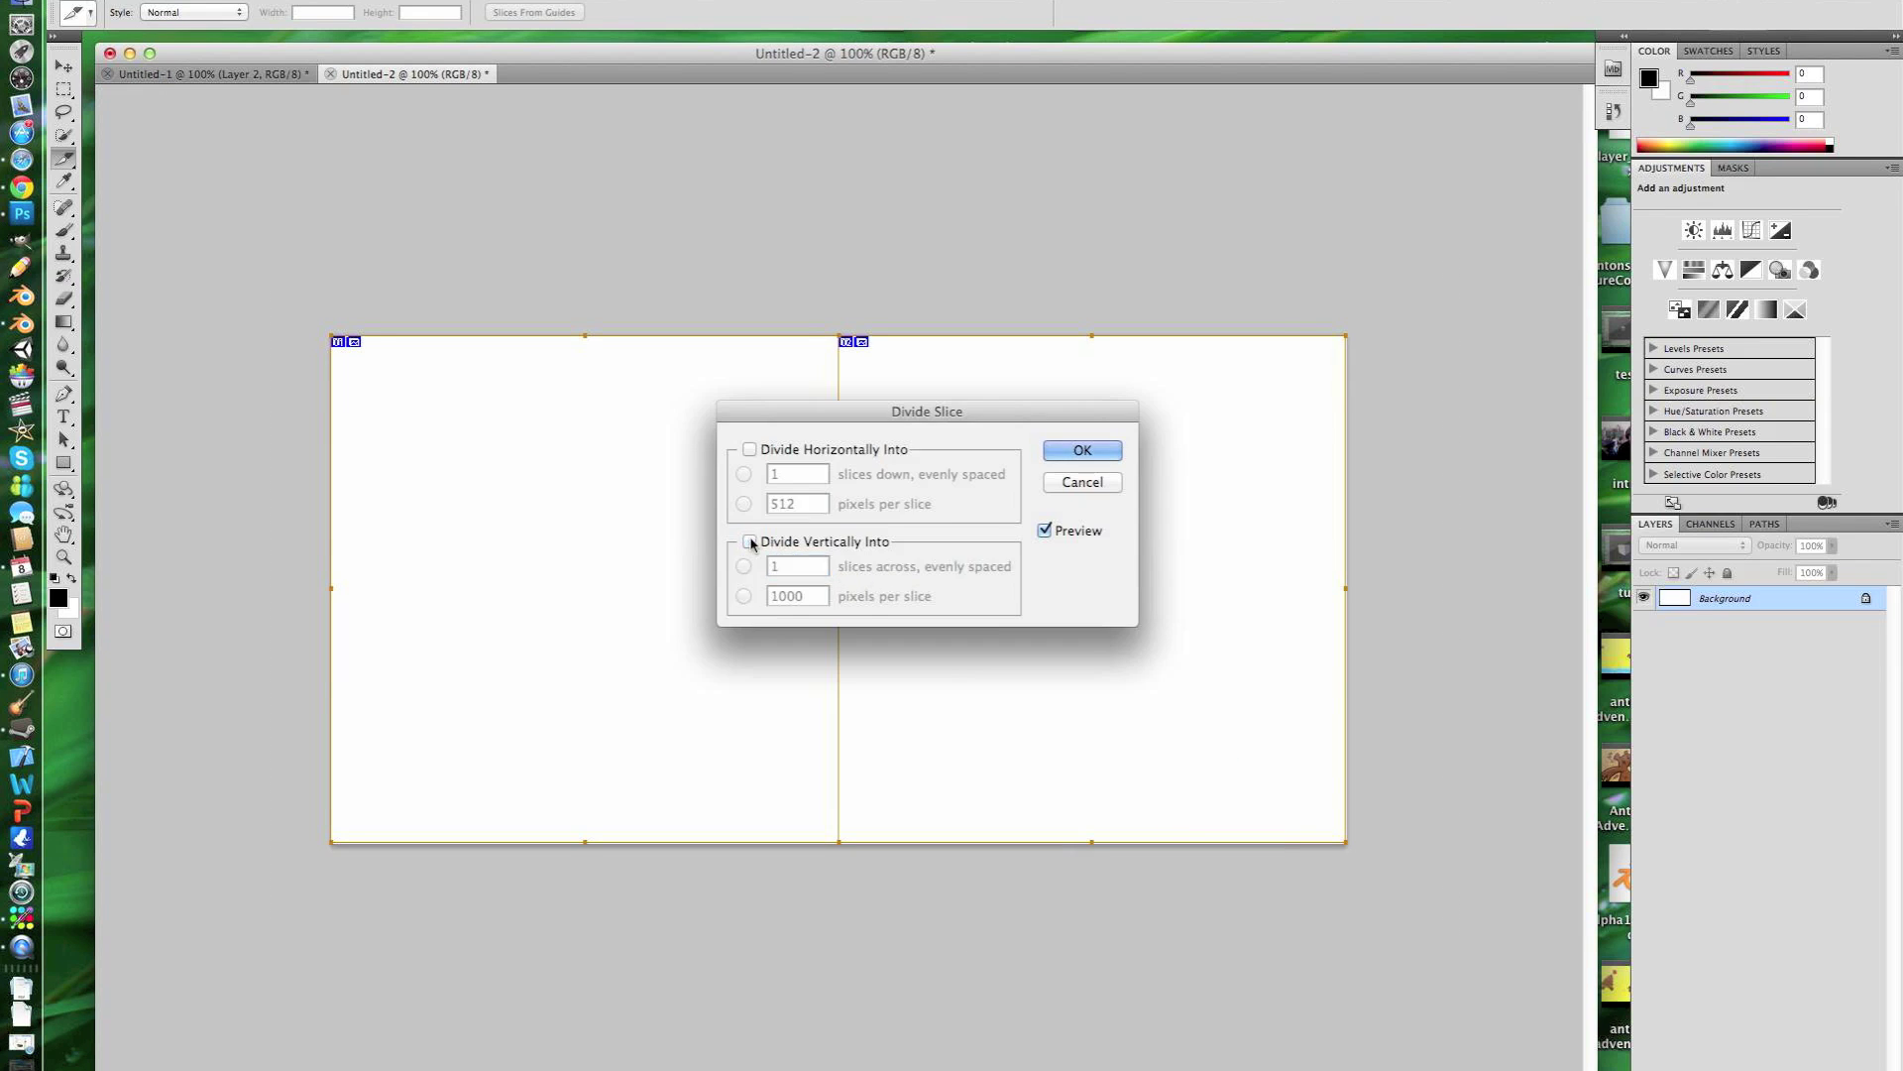
{"action": "left_click", "coordinate": [750, 542]}
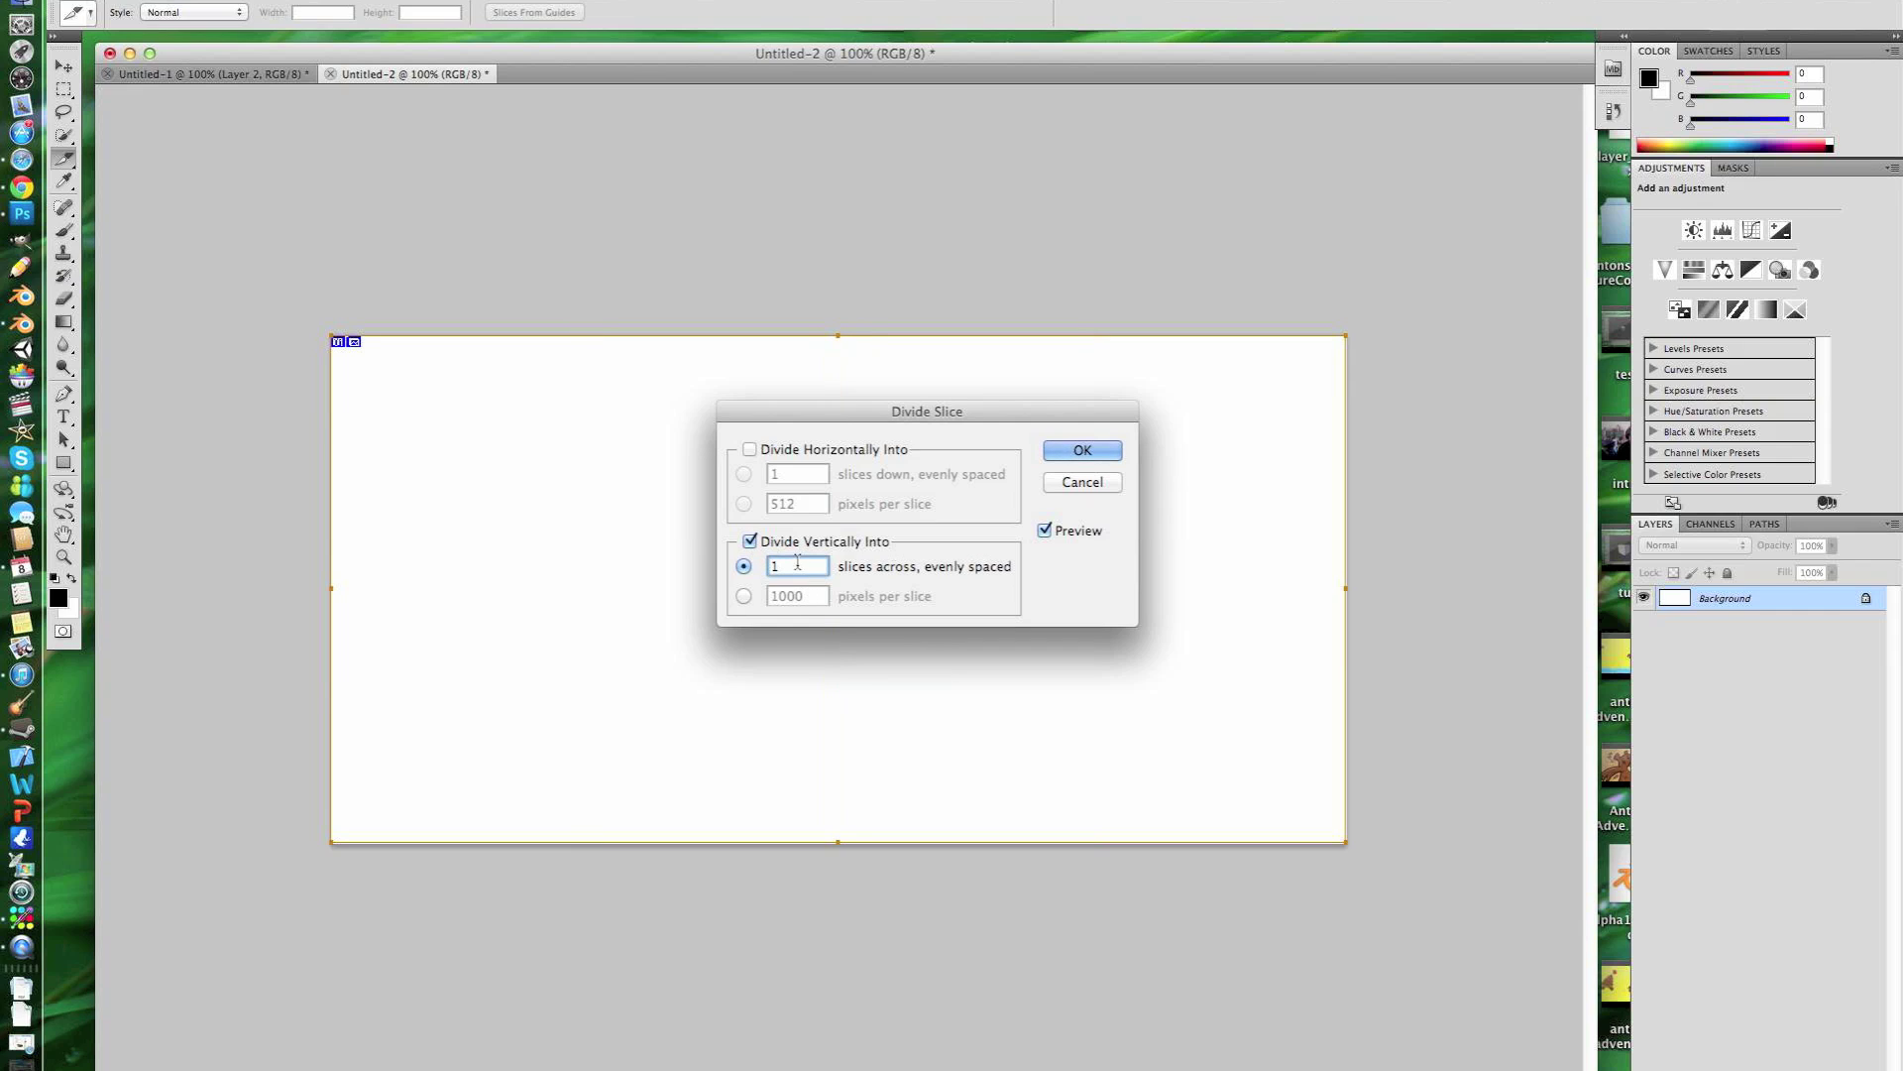
{"action": "type", "text": "2"}
{"action": "left_click", "coordinate": [1081, 453]}
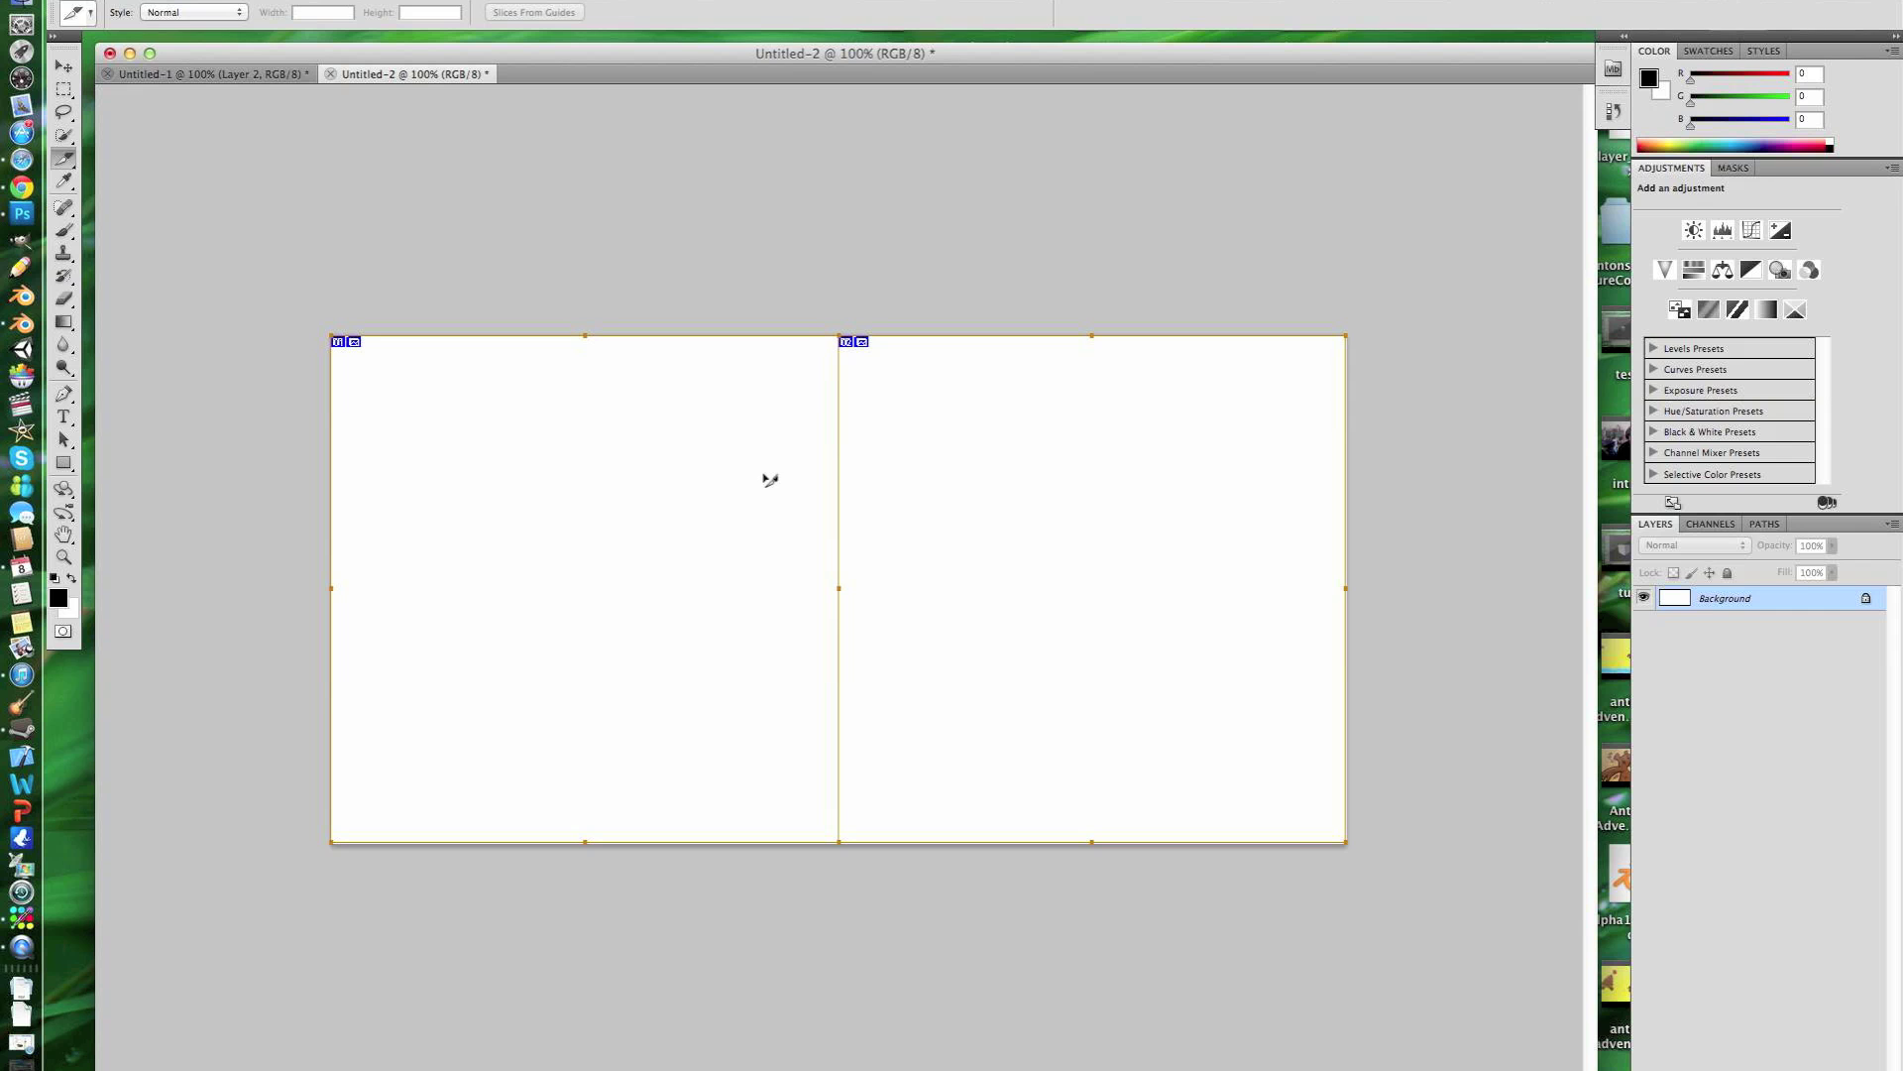
Step: Place face1.png and face2.png from the desktop into the sliced document, fitting face1 exactly over the left slice
{"action": "left_click_drag", "start_coordinate": [727, 59], "coordinate": [739, 677]}
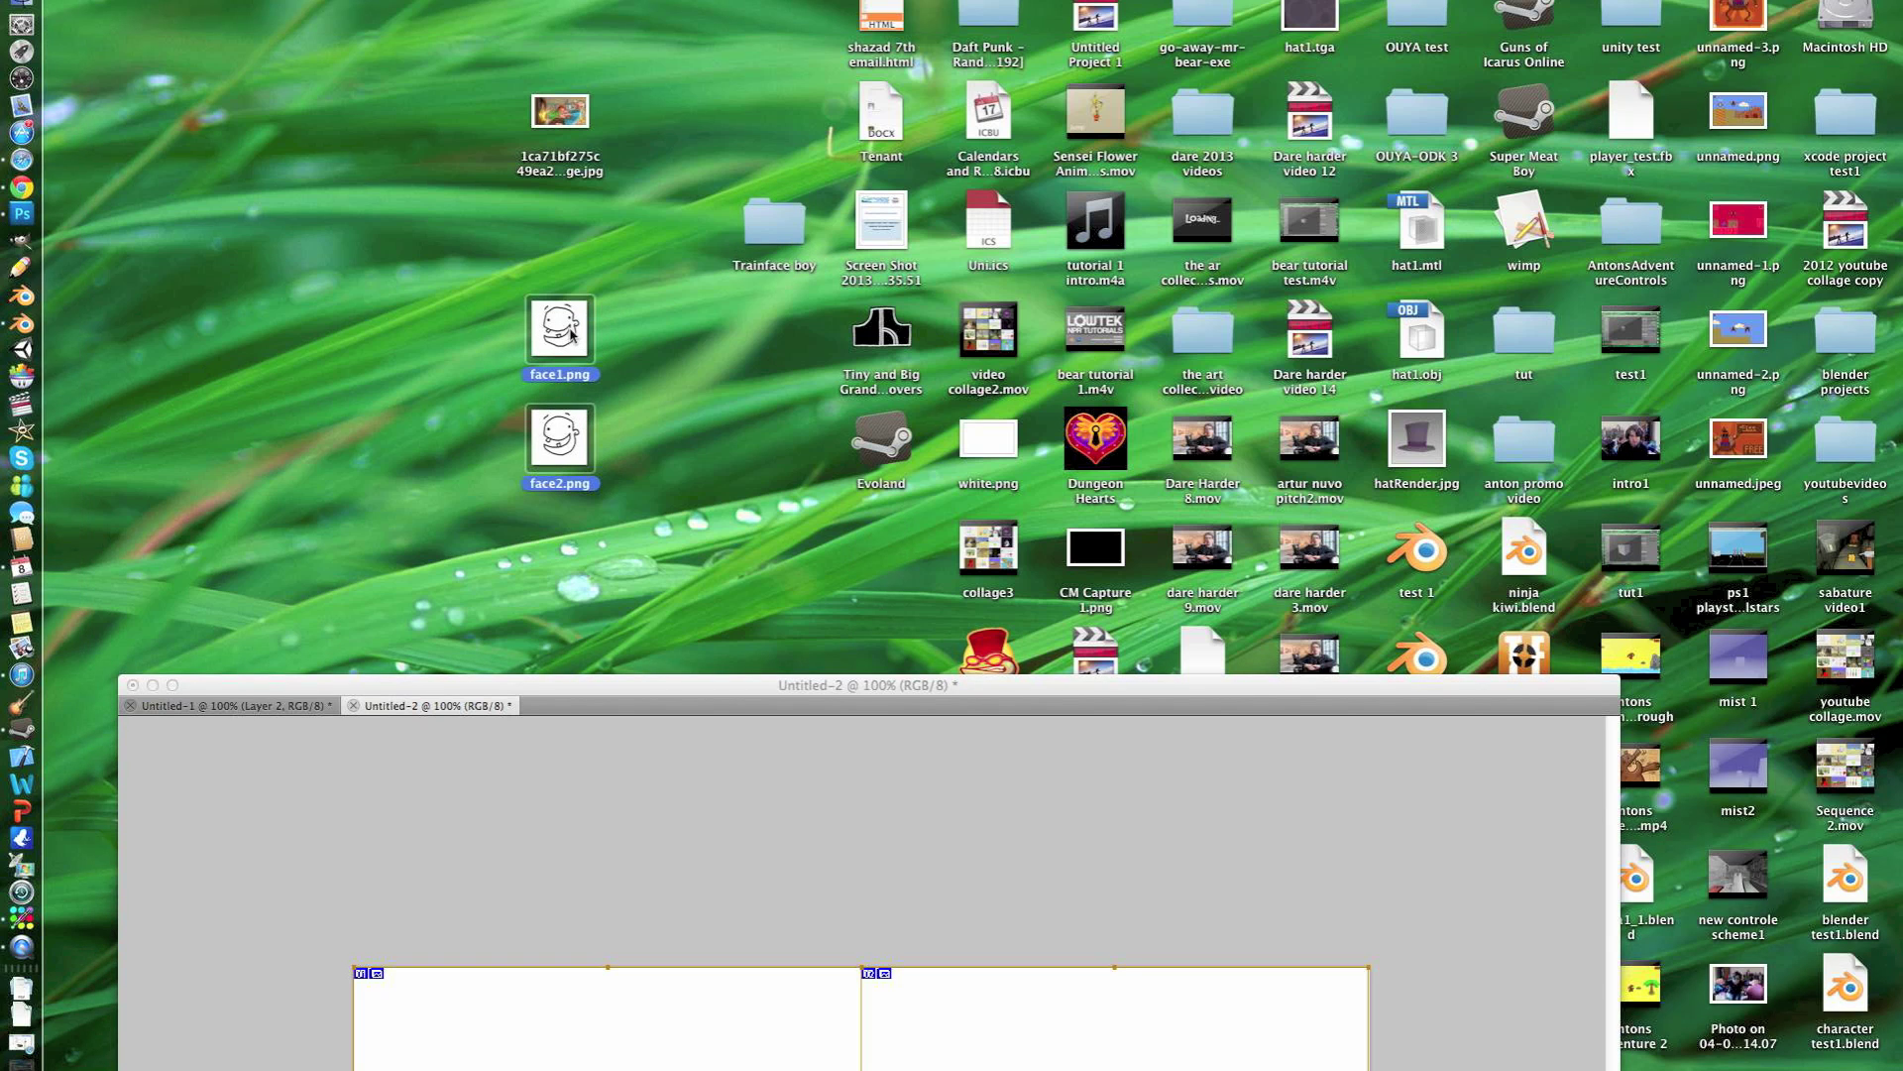
{"action": "left_click_drag", "start_coordinate": [571, 335], "coordinate": [676, 1067]}
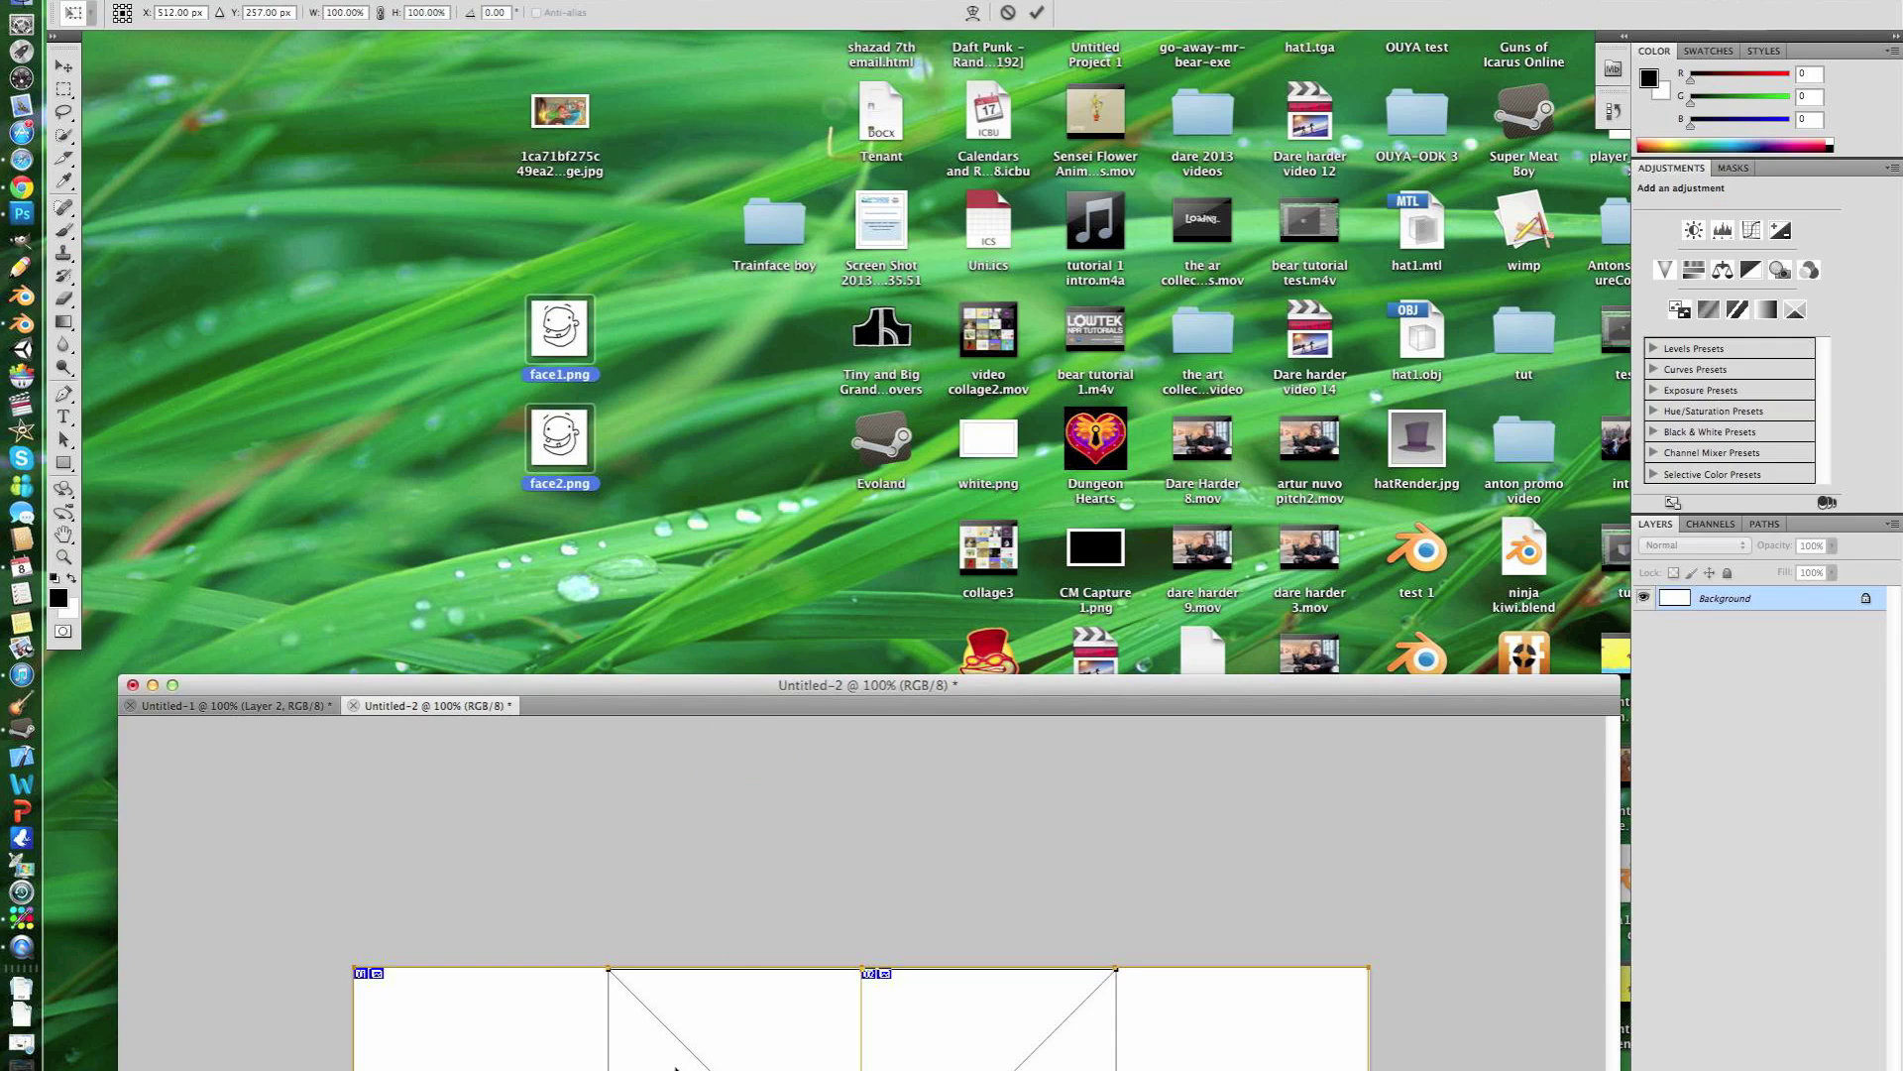
{"action": "left_click_drag", "start_coordinate": [777, 697], "coordinate": [778, 91]}
{"action": "left_click_drag", "start_coordinate": [959, 451], "coordinate": [732, 458]}
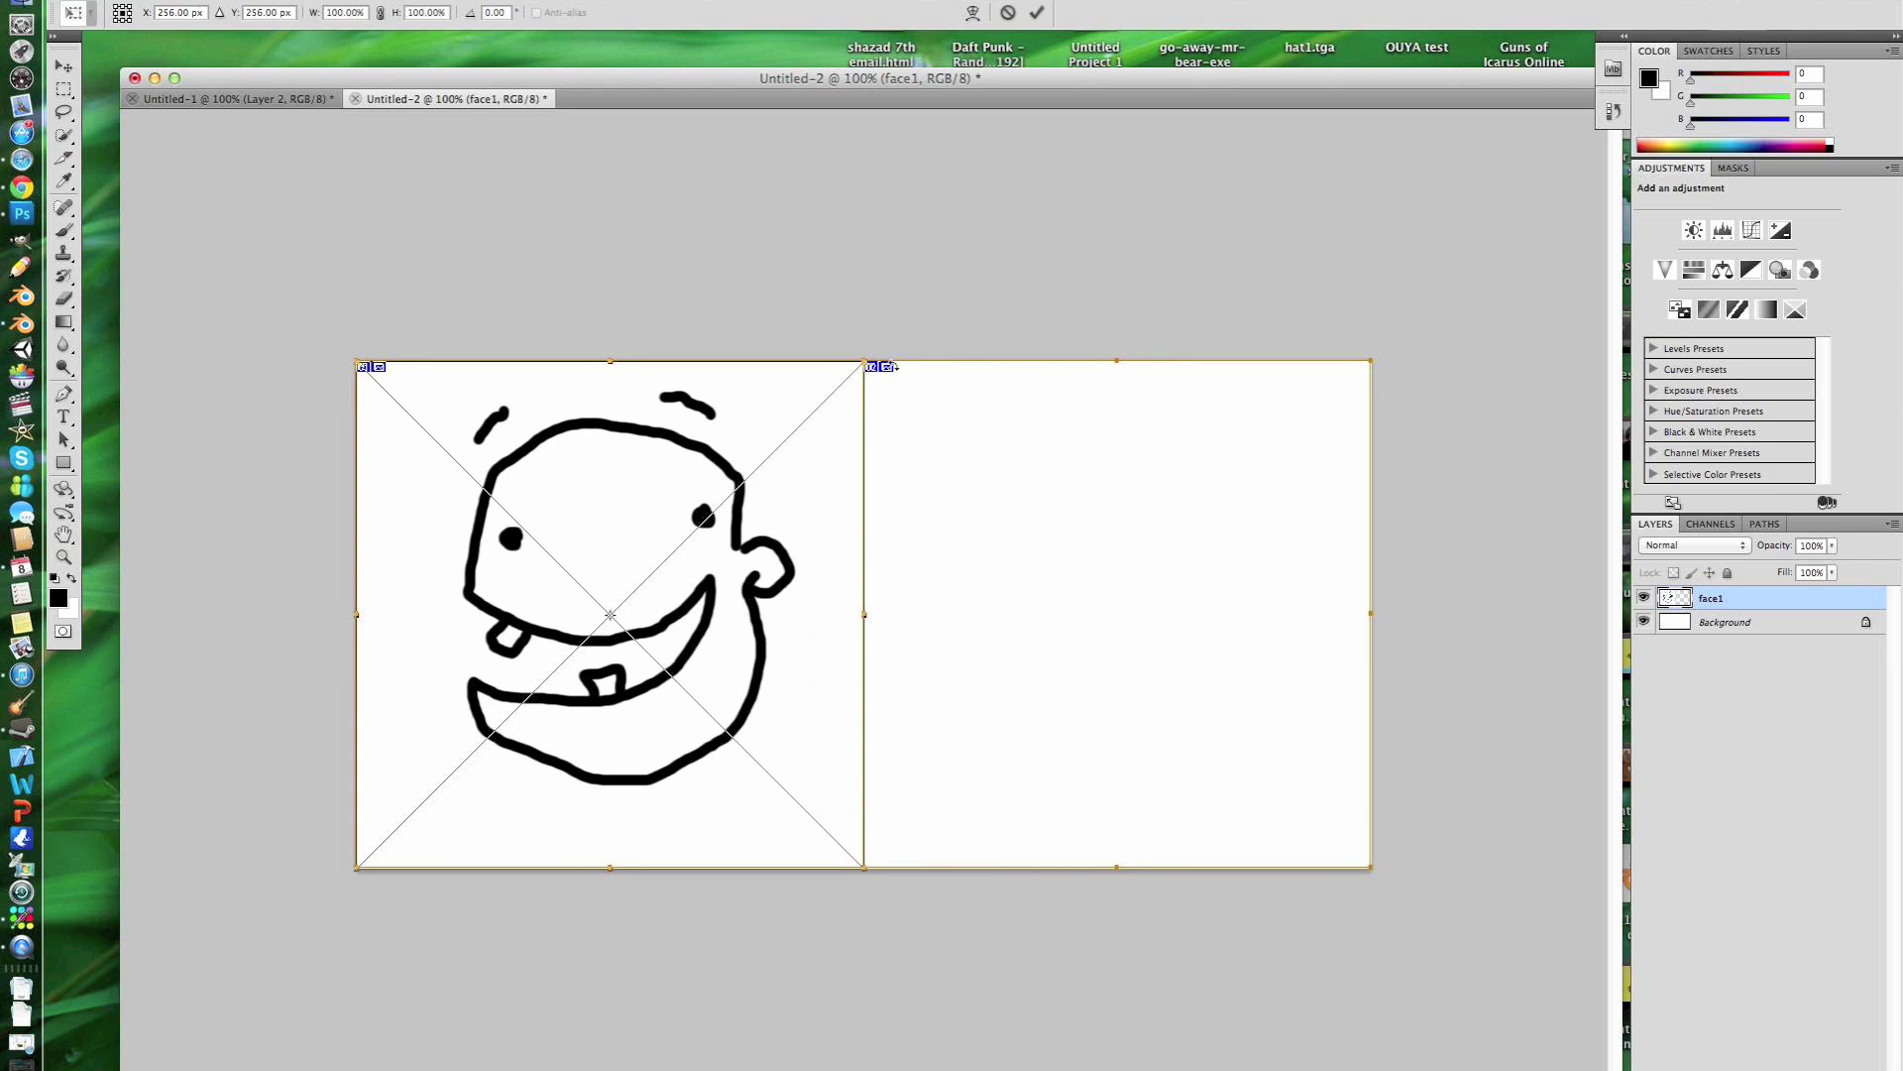
{"action": "key", "text": "Return"}
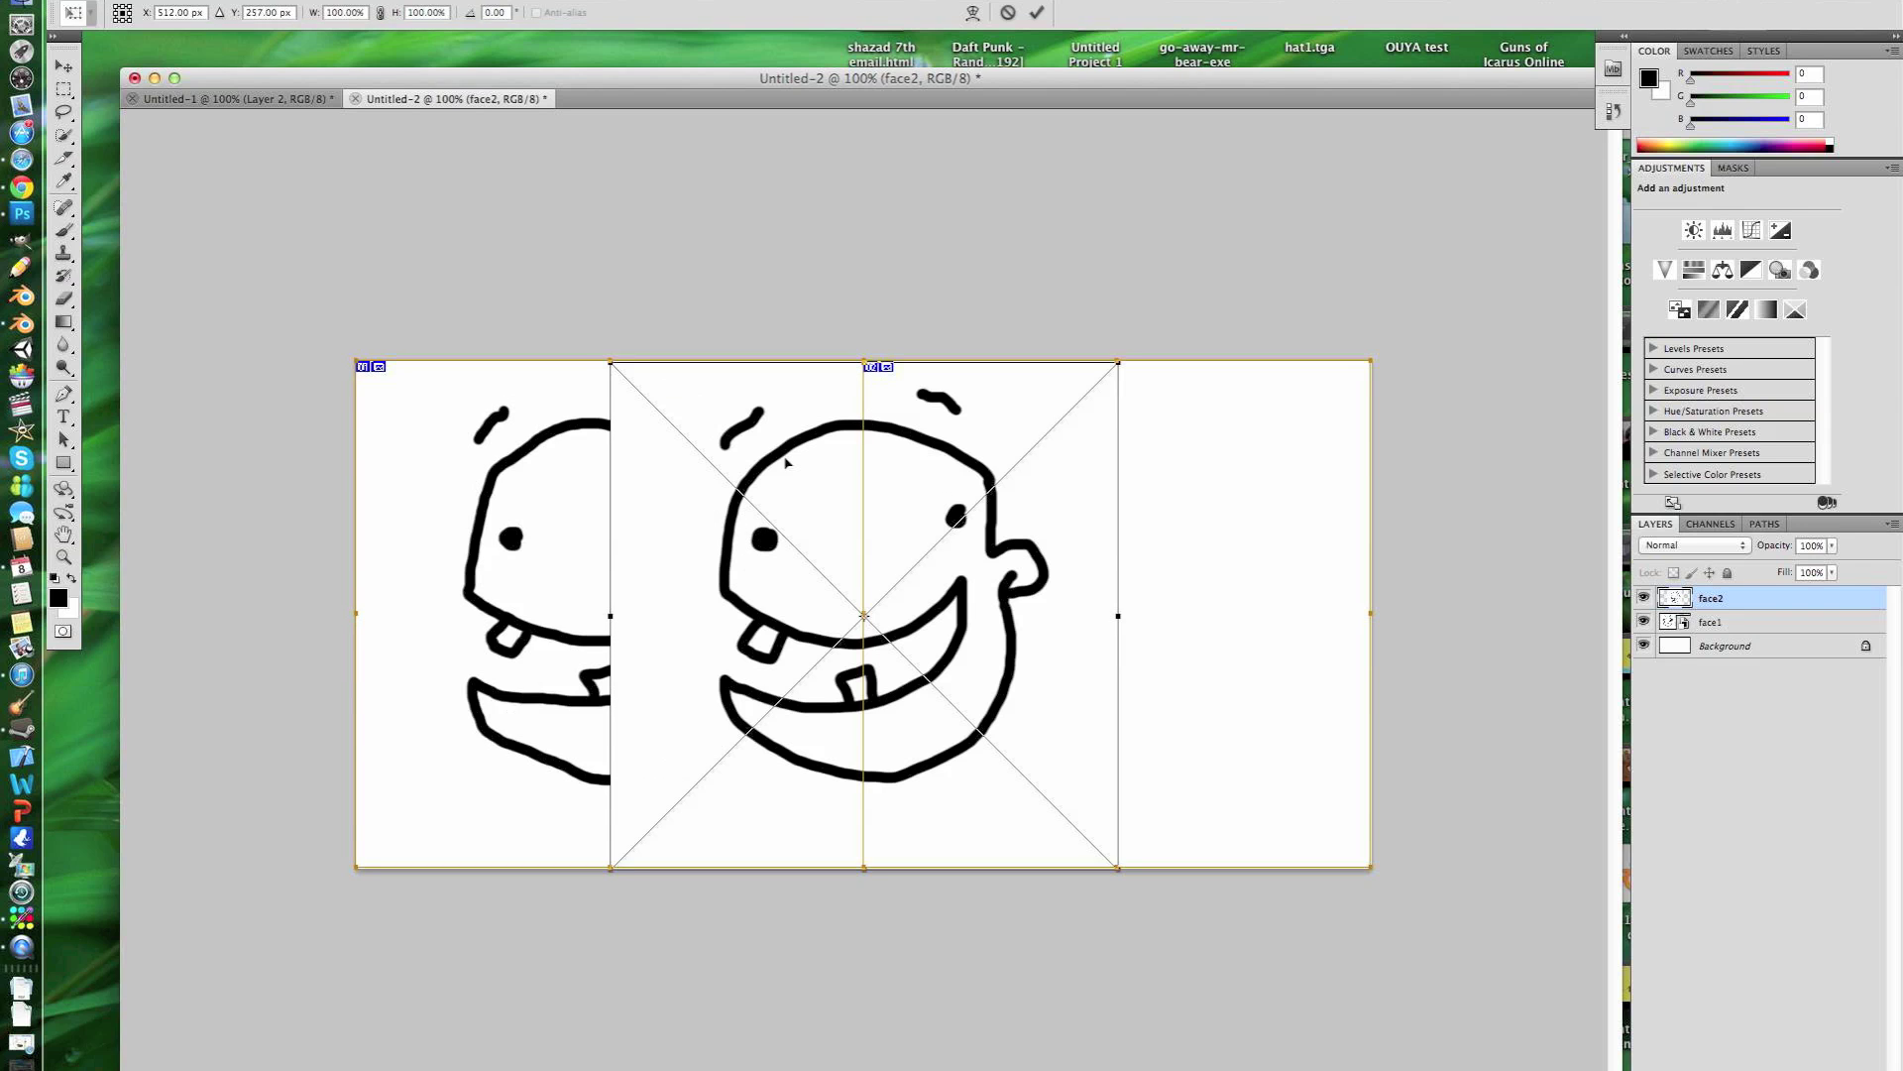
Step: Align the placed face2 image exactly with the right slice and commit the placement
{"action": "left_click_drag", "start_coordinate": [786, 462], "coordinate": [1021, 463]}
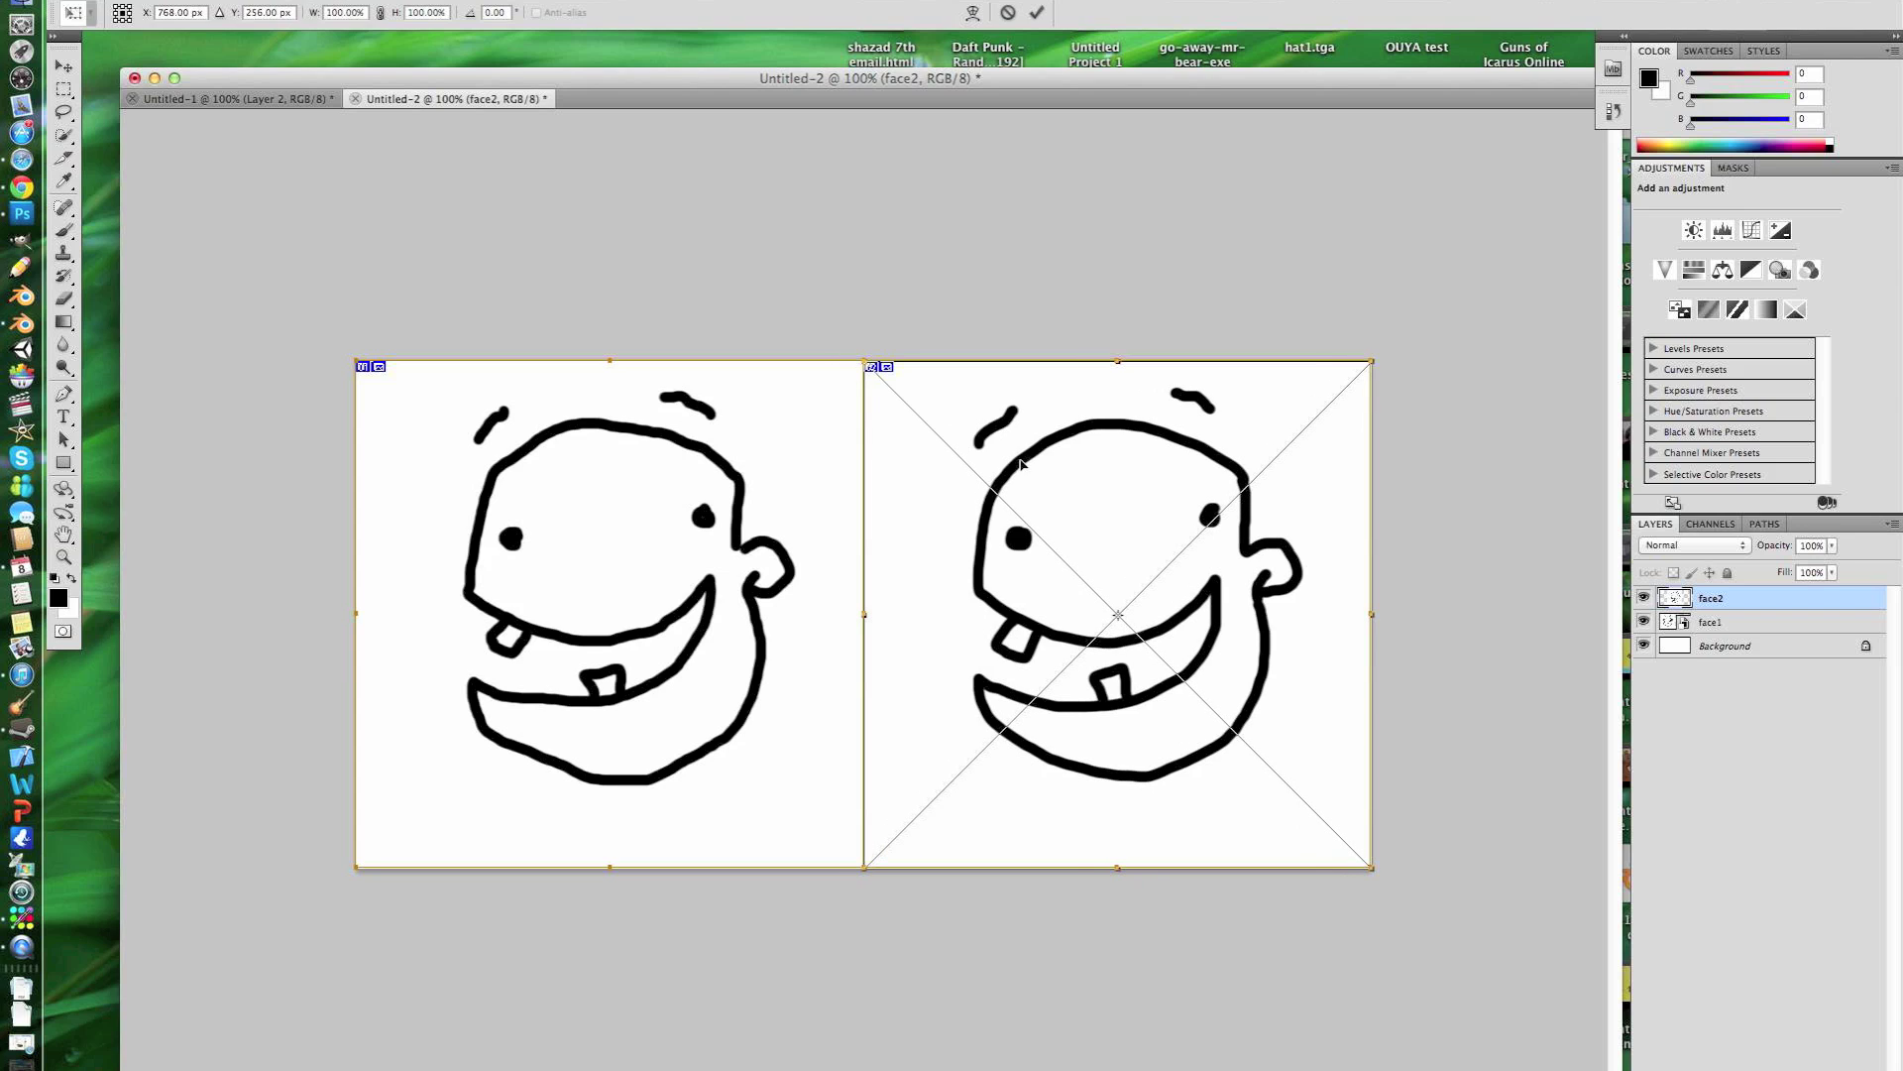
{"action": "key", "text": "Return"}
{"action": "key", "text": "c"}
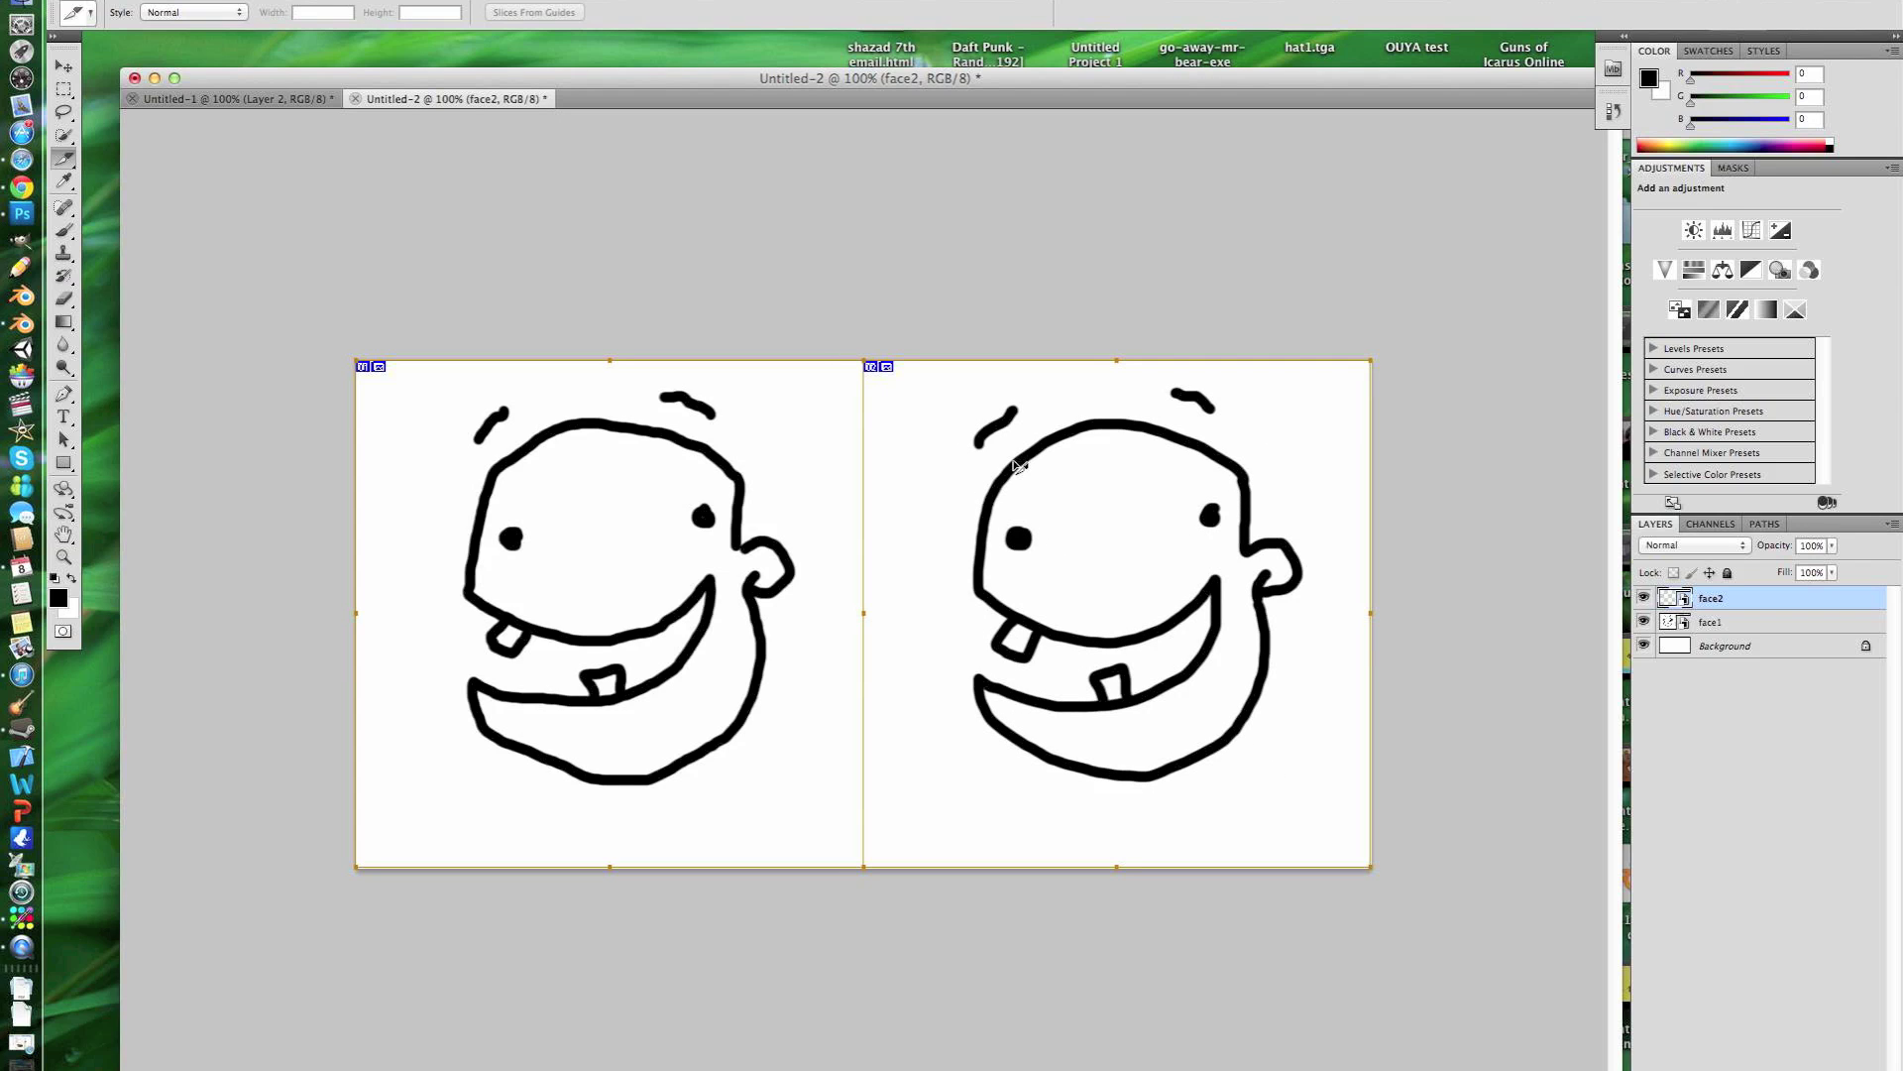
{"action": "key", "text": "super+shift+s"}
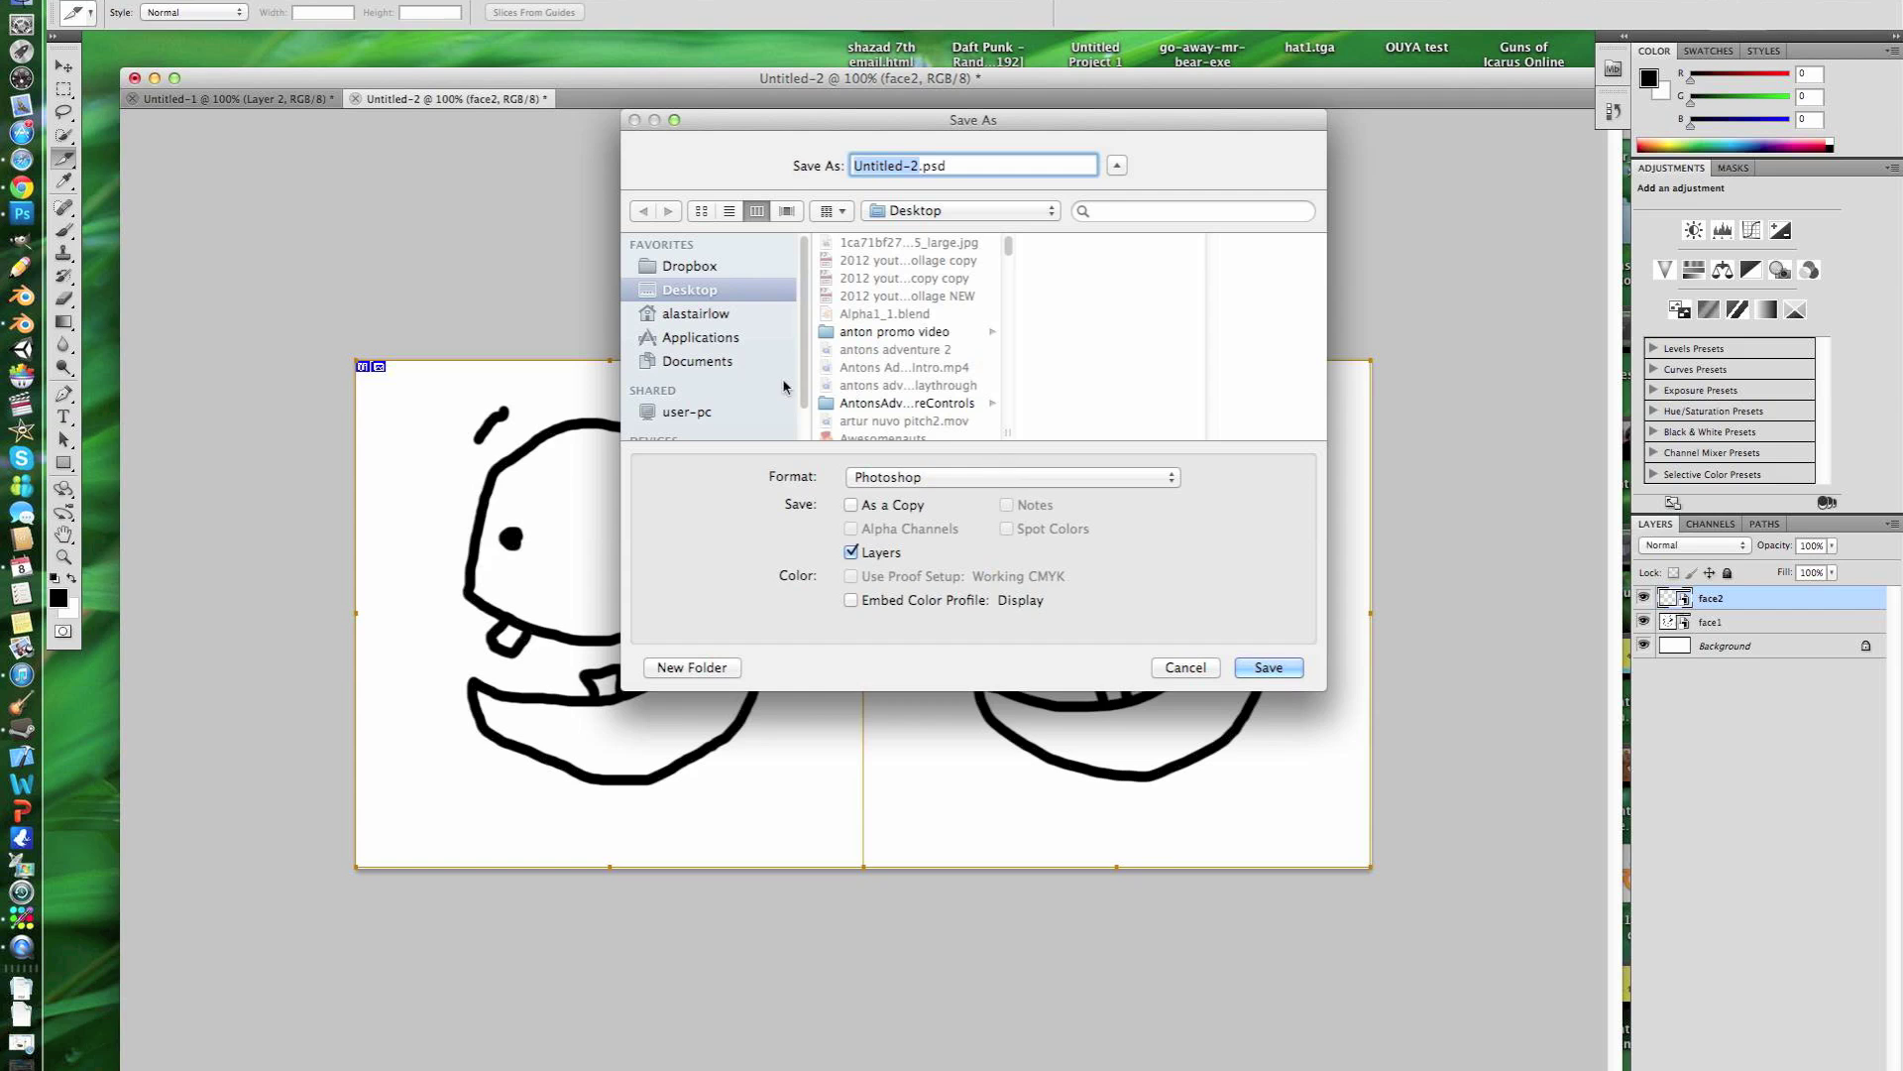
{"action": "left_click", "coordinate": [932, 477]}
{"action": "left_click", "coordinate": [932, 728]}
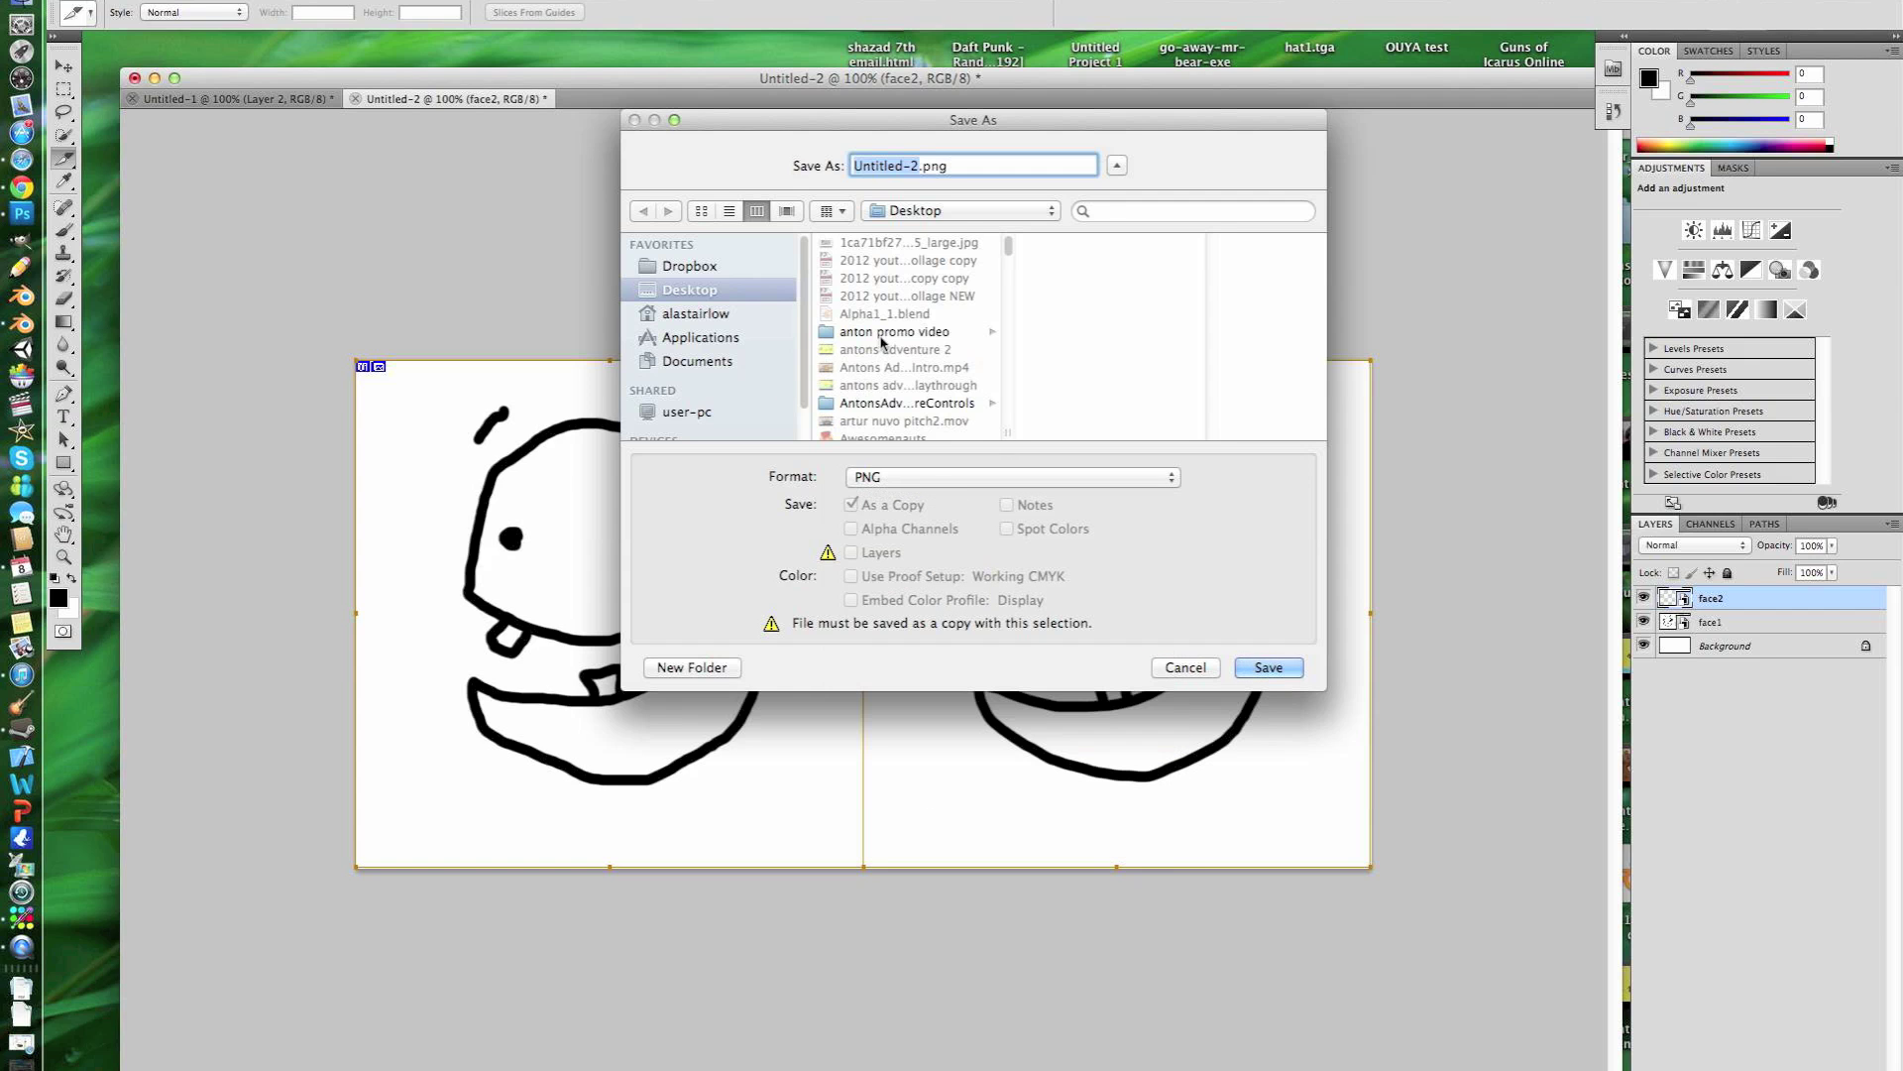
{"action": "left_click", "coordinate": [1197, 669]}
Step: Switch to Blender and open faceAnim.png from the desktop as the image behind the cube's UV layout
{"action": "key", "text": "ctrl+Up"}
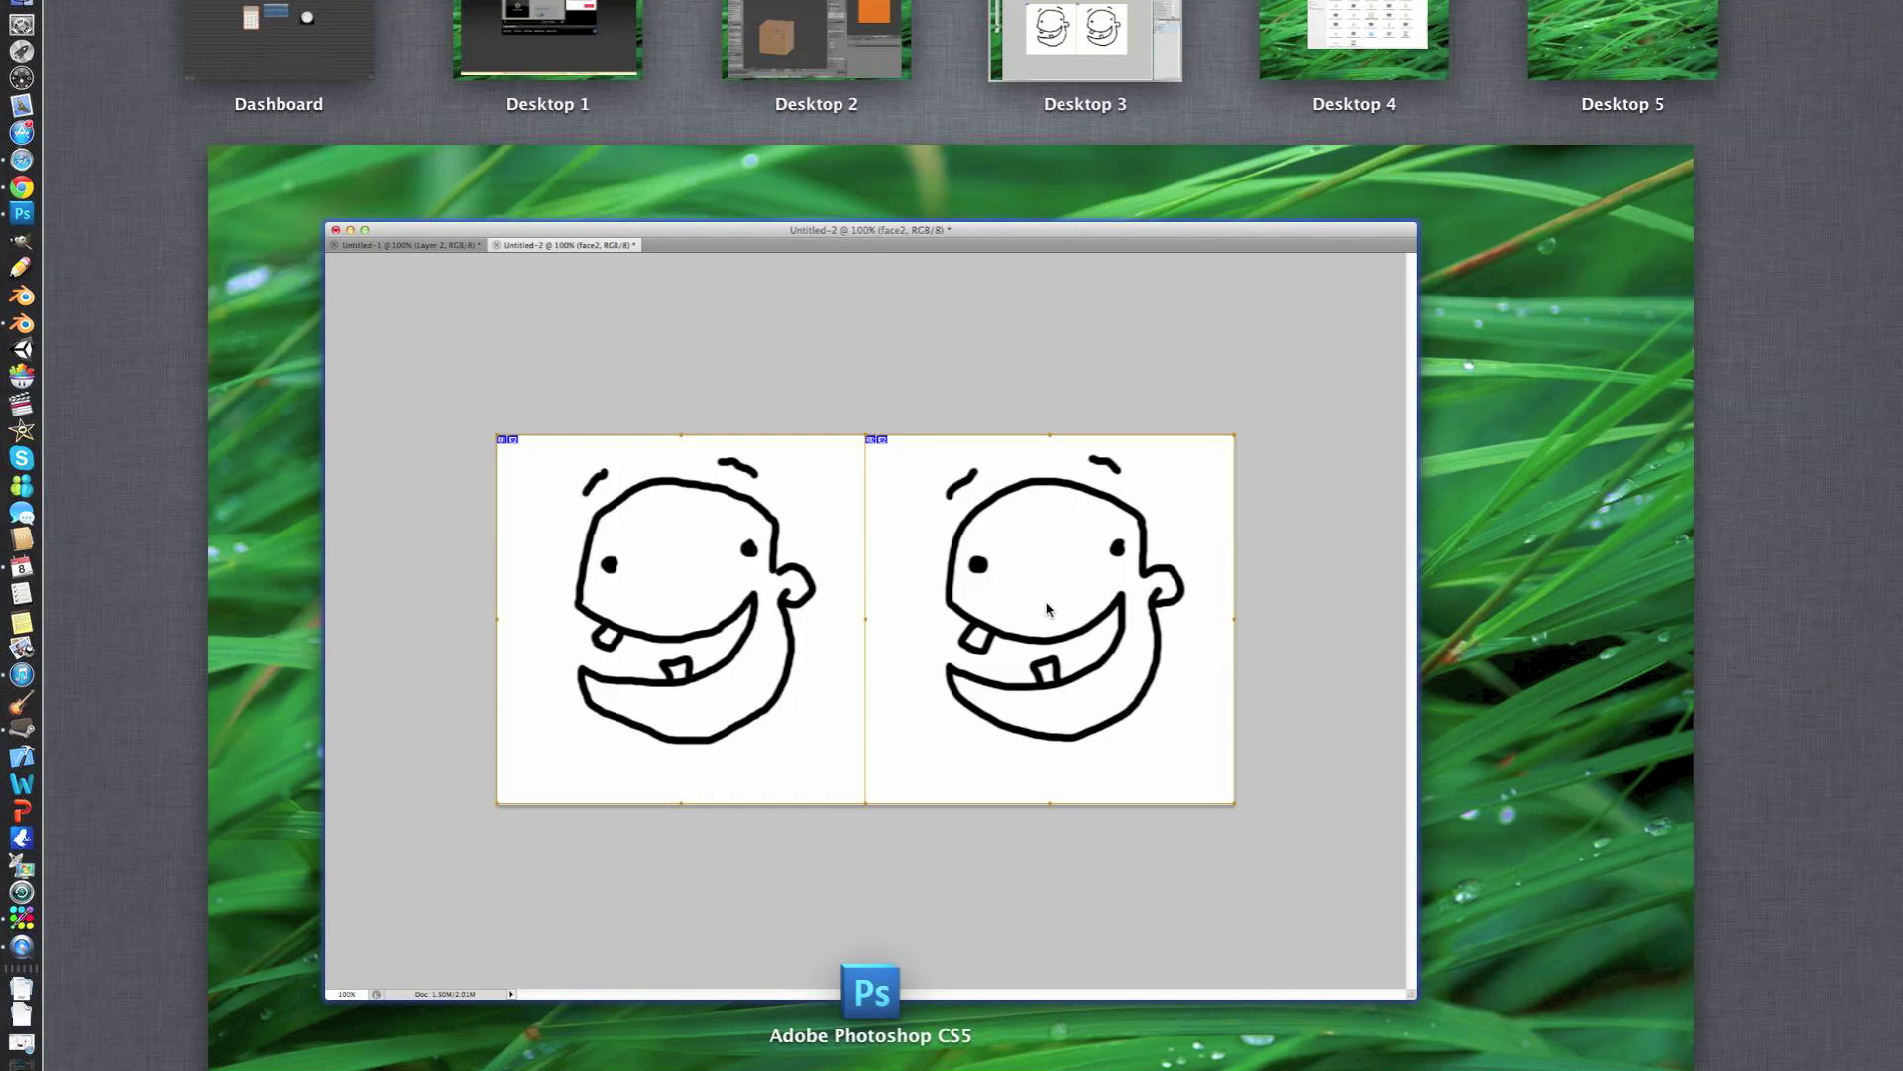
{"action": "left_click", "coordinate": [805, 39]}
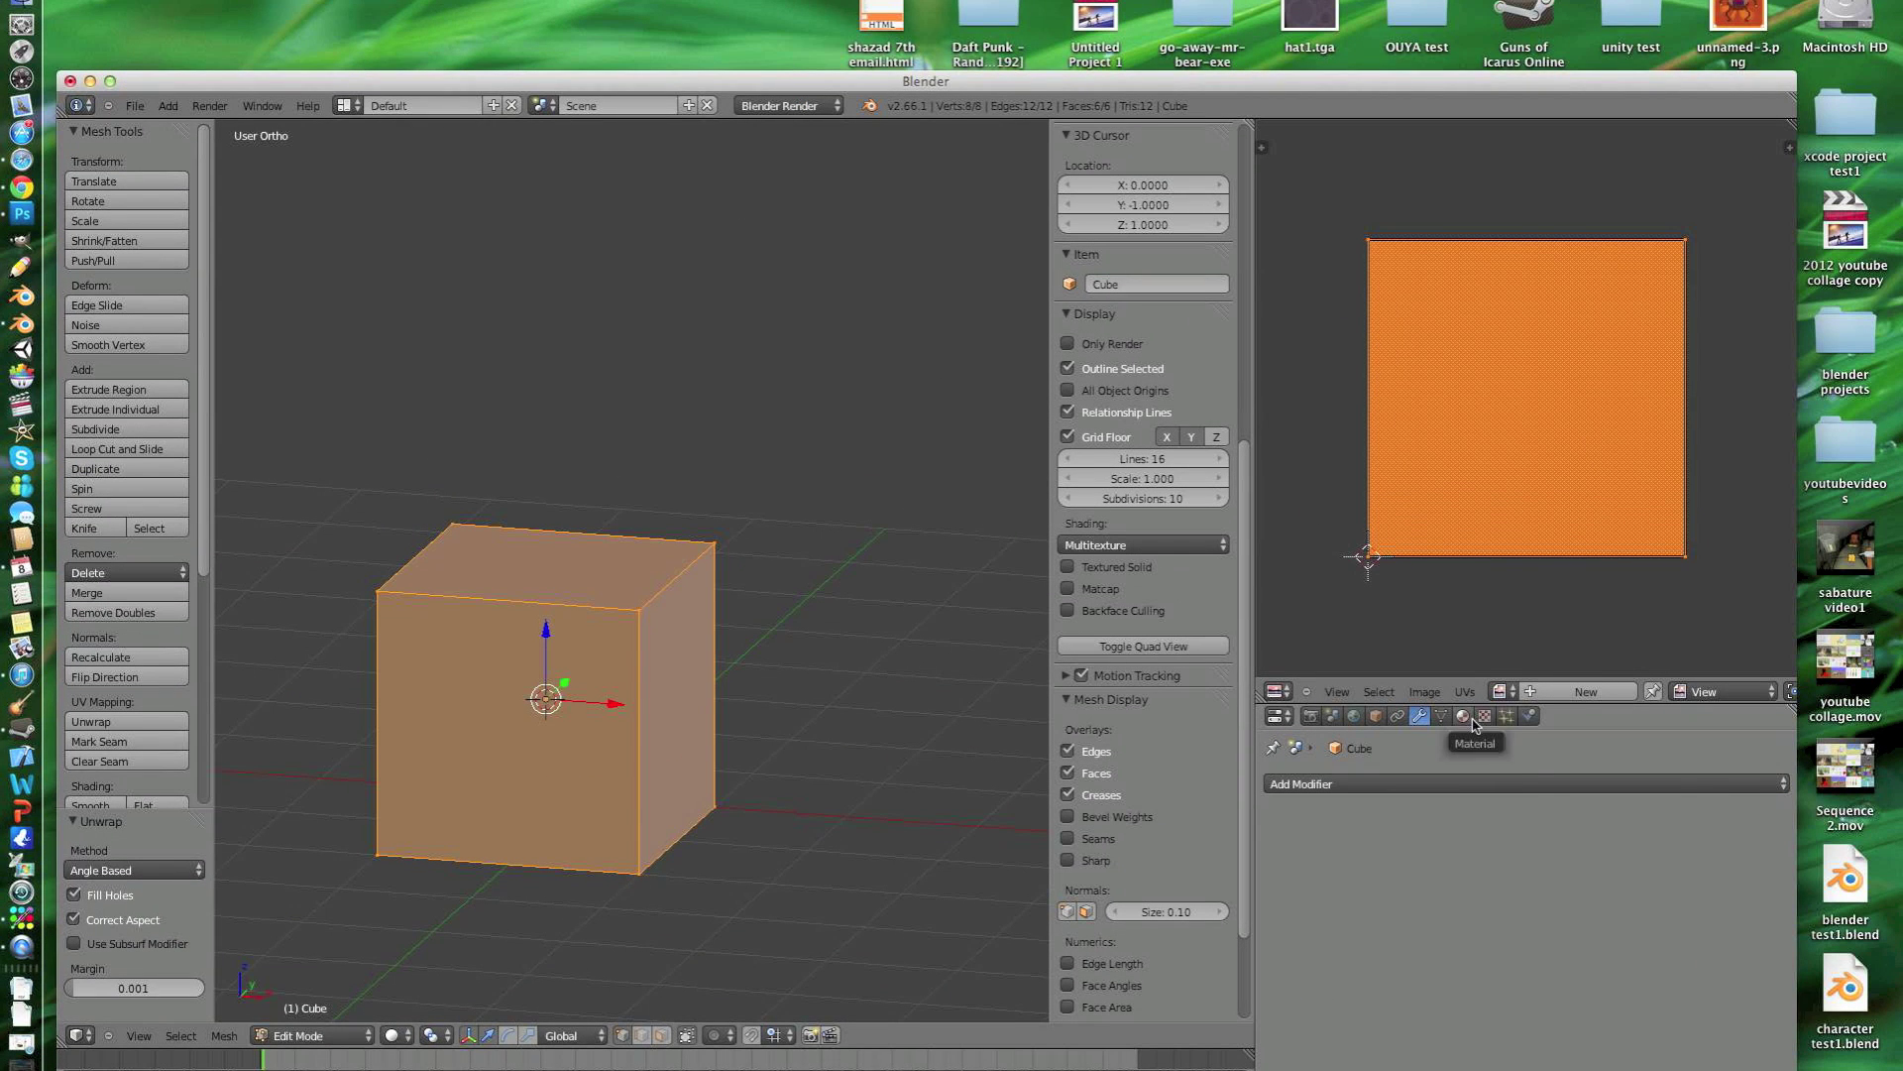
{"action": "left_click", "coordinate": [1504, 691]}
{"action": "left_click", "coordinate": [1425, 691]}
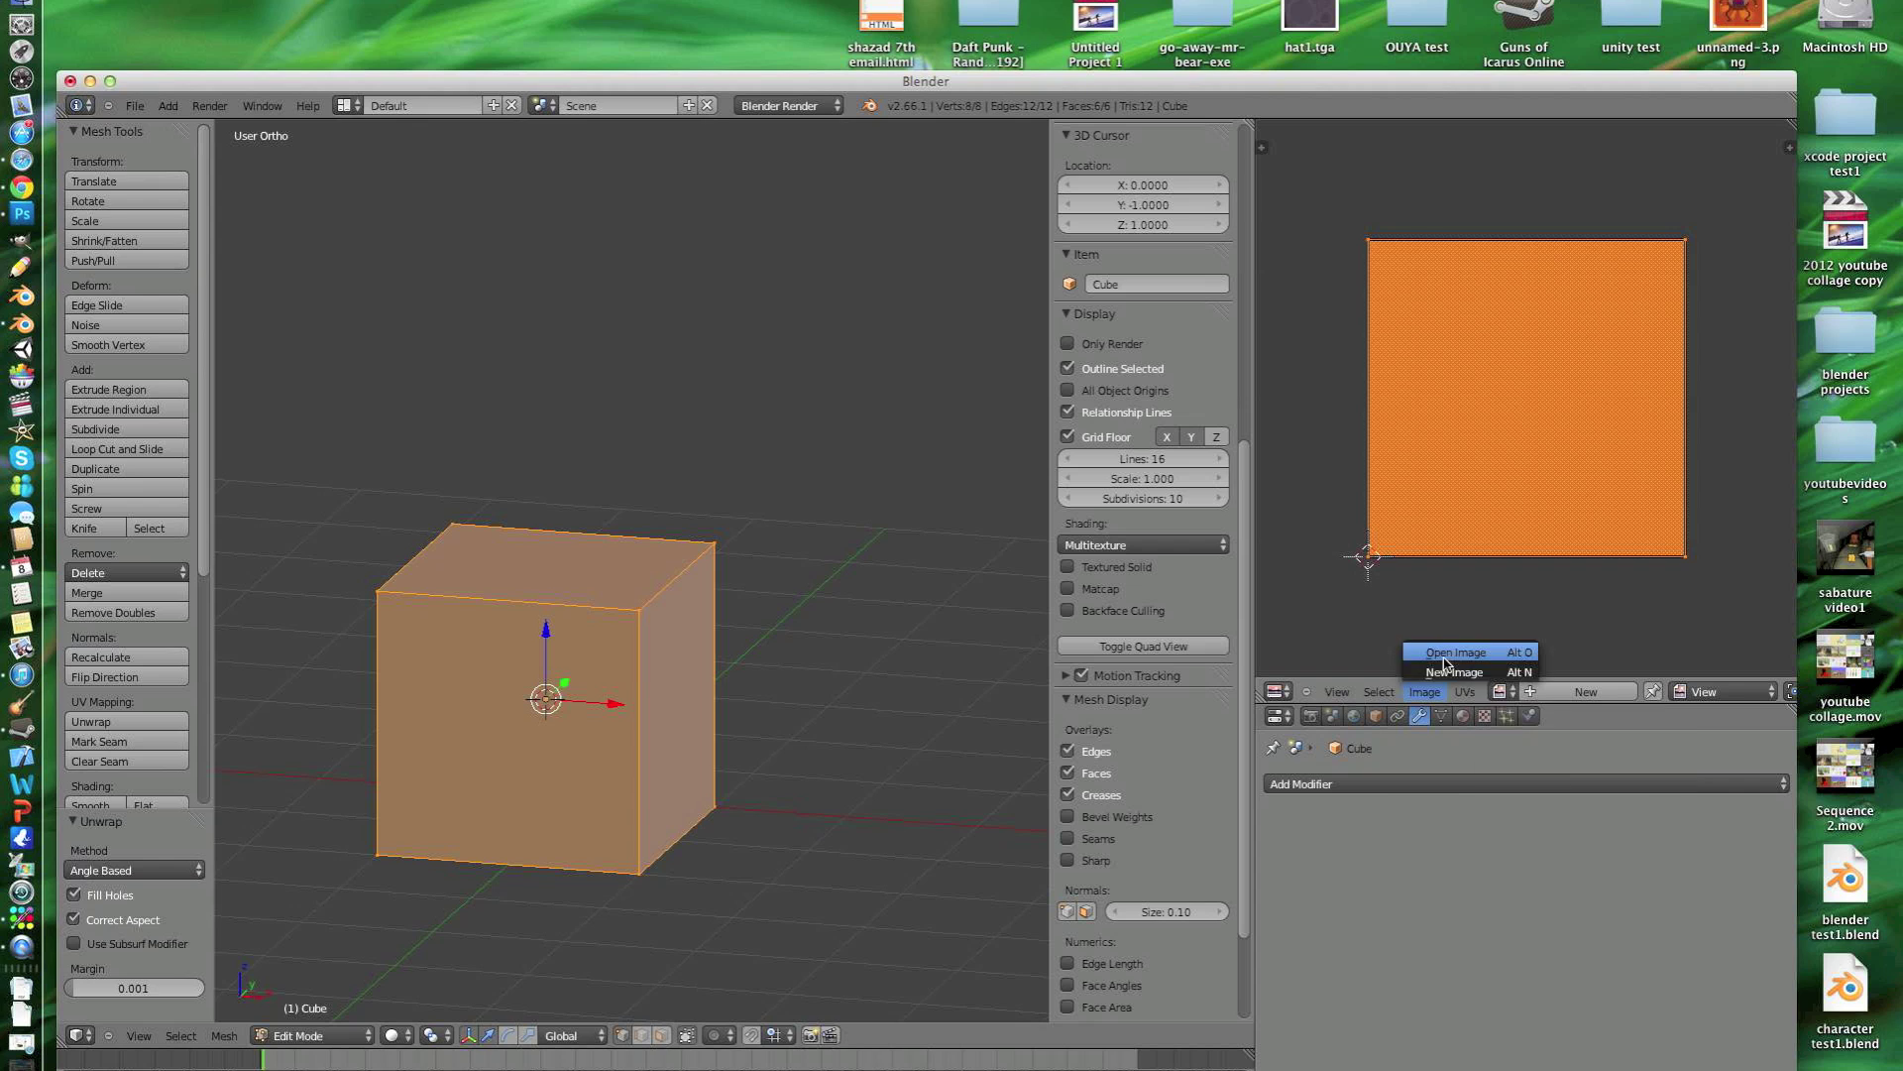
{"action": "left_click", "coordinate": [1447, 660]}
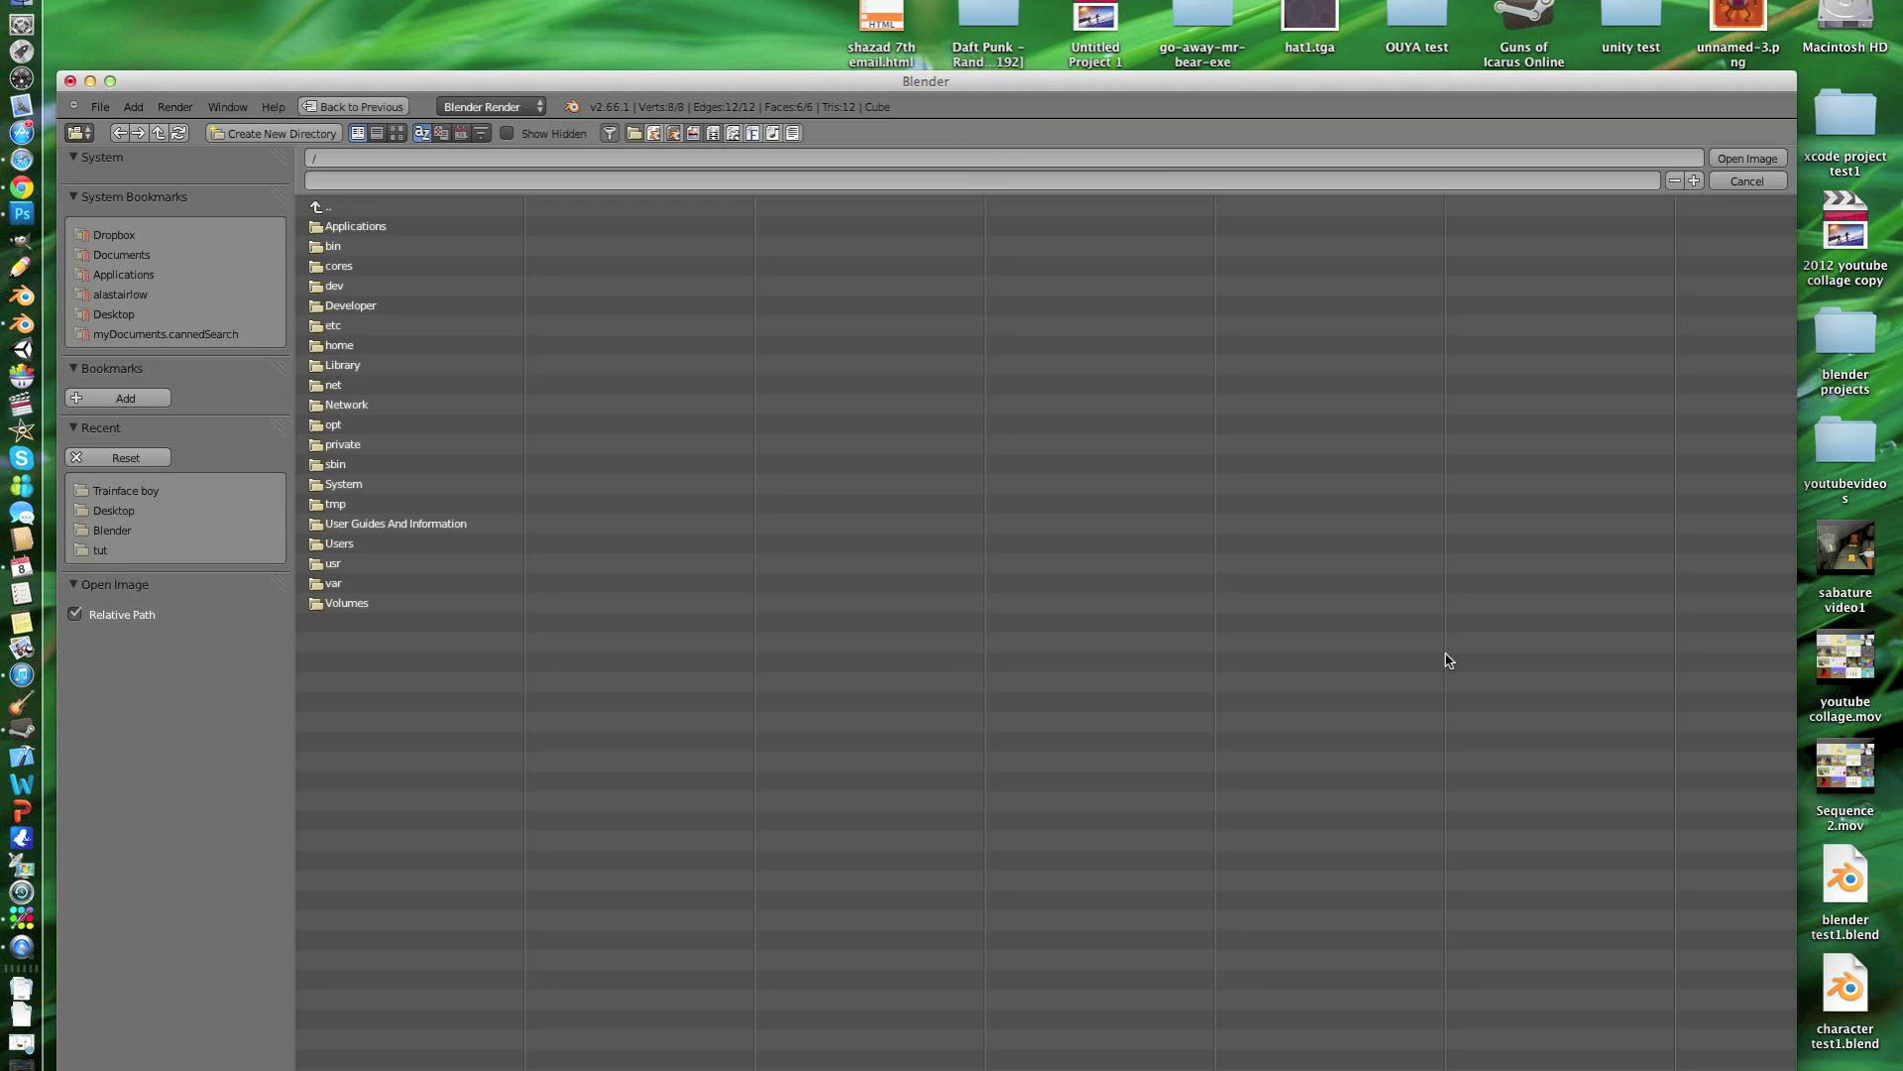
{"action": "left_click", "coordinate": [159, 315]}
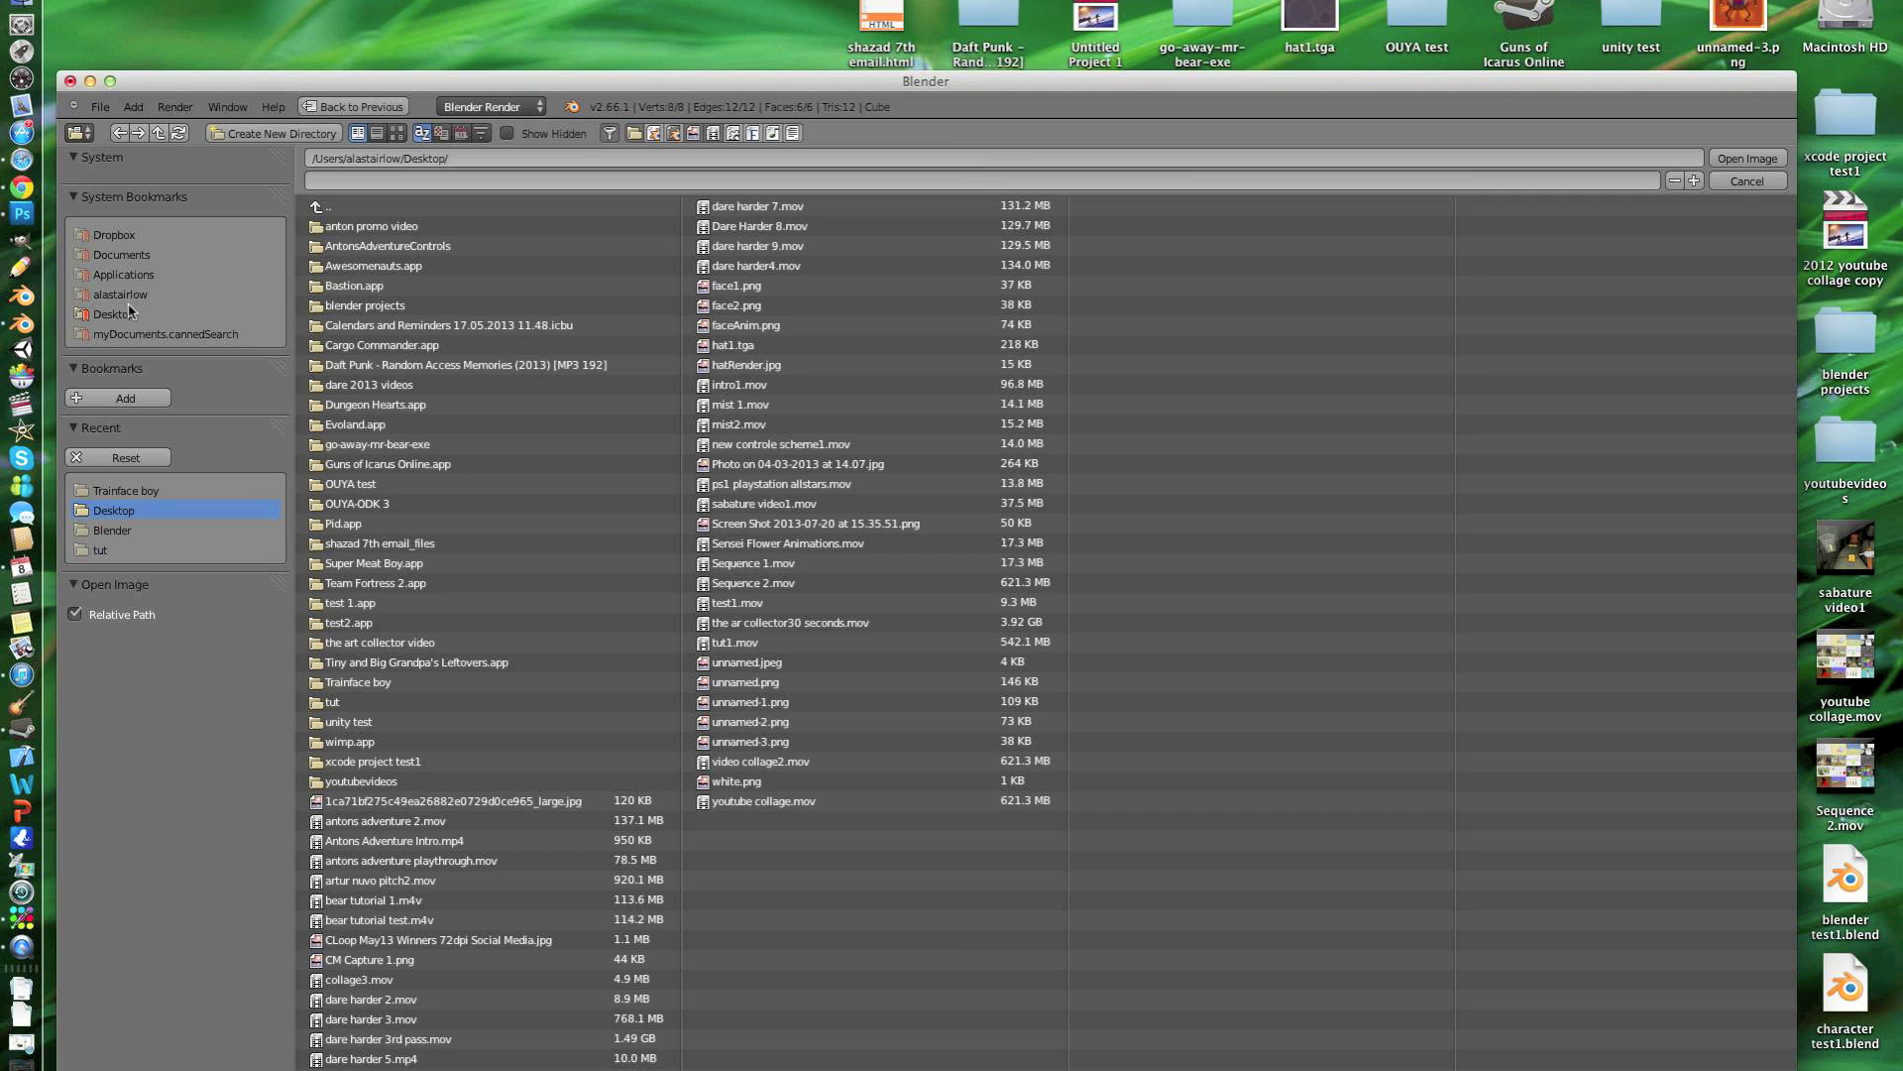
{"action": "left_click", "coordinate": [736, 324]}
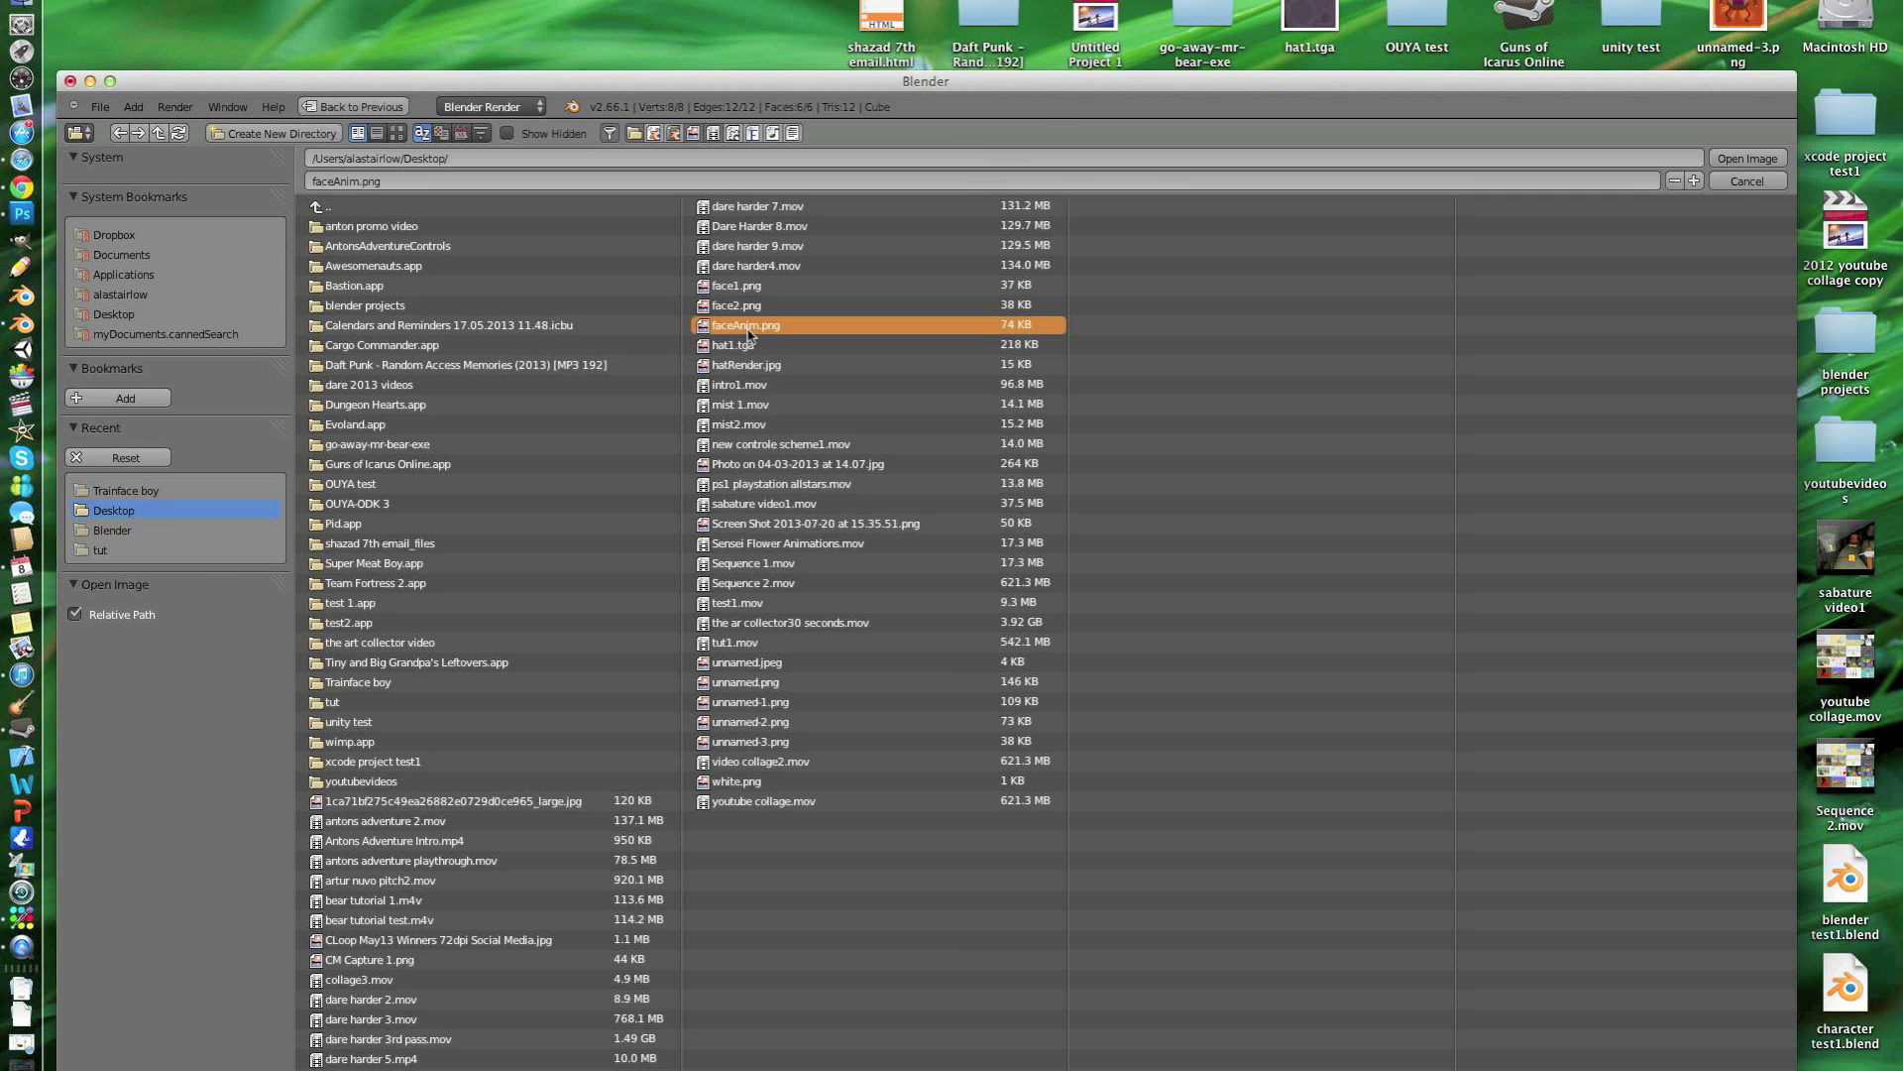
{"action": "key", "text": "Return"}
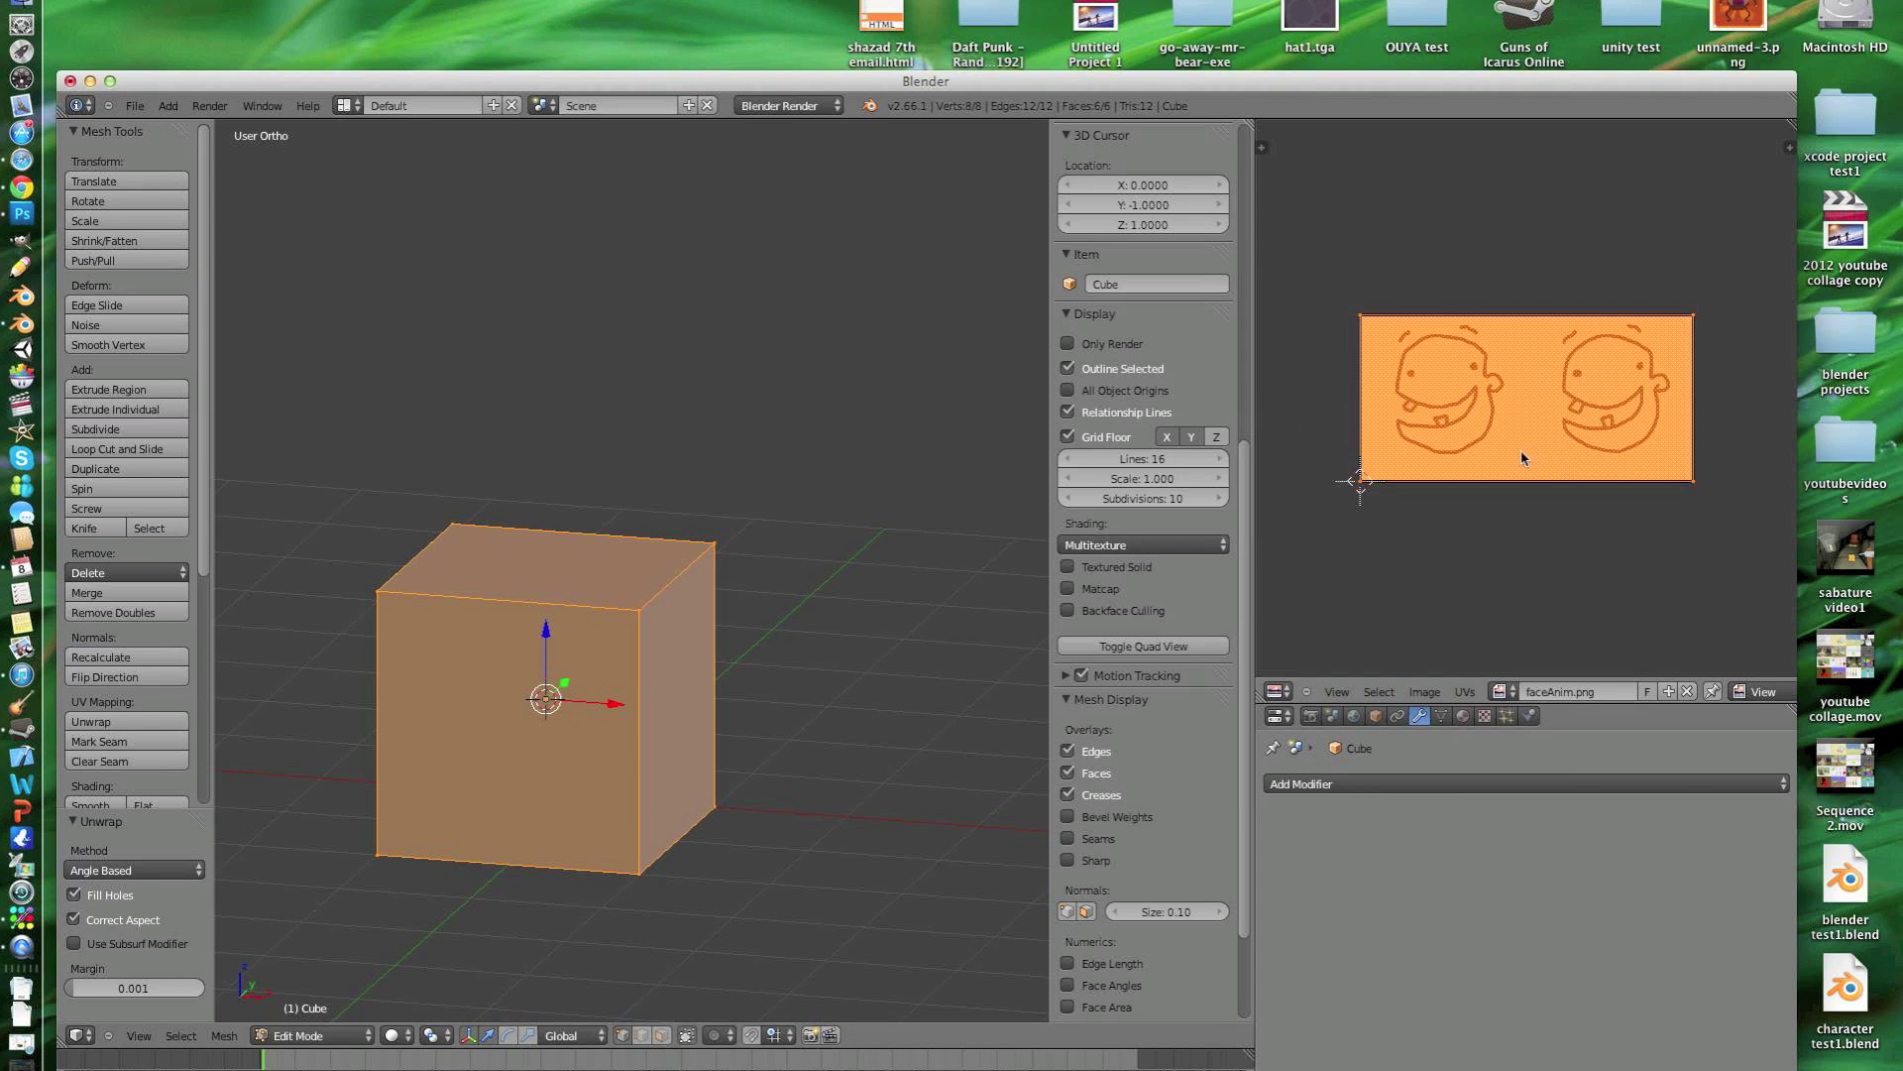
Step: Set the viewport's shading mode to GLSL and give the cube a new shadeless material
{"action": "left_click", "coordinate": [1462, 715]}
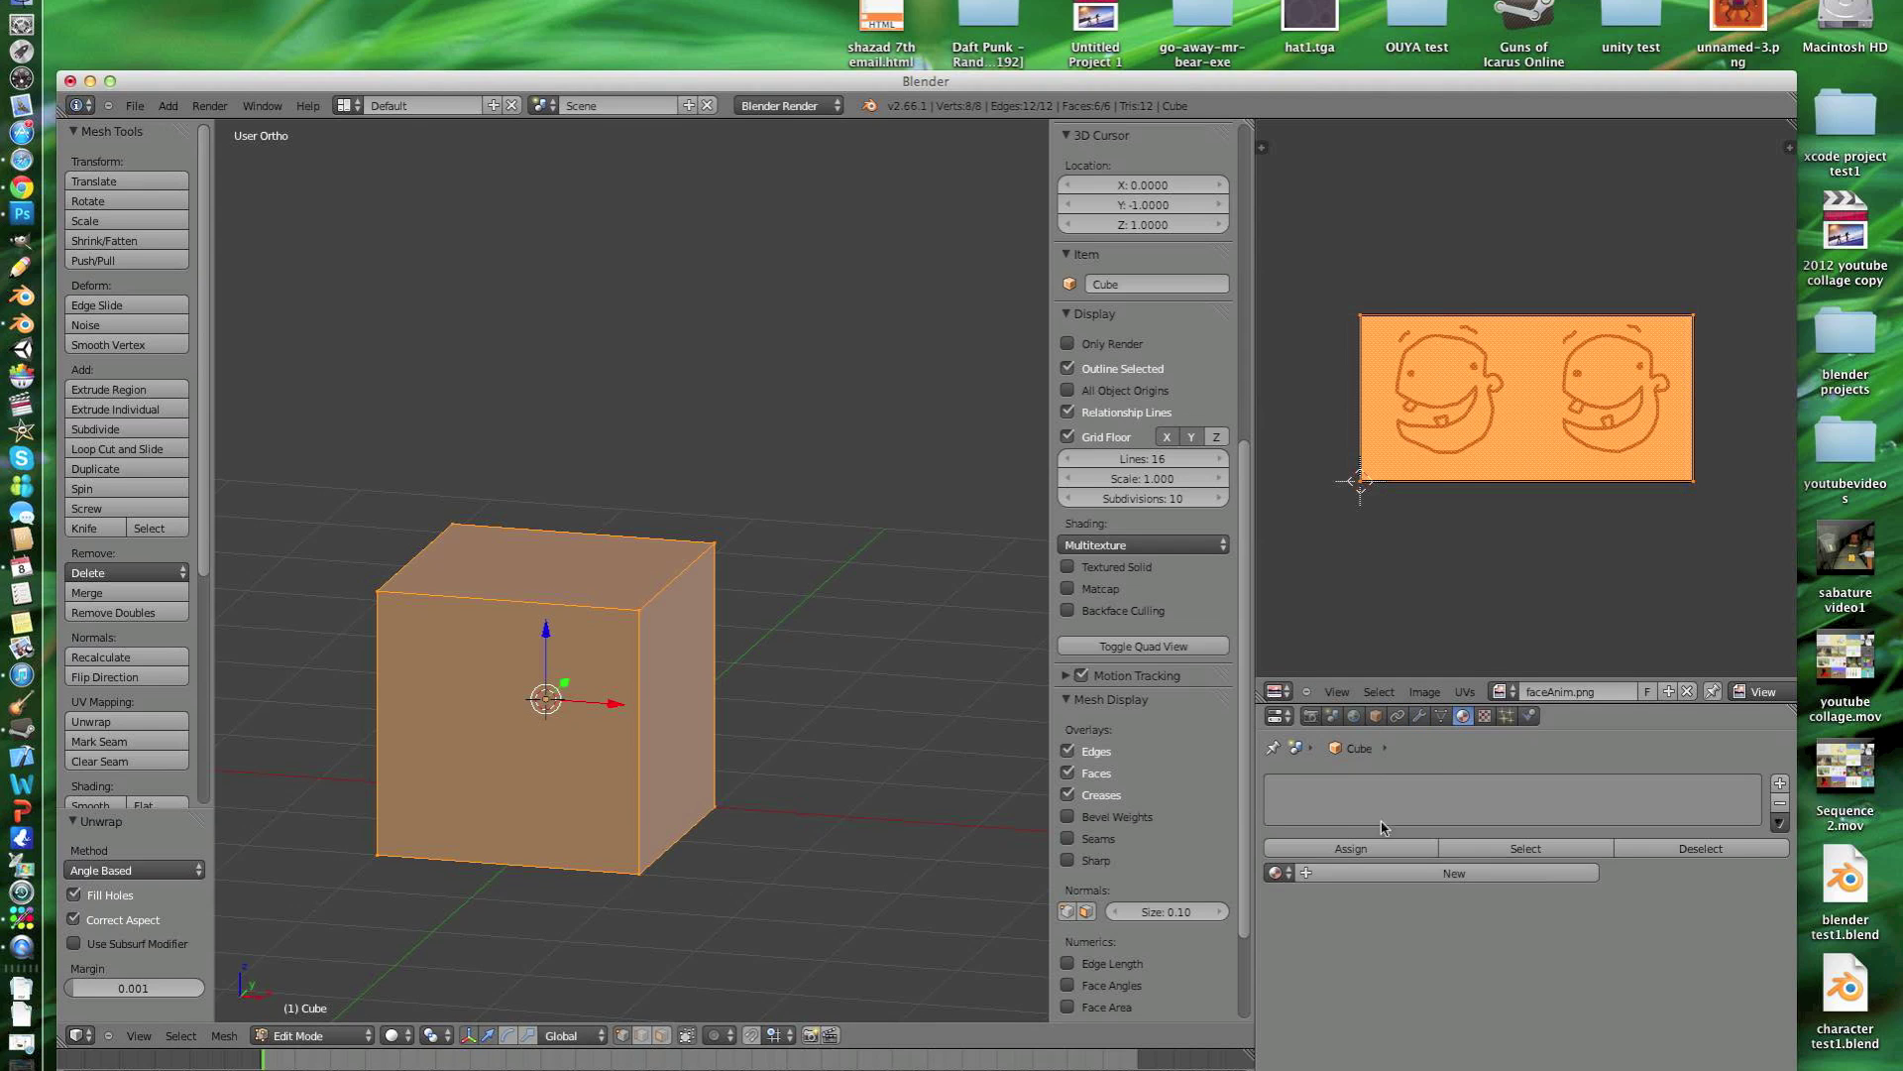
{"action": "left_click_drag", "start_coordinate": [1554, 704], "coordinate": [1554, 665]}
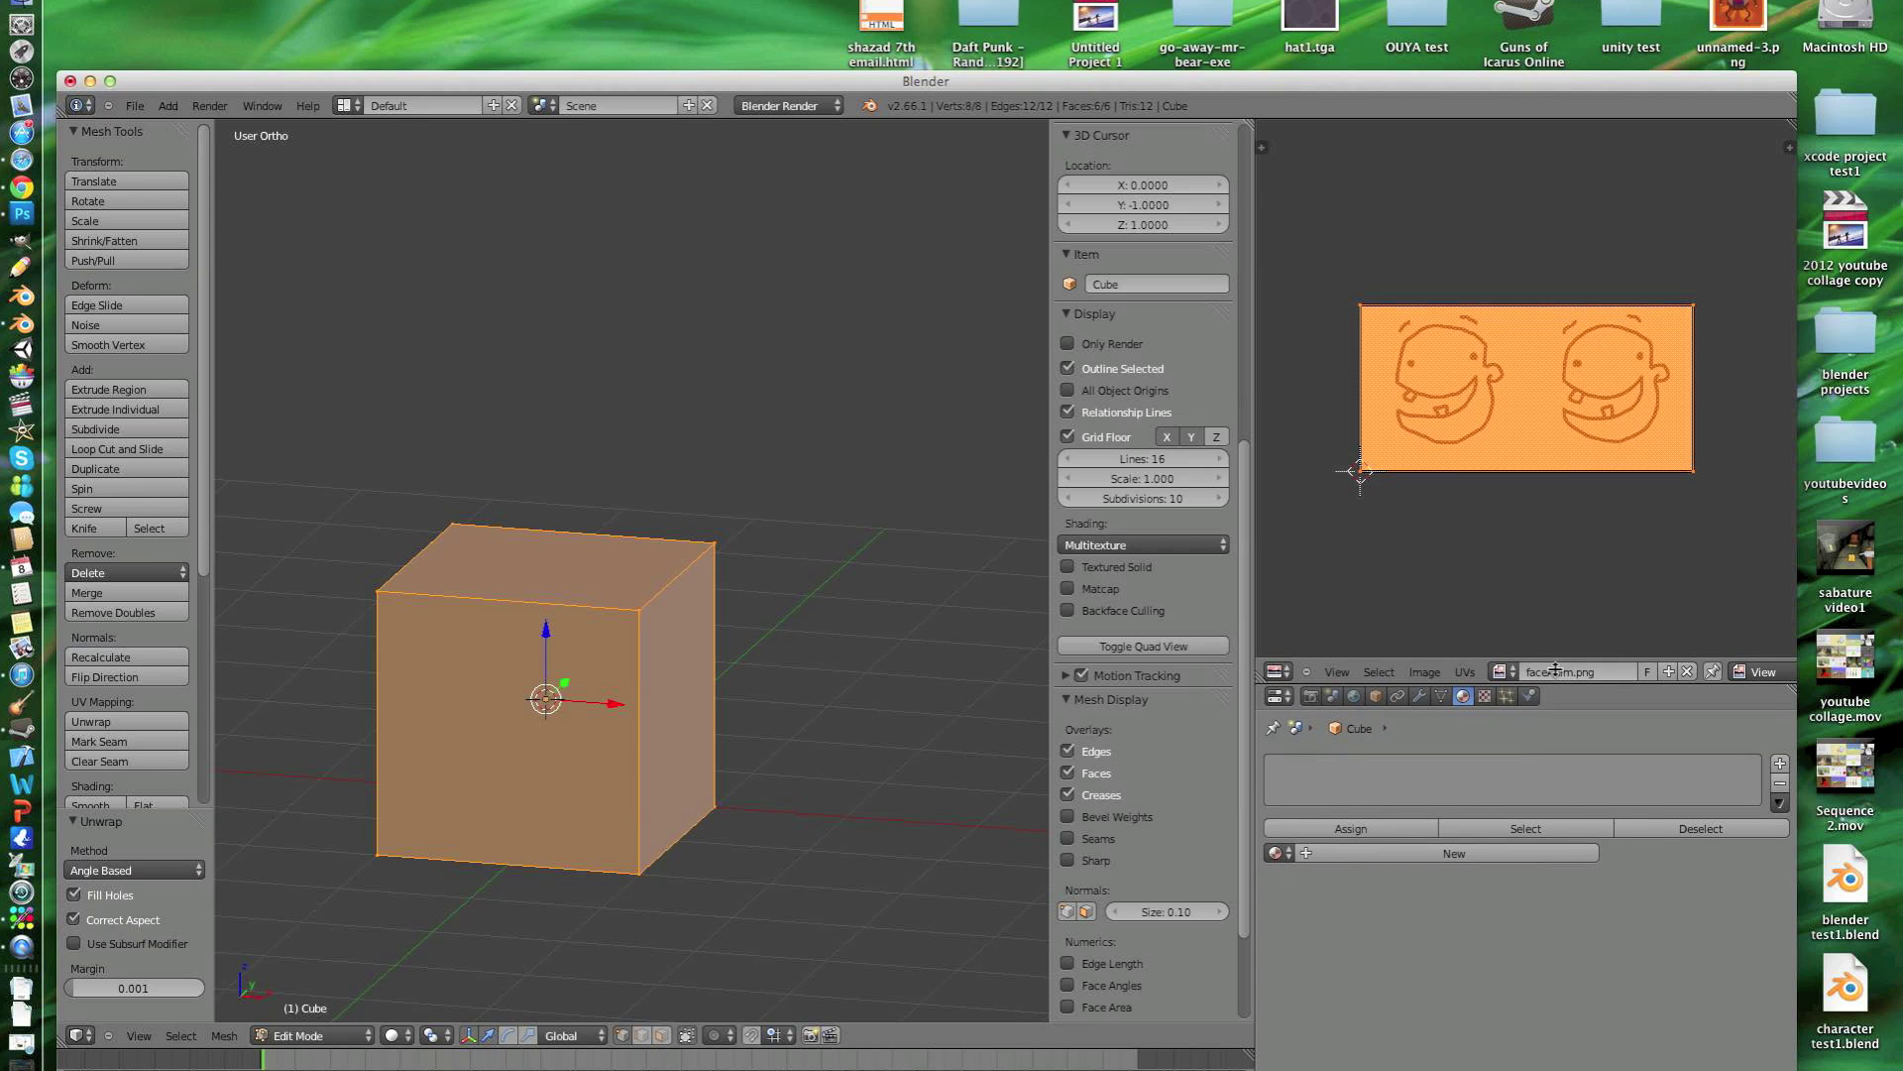
{"action": "left_click", "coordinate": [1143, 544]}
{"action": "left_click", "coordinate": [1100, 484]}
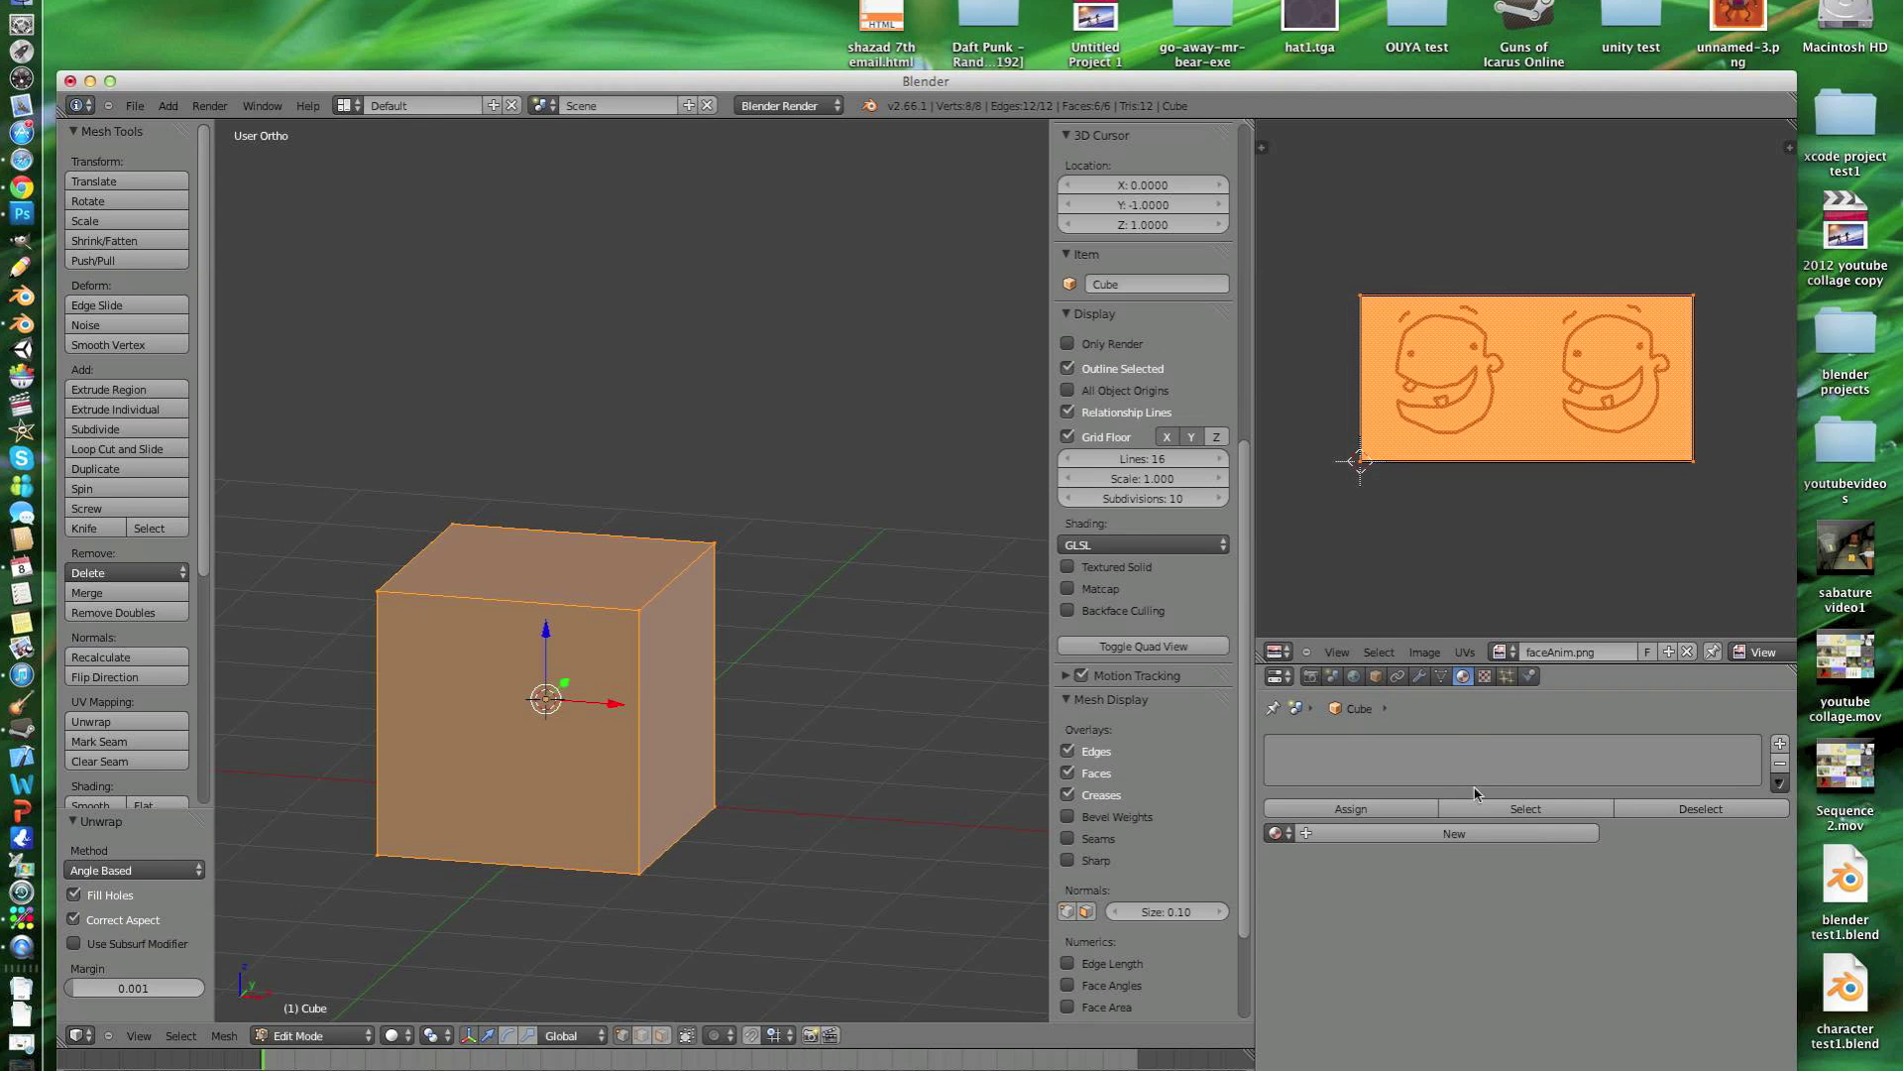
{"action": "left_click", "coordinate": [1440, 833]}
{"action": "scroll", "coordinate": [1553, 906], "scroll_direction": "down", "scroll_amount": 5}
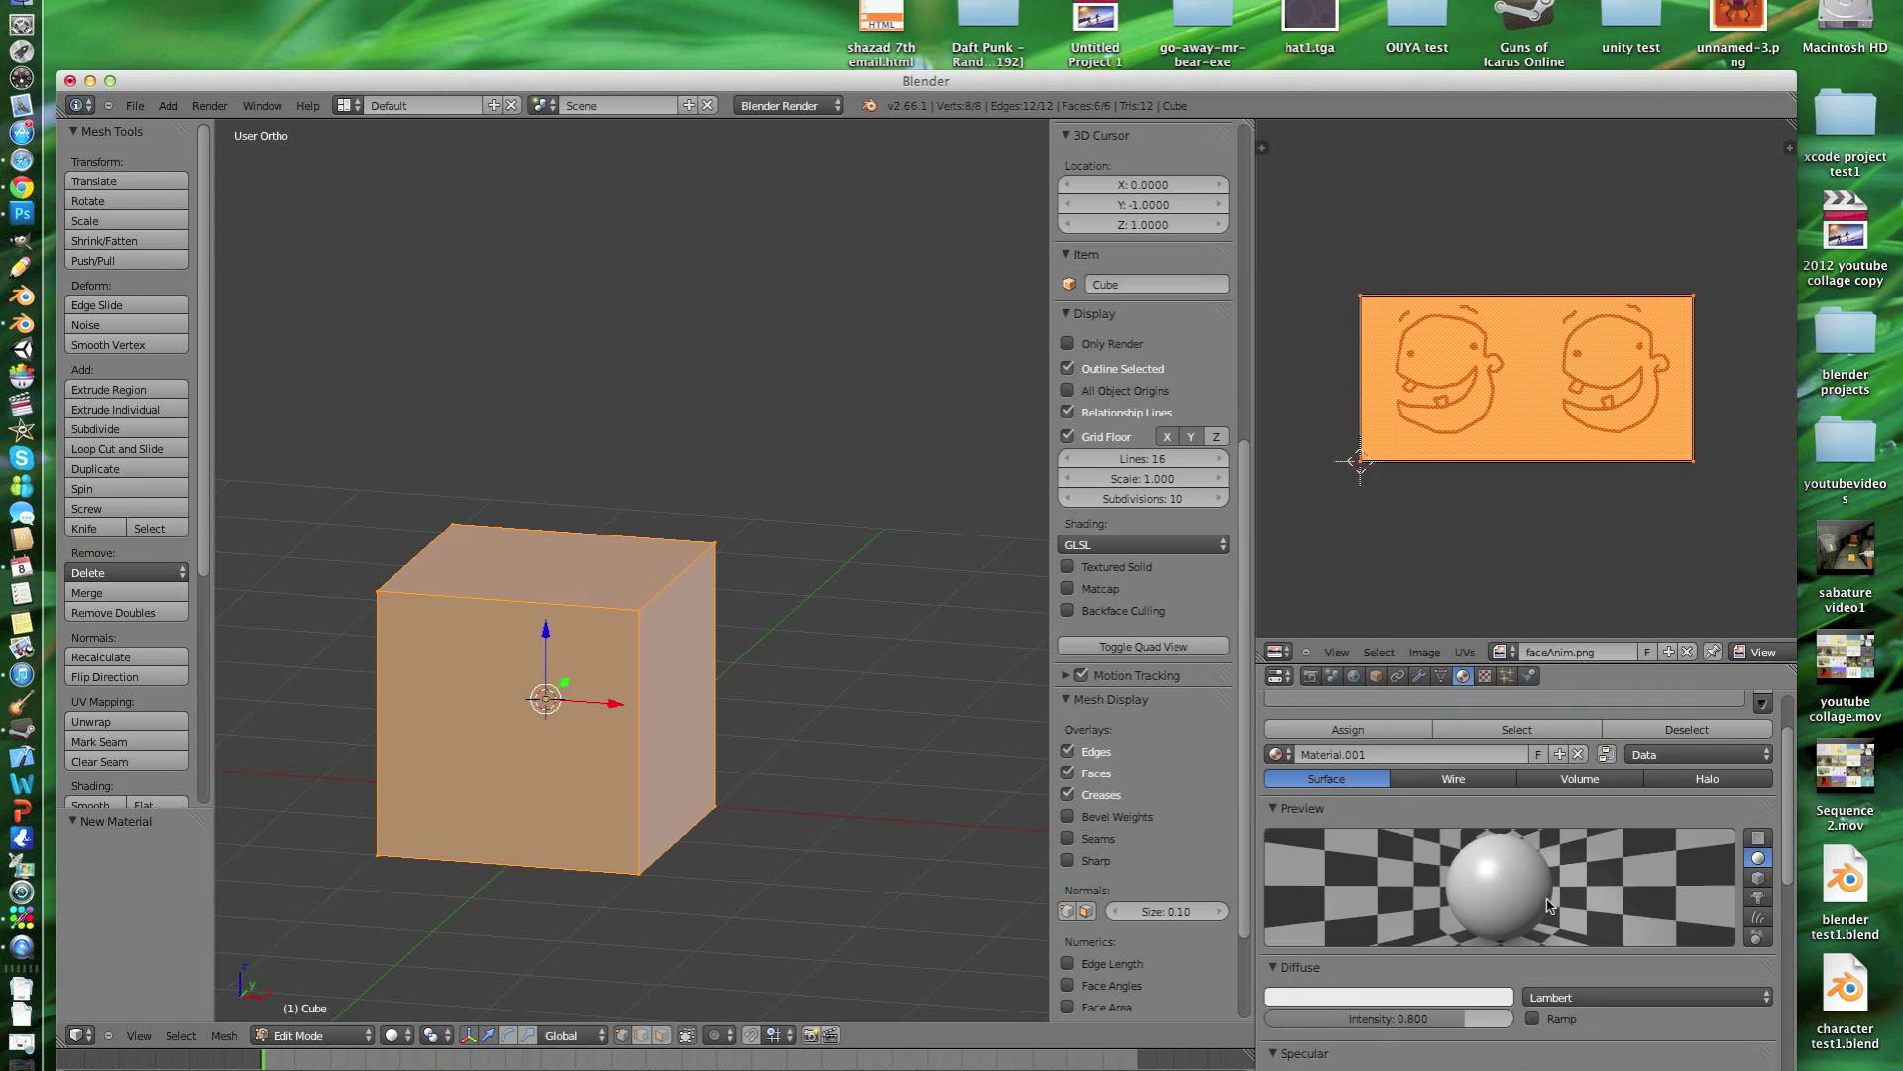
{"action": "scroll", "coordinate": [1554, 906], "scroll_direction": "up", "scroll_amount": 4}
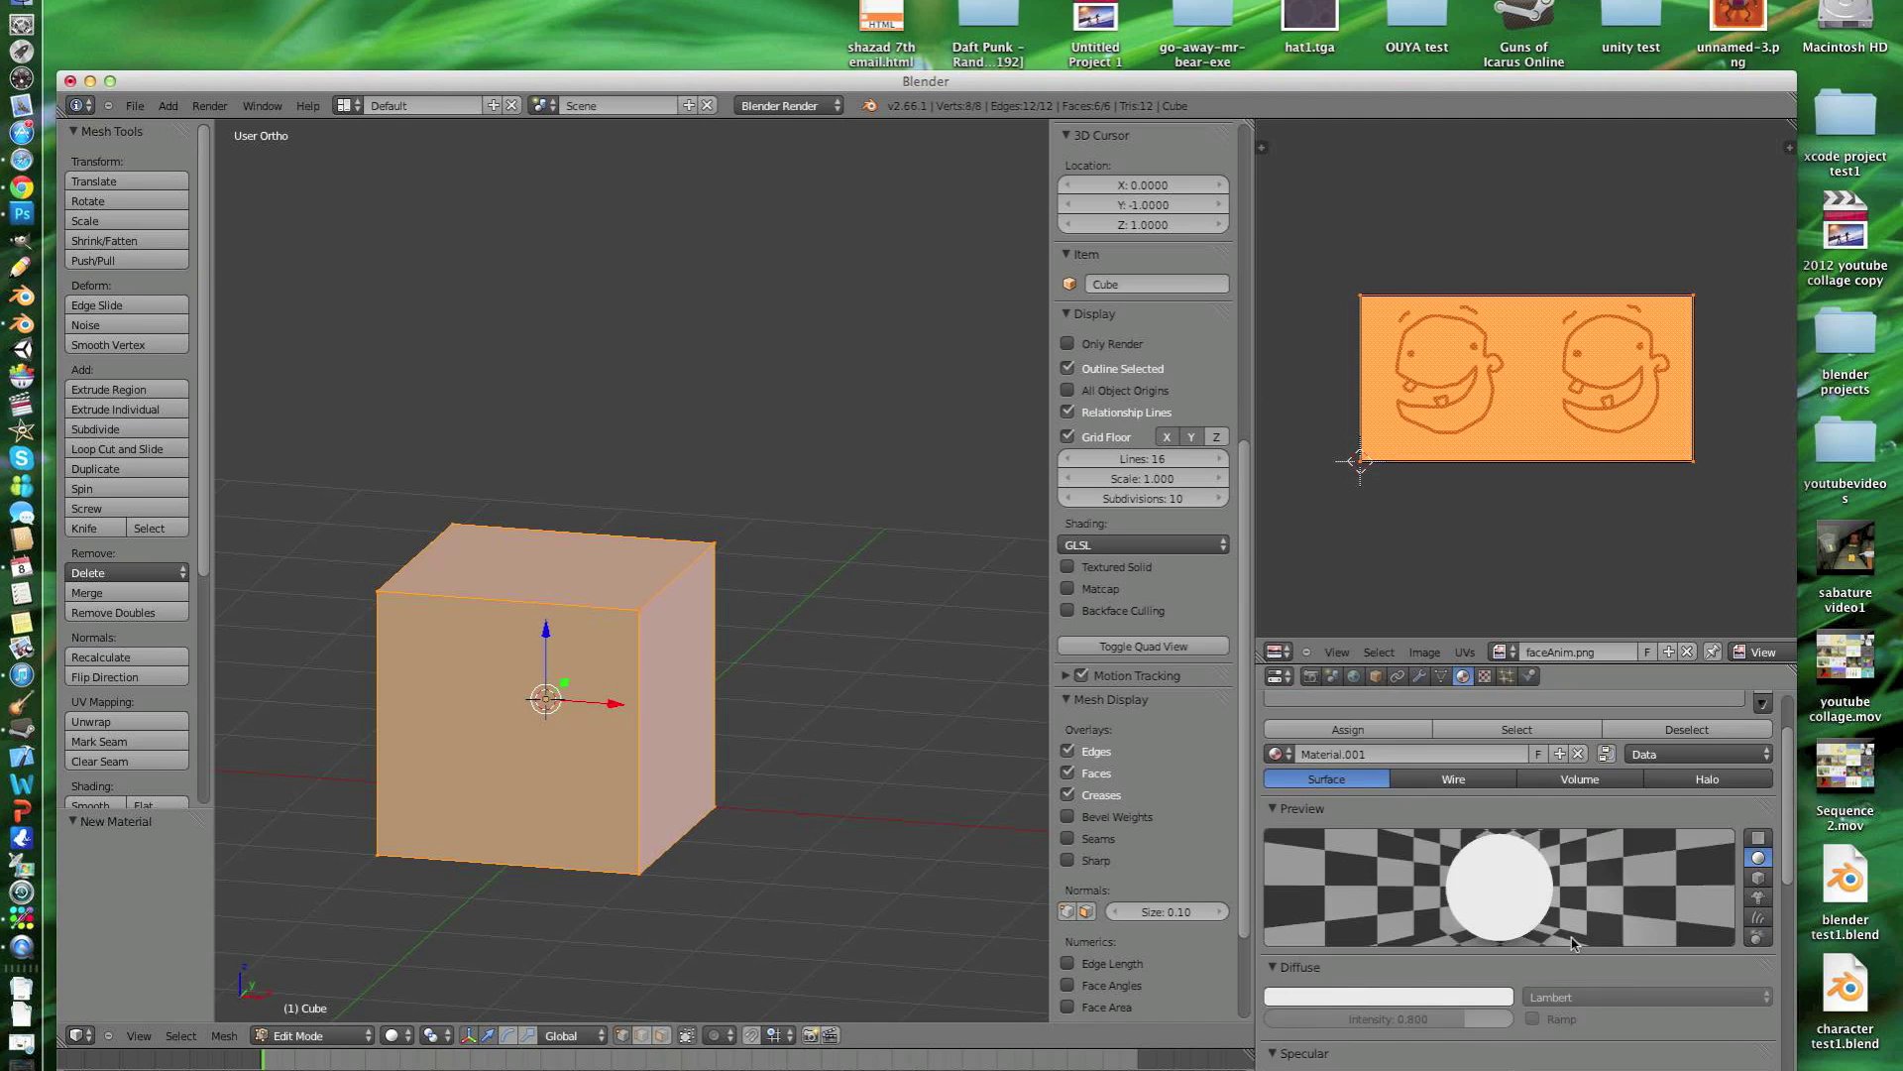
Step: Add a new Image or Movie texture to the cube's material, using faceAnim.png as its image
{"action": "left_click", "coordinate": [1484, 675]}
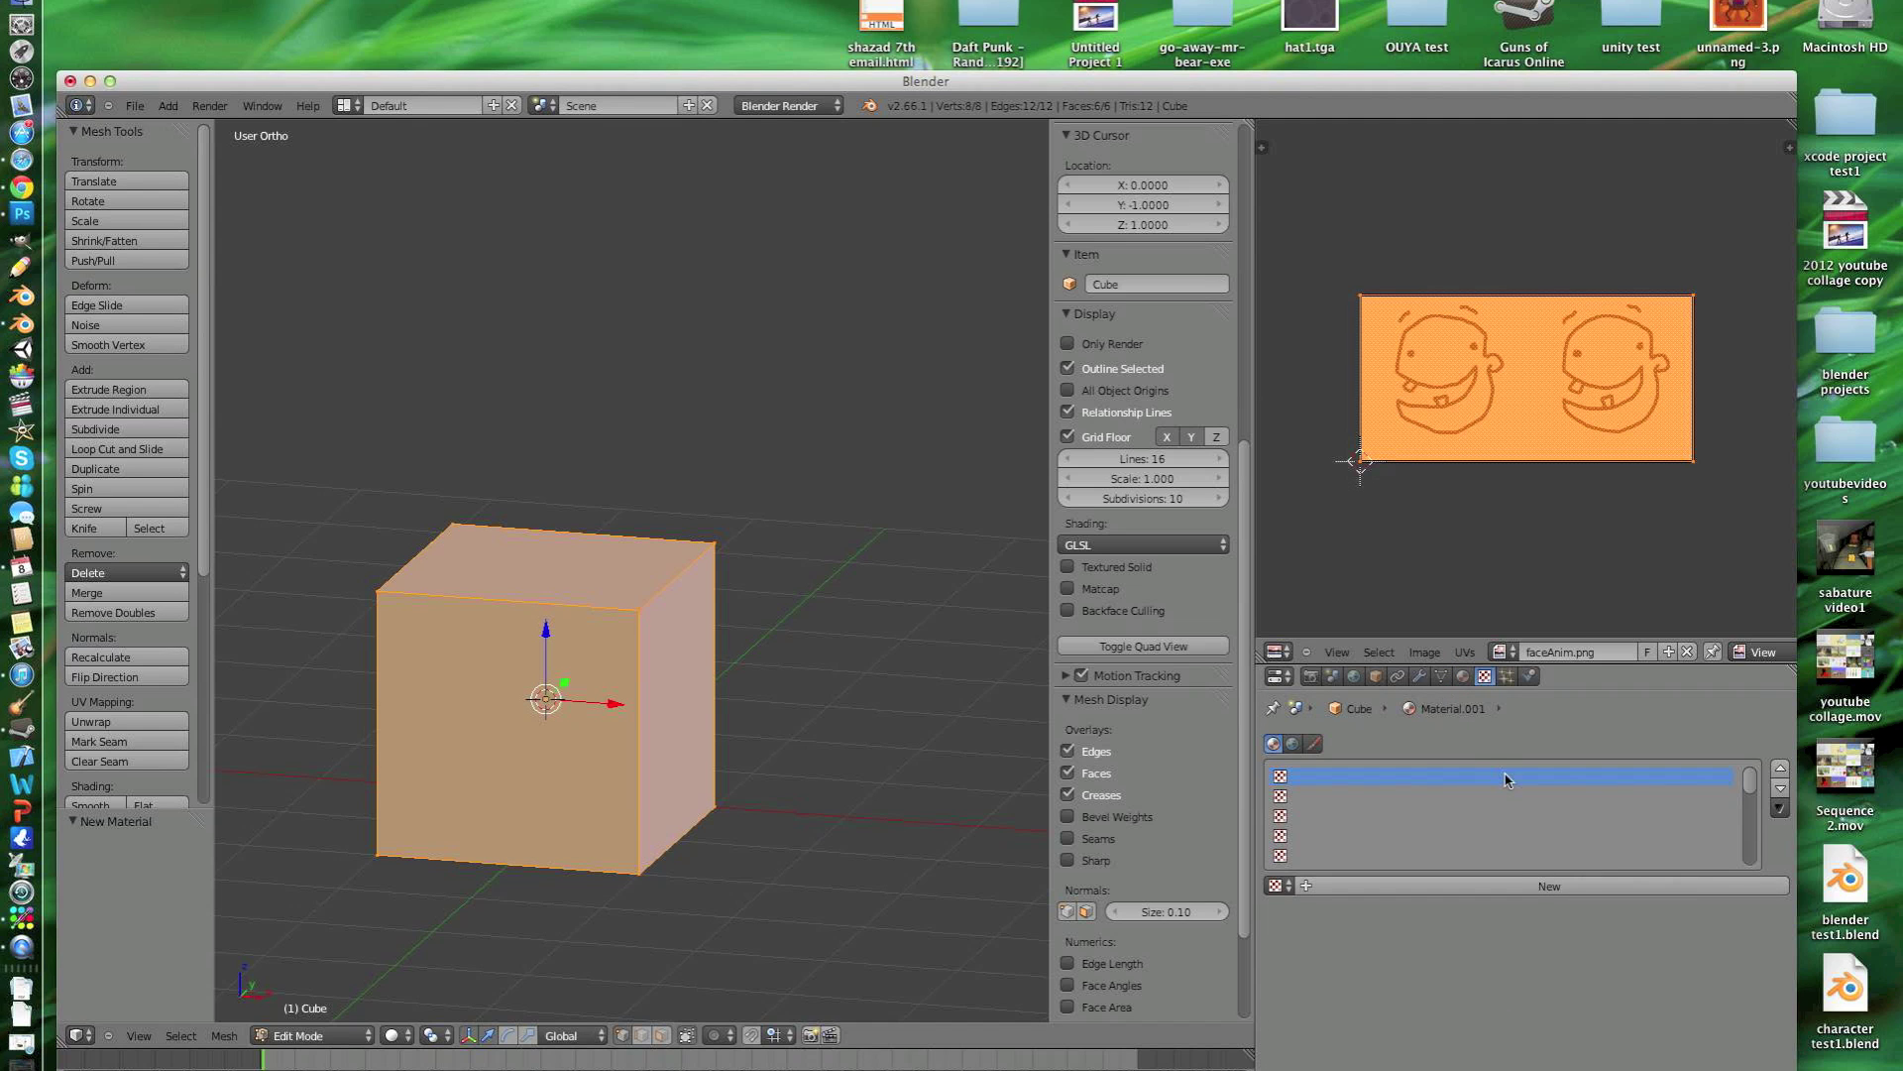
{"action": "left_click", "coordinate": [1403, 892]}
{"action": "left_click", "coordinate": [1459, 911]}
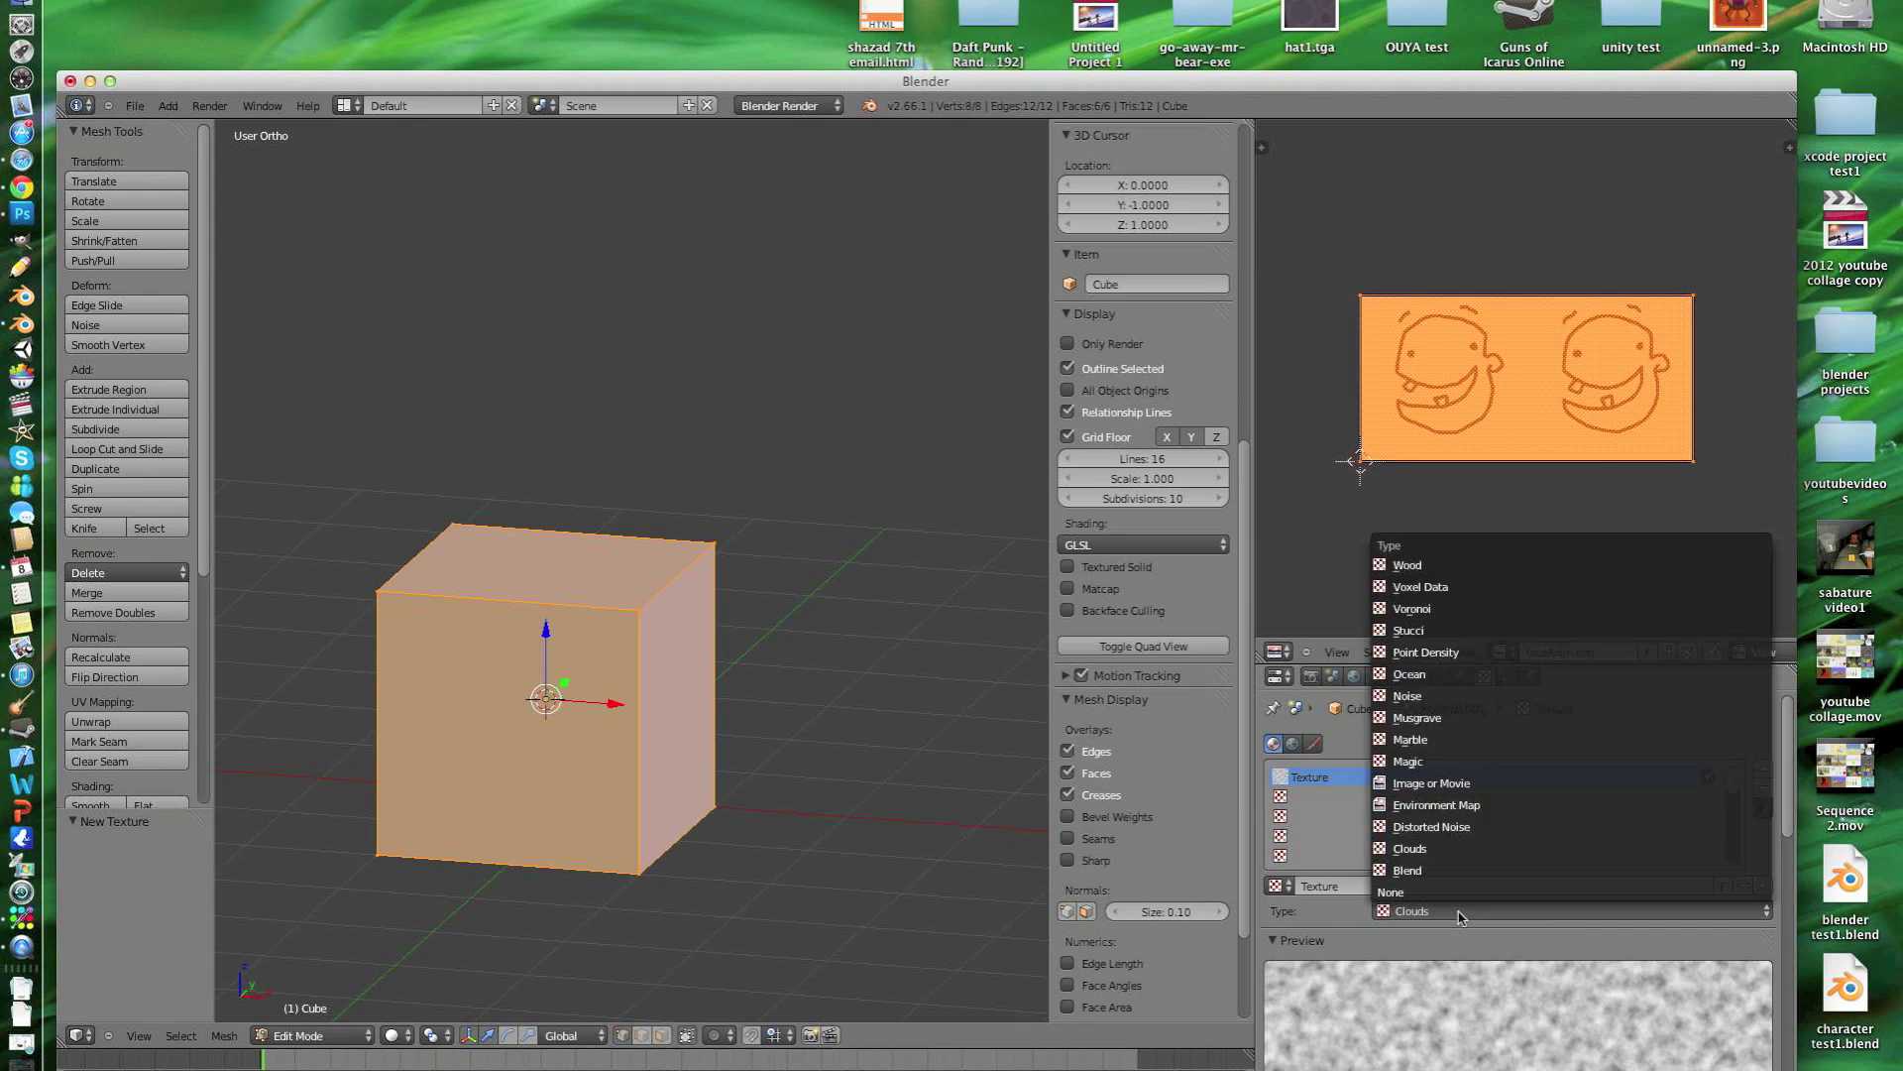
{"action": "left_click", "coordinate": [1462, 842]}
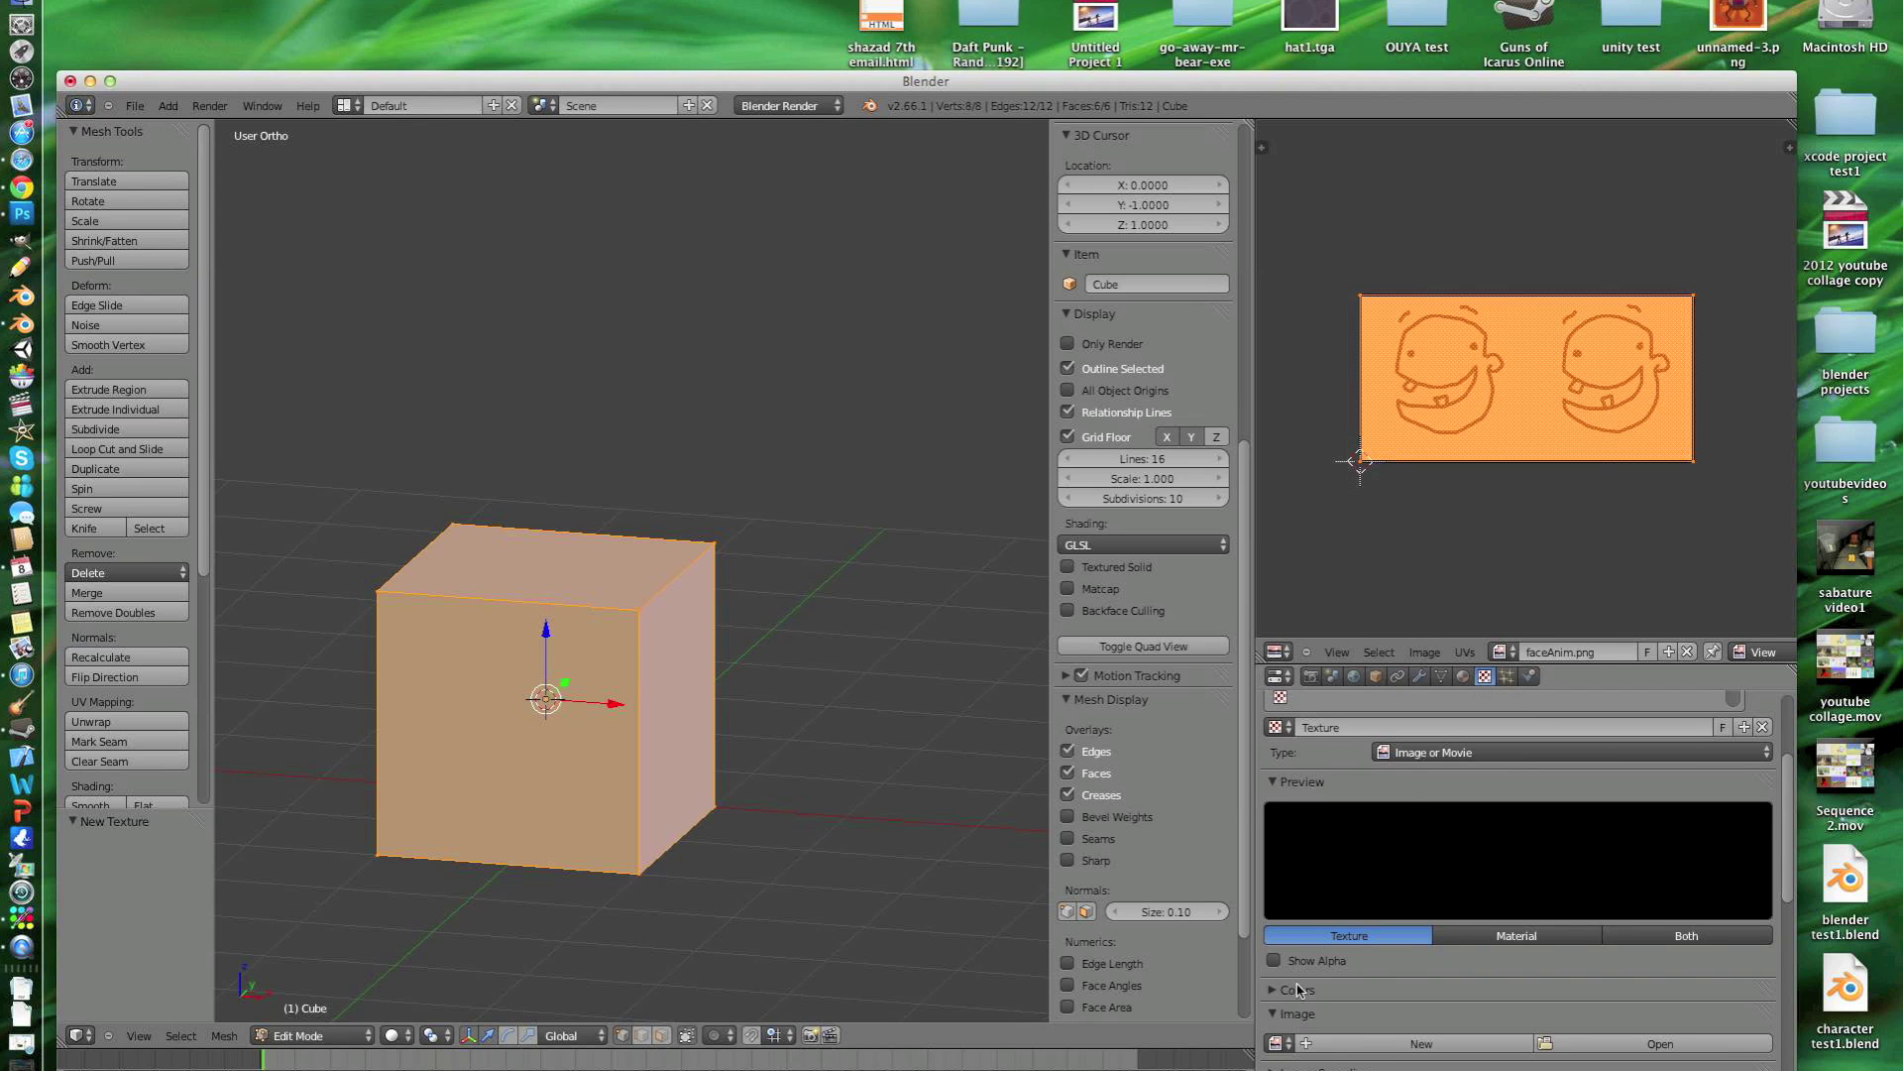
{"action": "left_click", "coordinate": [1279, 1043]}
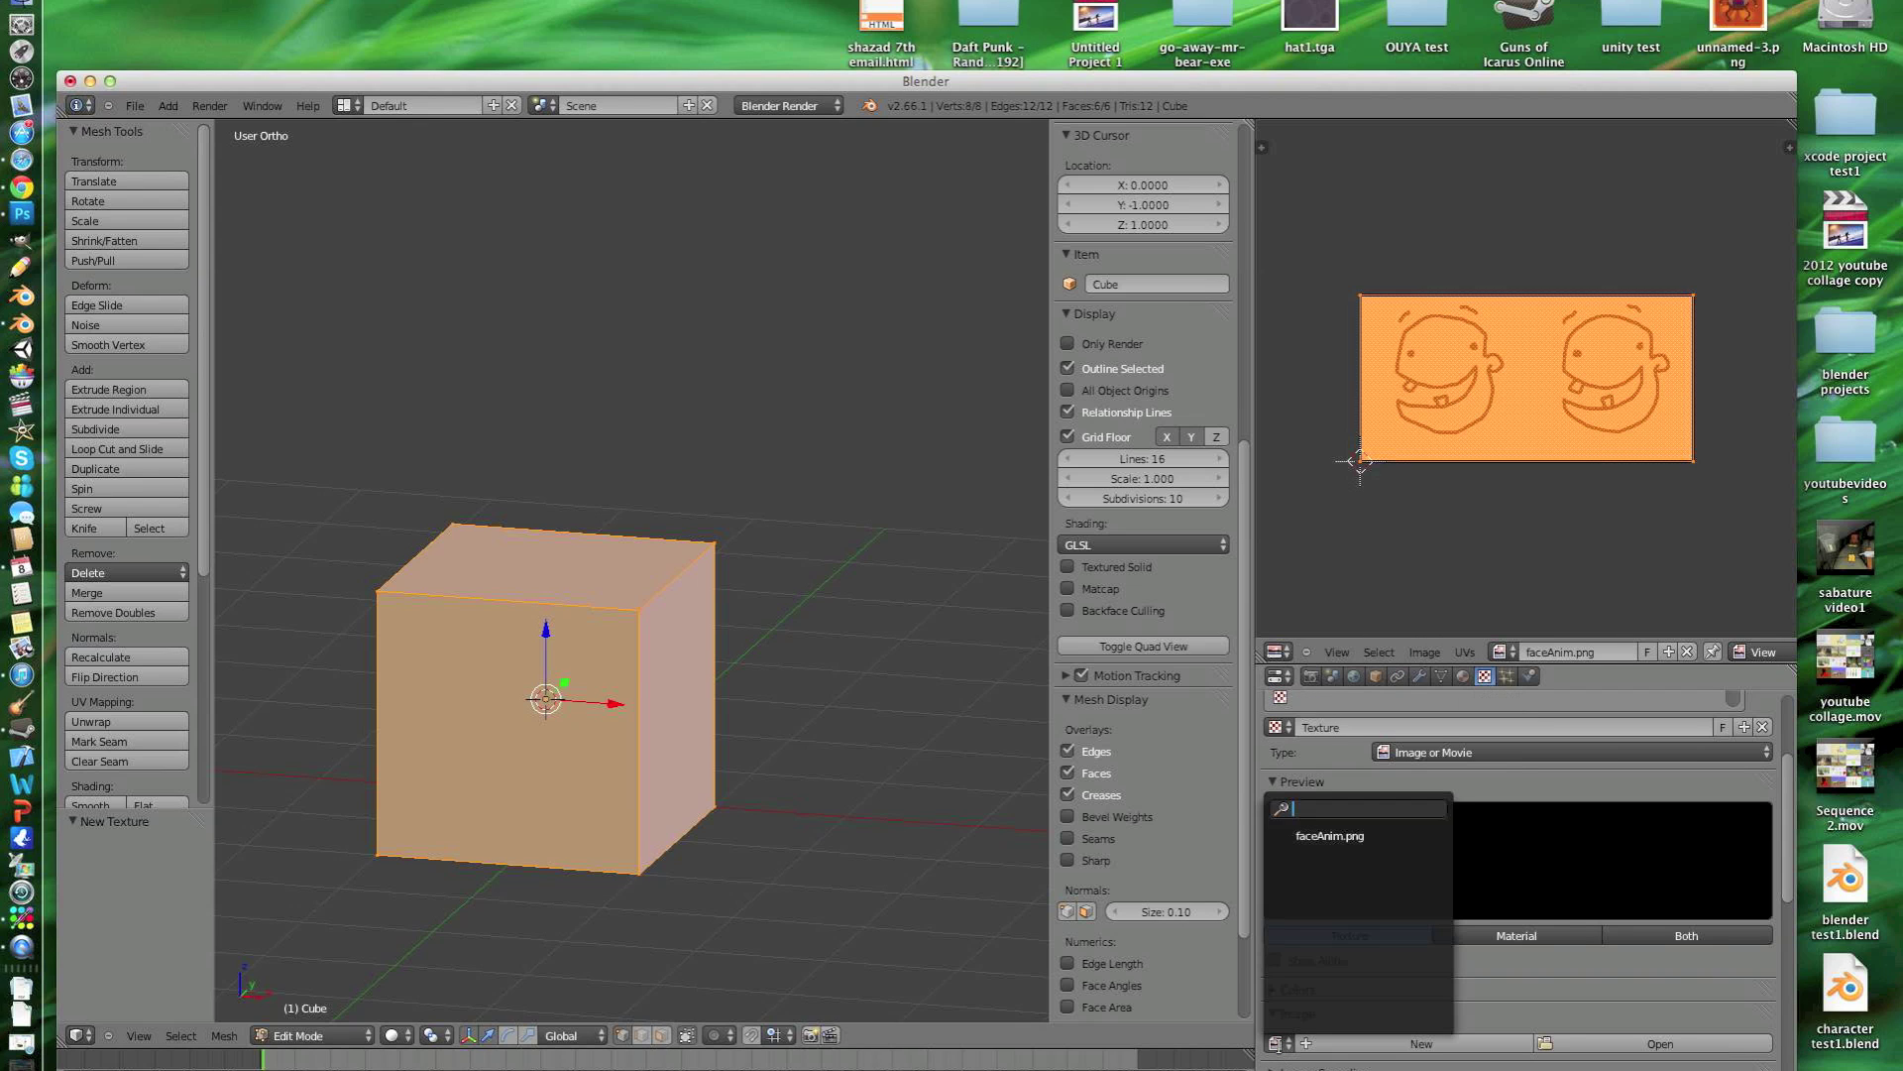
{"action": "left_click", "coordinate": [1318, 835]}
Step: Set the texture's mapping coordinates to UV
{"action": "scroll", "coordinate": [1564, 937], "scroll_direction": "down", "scroll_amount": 8}
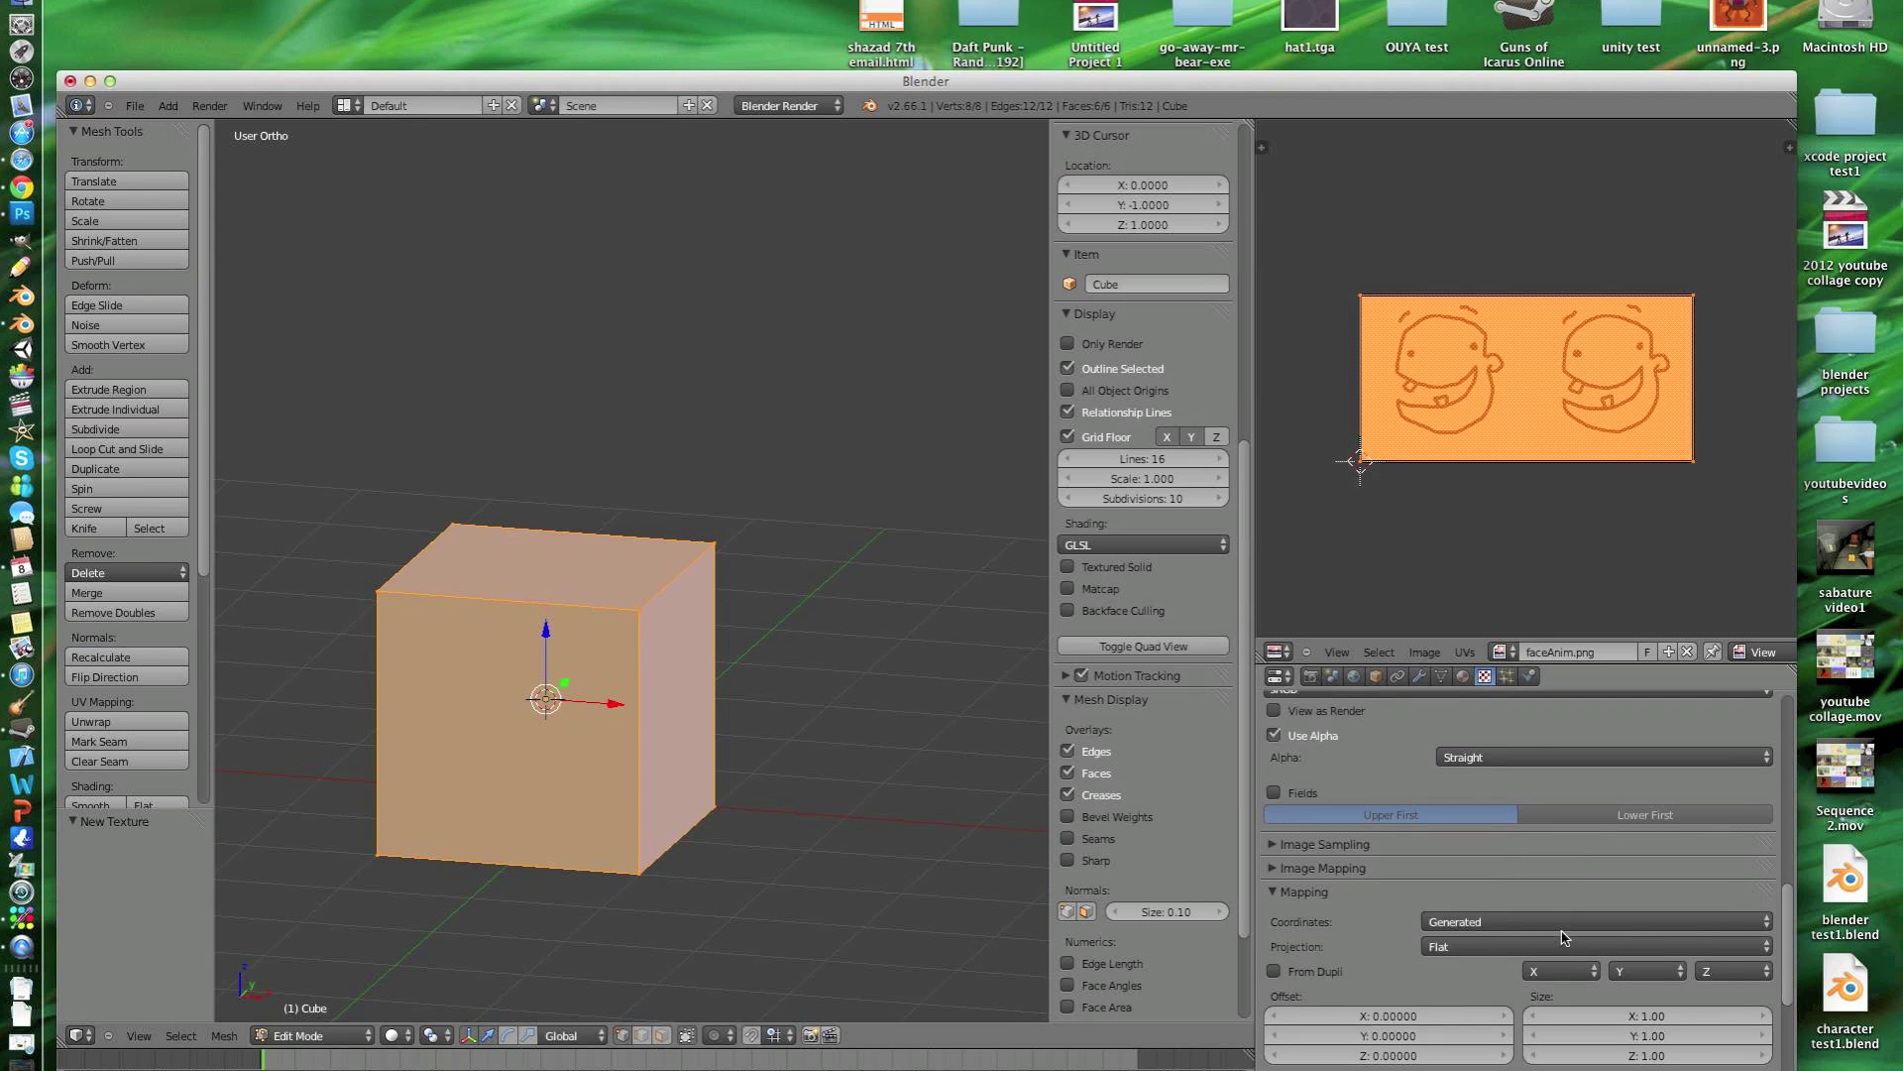
{"action": "scroll", "coordinate": [1563, 936], "scroll_direction": "down", "scroll_amount": 1}
{"action": "left_click", "coordinate": [1527, 881]}
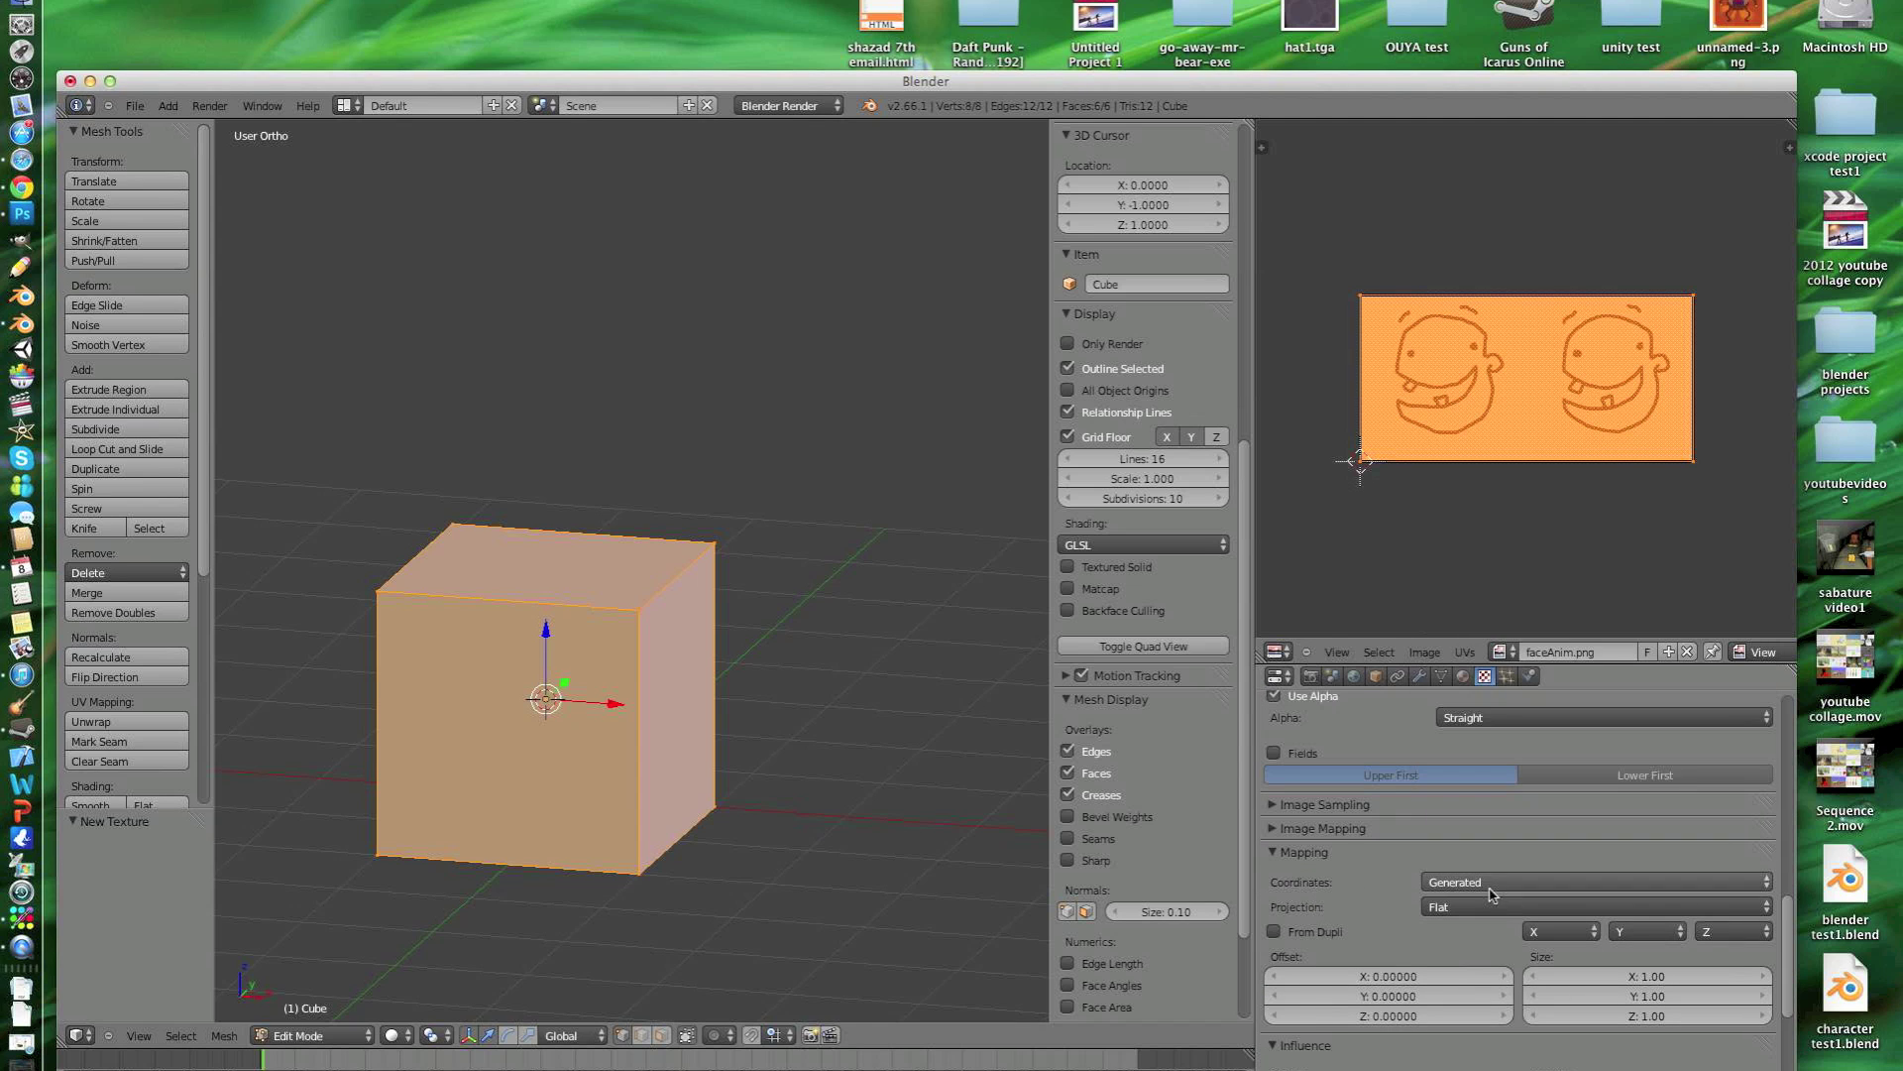
{"action": "left_click", "coordinate": [1493, 895]}
{"action": "left_click", "coordinate": [1495, 808]}
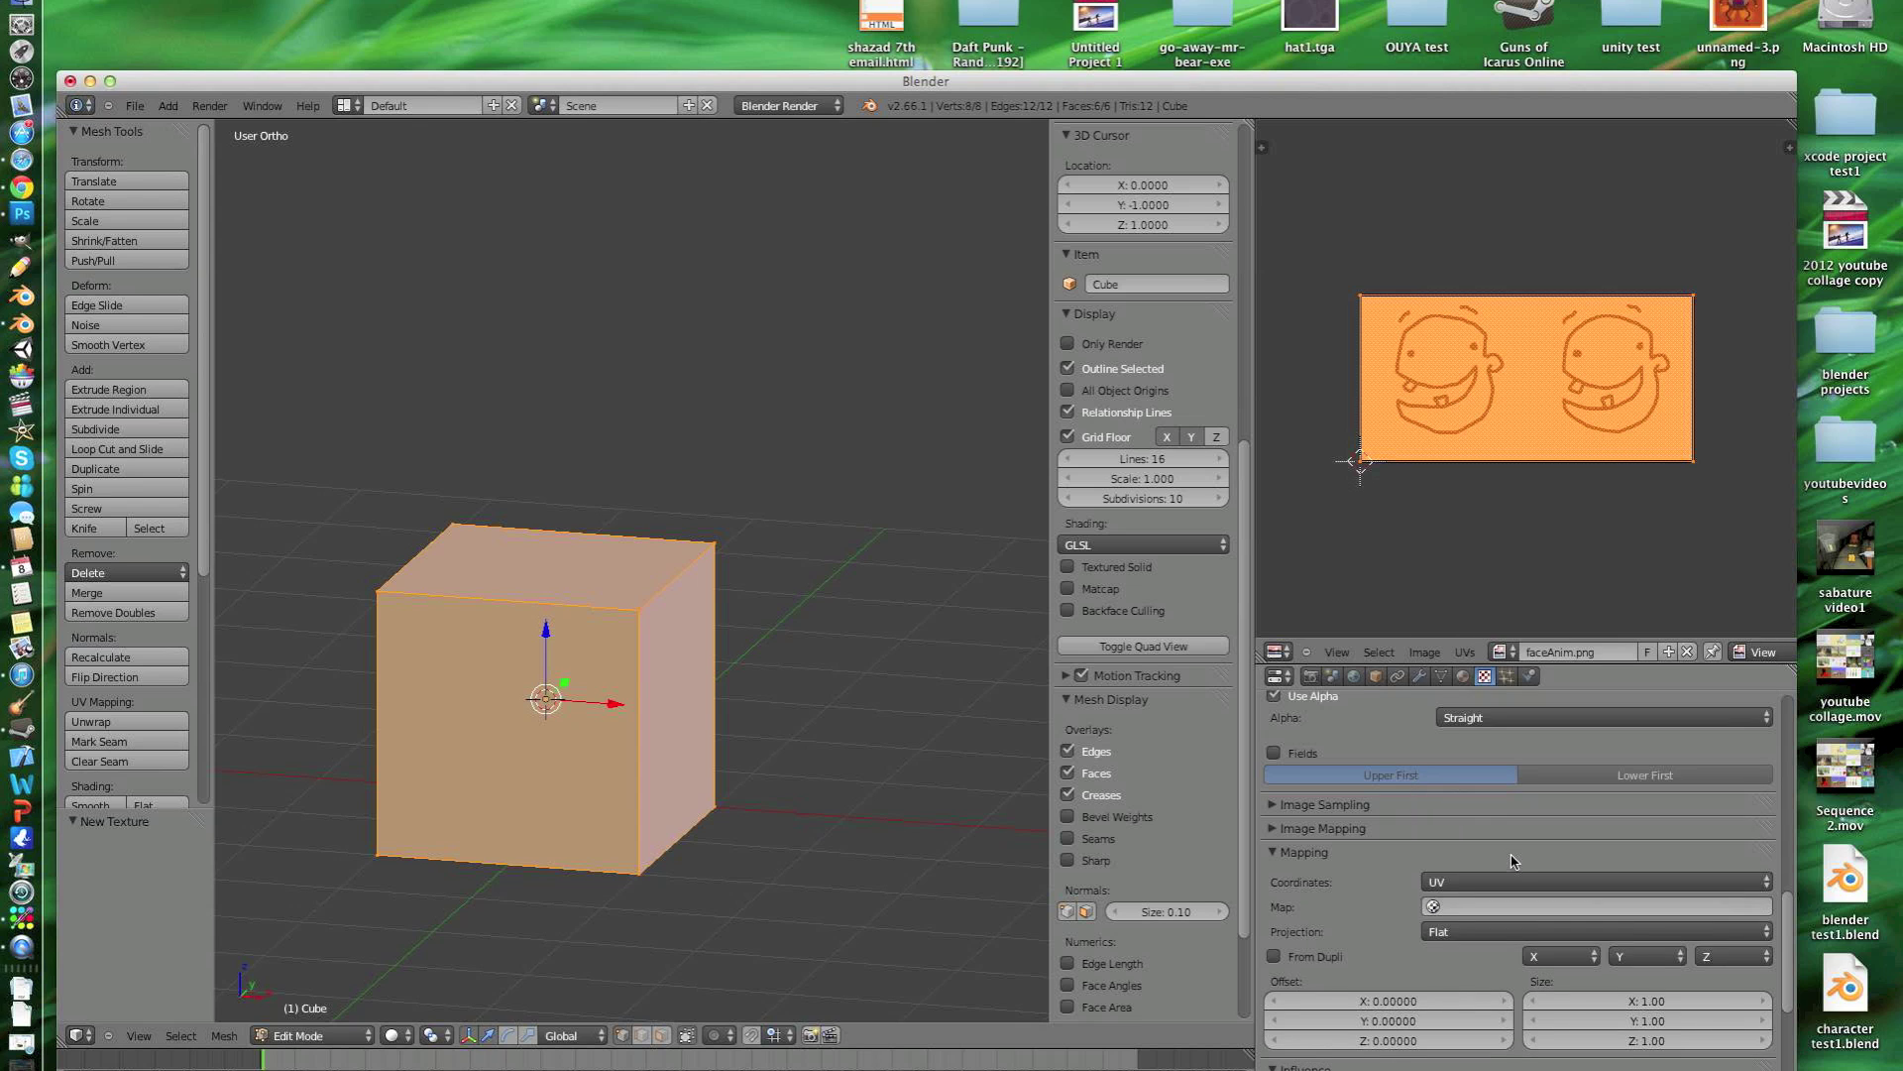
Step: Change the 3D view's display mode to Texture
{"action": "scroll", "coordinate": [1514, 861], "scroll_direction": "up", "scroll_amount": 10}
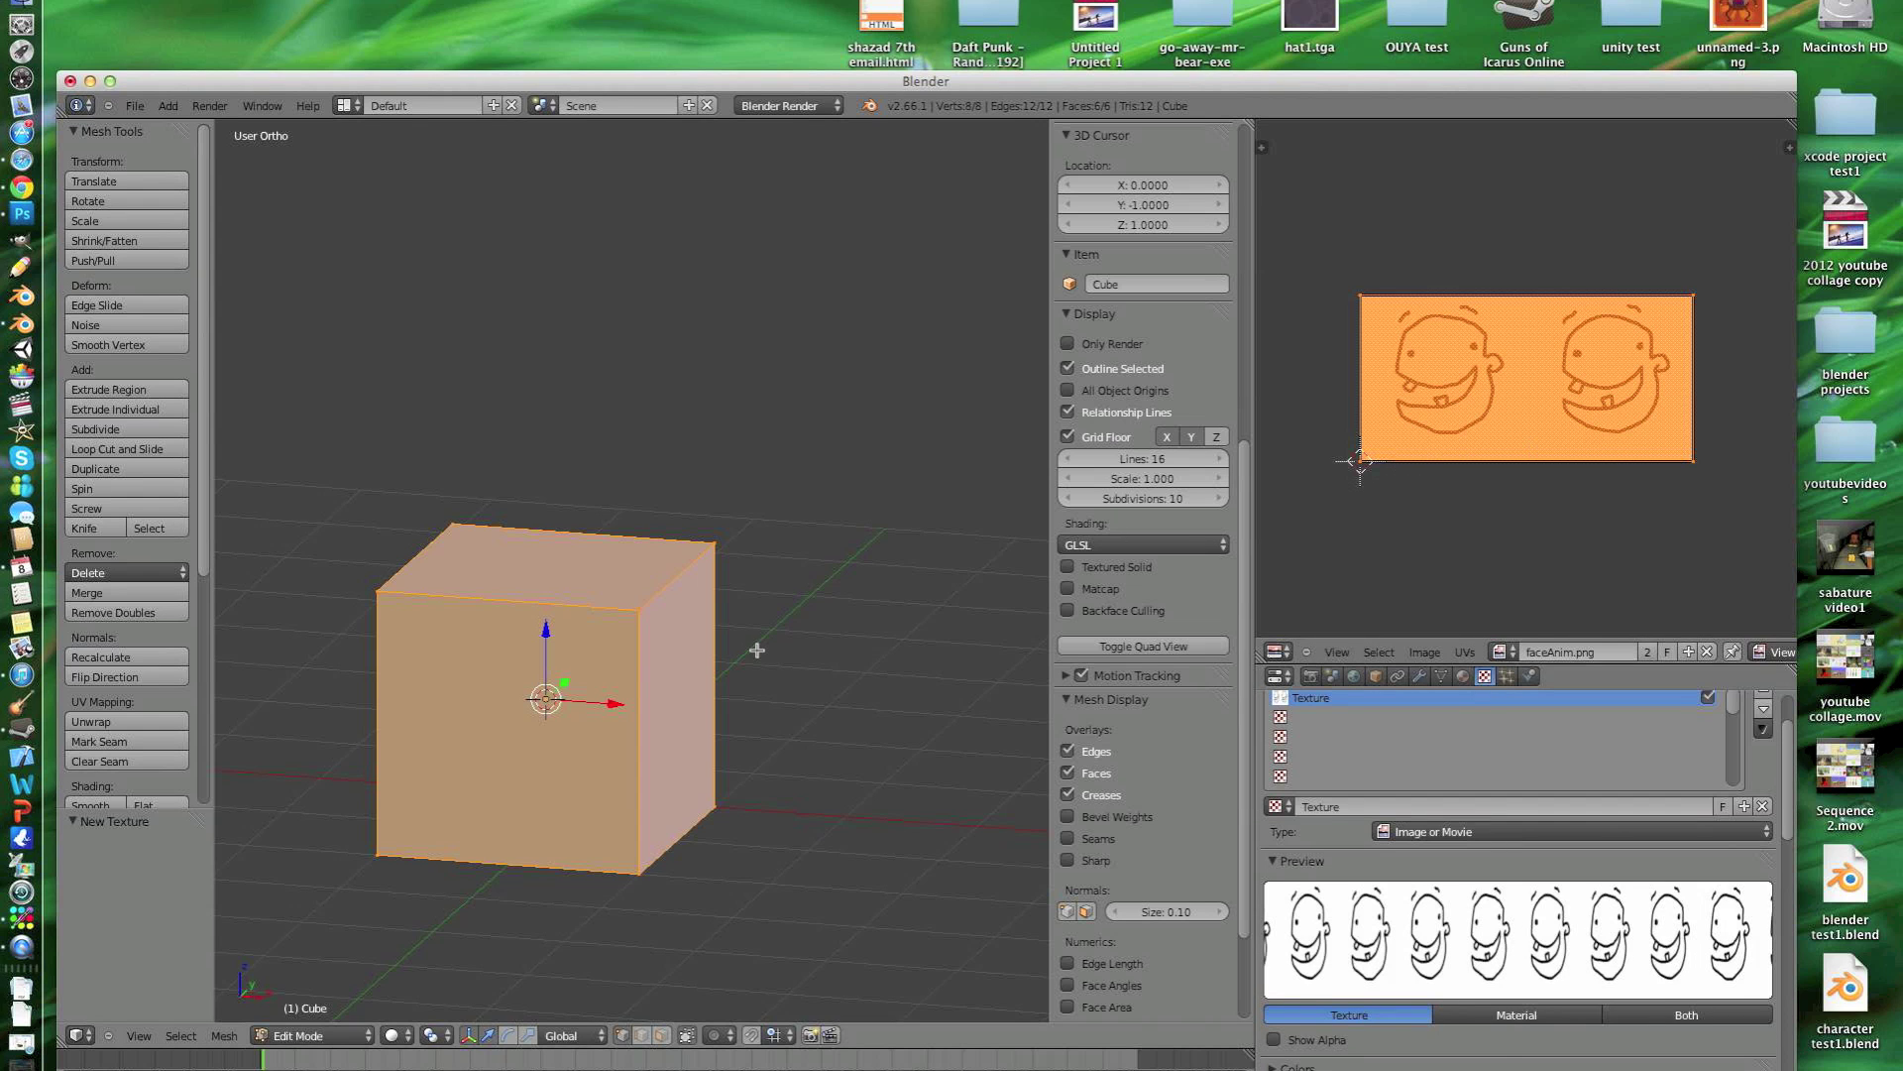
{"action": "left_click", "coordinate": [396, 1036]}
{"action": "left_click", "coordinate": [425, 954]}
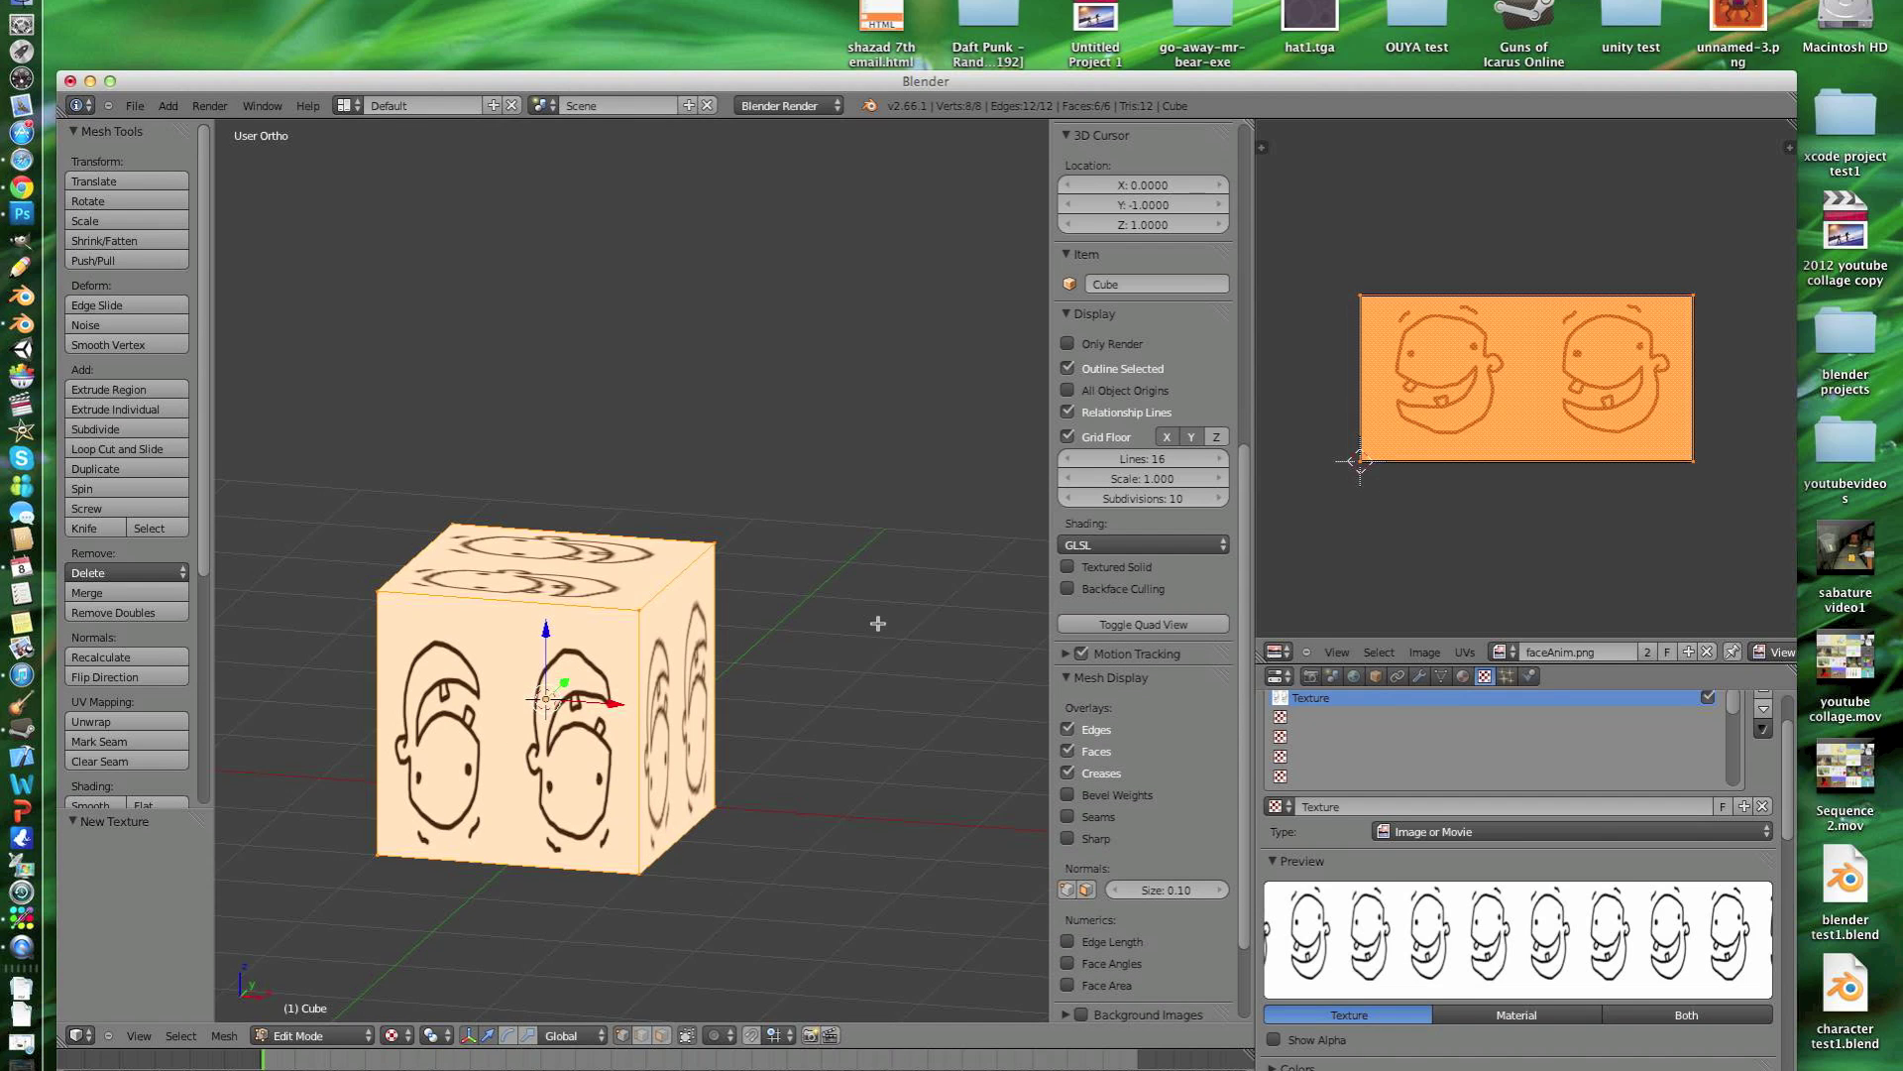
Step: Rotate the cube's mesh 180 degrees in front view to turn the faces upright
{"action": "key", "text": "KP_1"}
{"action": "type", "text": "r1"}
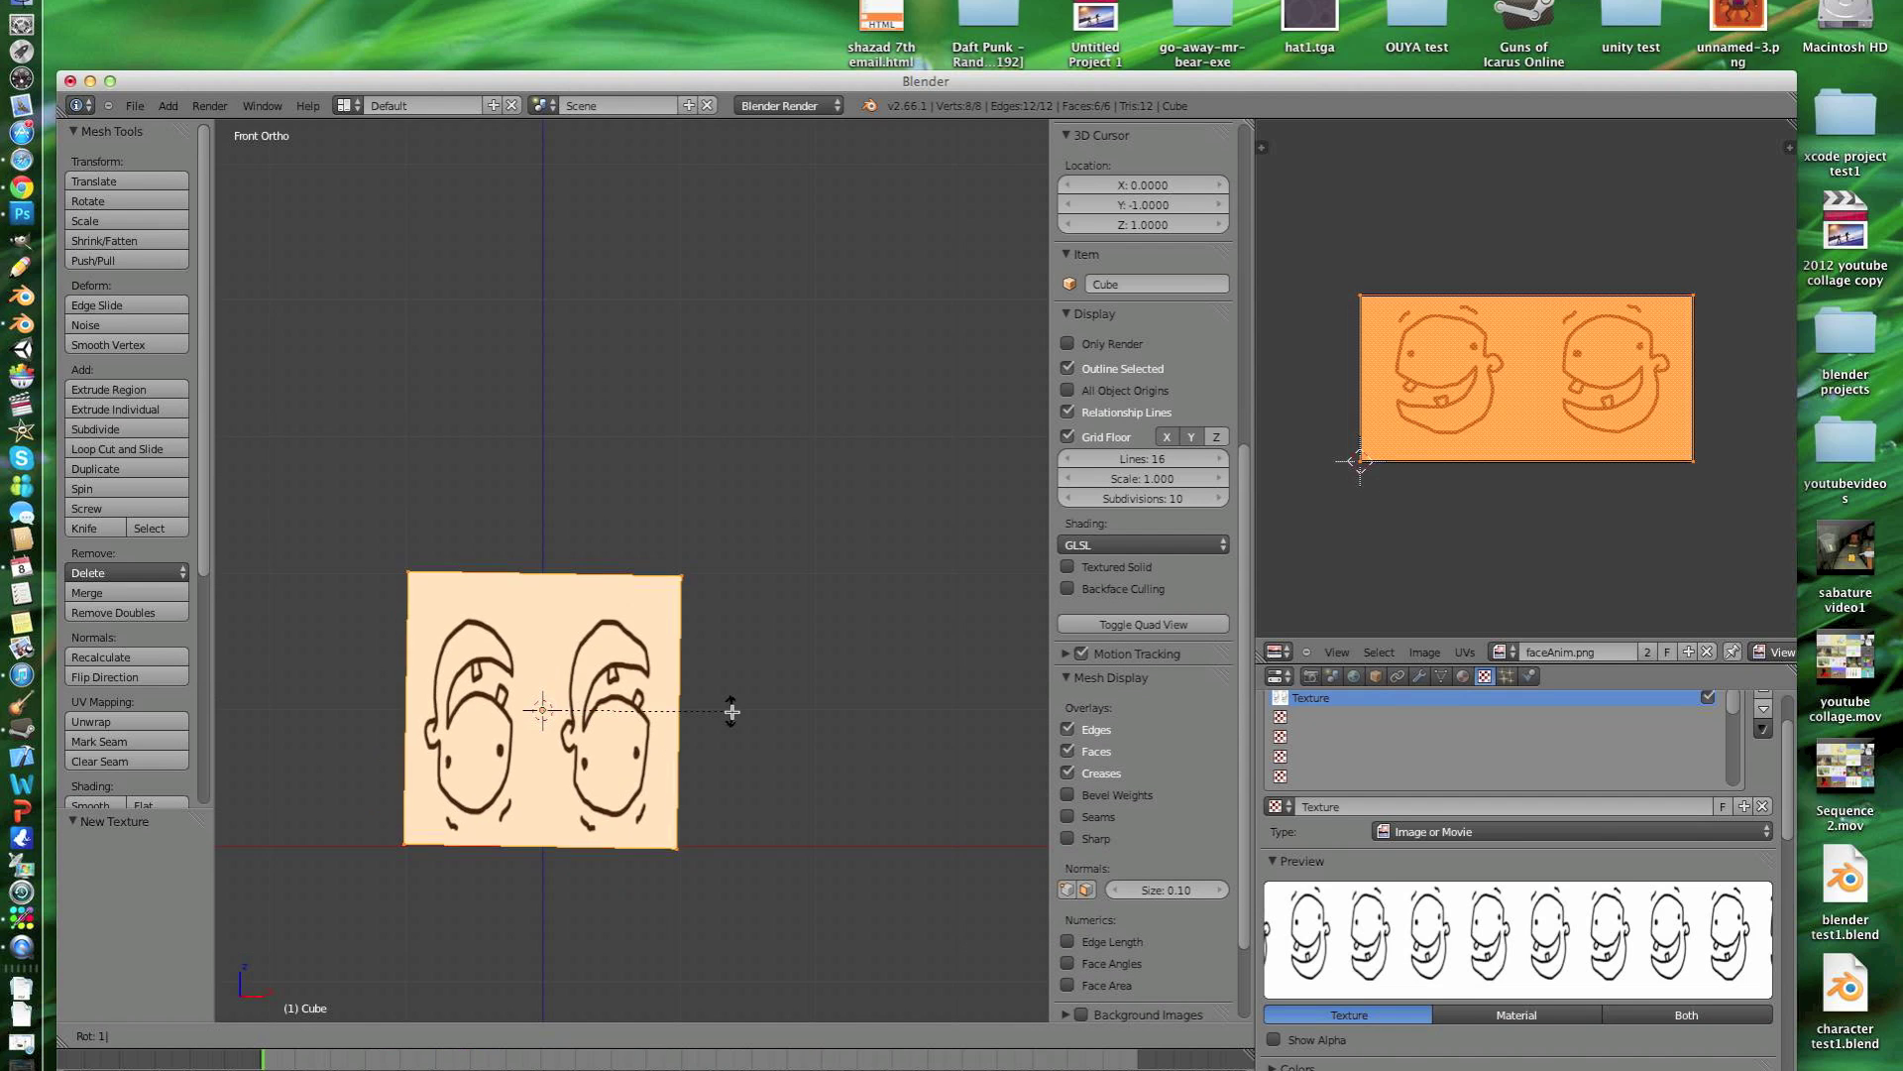
{"action": "type", "text": "80"}
{"action": "key", "text": "Return"}
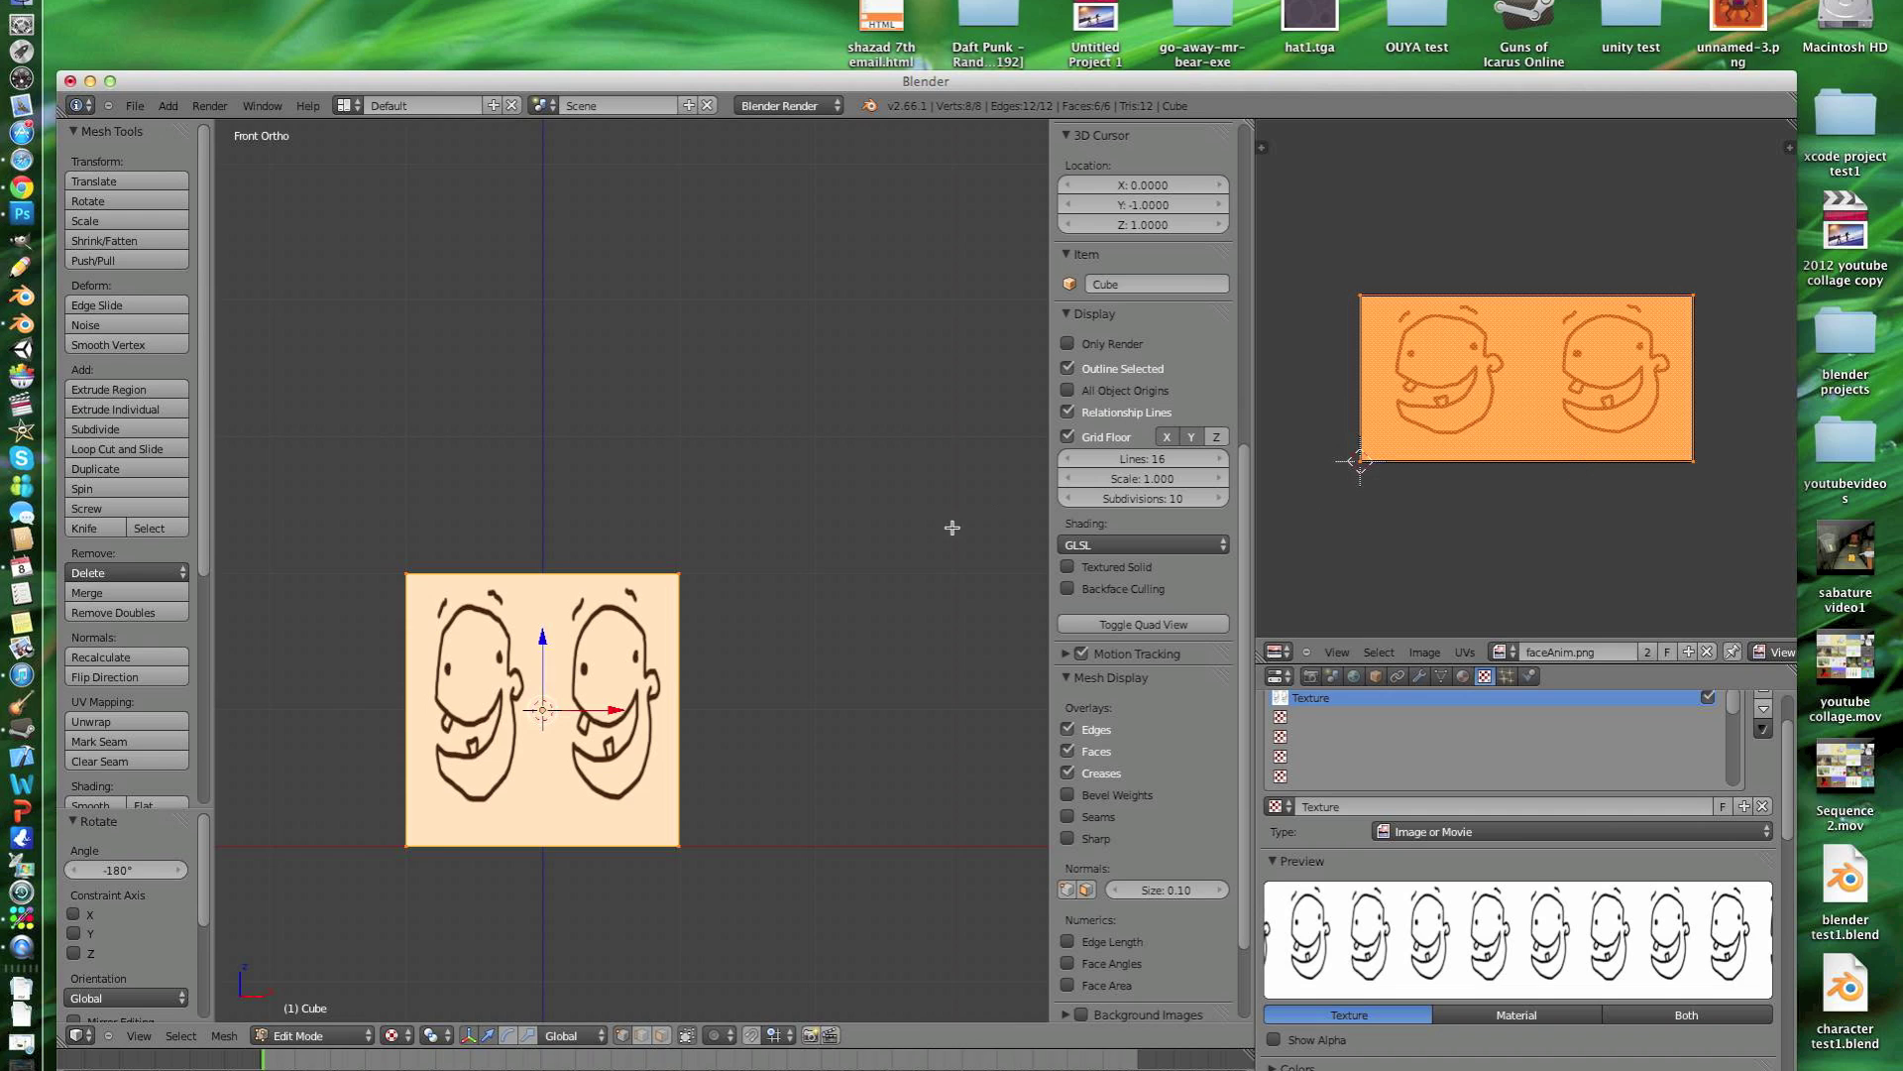
{"action": "scroll", "coordinate": [931, 532], "scroll_direction": "down", "scroll_amount": 1}
{"action": "scroll", "coordinate": [1477, 799], "scroll_direction": "up", "scroll_amount": 2}
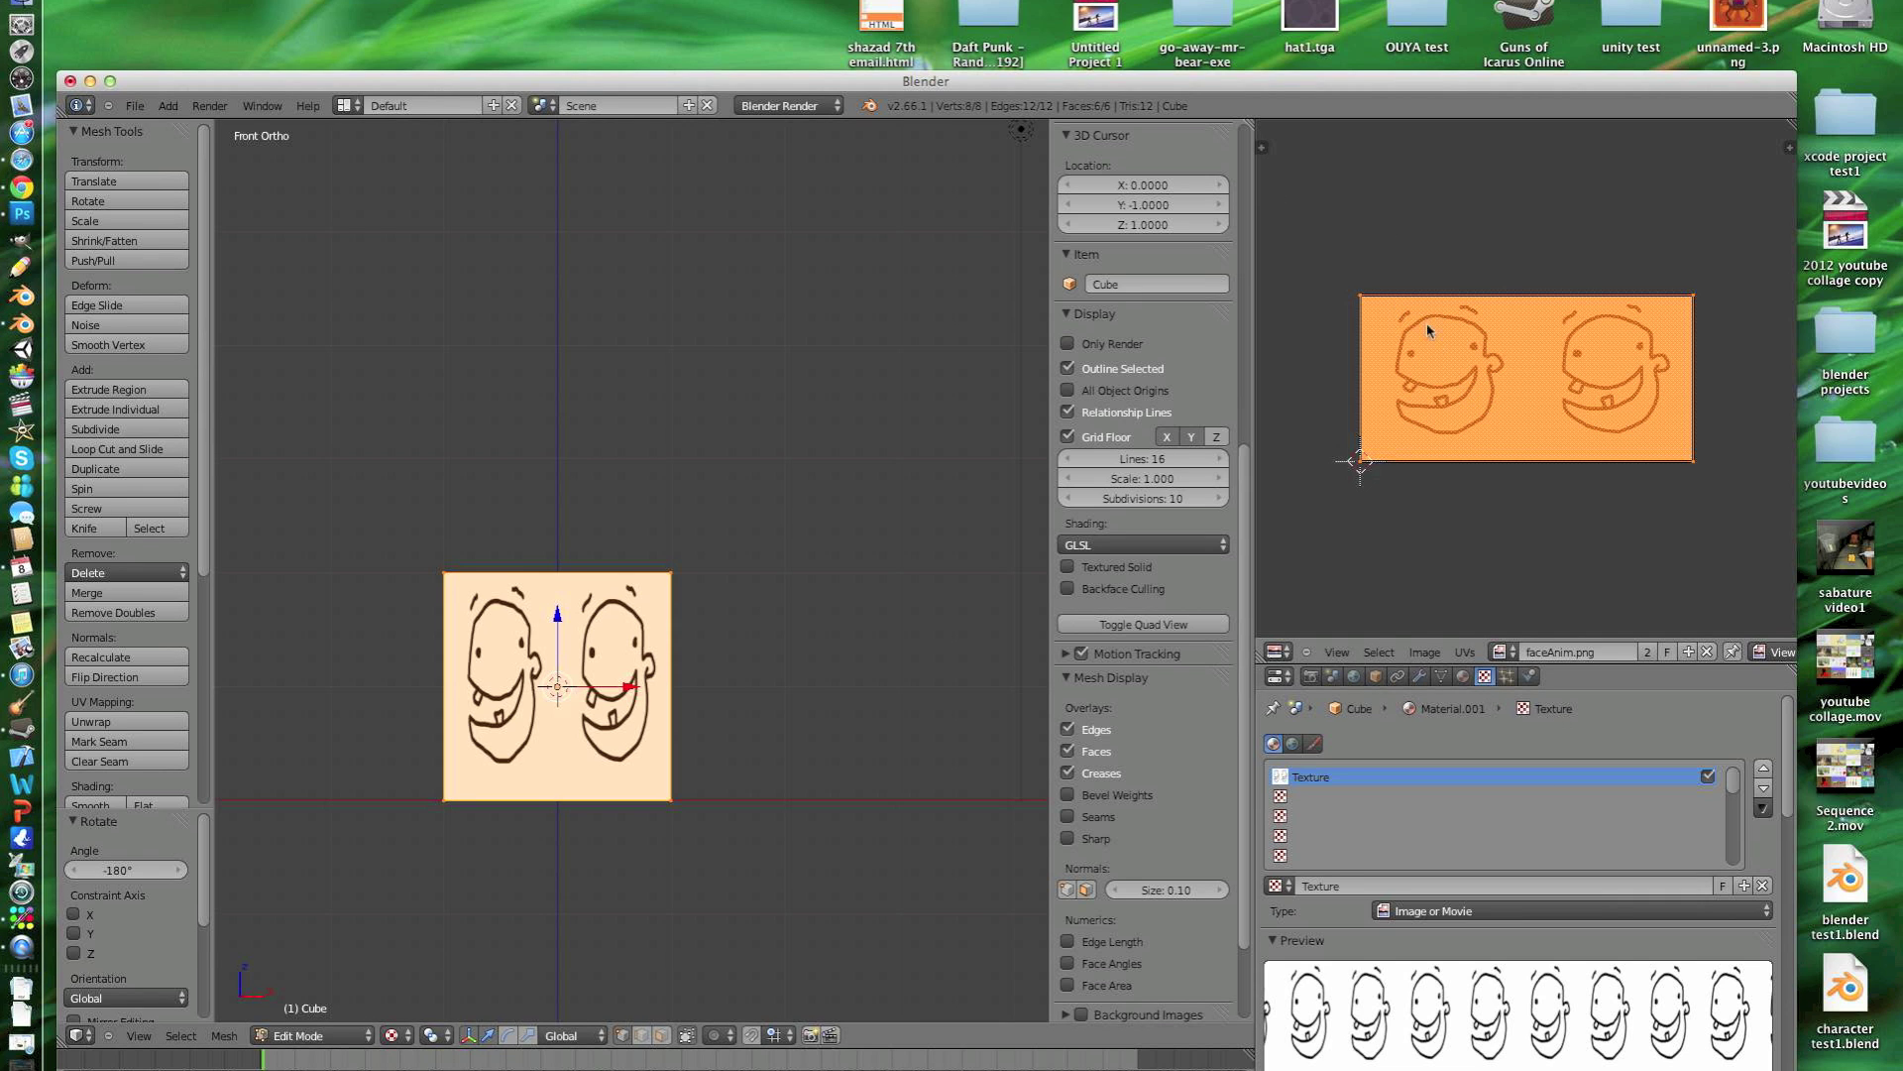
Step: Show the Game Properties of faceAnim.png beside the UV layout and switch the engine to Blender Game
{"action": "key", "text": "n"}
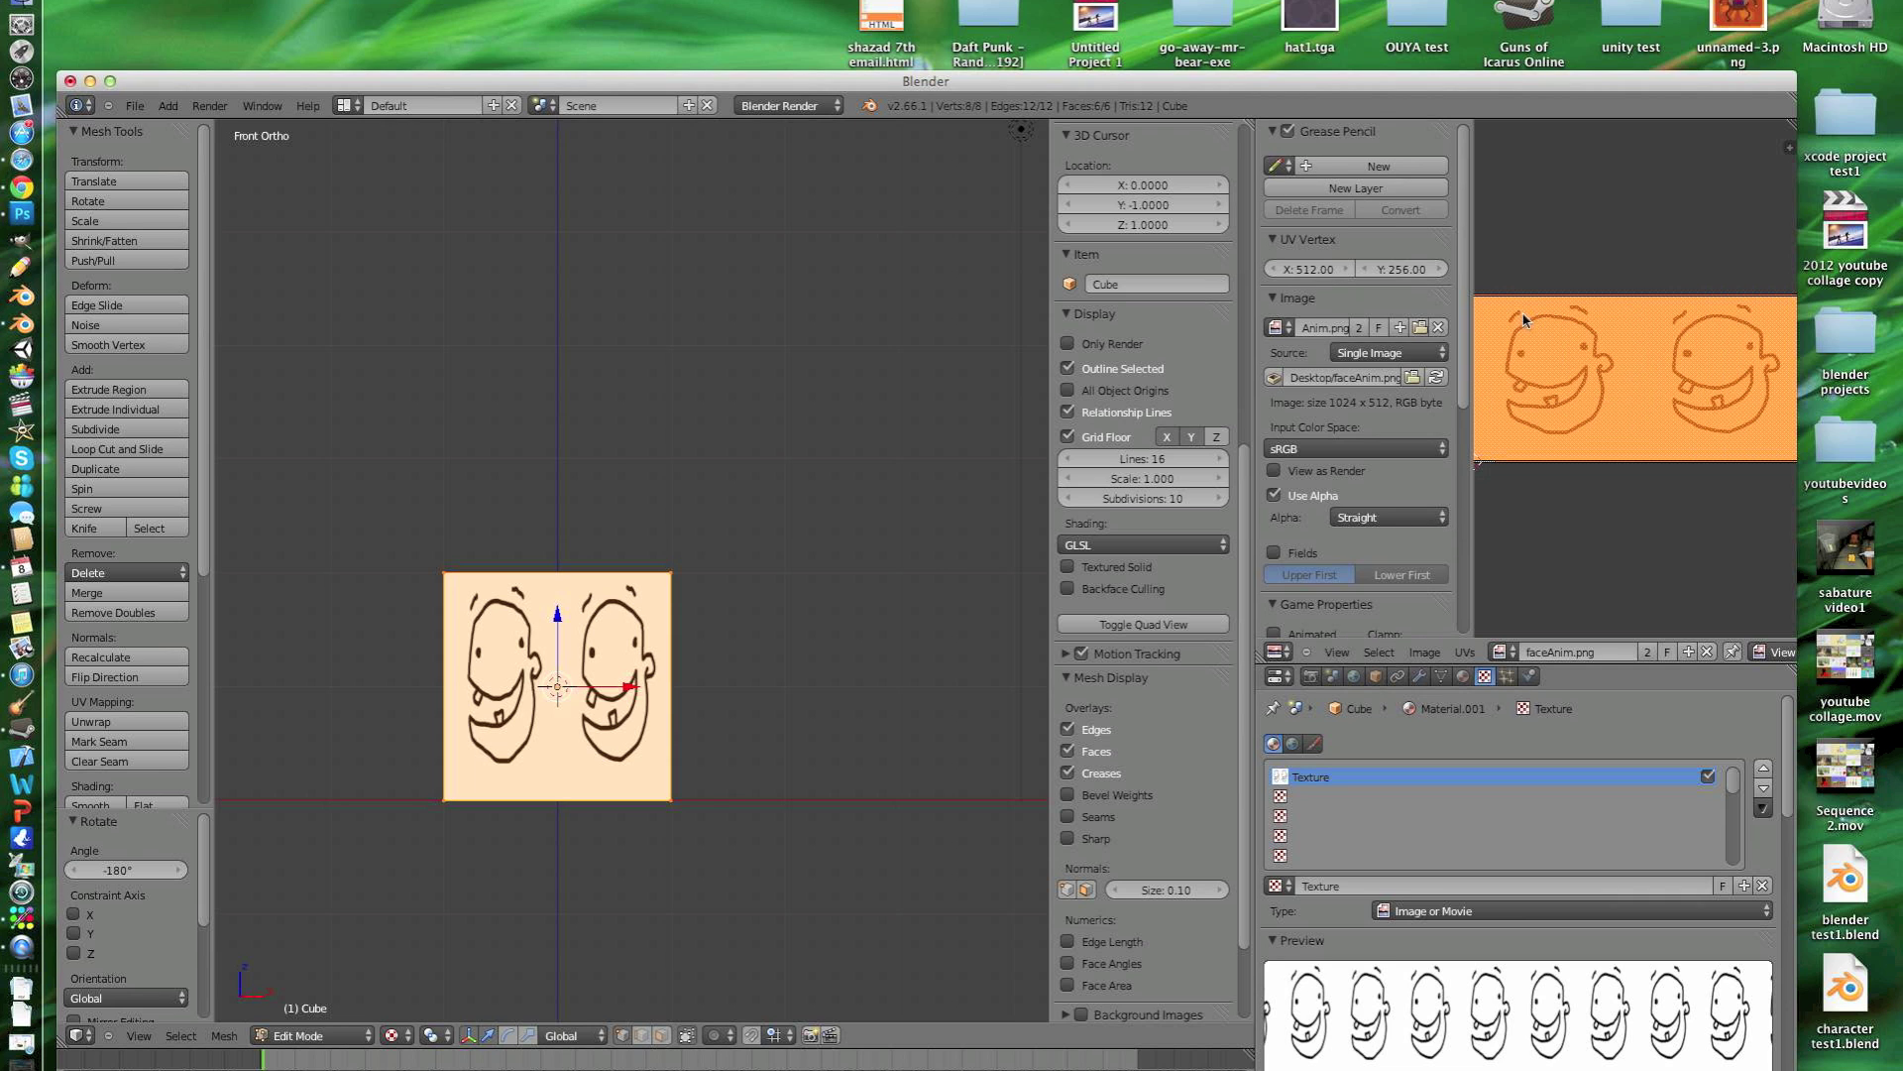
{"action": "scroll", "coordinate": [1432, 398], "scroll_direction": "down", "scroll_amount": 5}
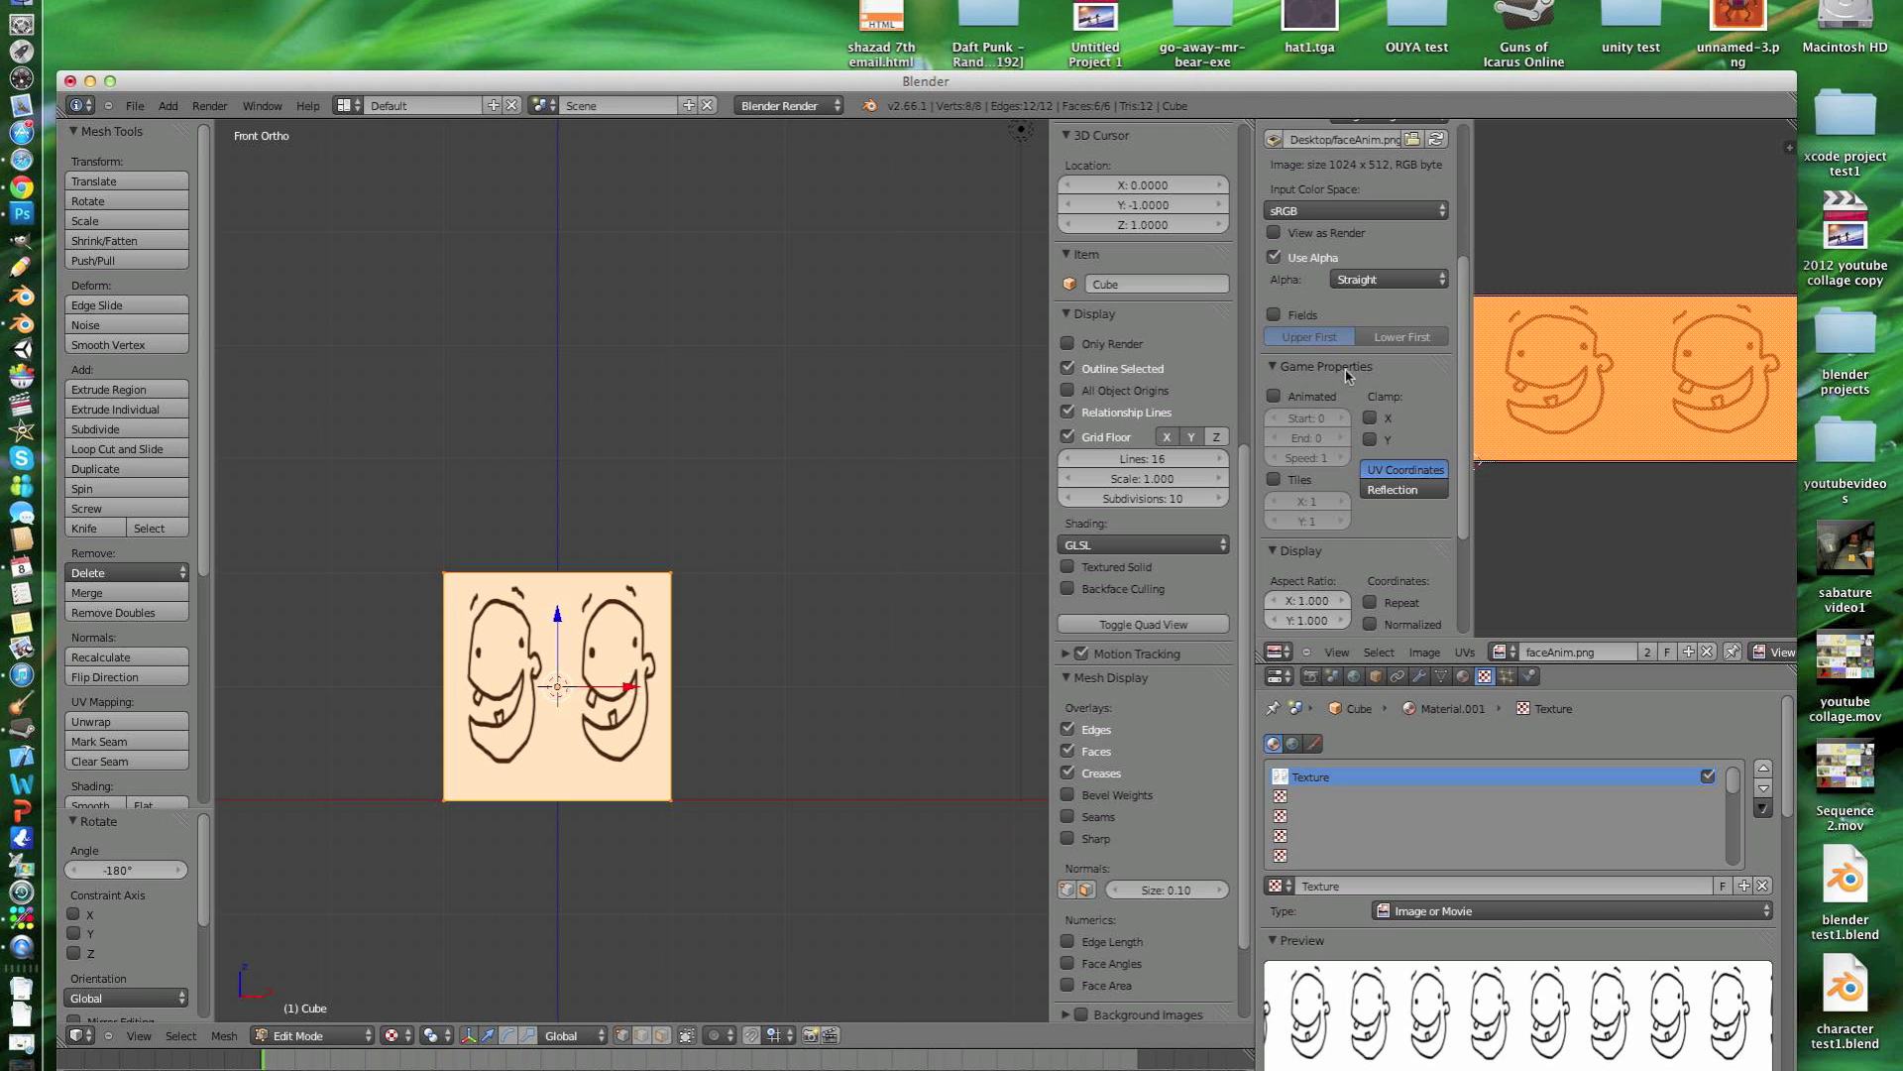
{"action": "left_click", "coordinate": [811, 106]}
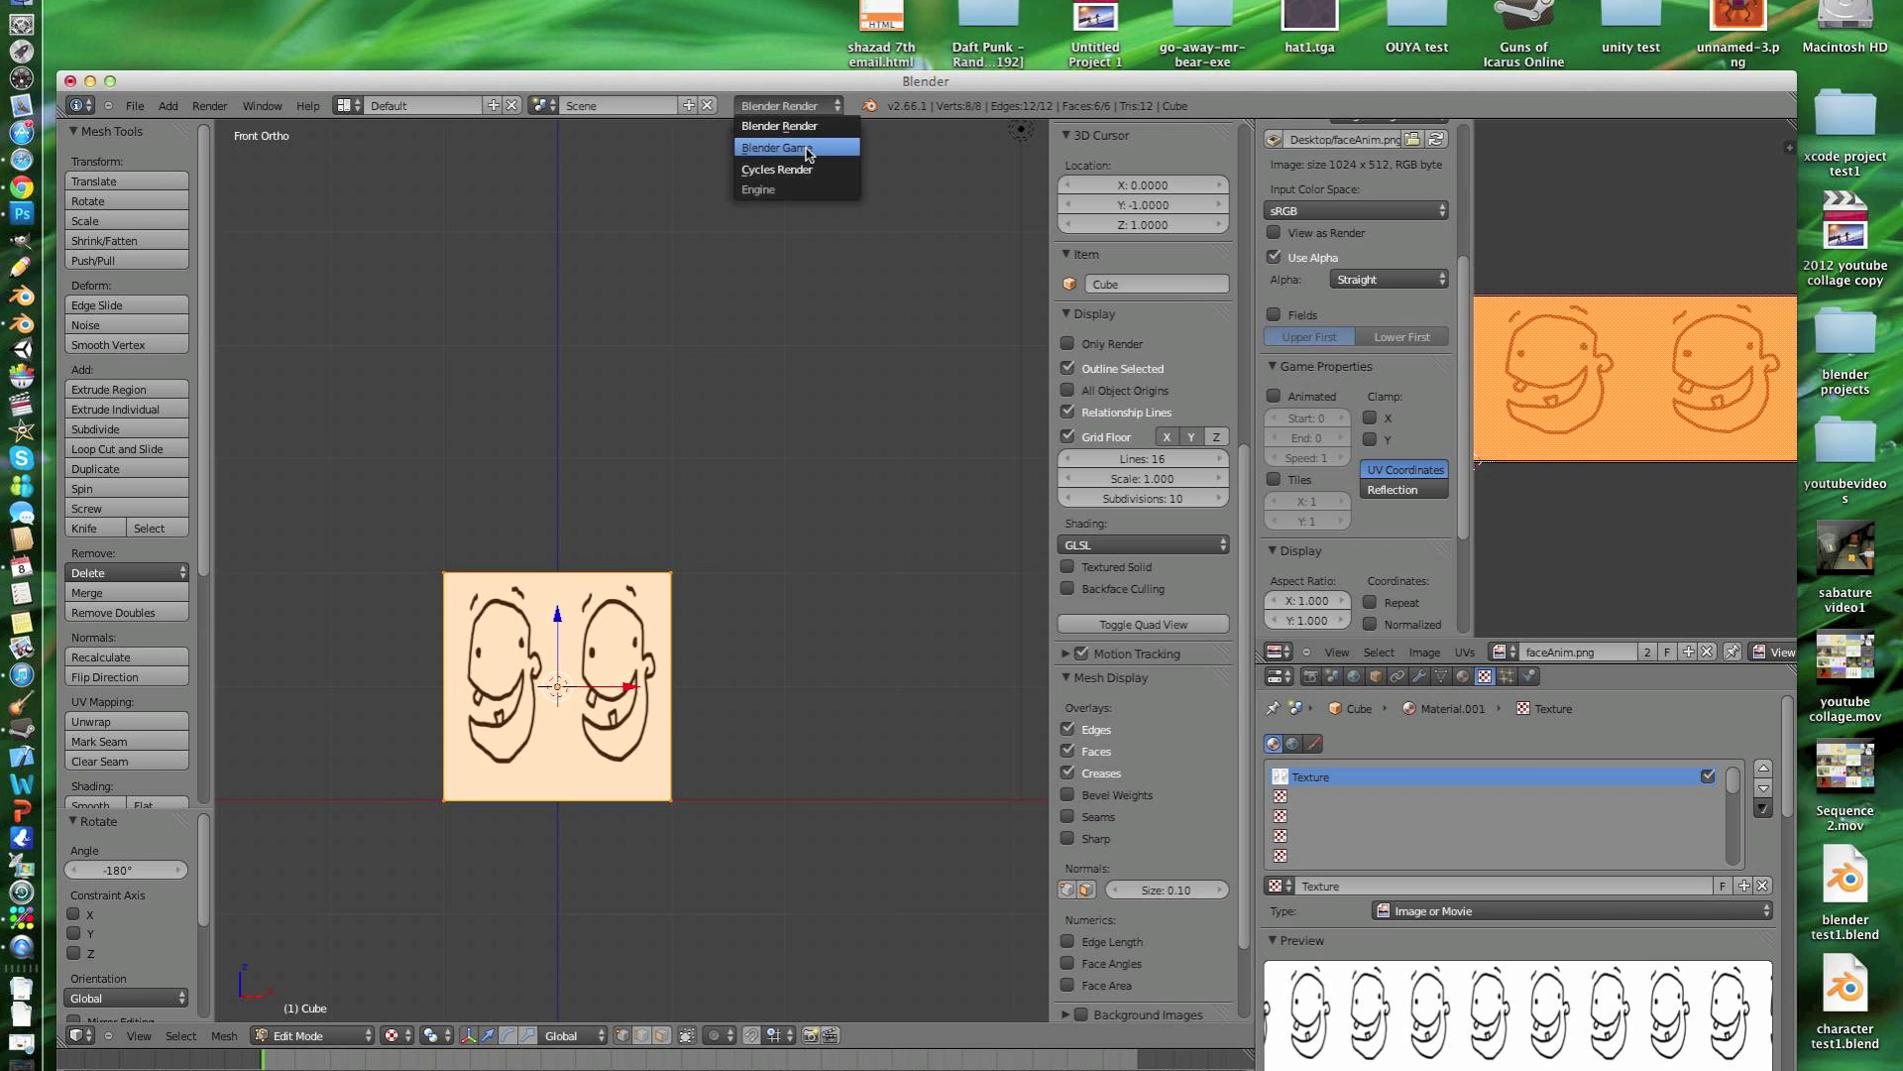
{"action": "left_click", "coordinate": [808, 148]}
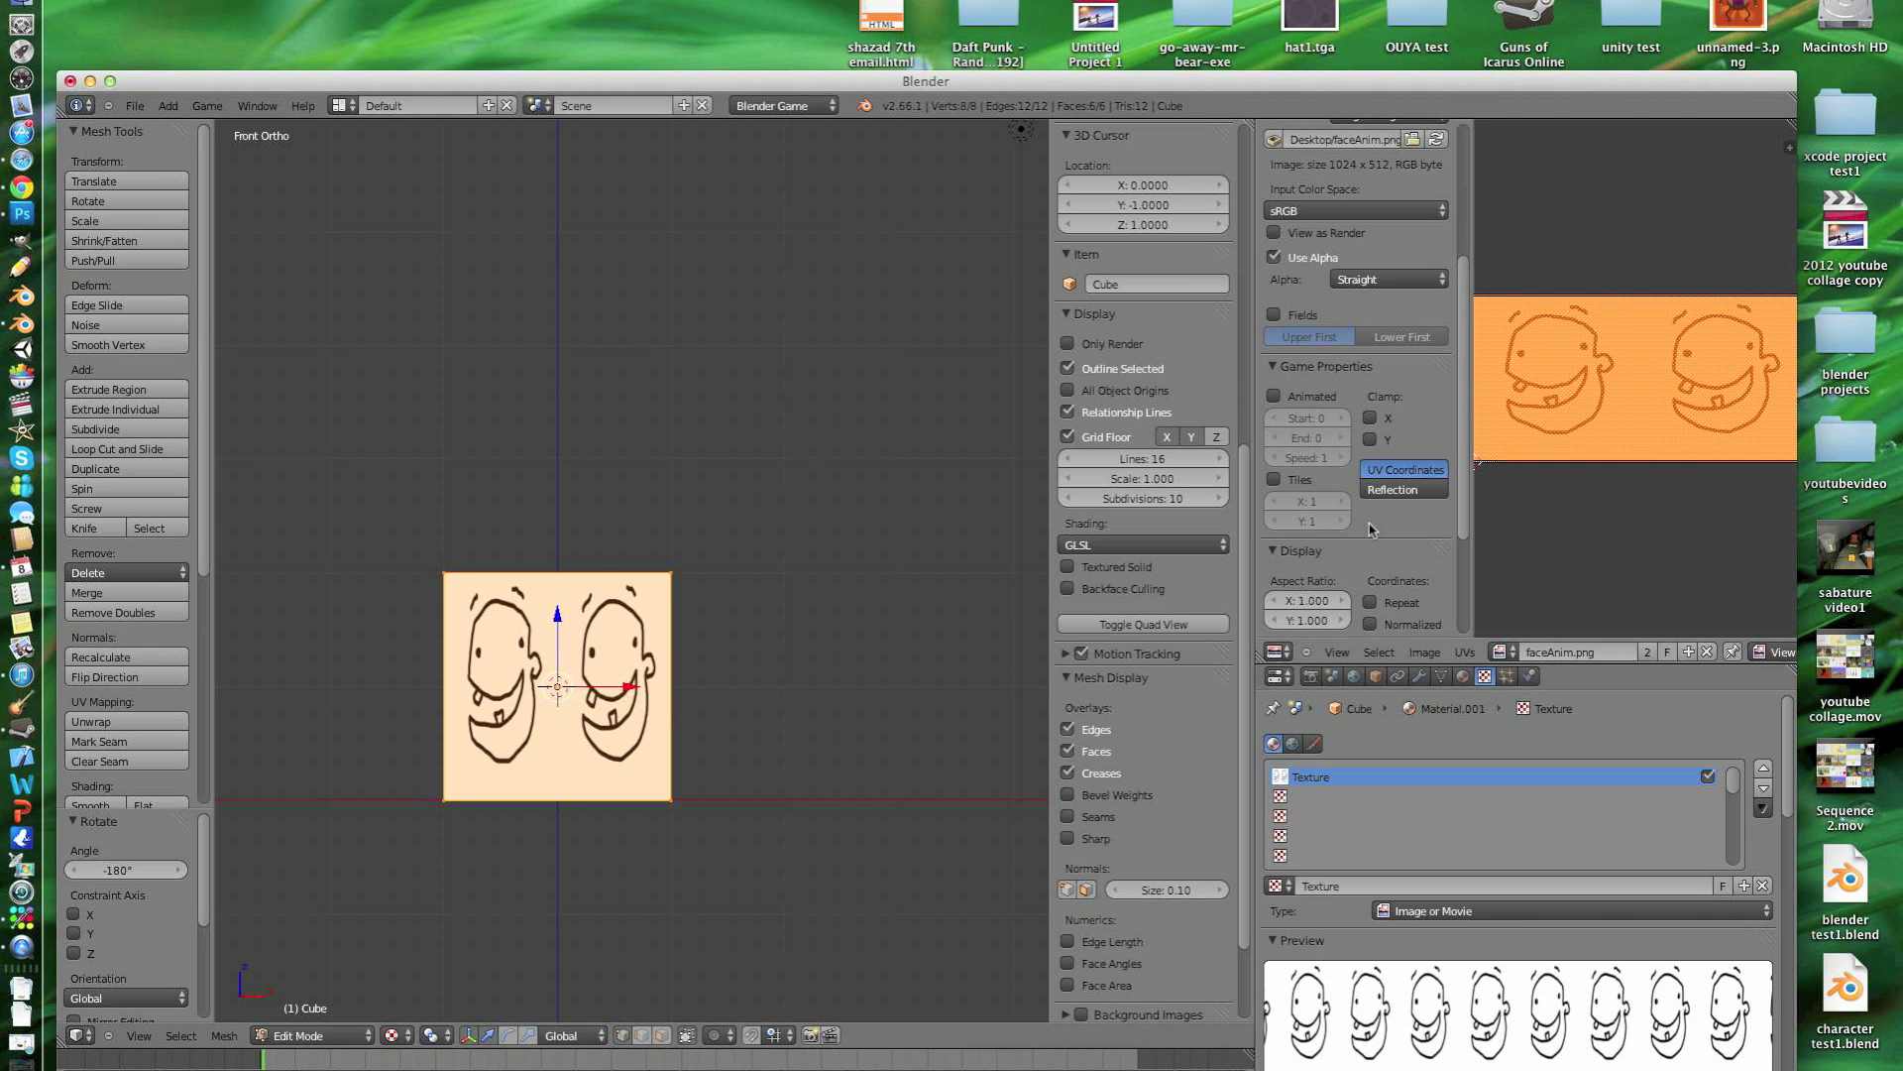
Step: Enable Tiles with X set to 2 and Animated with End set to 1 for faceAnim.png
{"action": "left_click", "coordinate": [1294, 479]}
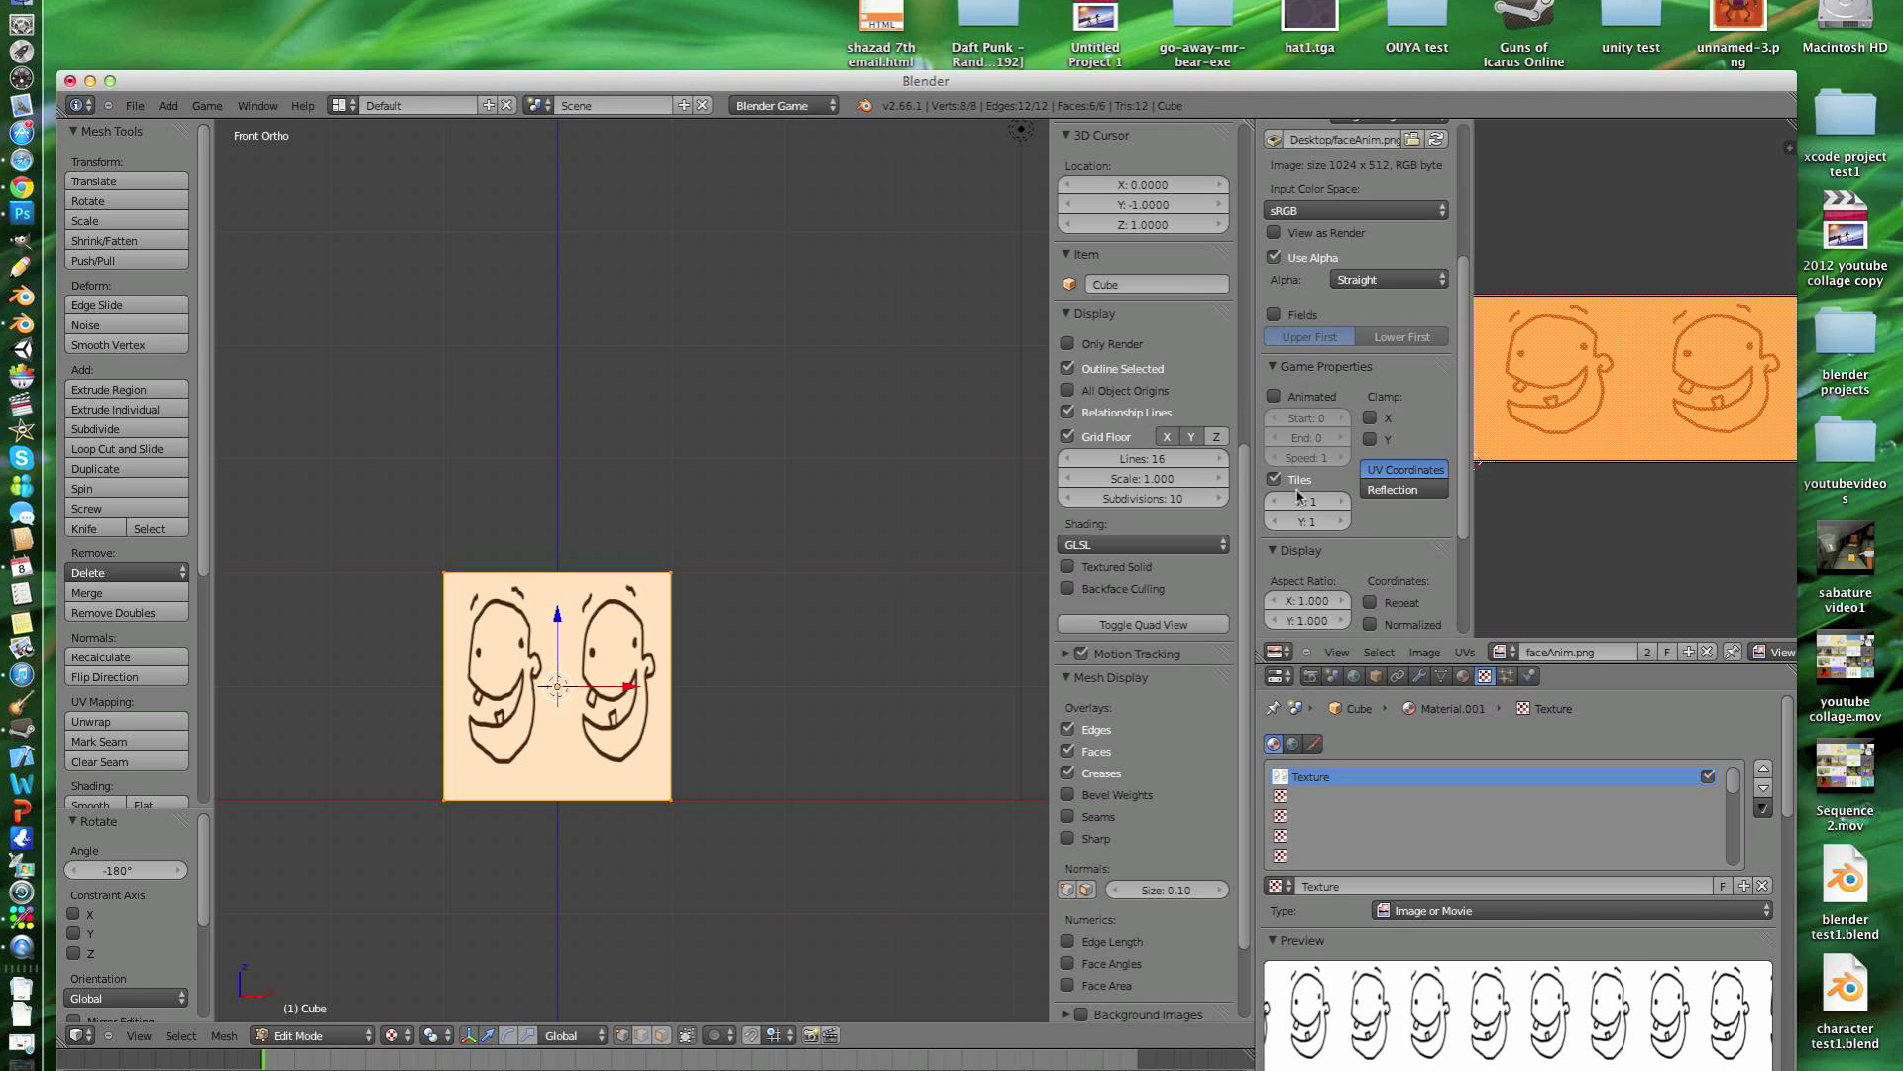
{"action": "left_click", "coordinate": [1342, 501]}
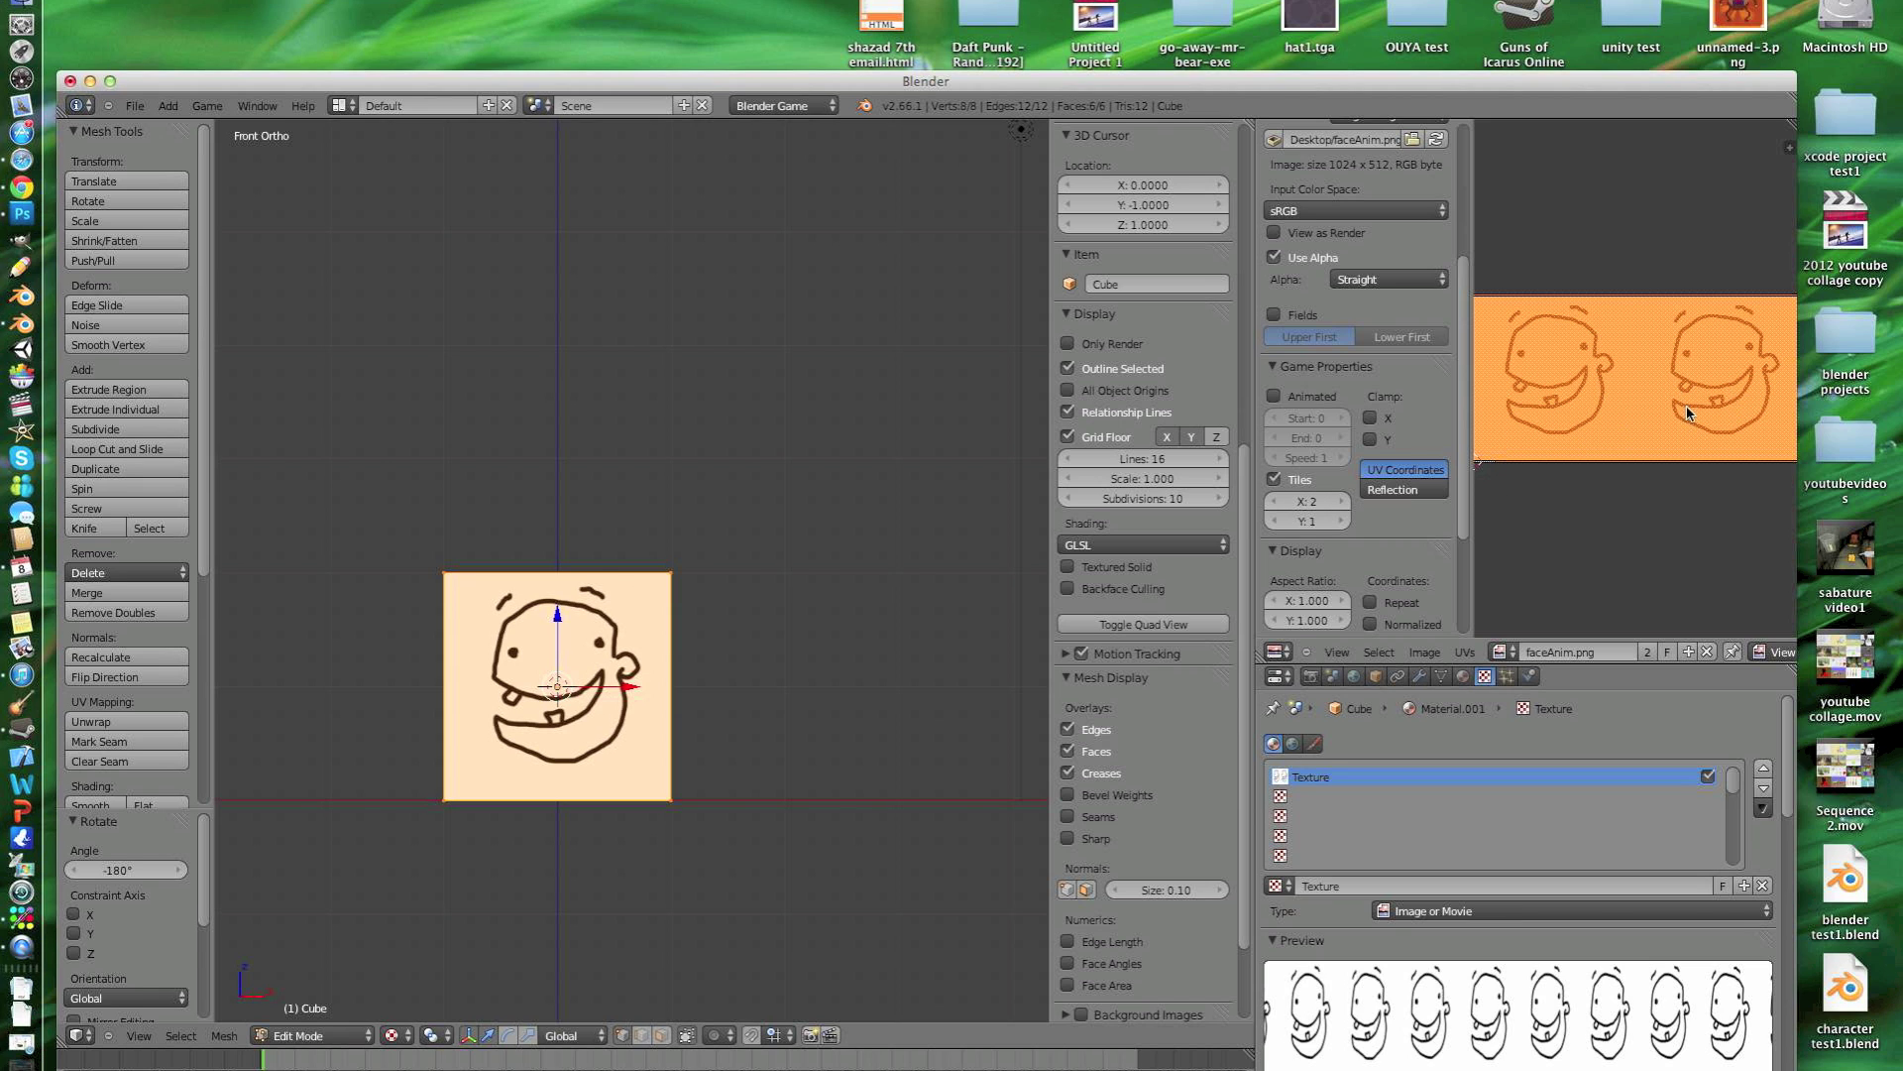
{"action": "left_click", "coordinate": [1274, 395]}
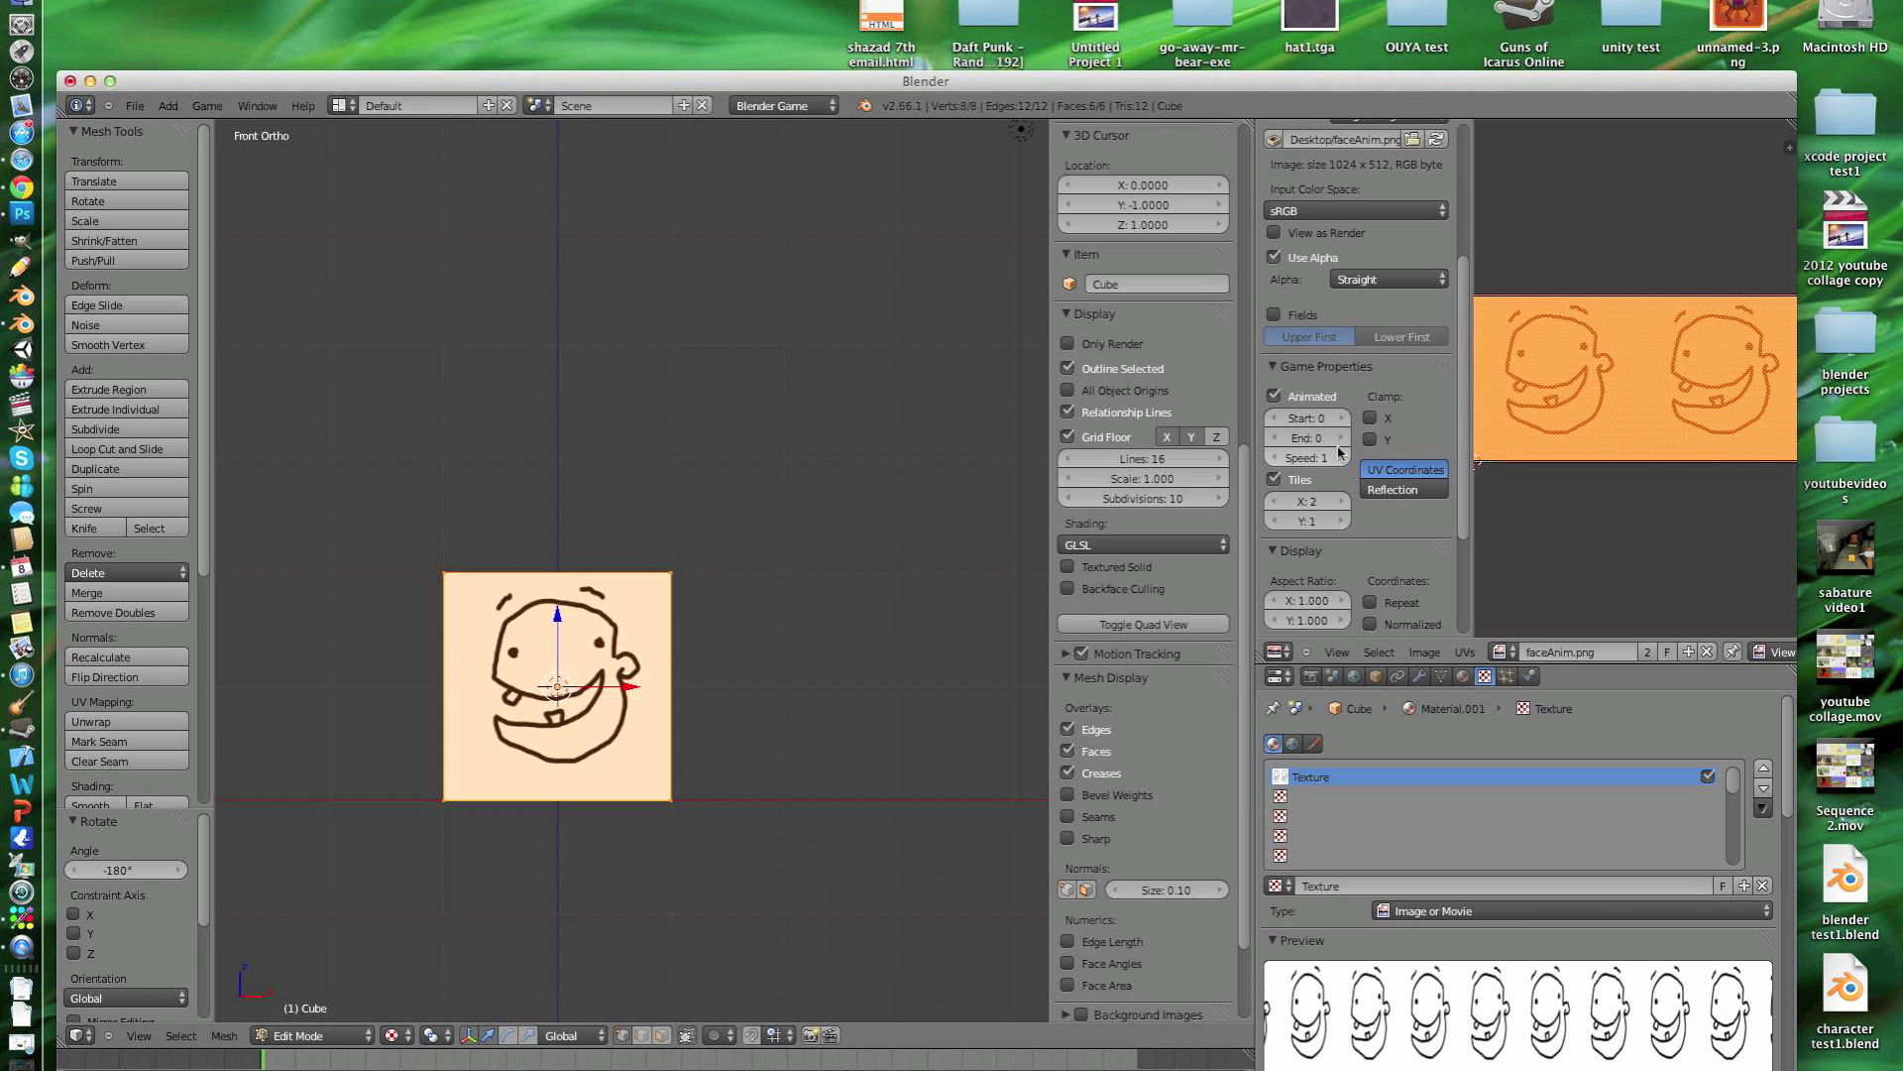
{"action": "left_click", "coordinate": [1341, 438]}
Step: Return the cube to Object Mode and test the animated texture by running and exiting the game engine
{"action": "key", "text": "Tab"}
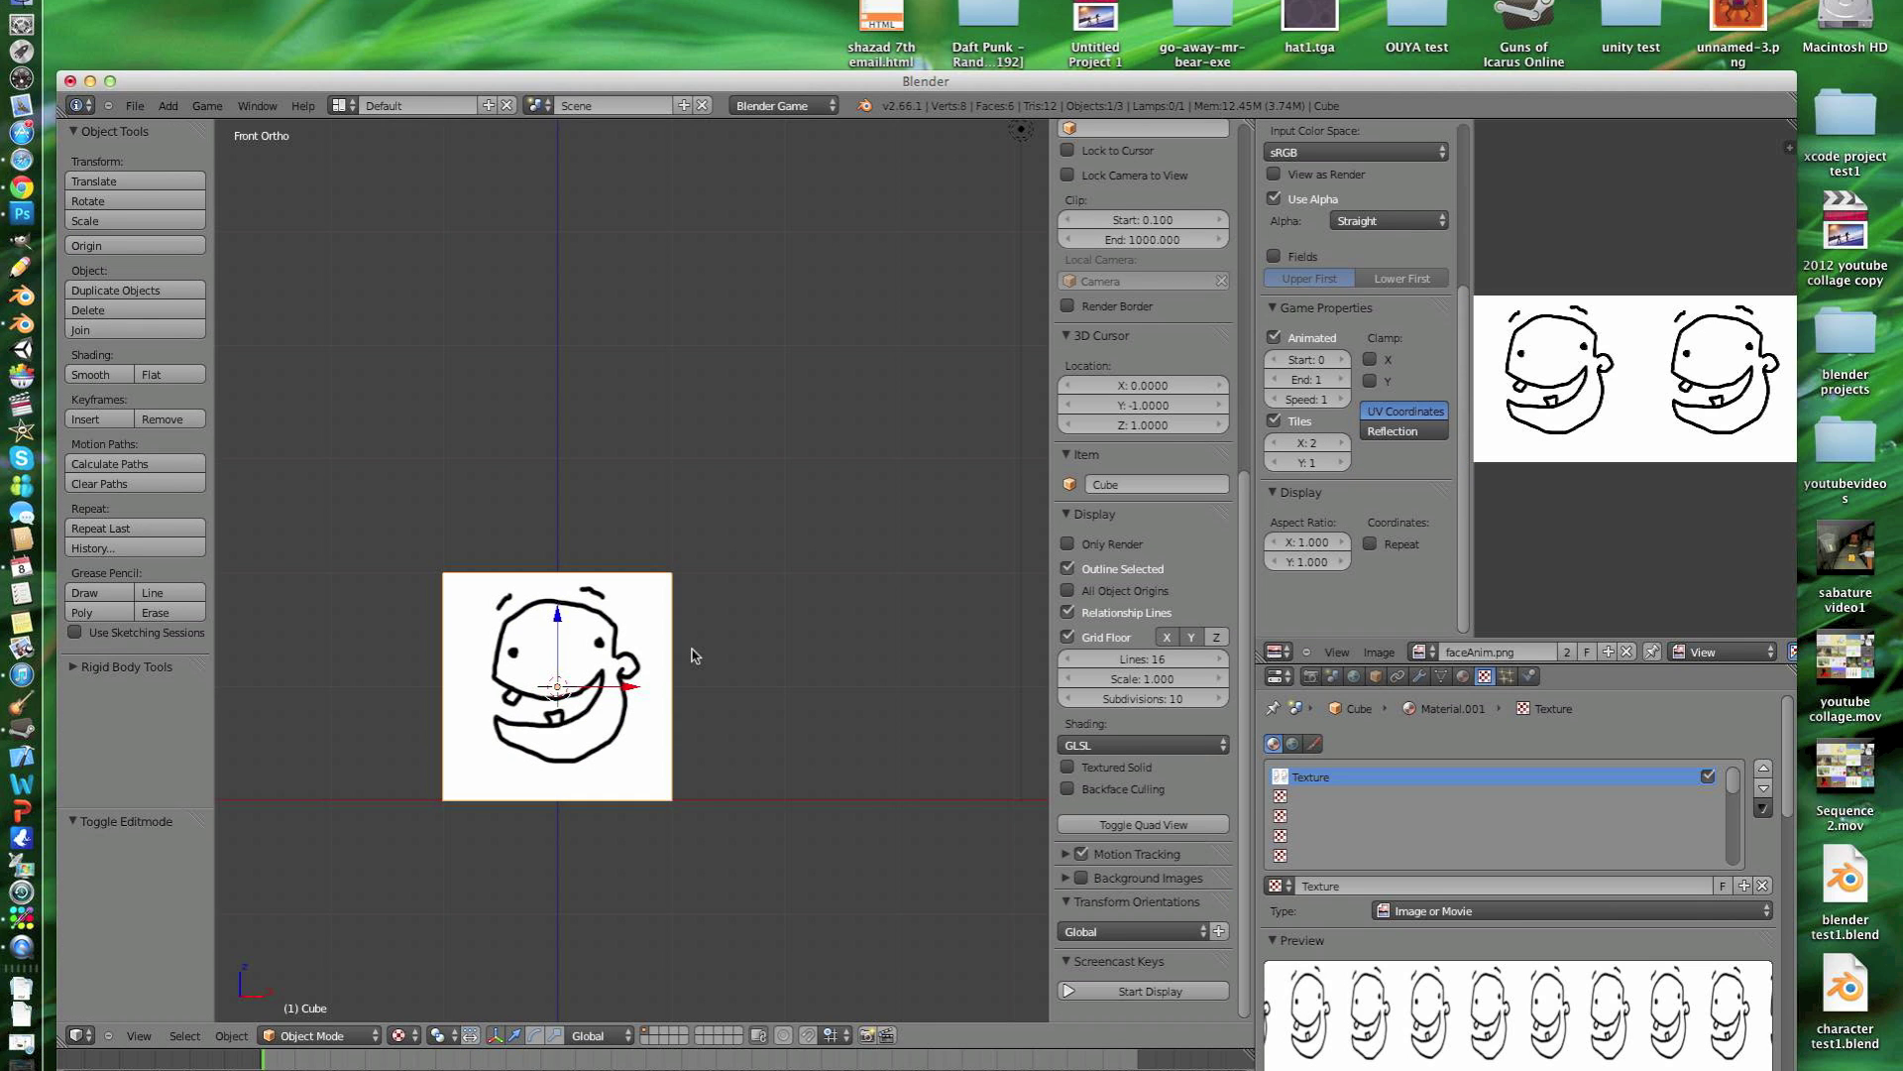
{"action": "key", "text": "p"}
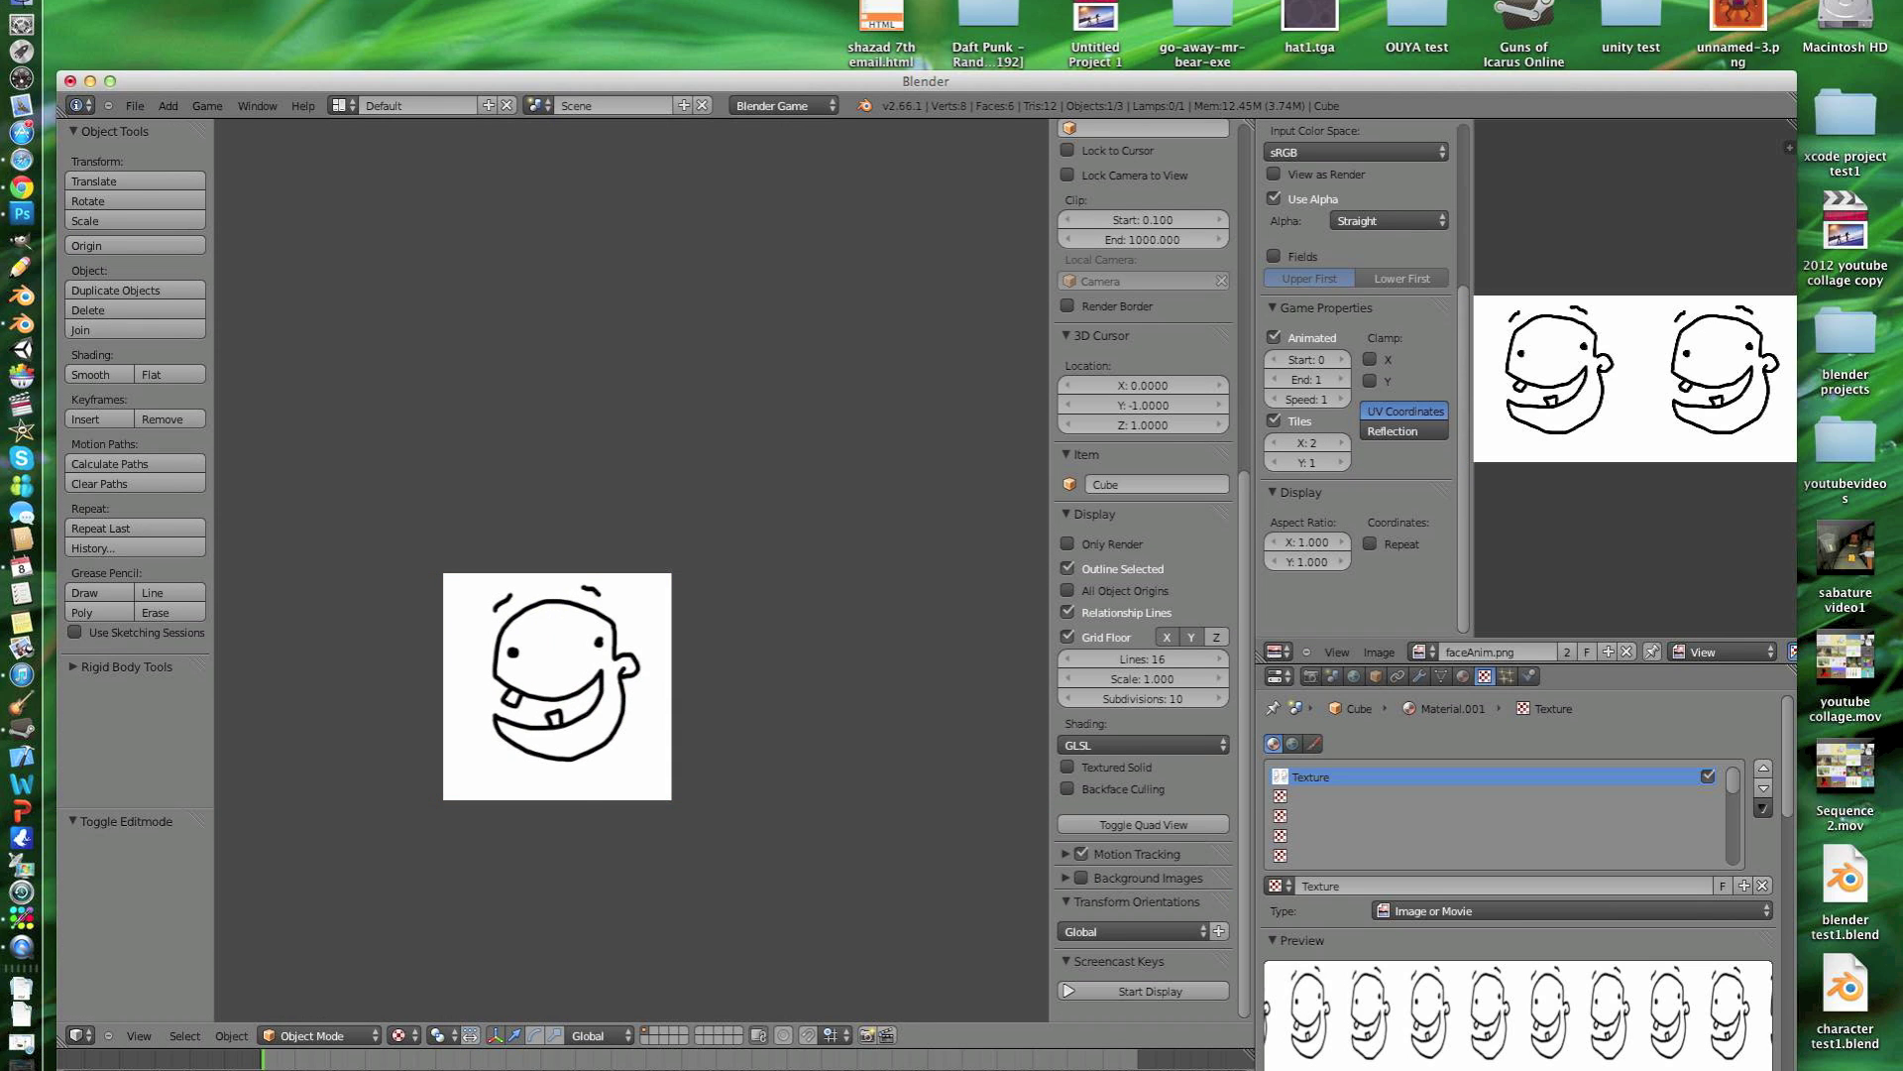
{"action": "key", "text": "Escape"}
Step: Set the texture animation's speed to 12
{"action": "left_click", "coordinate": [1307, 399]}
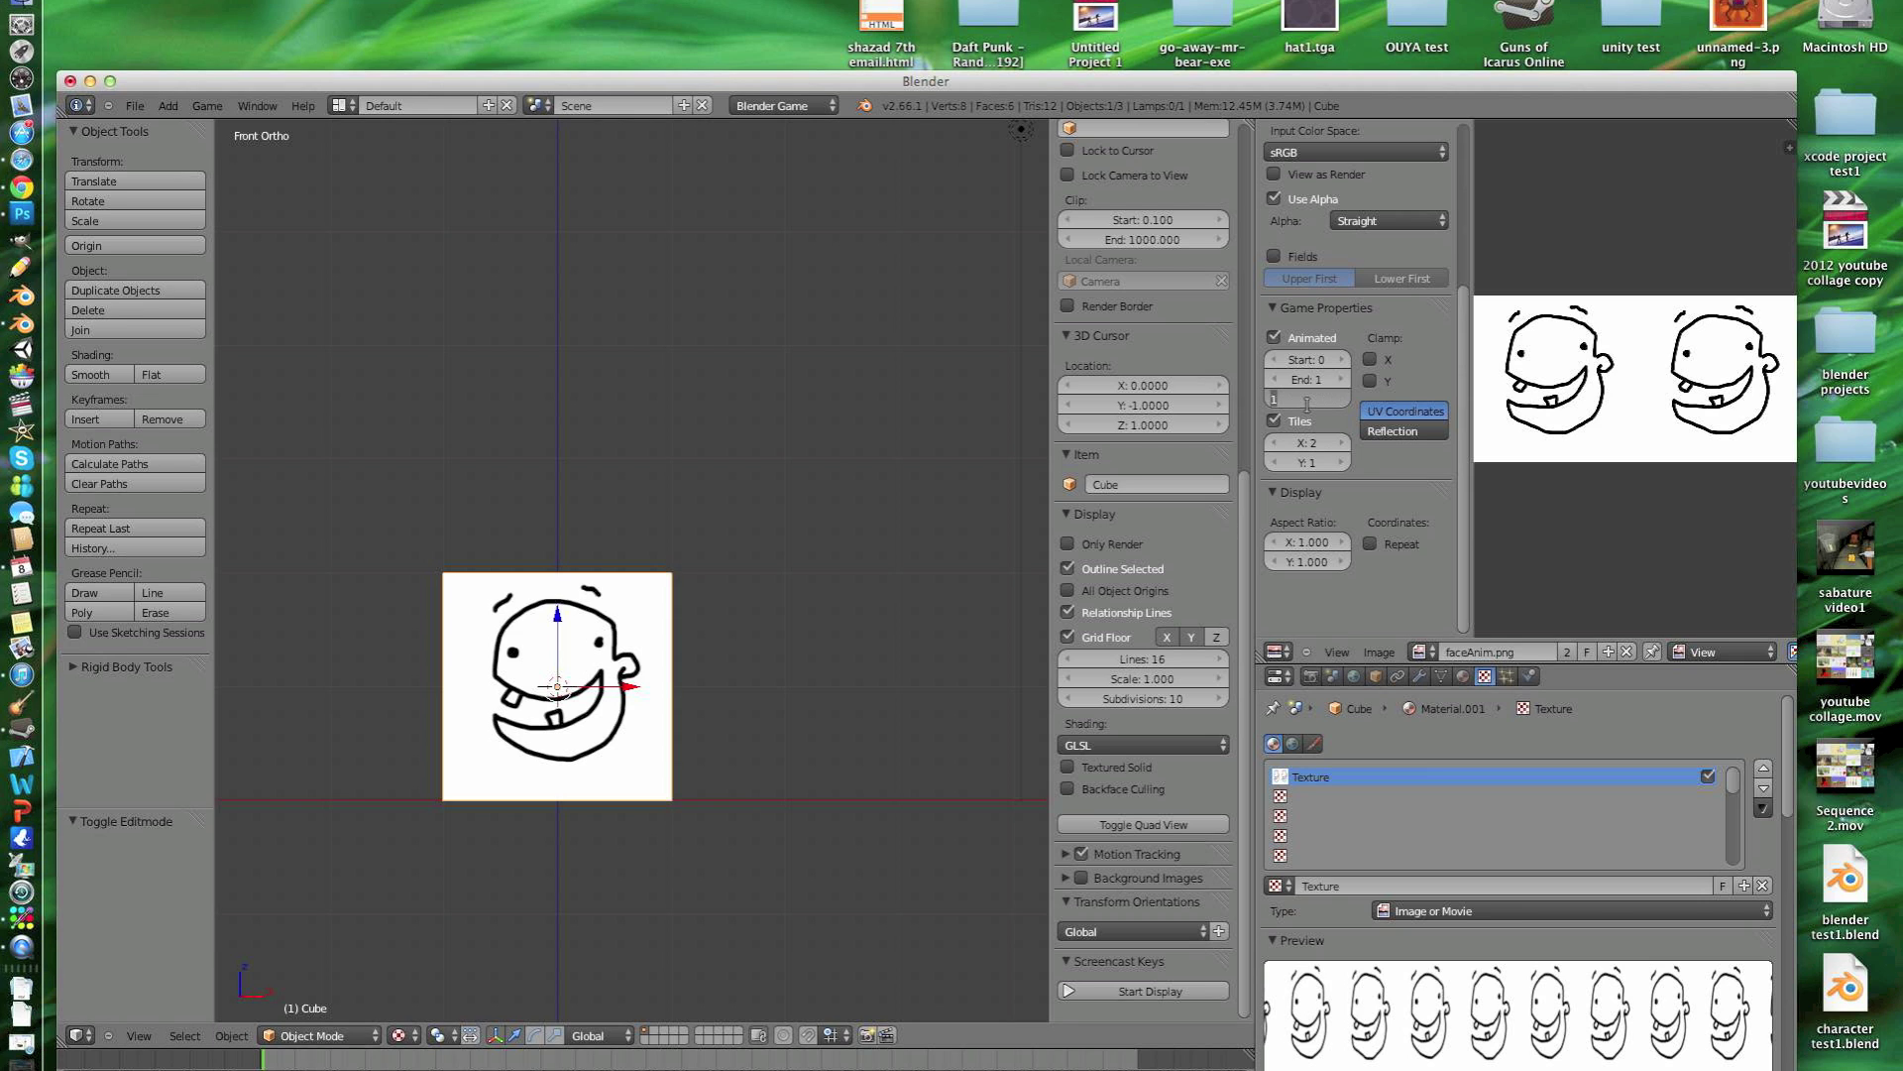
{"action": "type", "text": "2"}
{"action": "key", "text": "Return"}
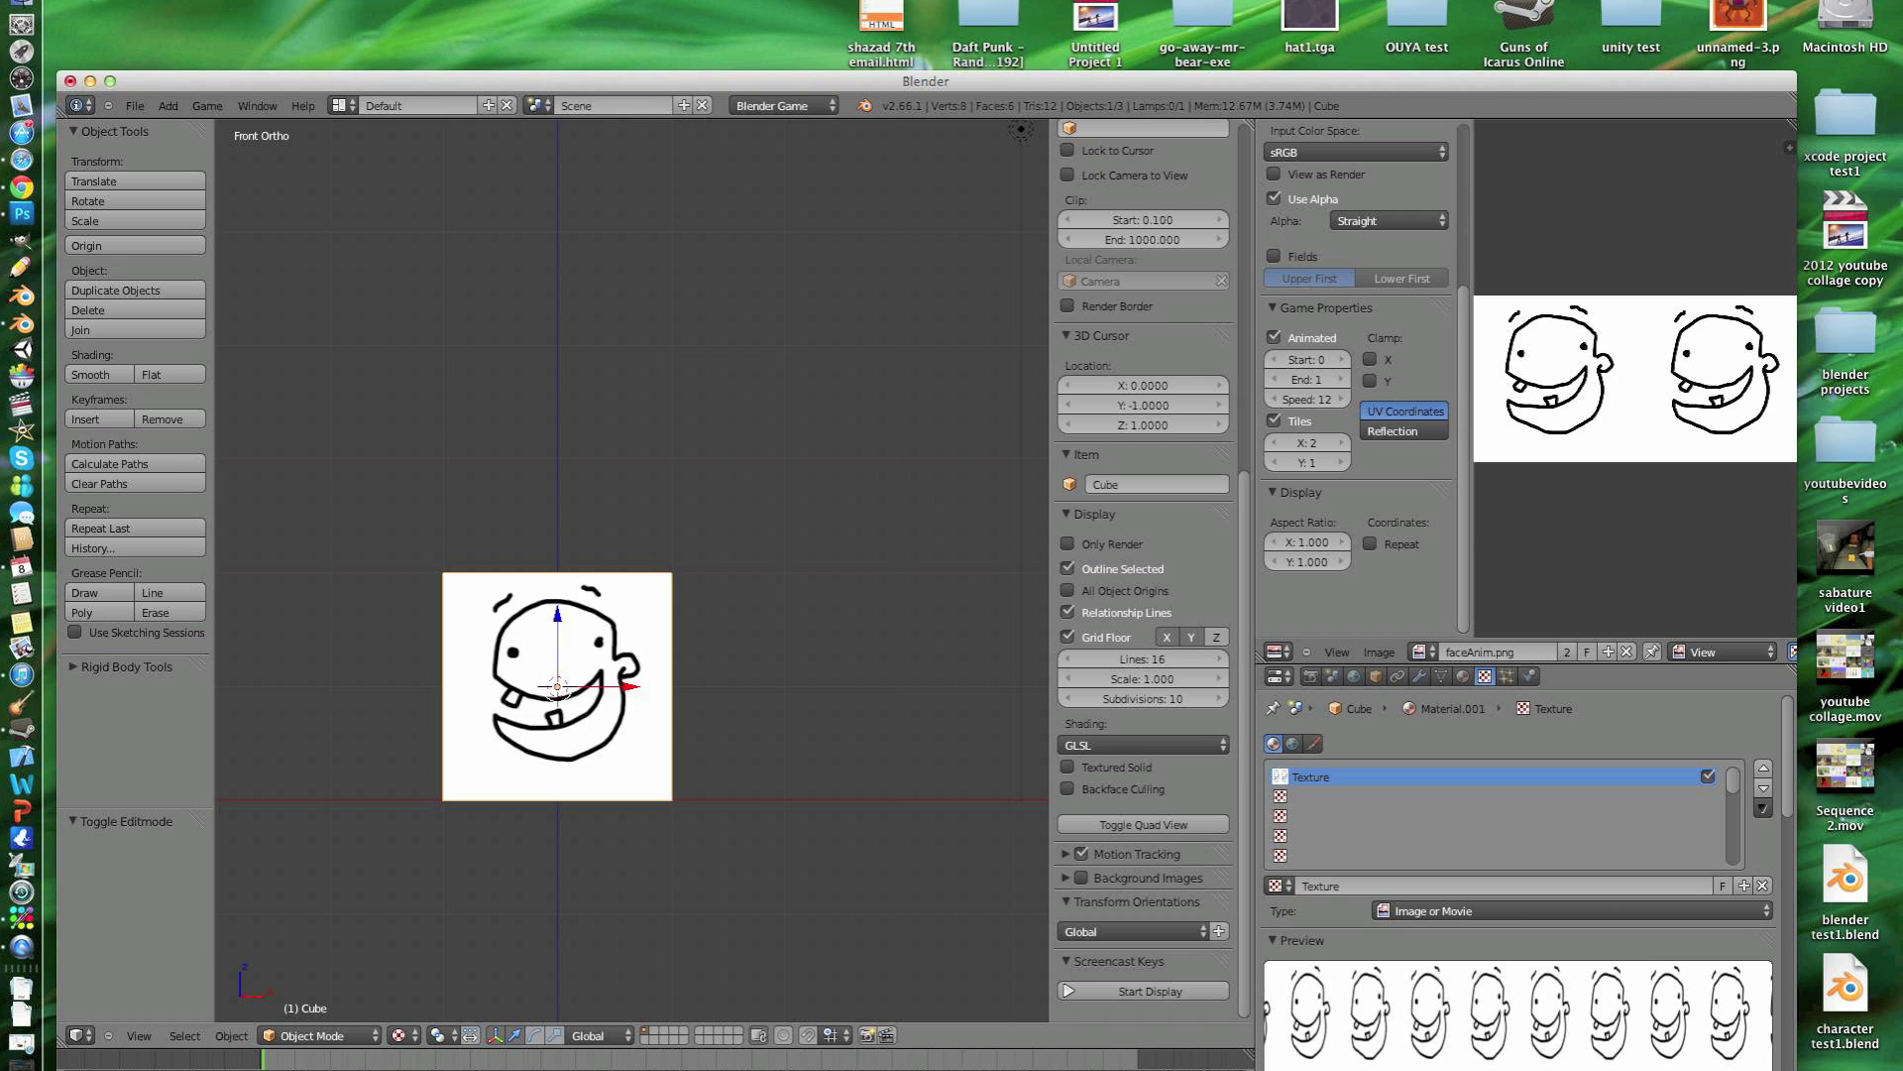
Step: Run and exit the game engine from the front and from an angle to check the cube's animated face texture
{"action": "key", "text": "p"}
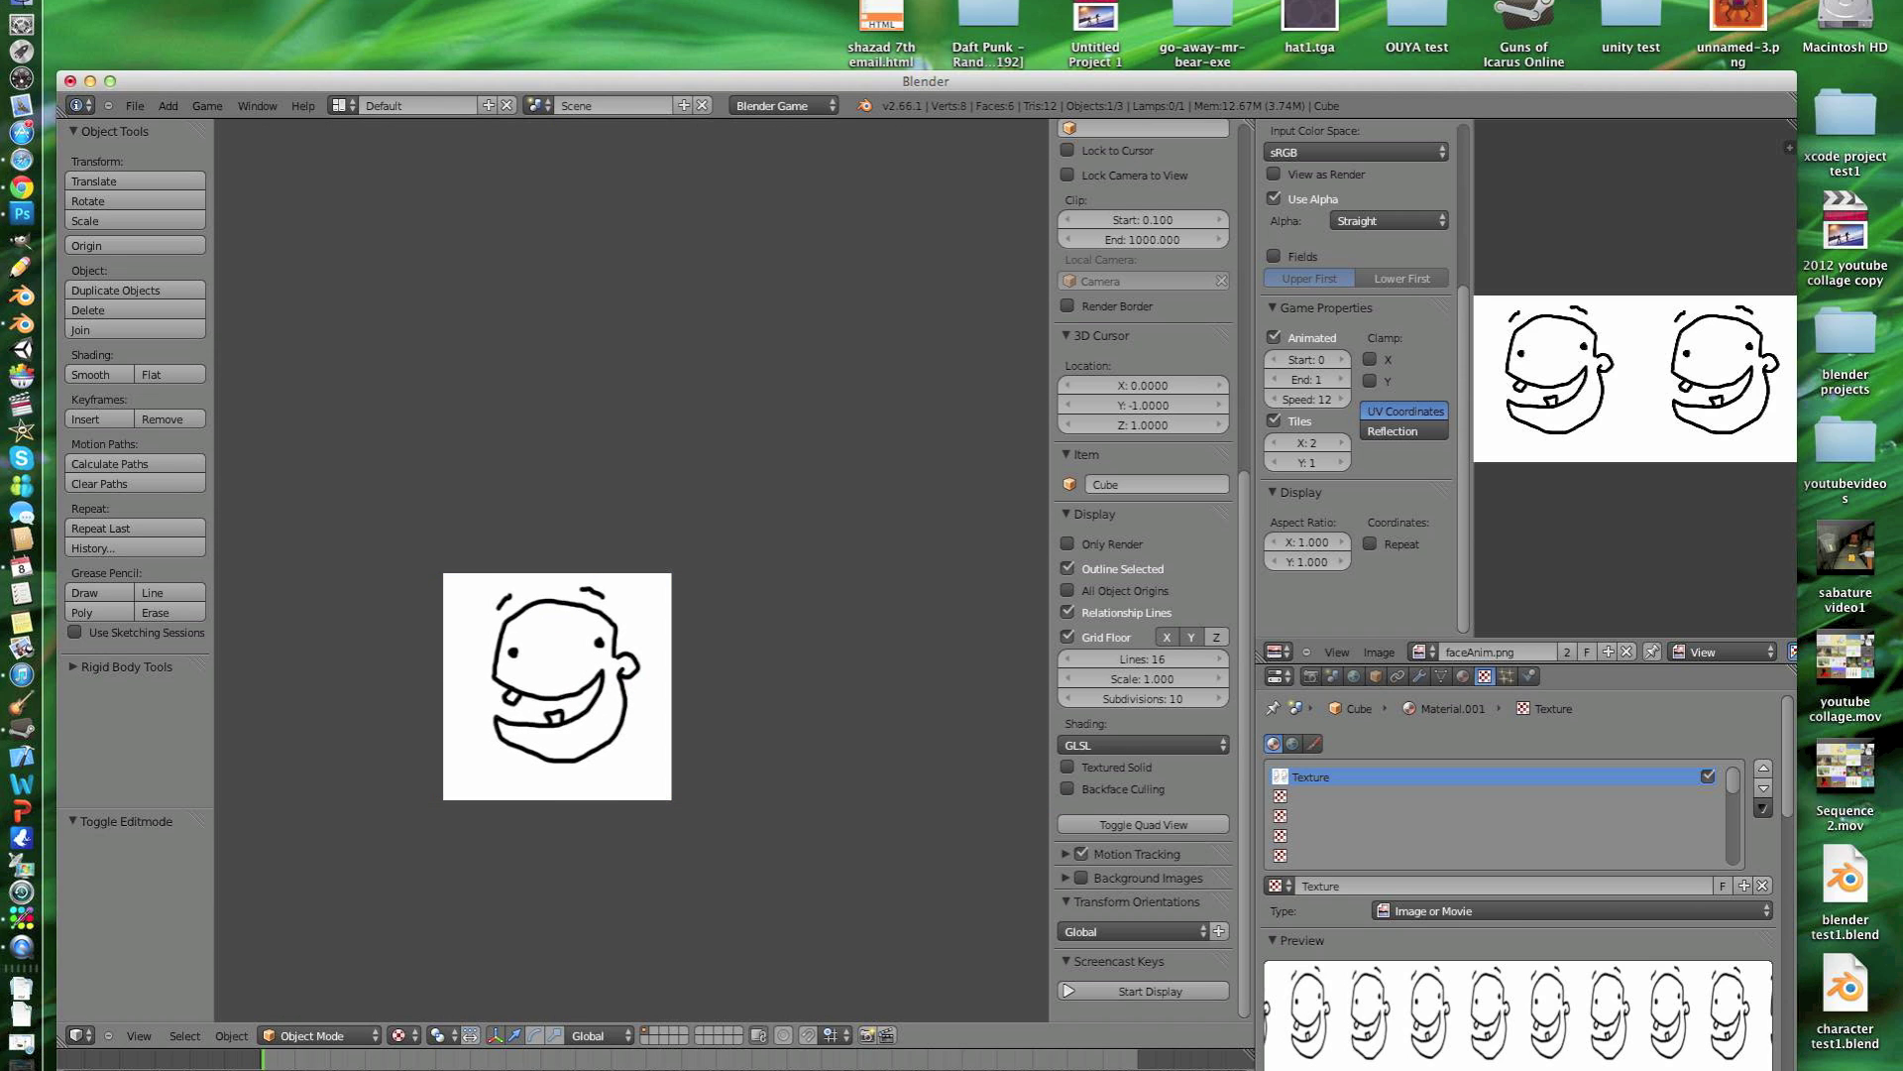
{"action": "key", "text": "Escape"}
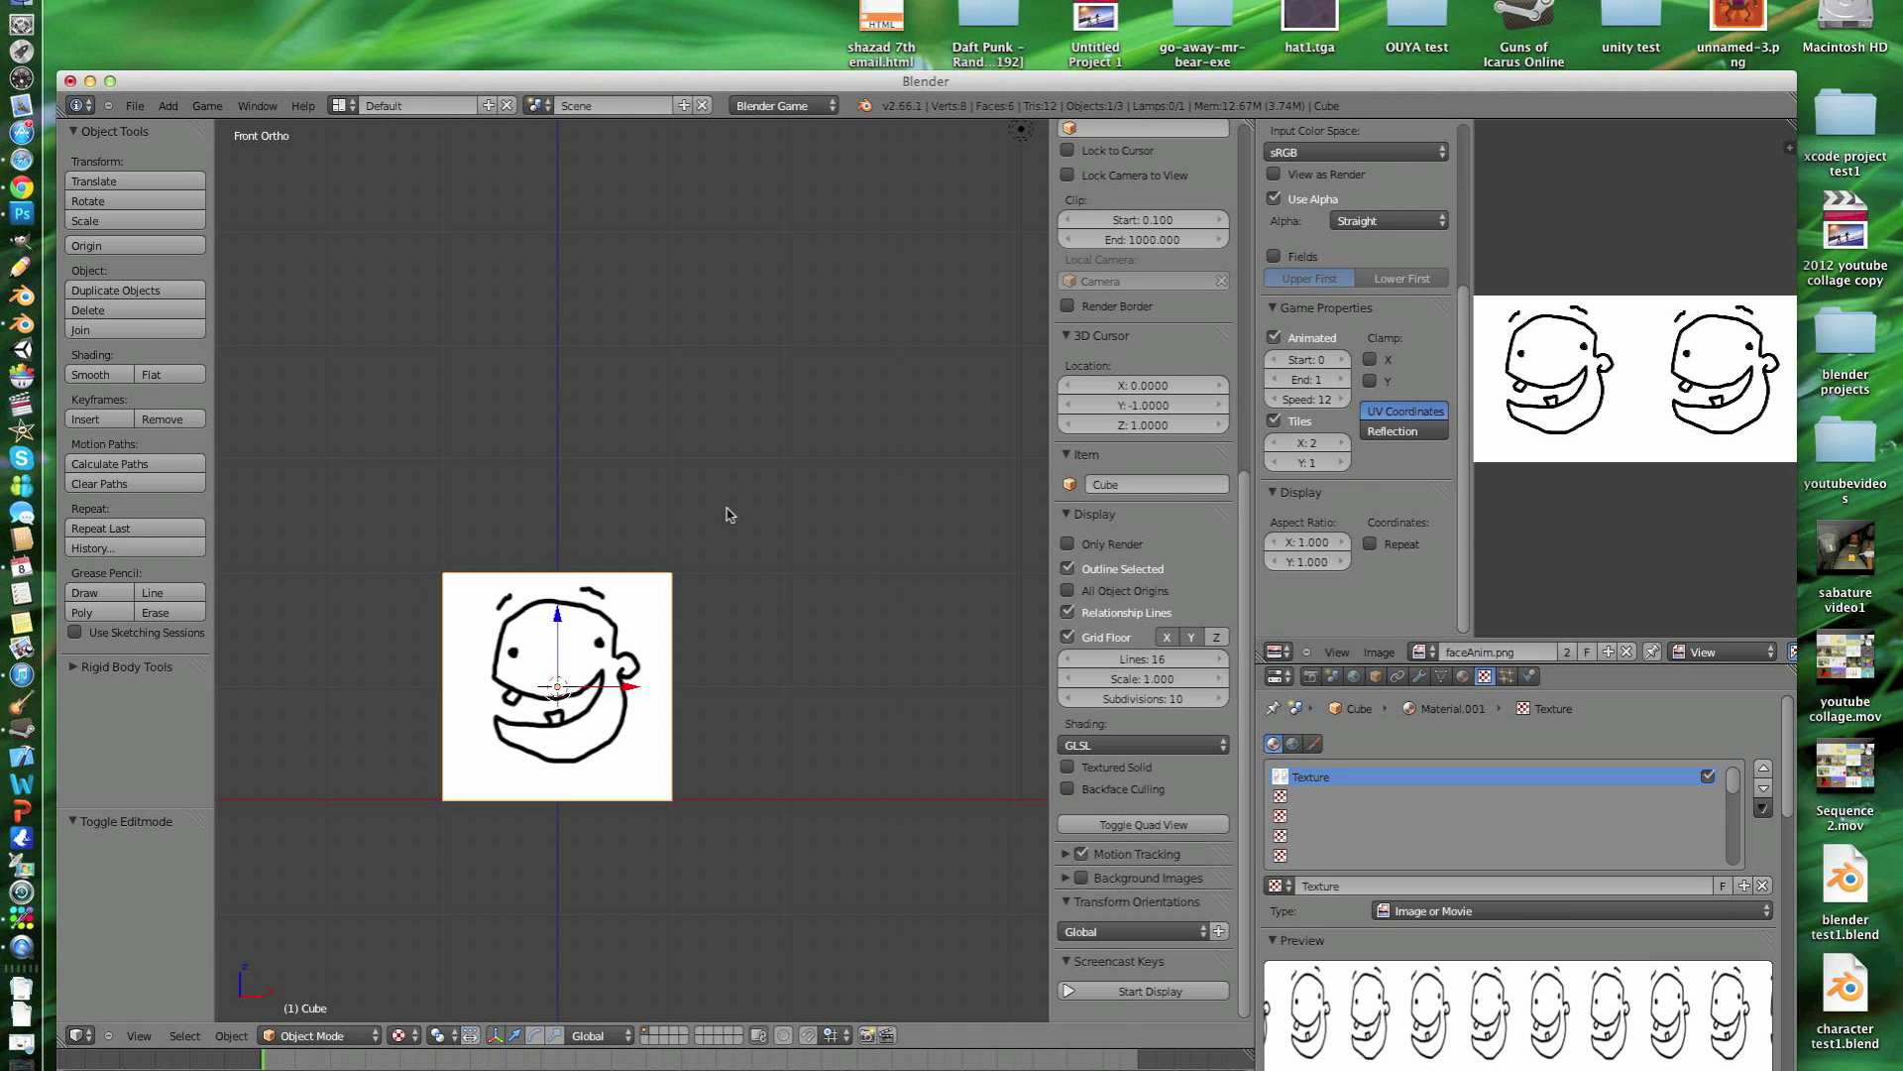
{"action": "key", "text": "Tab"}
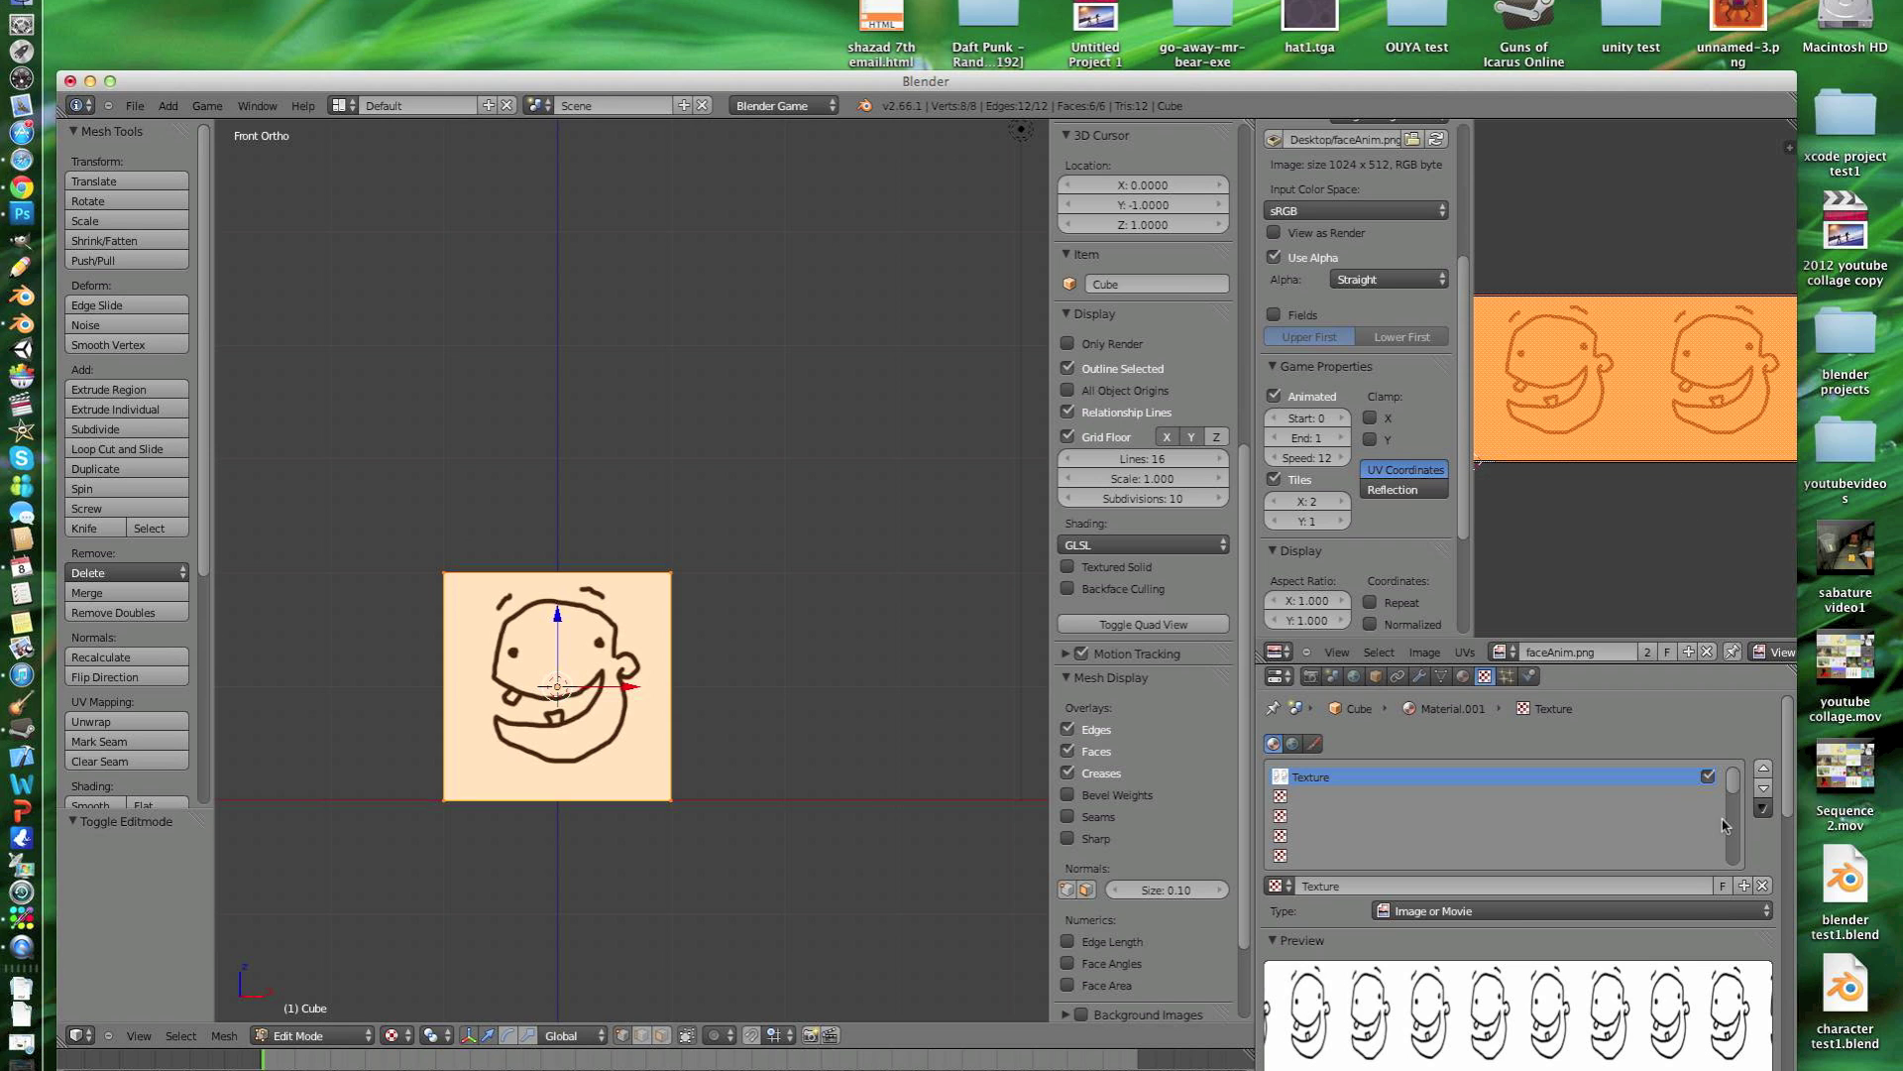
{"action": "scroll", "coordinate": [1715, 957], "scroll_direction": "down", "scroll_amount": 6}
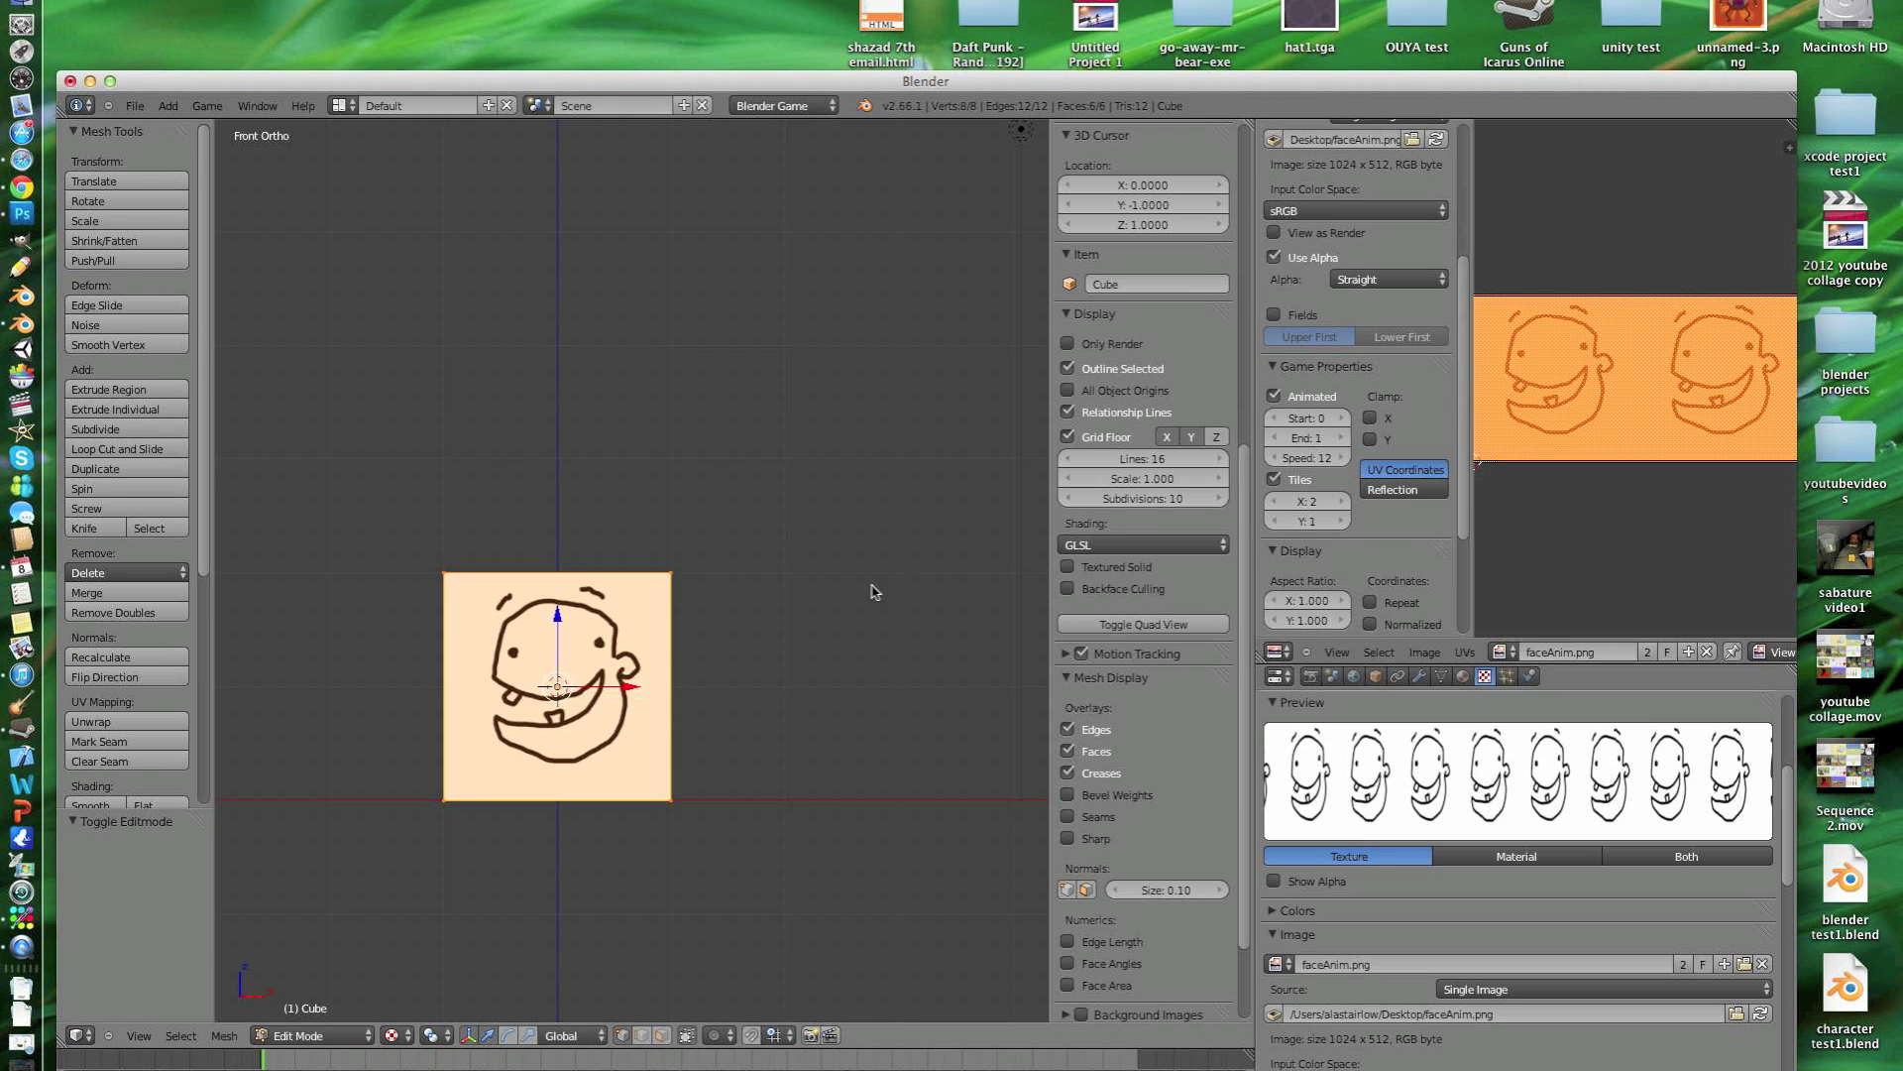
{"action": "key", "text": "Tab"}
{"action": "key", "text": "p"}
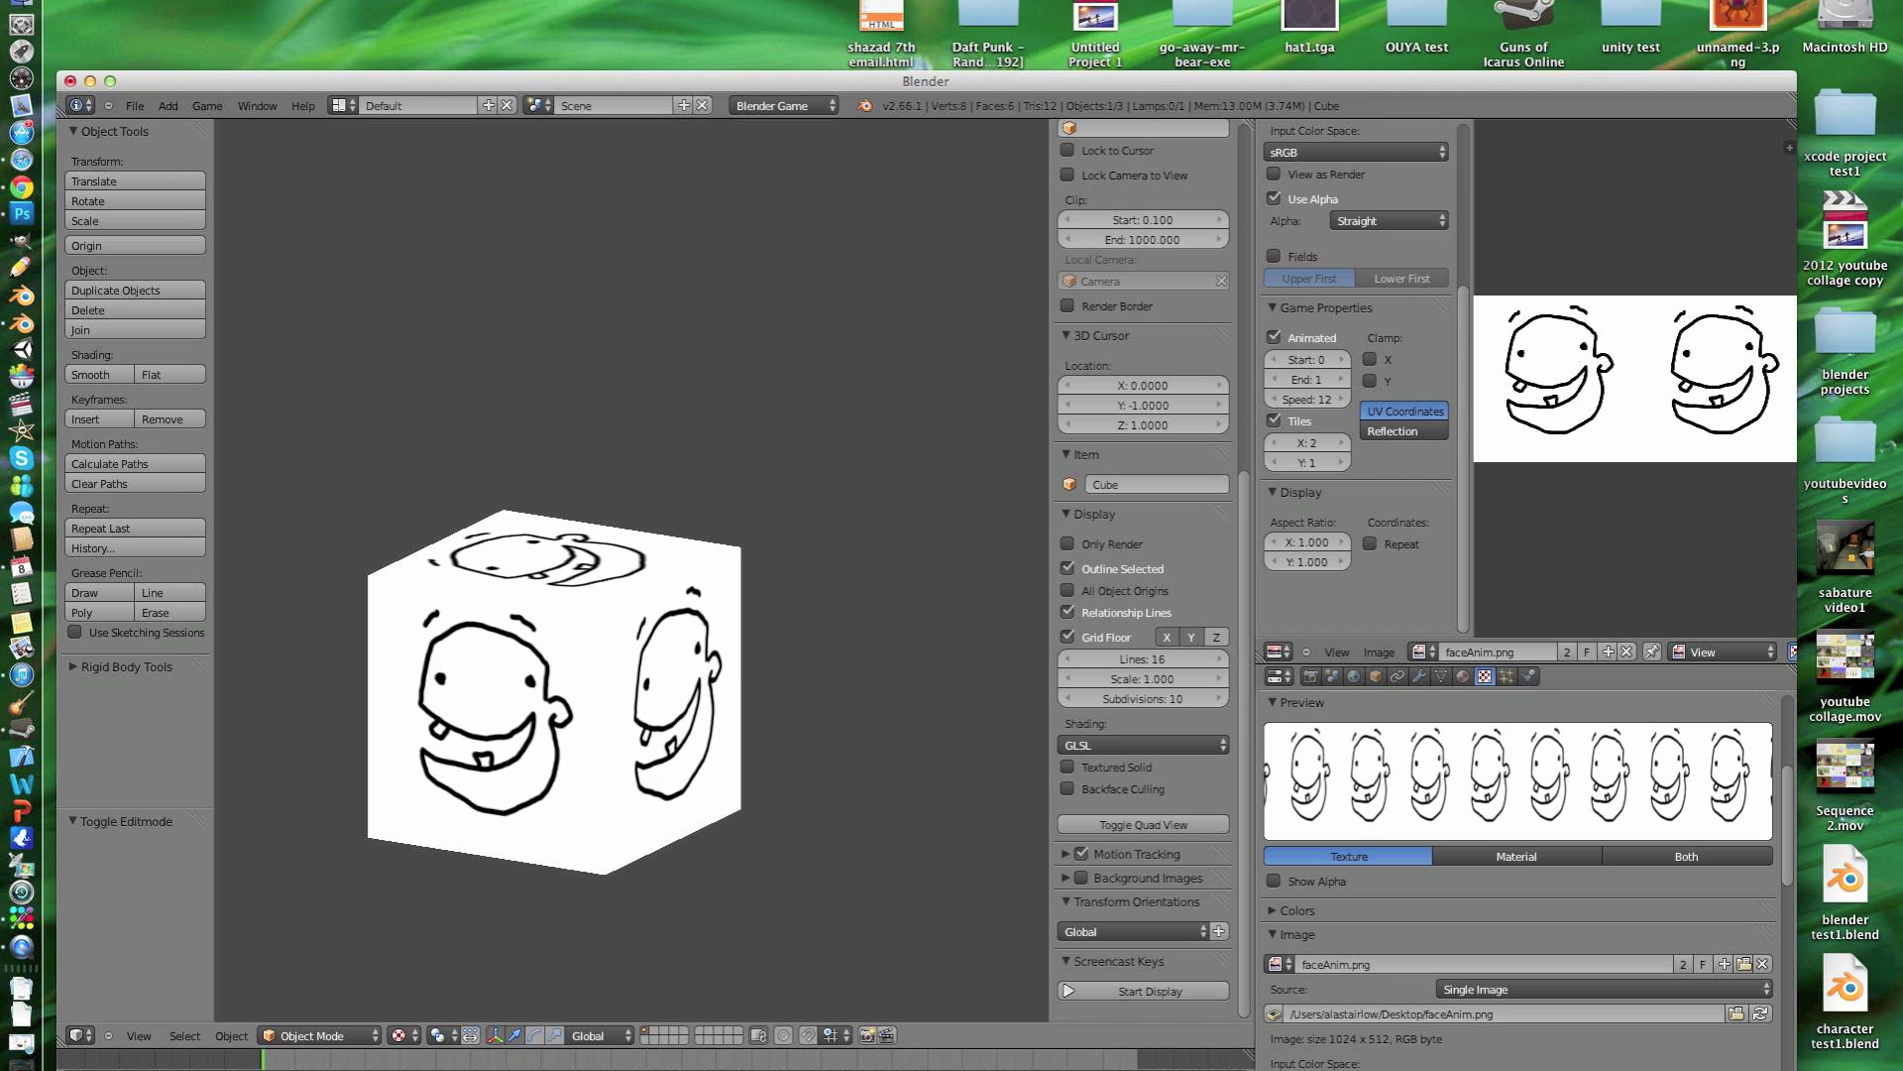
{"action": "key", "text": "Escape"}
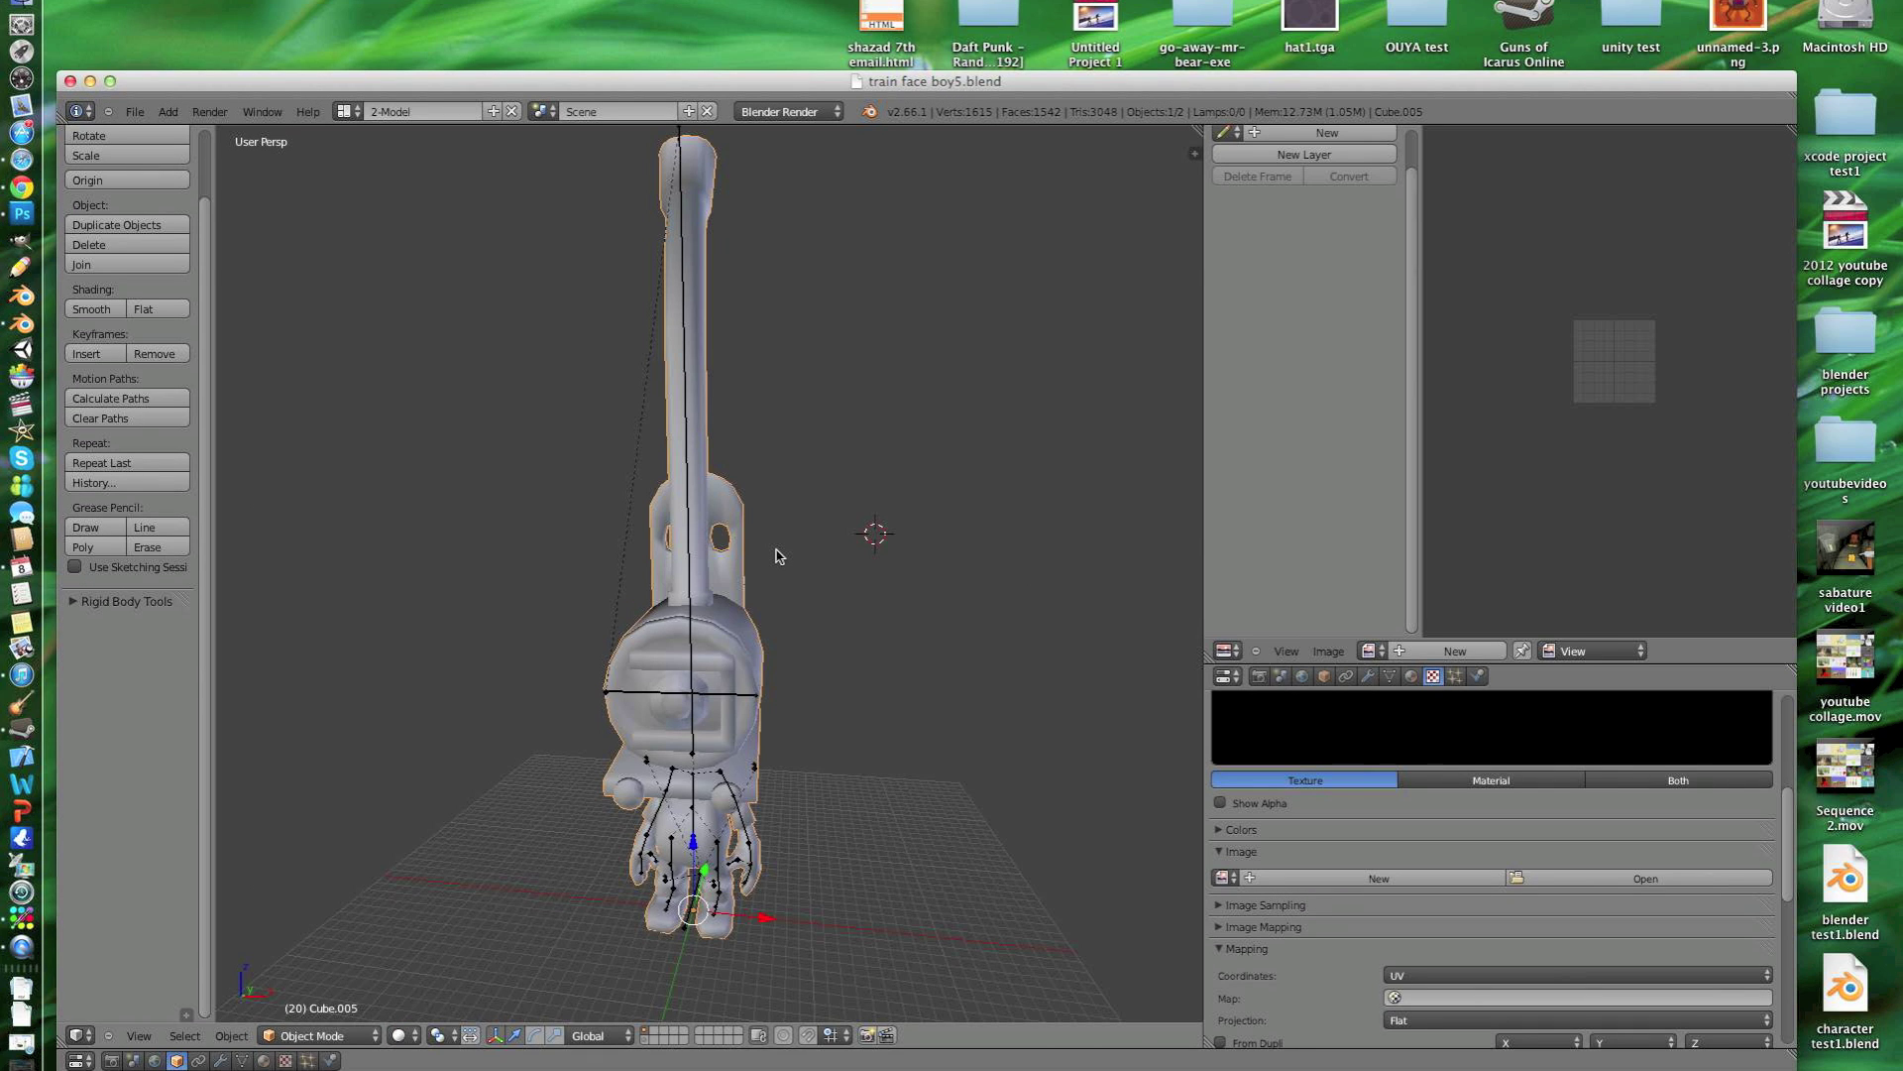
Step: Put the train-faced character mesh in train face boy5.blend into Edit Mode and view its UV layout
{"action": "key", "text": "Tab"}
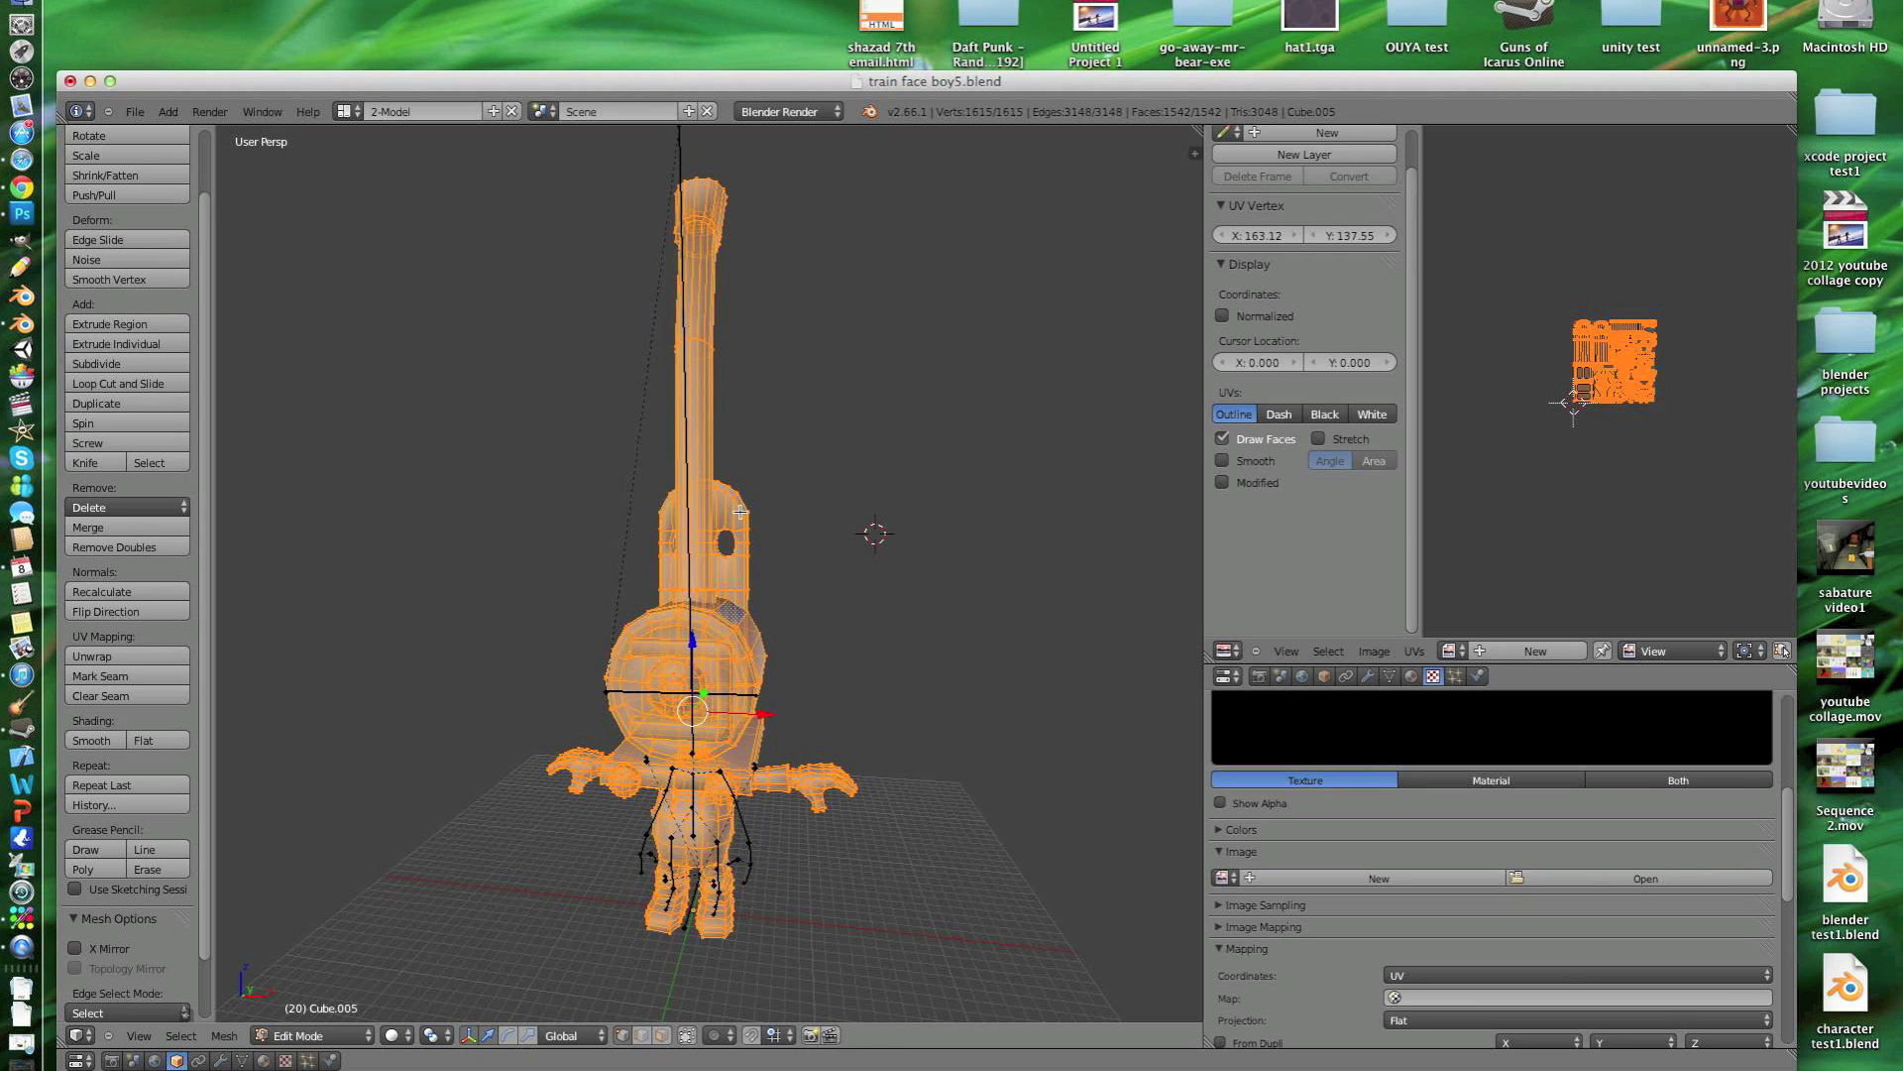
{"action": "scroll", "coordinate": [1699, 455], "scroll_direction": "up", "scroll_amount": 4}
{"action": "scroll", "coordinate": [1680, 449], "scroll_direction": "up", "scroll_amount": 2}
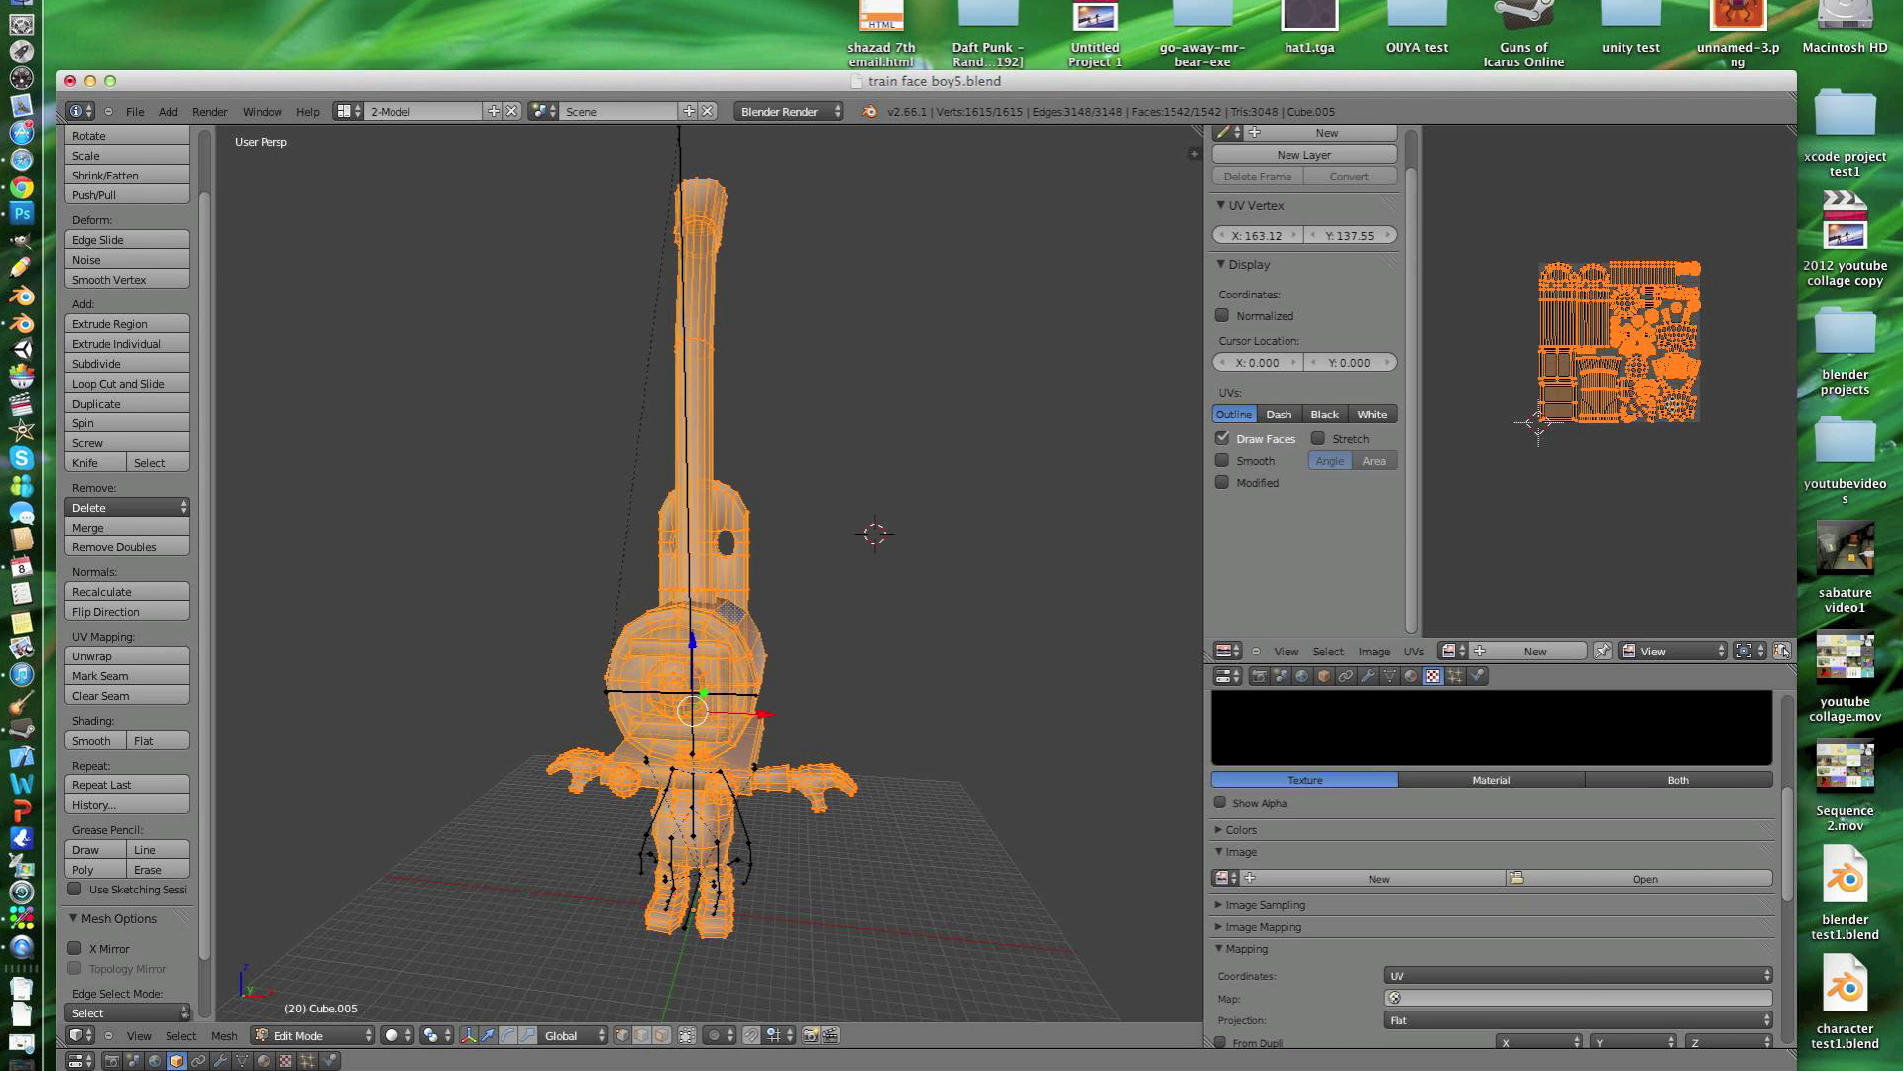
{"action": "left_click", "coordinate": [1415, 651]}
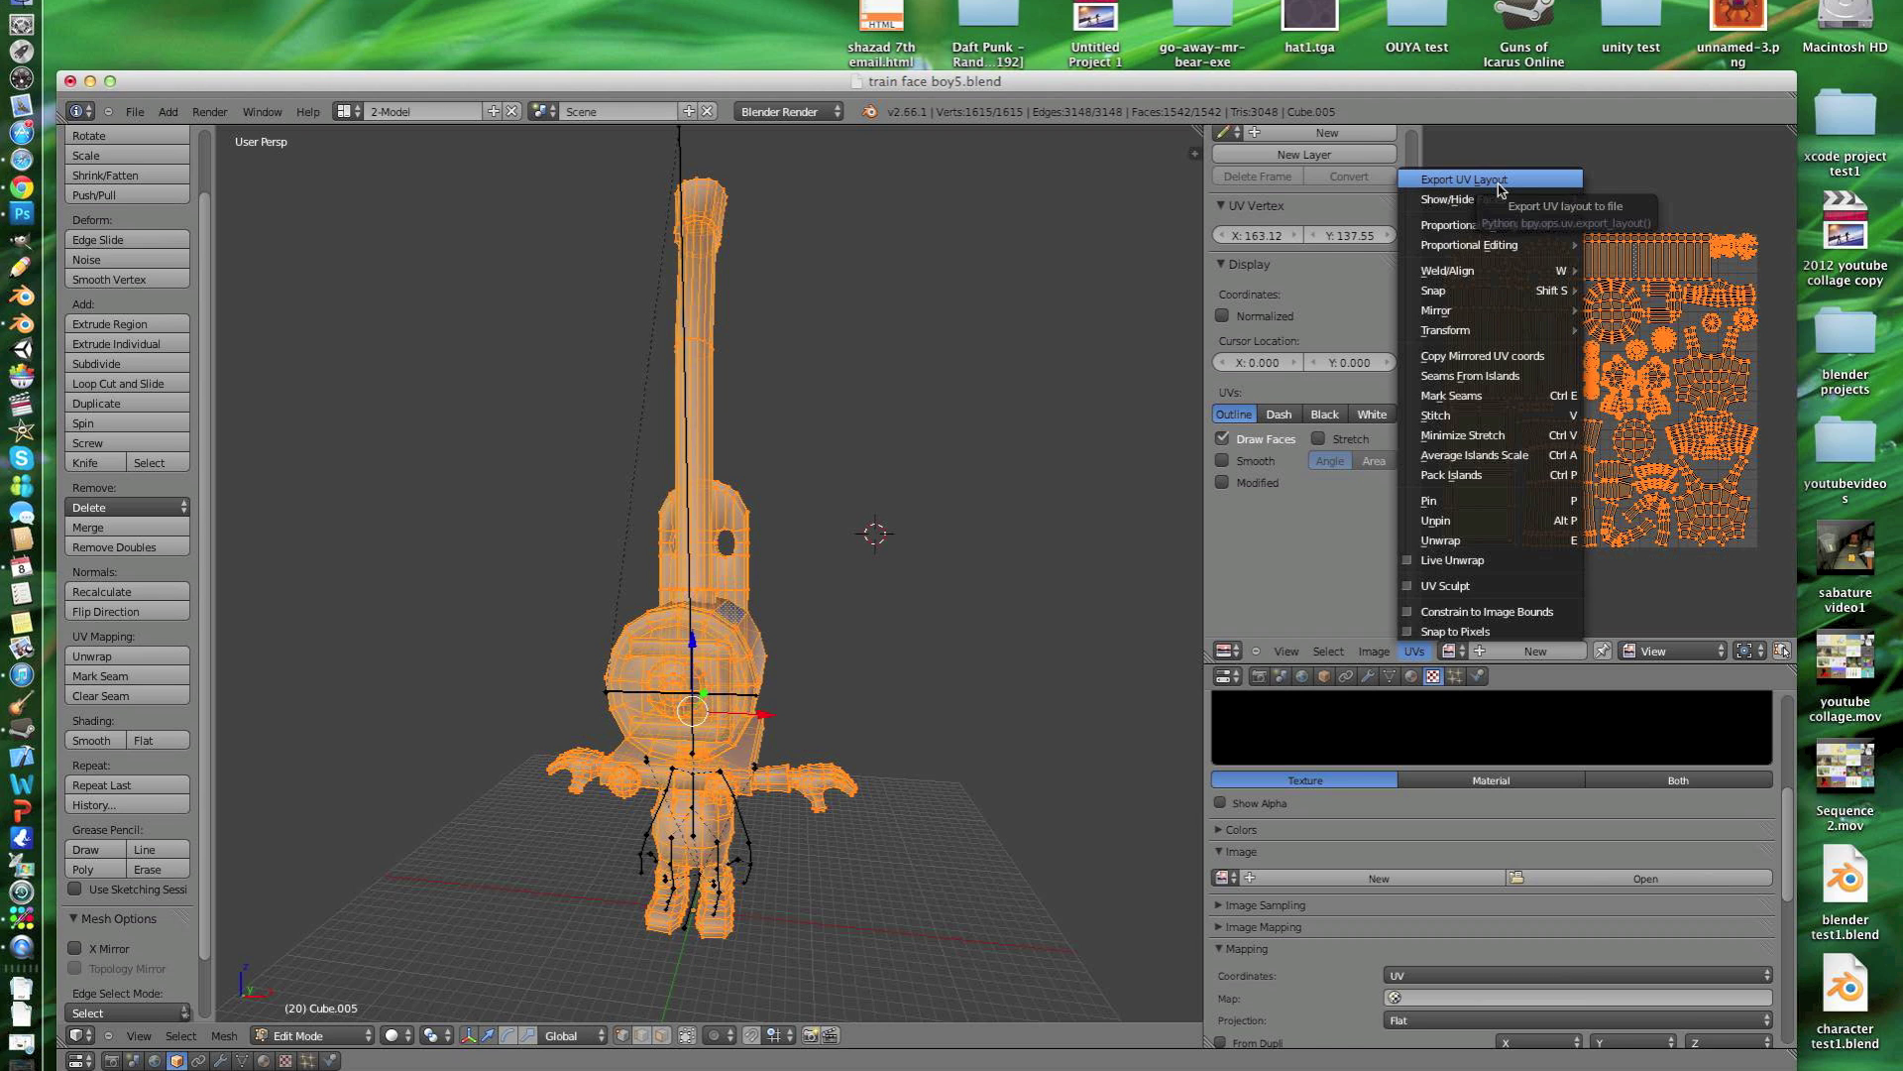
{"action": "left_click", "coordinate": [1670, 175]}
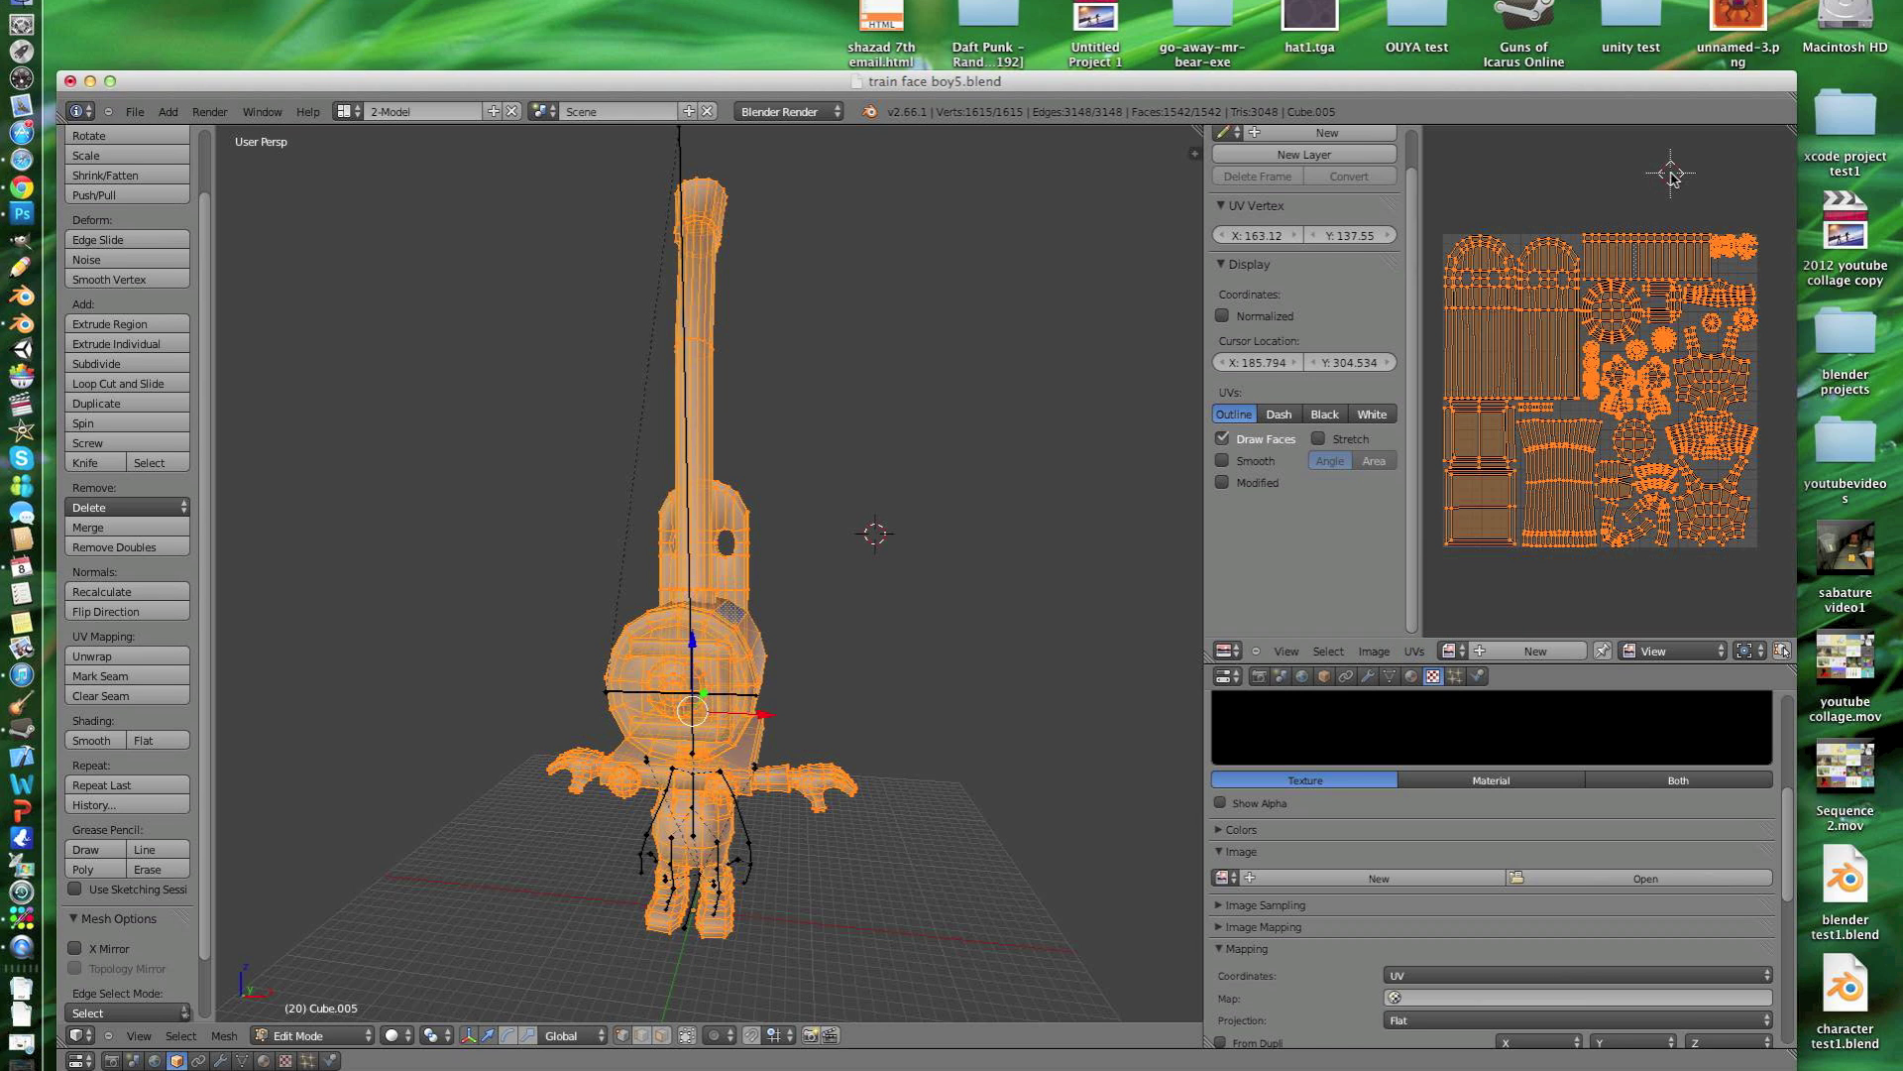
Step: Load train face boy crayon AnimMap.png from the Trainface boy folder behind the character's UV layout
{"action": "left_click", "coordinate": [1450, 652]}
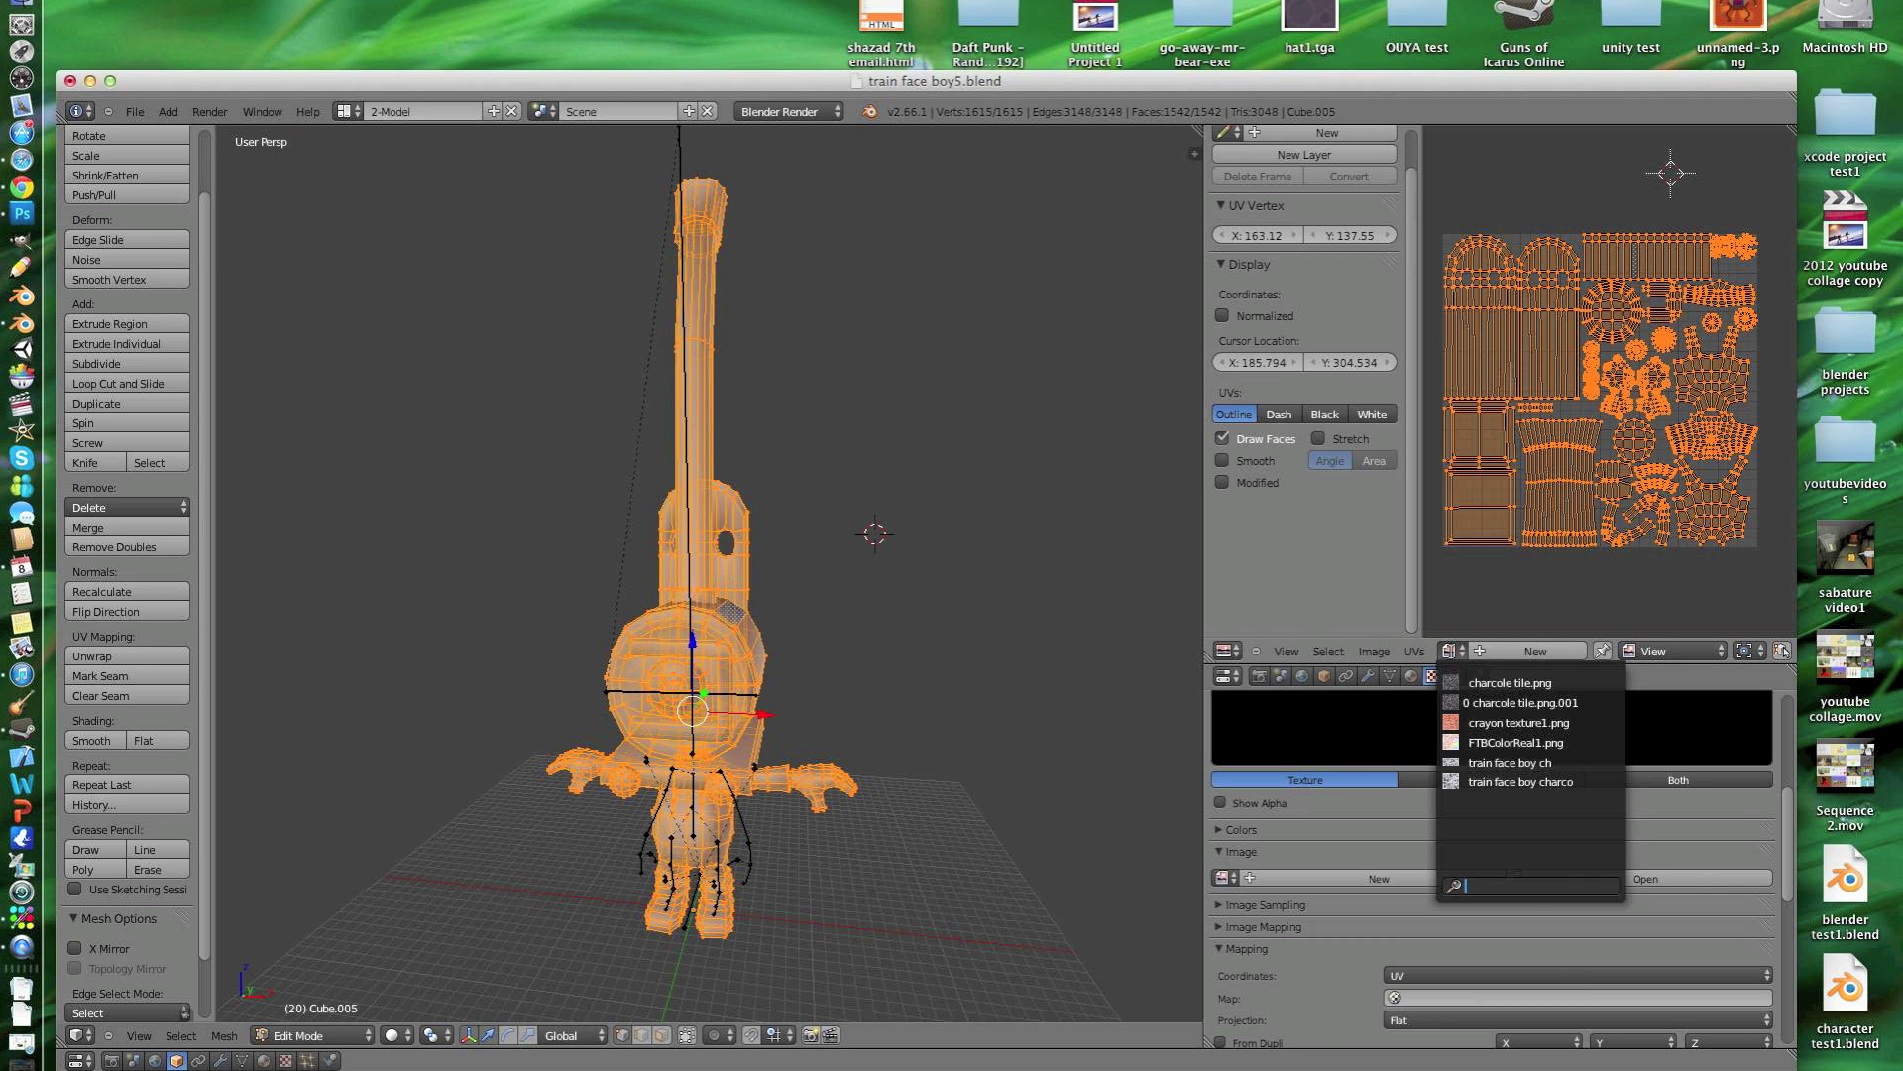
{"action": "left_click", "coordinate": [1374, 652]}
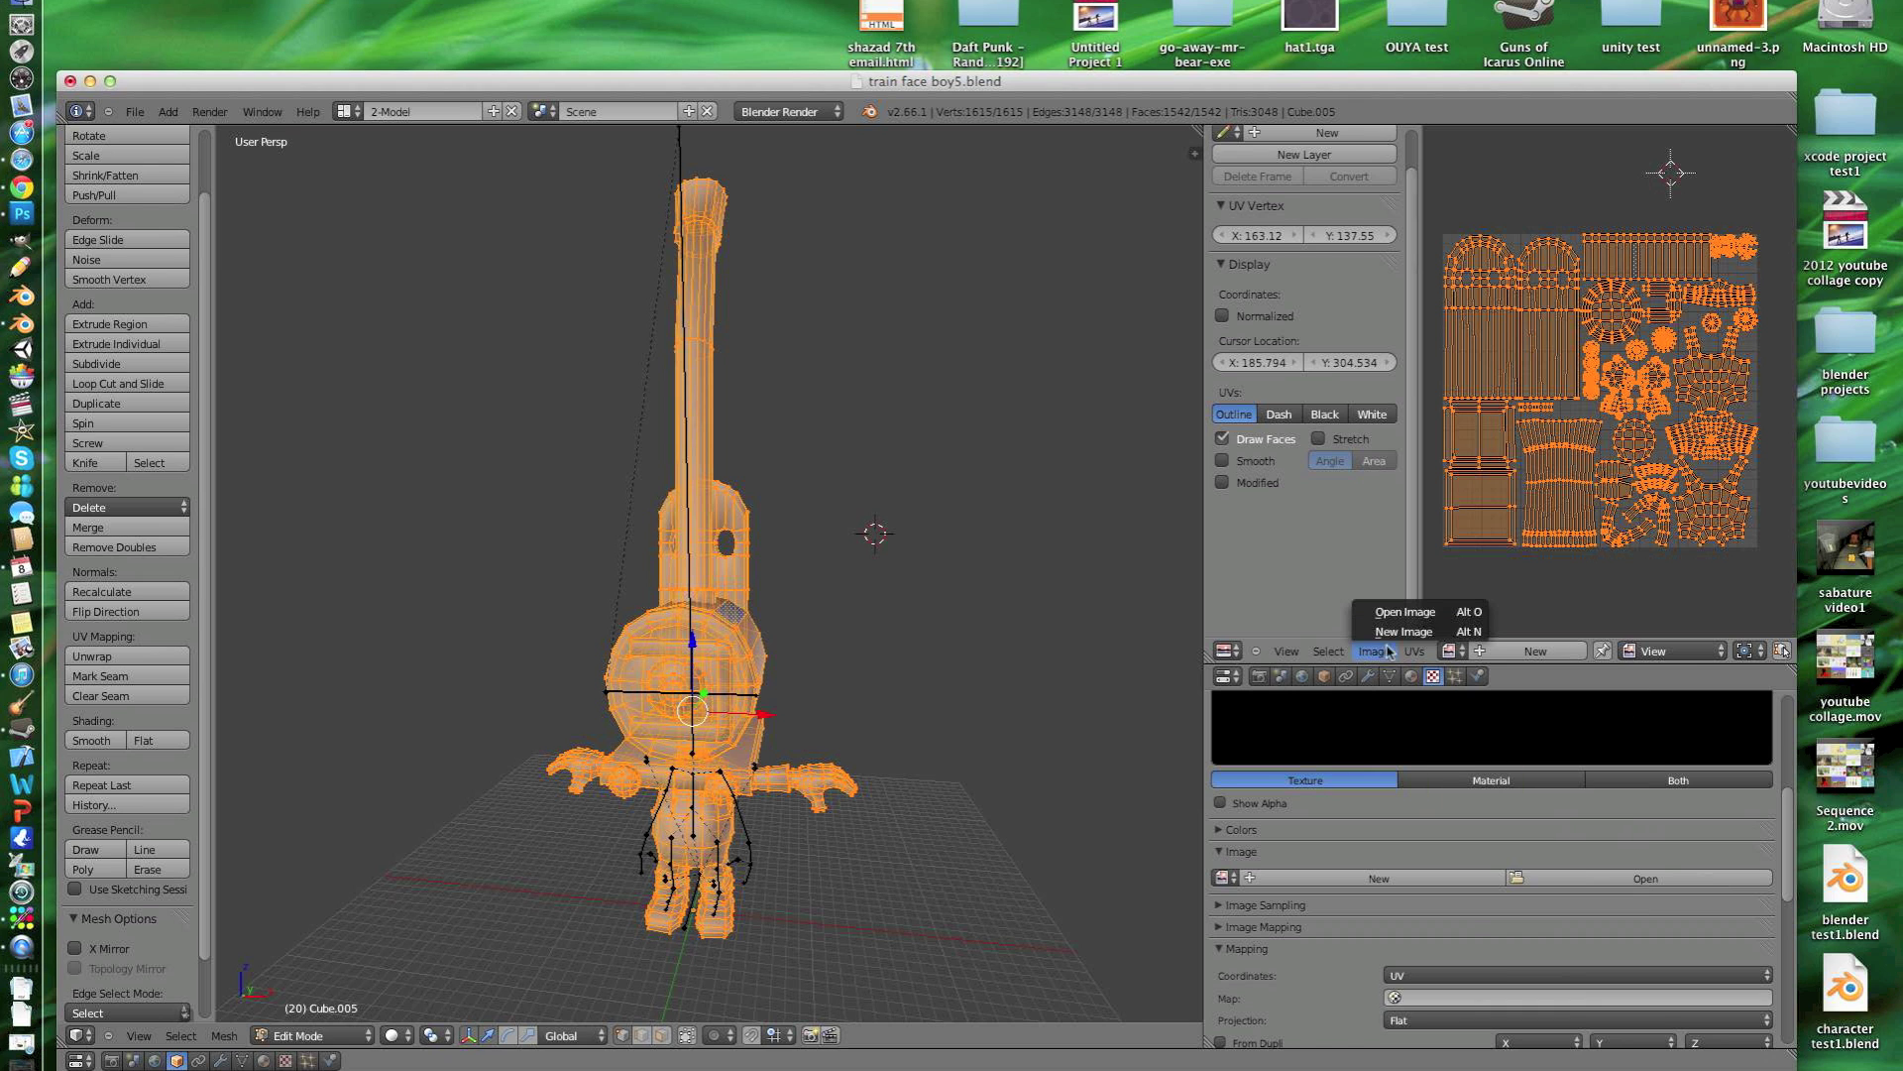
{"action": "left_click", "coordinate": [1408, 621]}
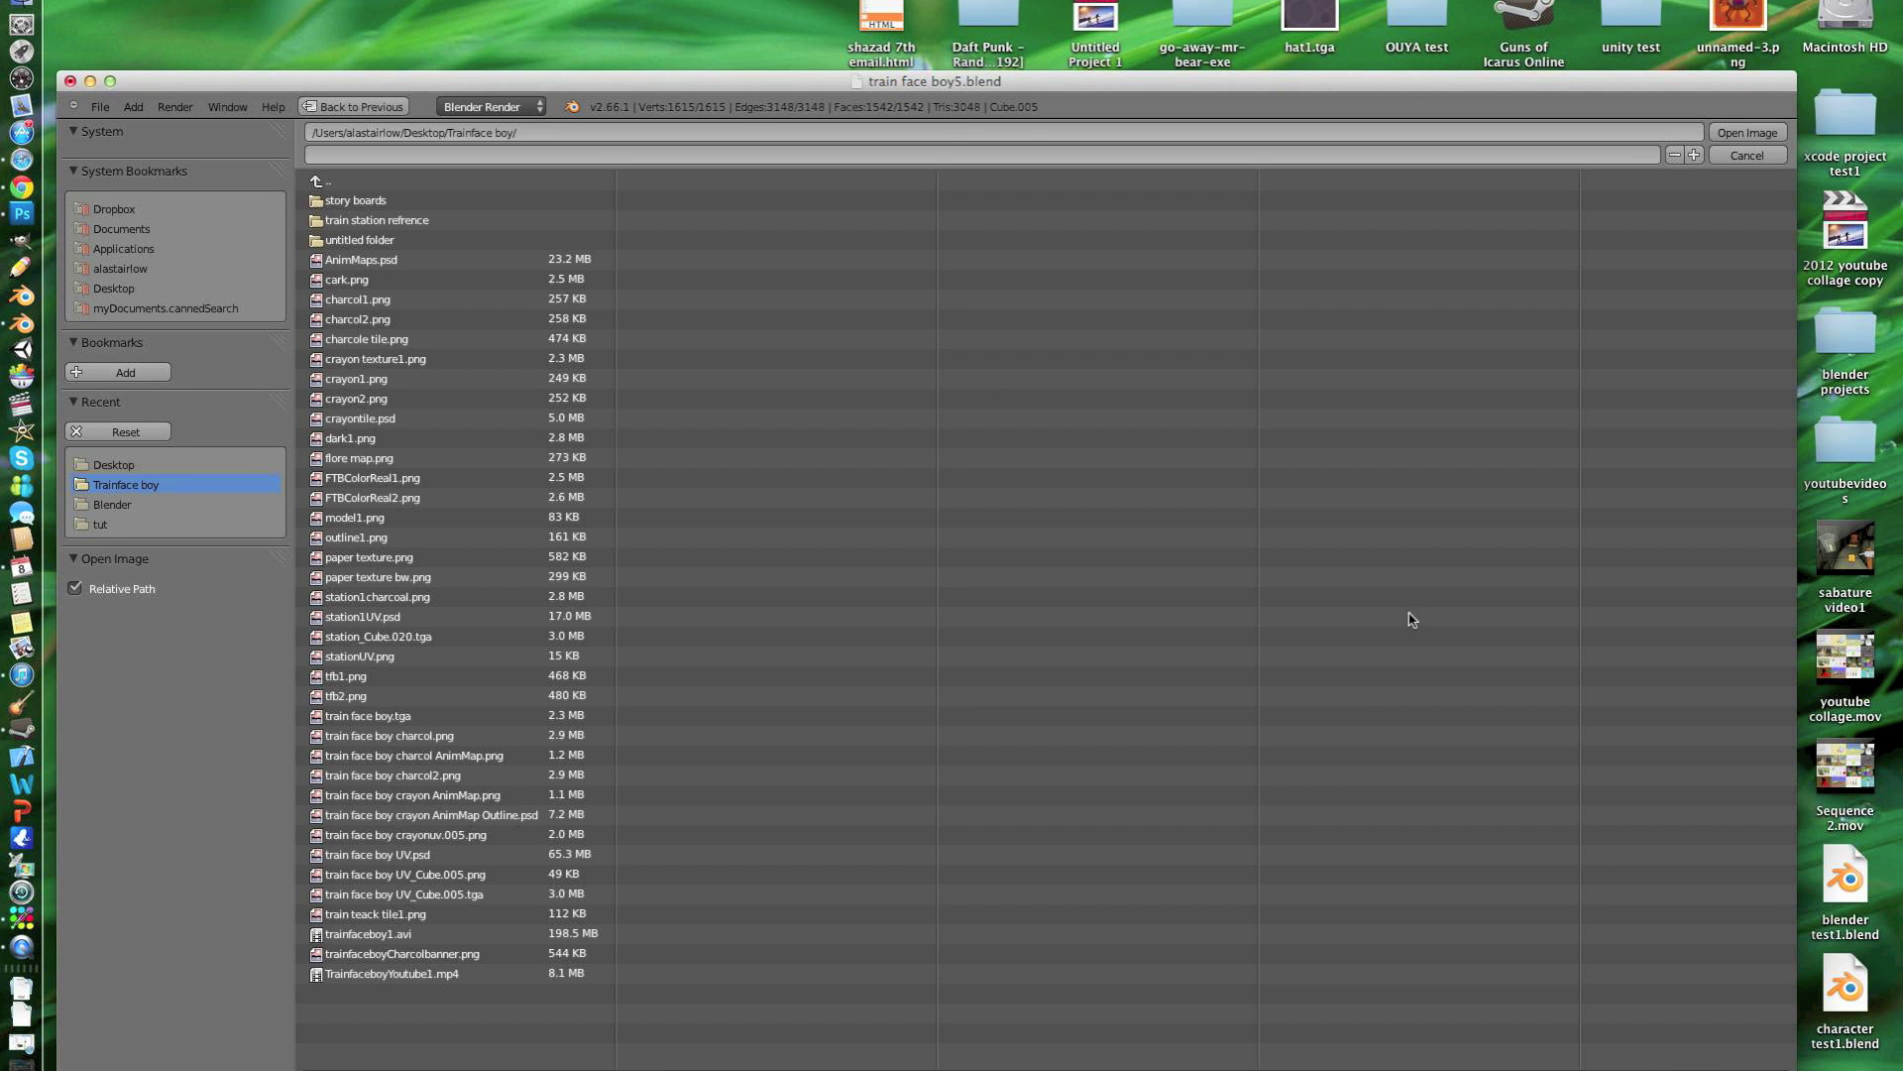
{"action": "left_click", "coordinate": [507, 797]}
{"action": "left_click", "coordinate": [1748, 133]}
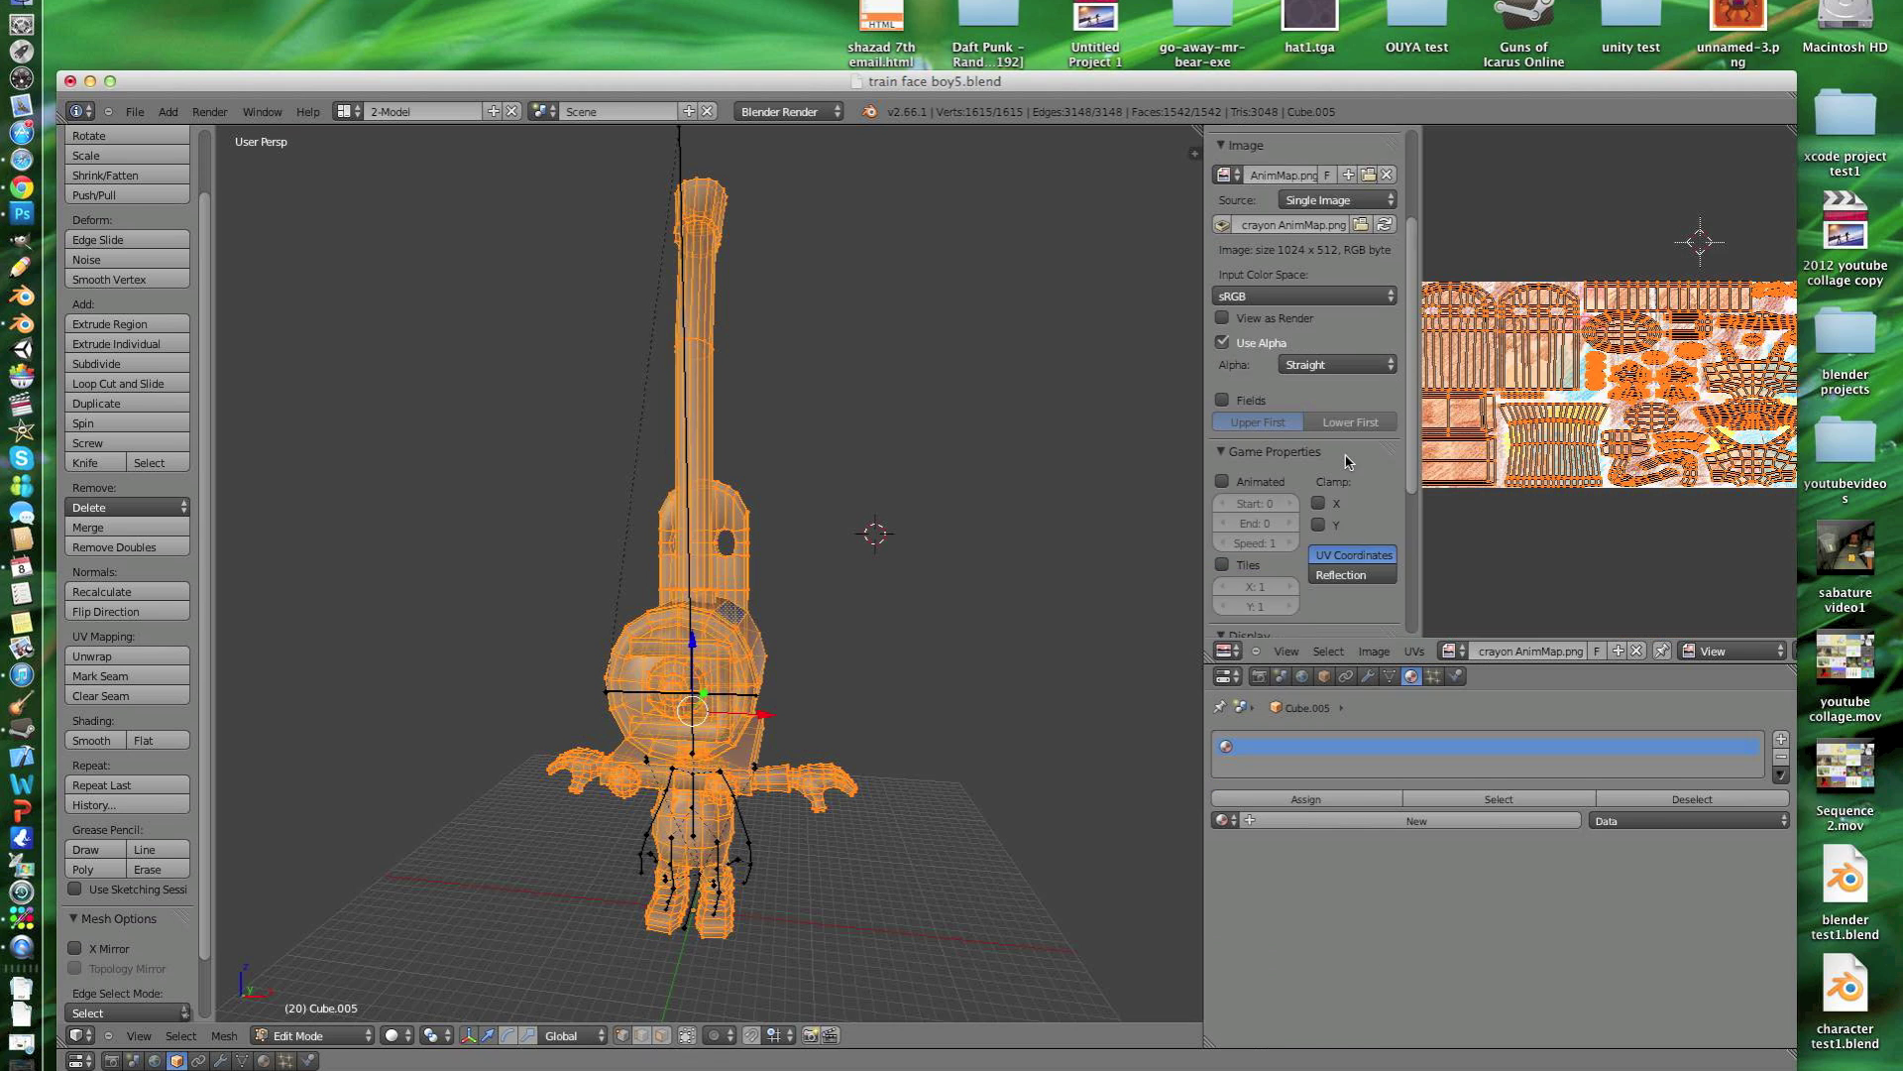
Step: Enable Tiles with X set to 2 and Animated with End 1 and Speed 12 for the crayon AnimMap image
{"action": "scroll", "coordinate": [1337, 472], "scroll_direction": "down", "scroll_amount": 2}
{"action": "left_click", "coordinate": [1222, 485]}
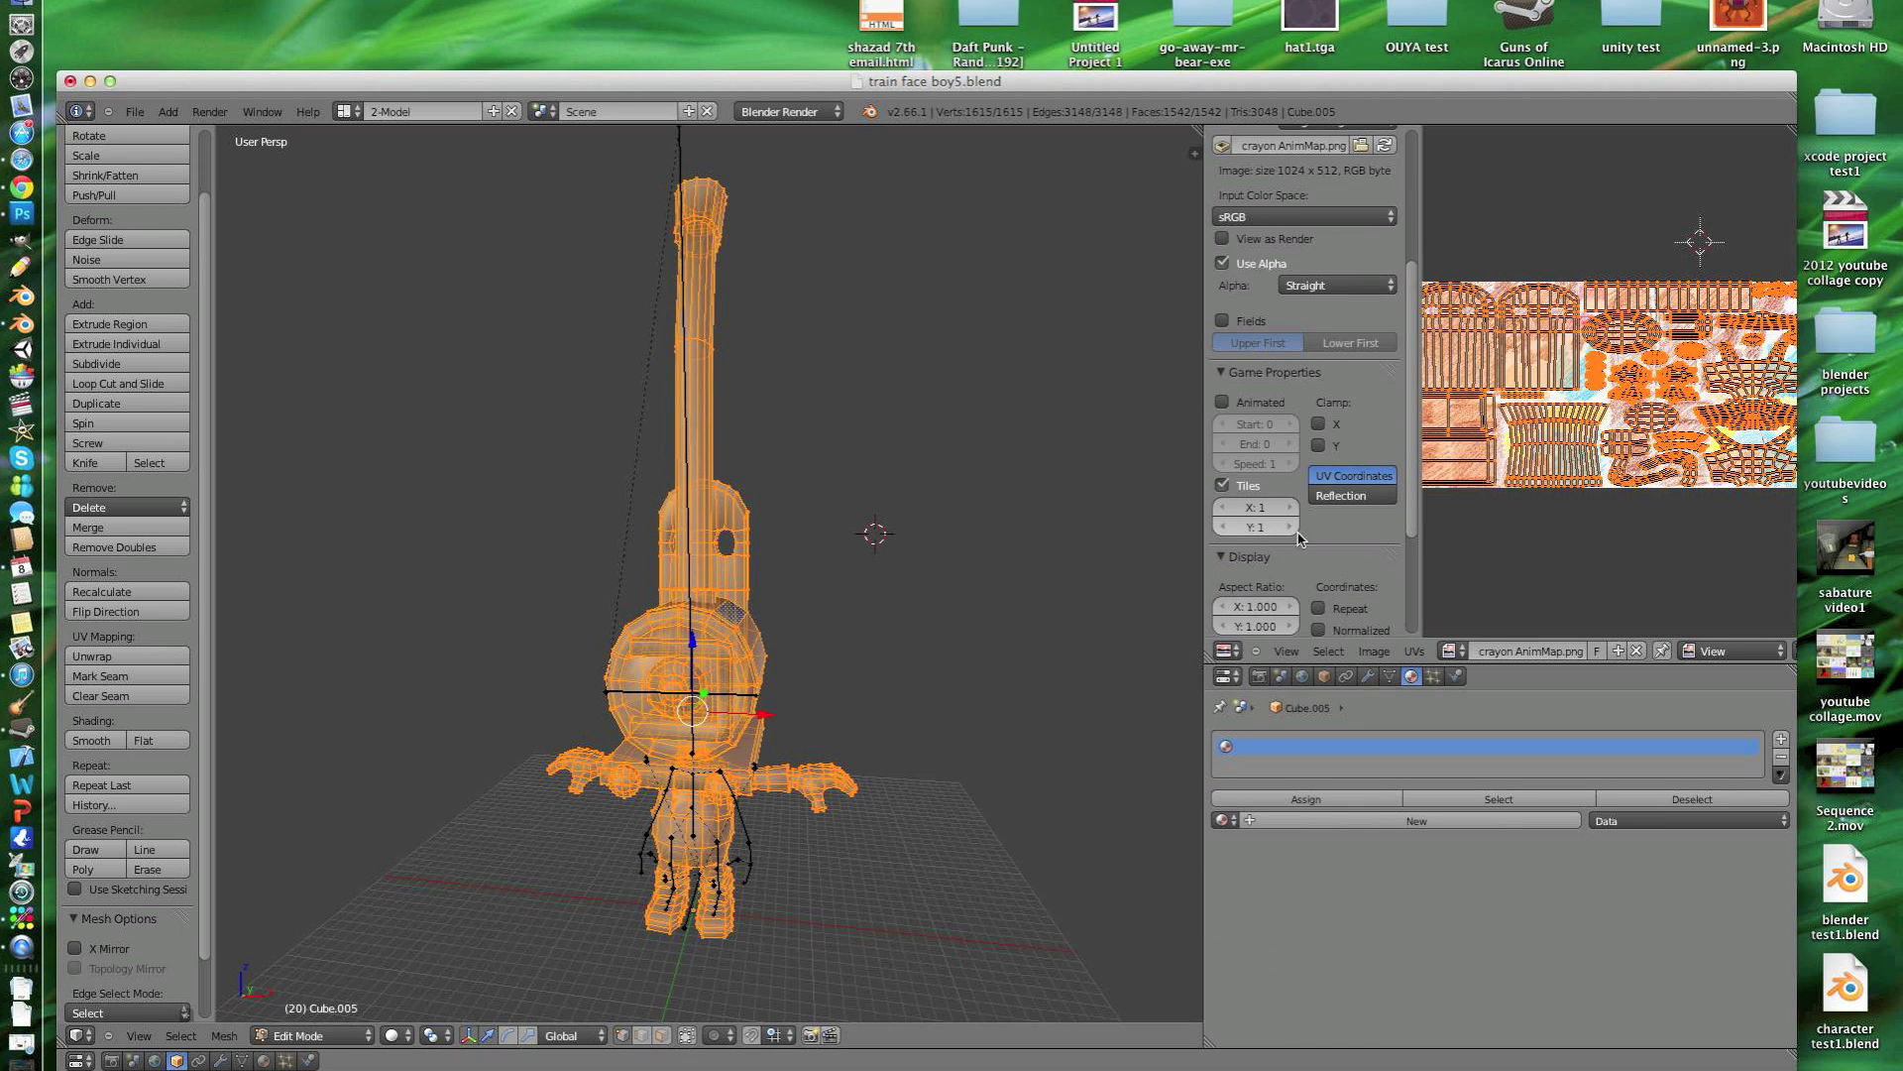
{"action": "left_click", "coordinate": [1292, 508]}
{"action": "left_click", "coordinate": [1223, 401]}
{"action": "left_click", "coordinate": [1291, 443]}
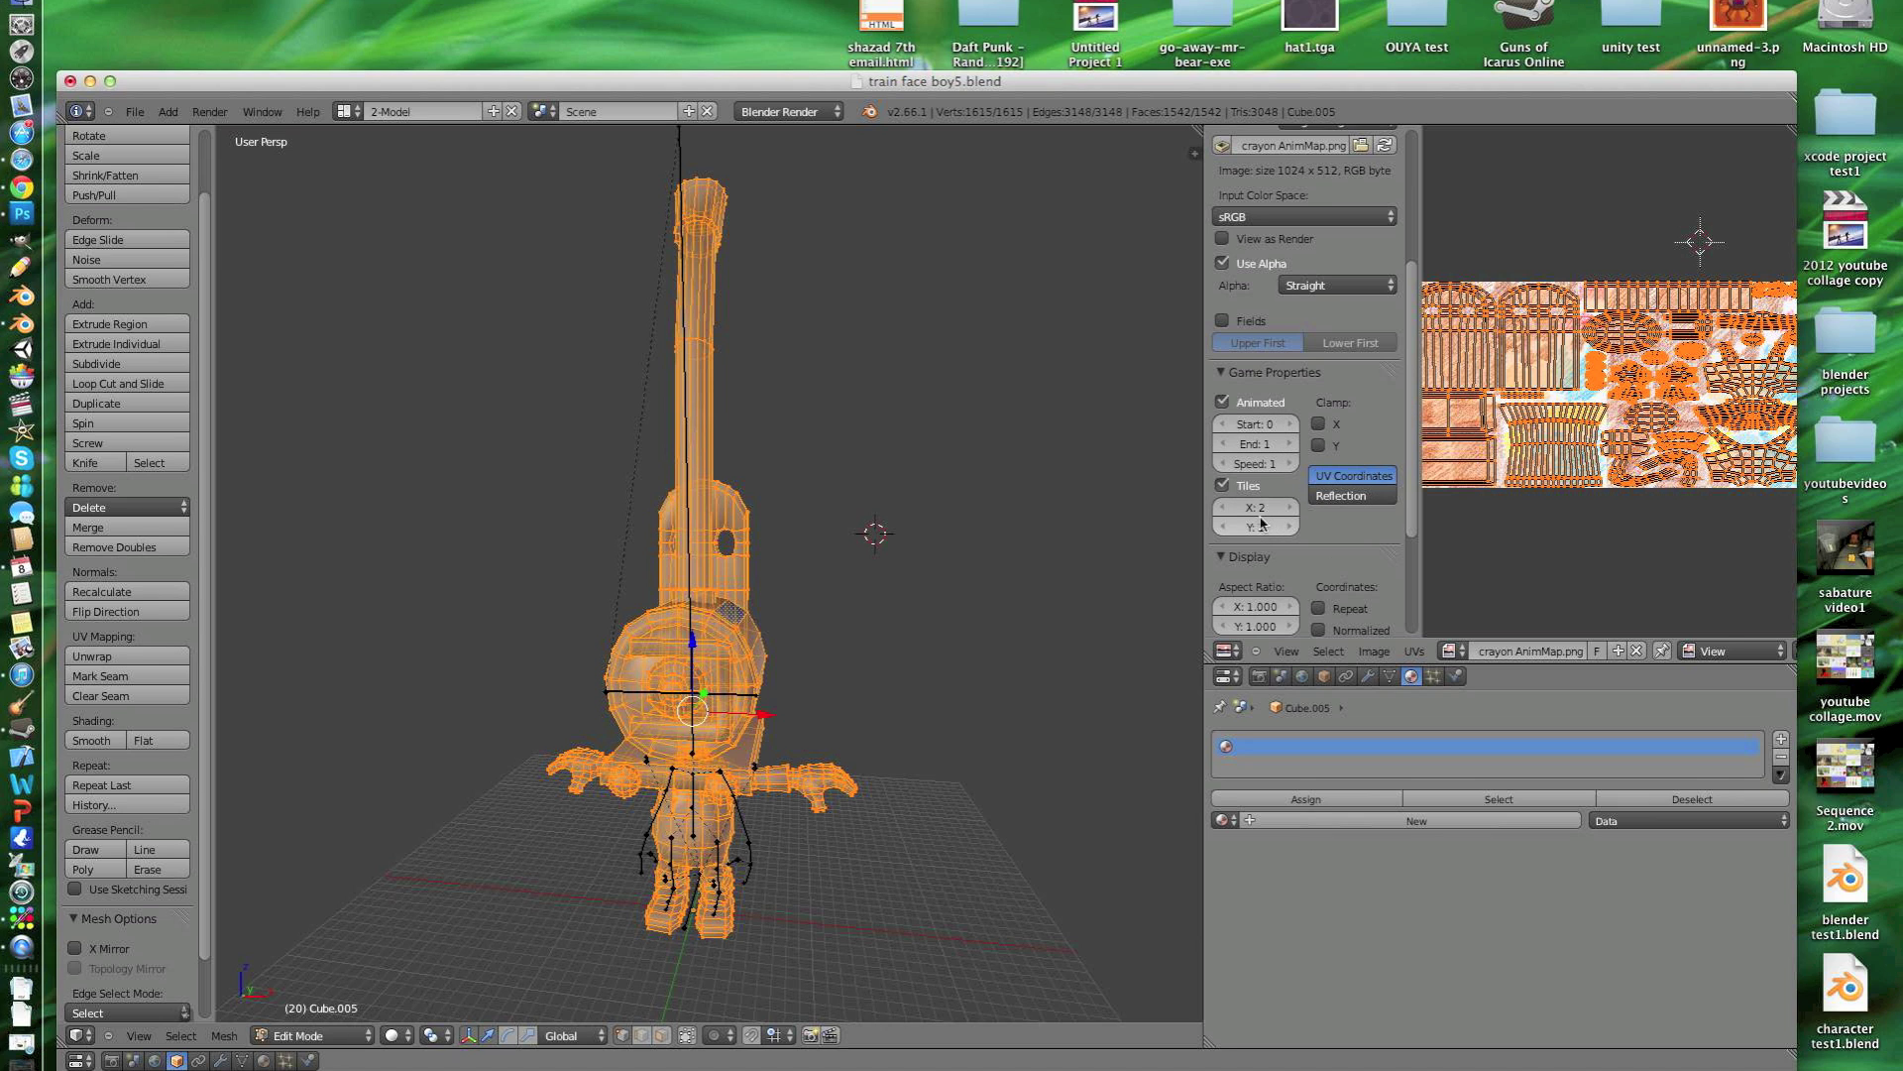
{"action": "left_click", "coordinate": [1256, 463]}
{"action": "key", "text": "Return"}
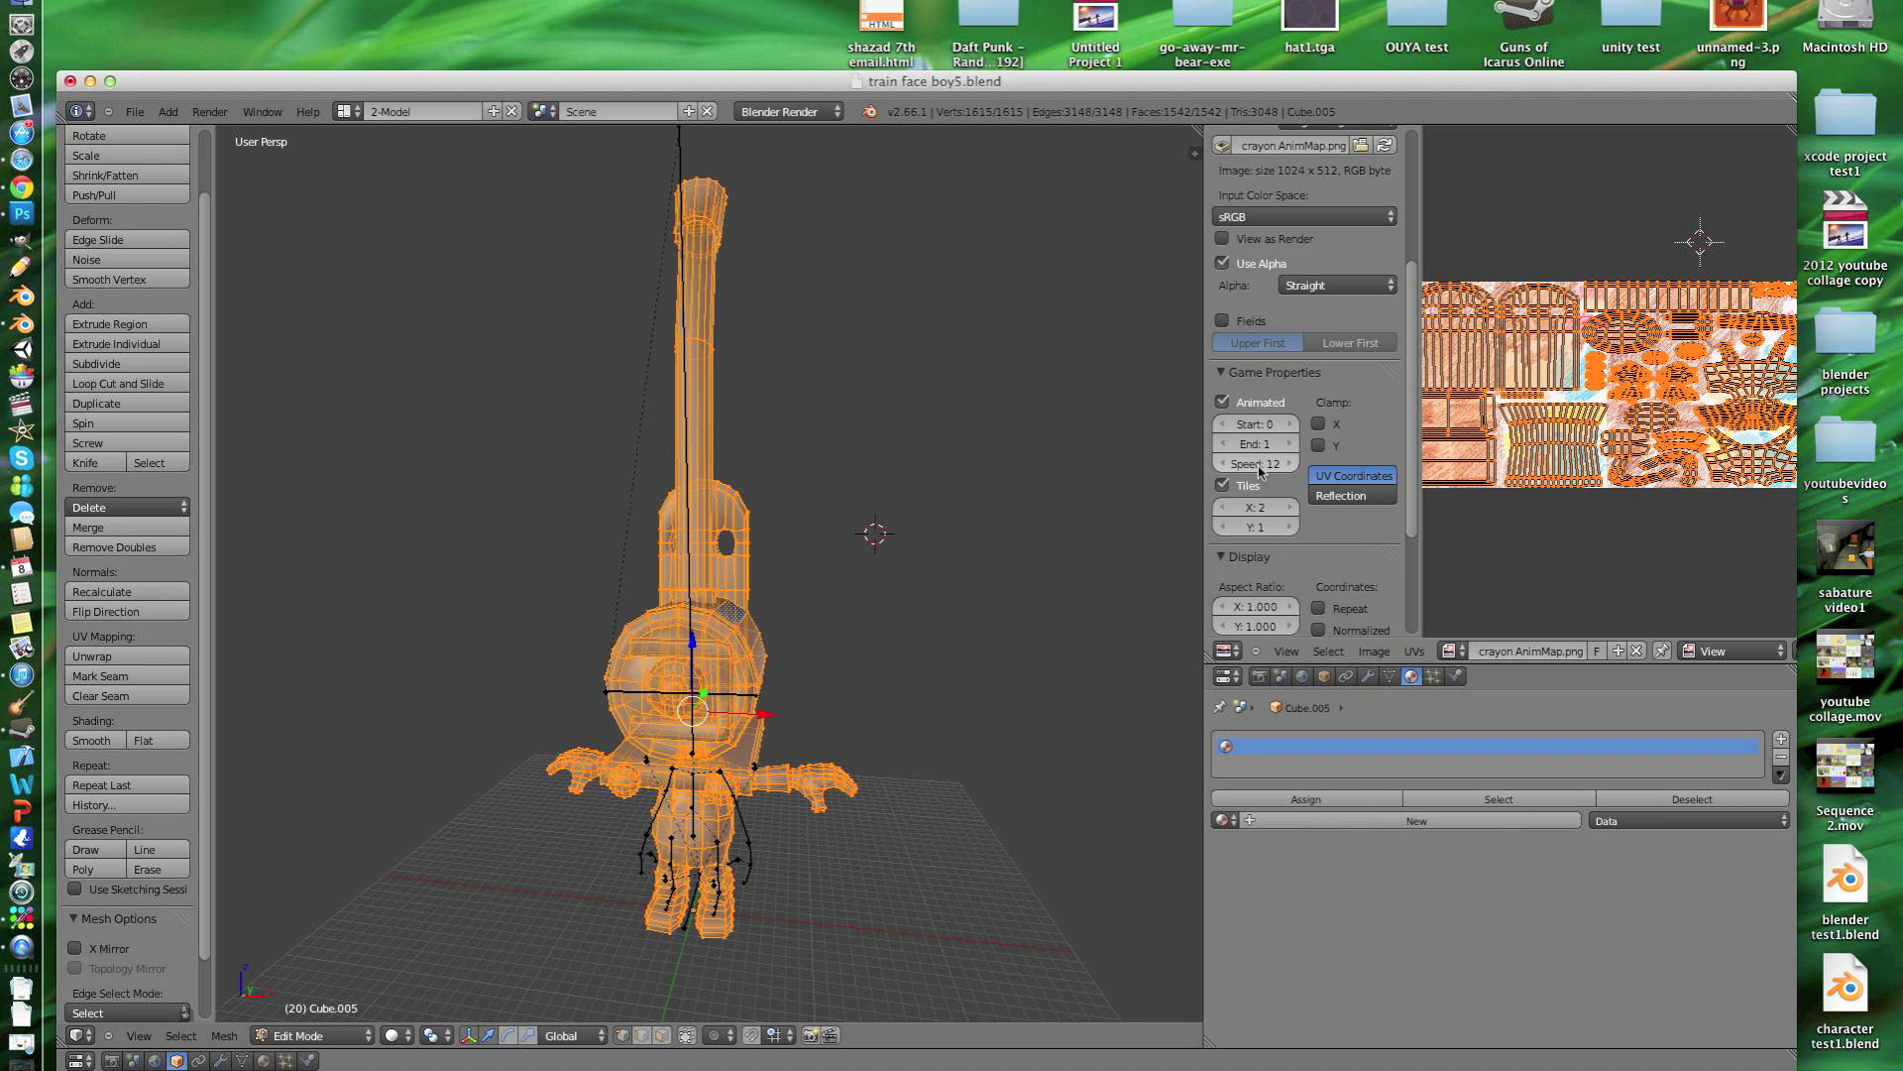
Step: Add a new material to the character and make it Shadeless
{"action": "left_click", "coordinate": [1428, 821]}
{"action": "scroll", "coordinate": [1431, 828], "scroll_direction": "down", "scroll_amount": 8}
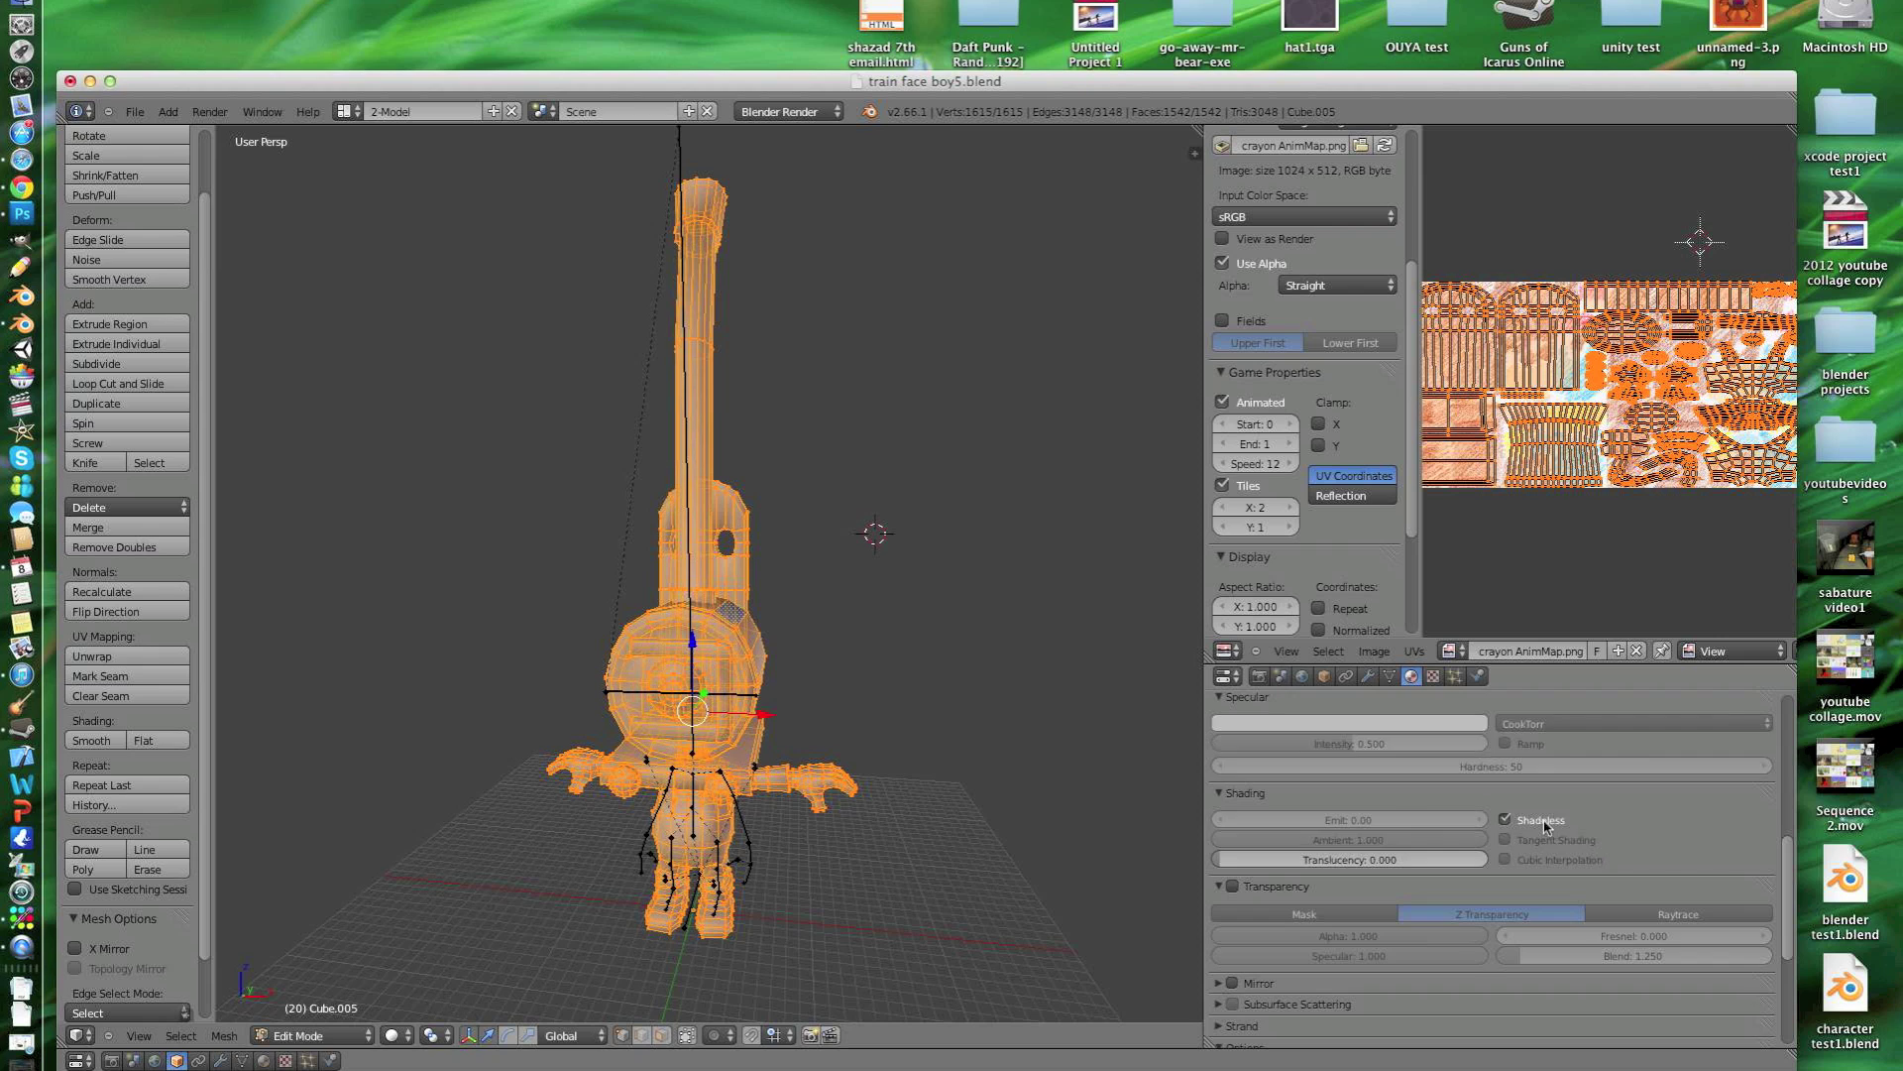
{"action": "scroll", "coordinate": [1556, 838], "scroll_direction": "up", "scroll_amount": 8}
Step: Add a new texture to the character's material and set its type to Image or Movie
{"action": "left_click", "coordinate": [1434, 676]}
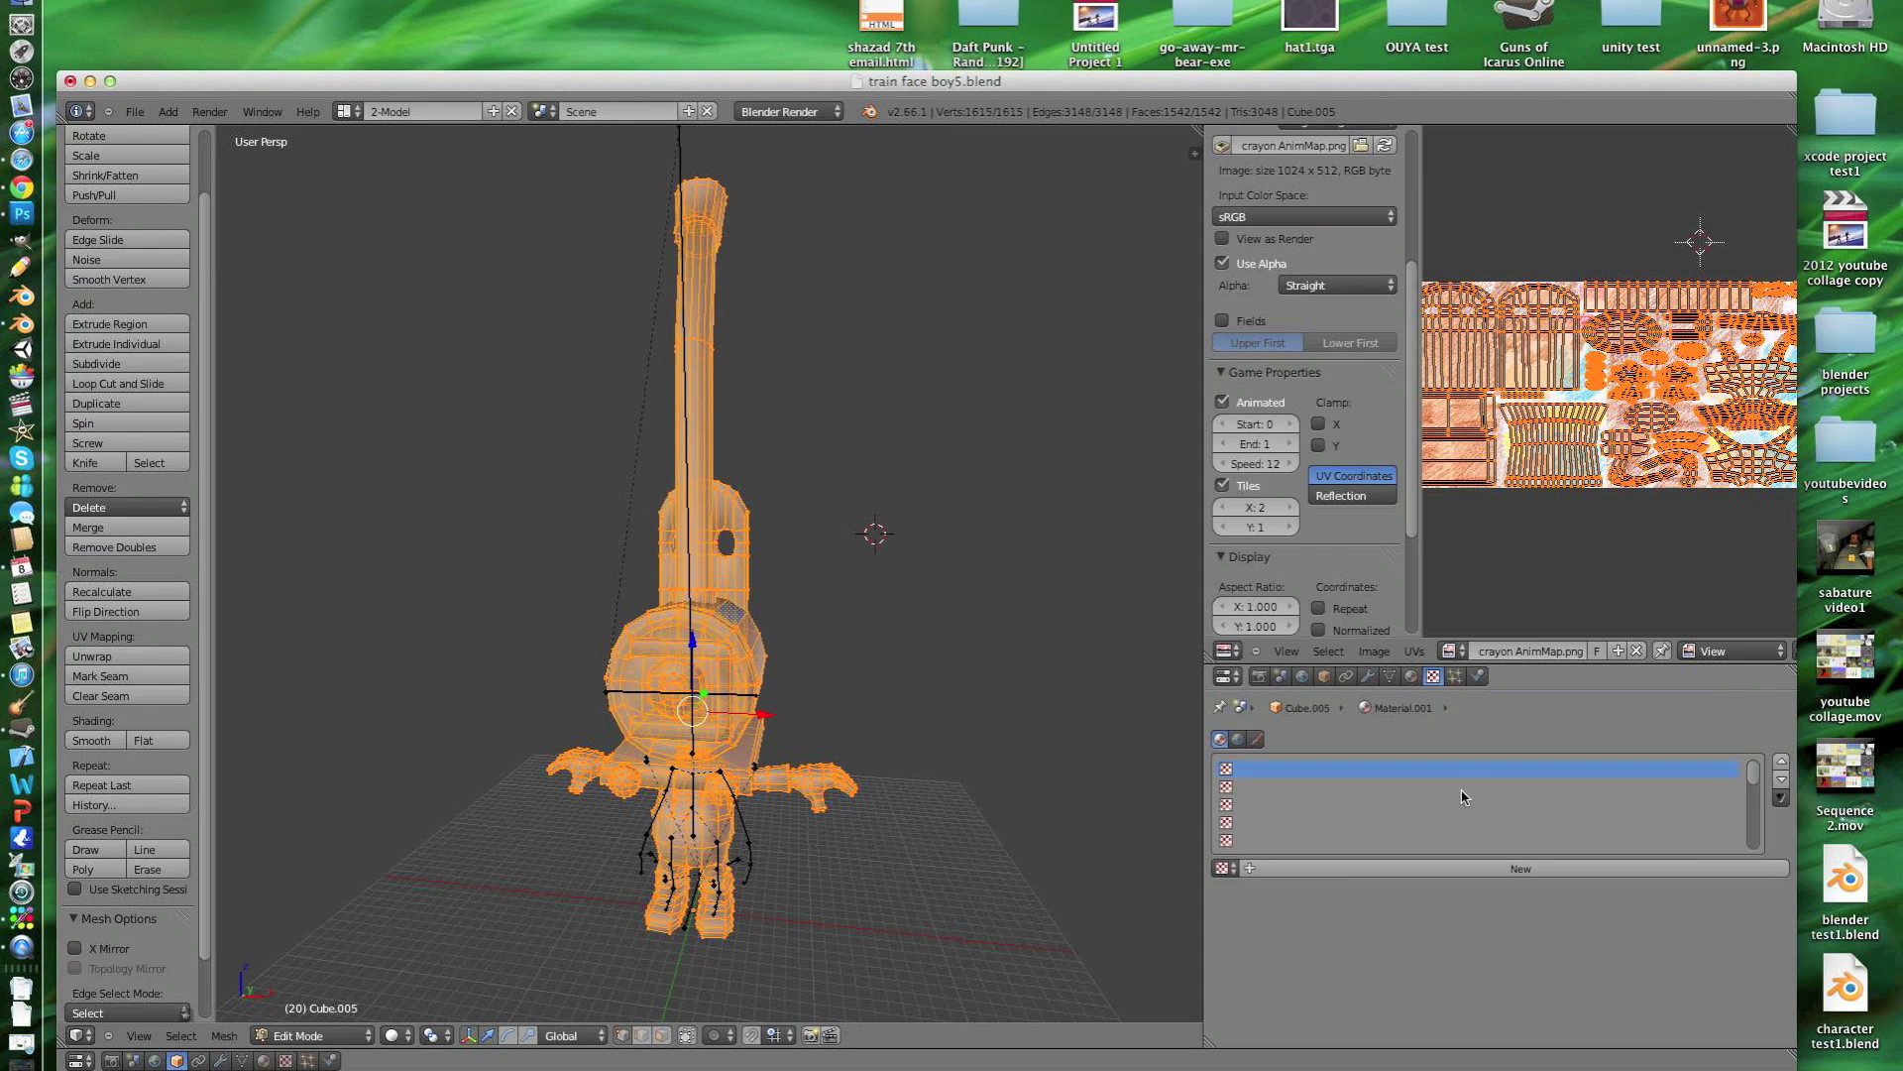
{"action": "left_click", "coordinate": [1353, 871]}
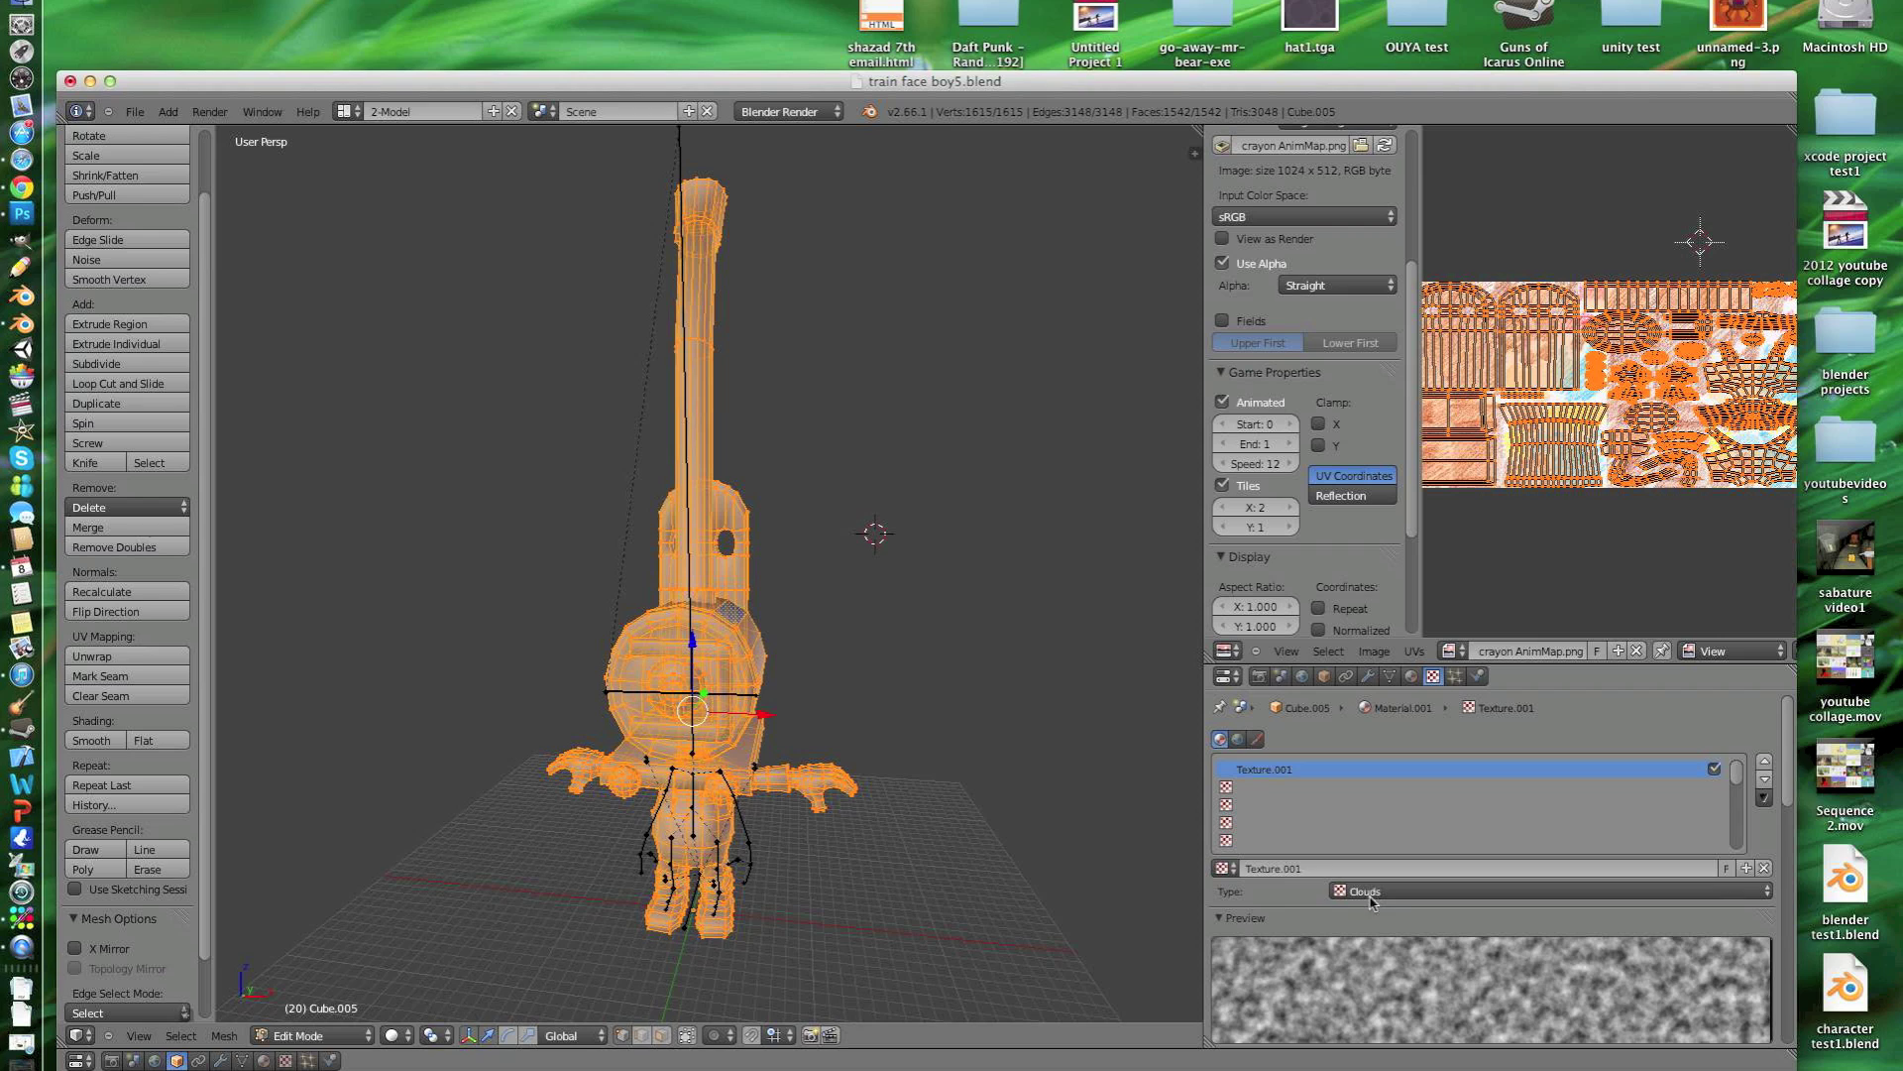
{"action": "left_click", "coordinate": [1413, 898]}
{"action": "left_click", "coordinate": [1420, 780]}
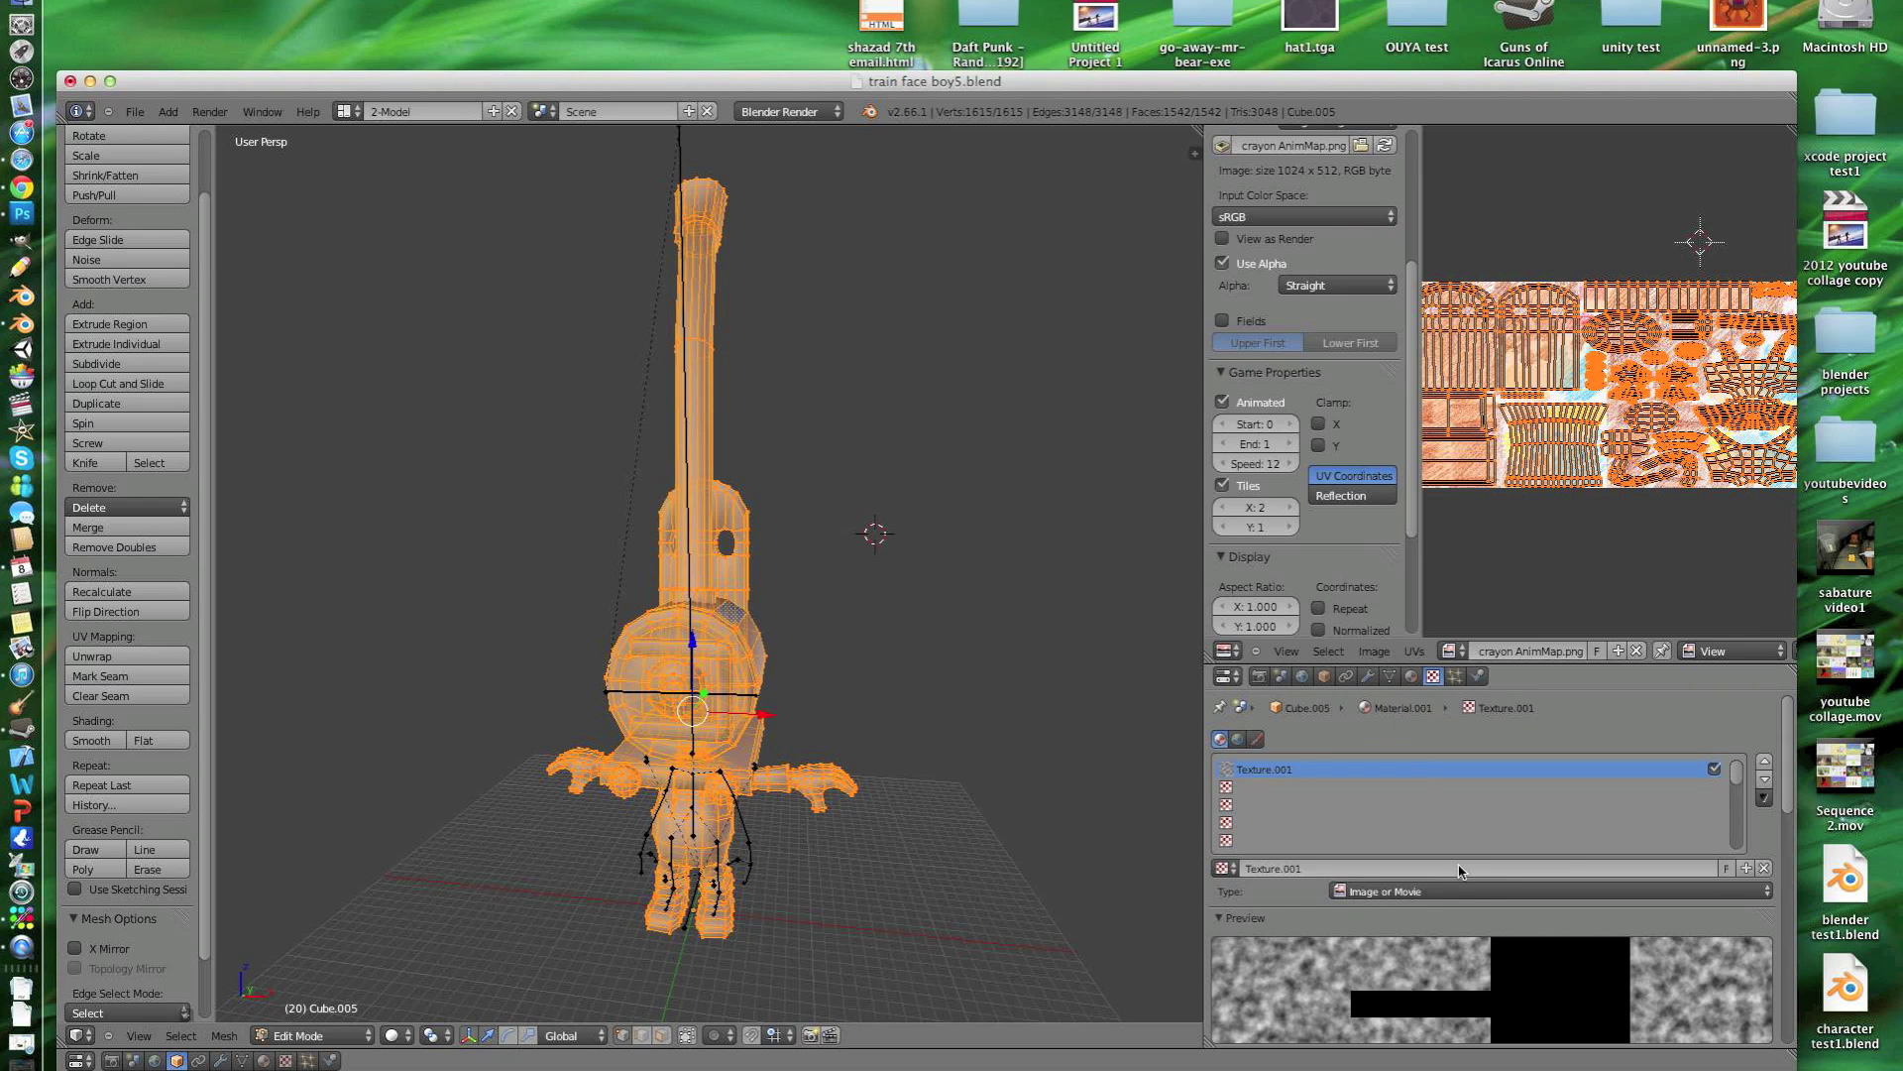
Step: Assign the already loaded train face boy crayon AnimMap.png as the new texture's image
{"action": "scroll", "coordinate": [1472, 883], "scroll_direction": "down", "scroll_amount": 3}
{"action": "scroll", "coordinate": [1473, 884], "scroll_direction": "down", "scroll_amount": 4}
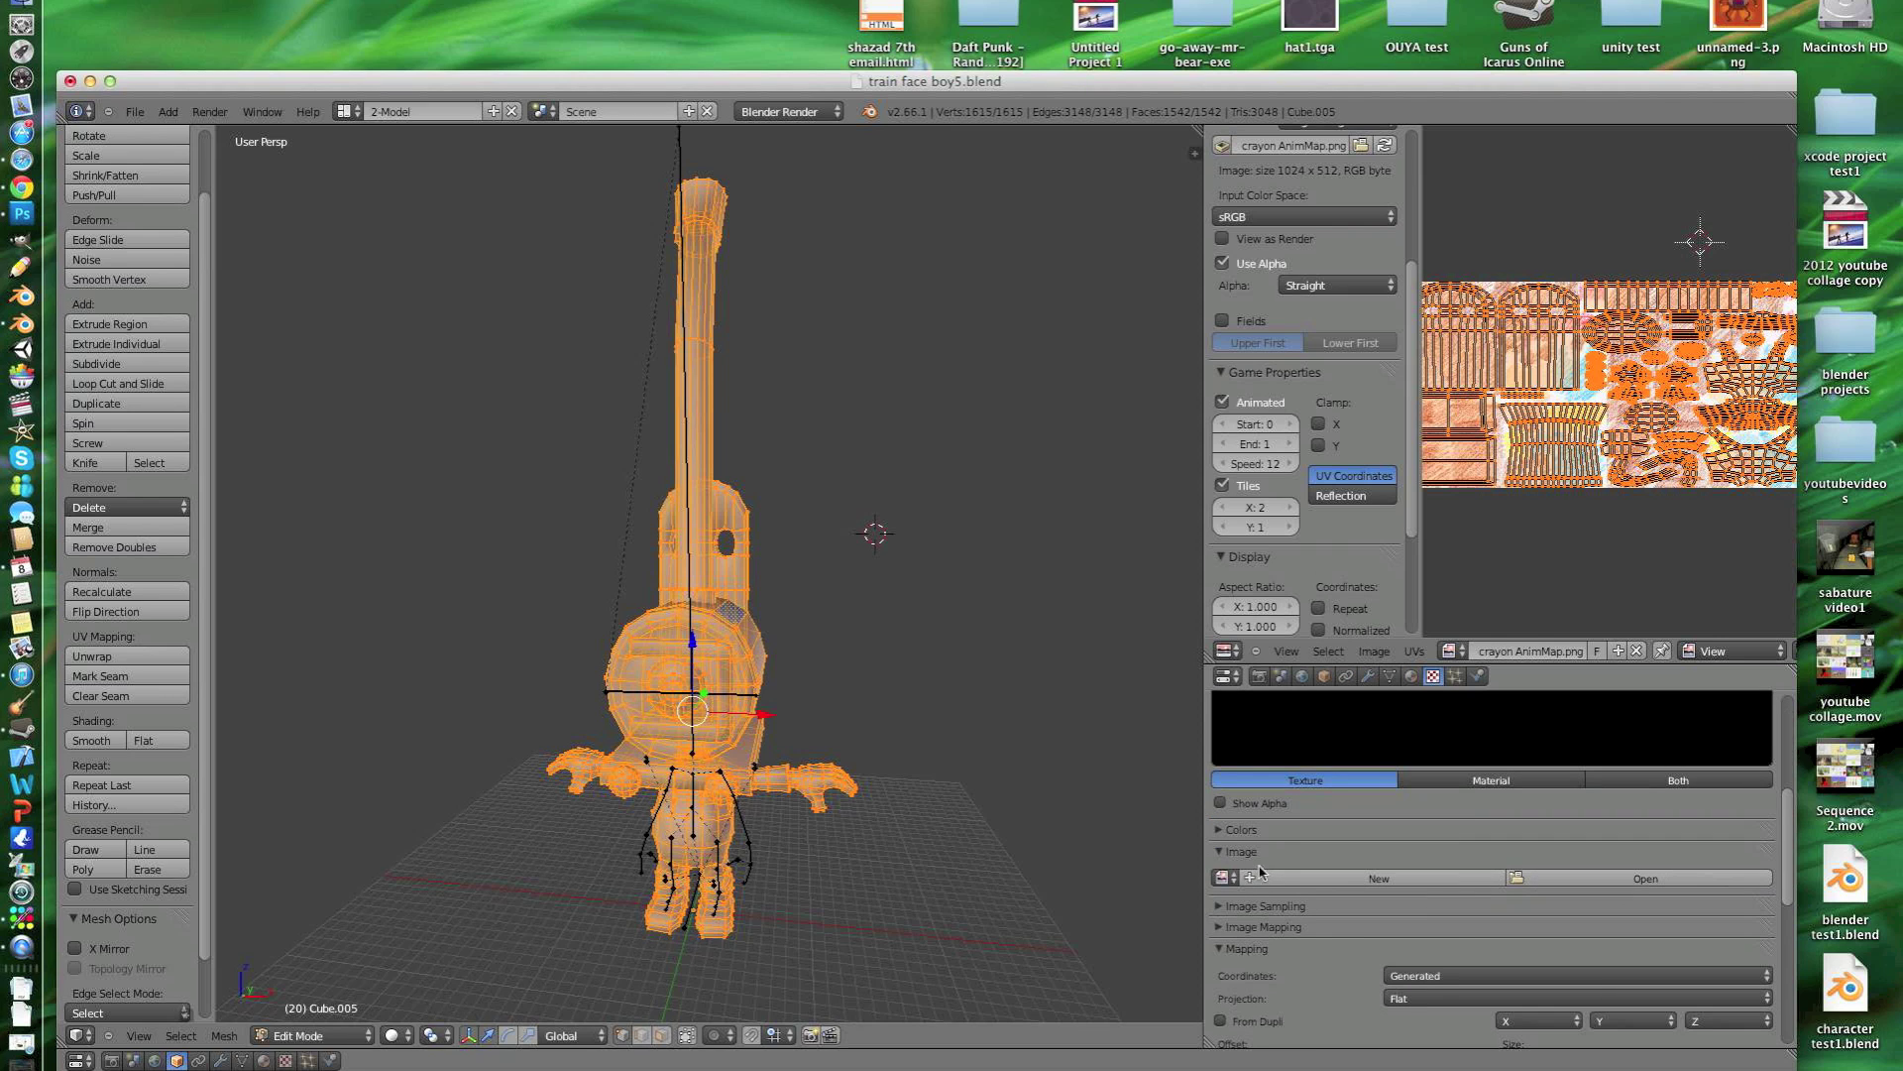
{"action": "left_click", "coordinate": [1227, 877]}
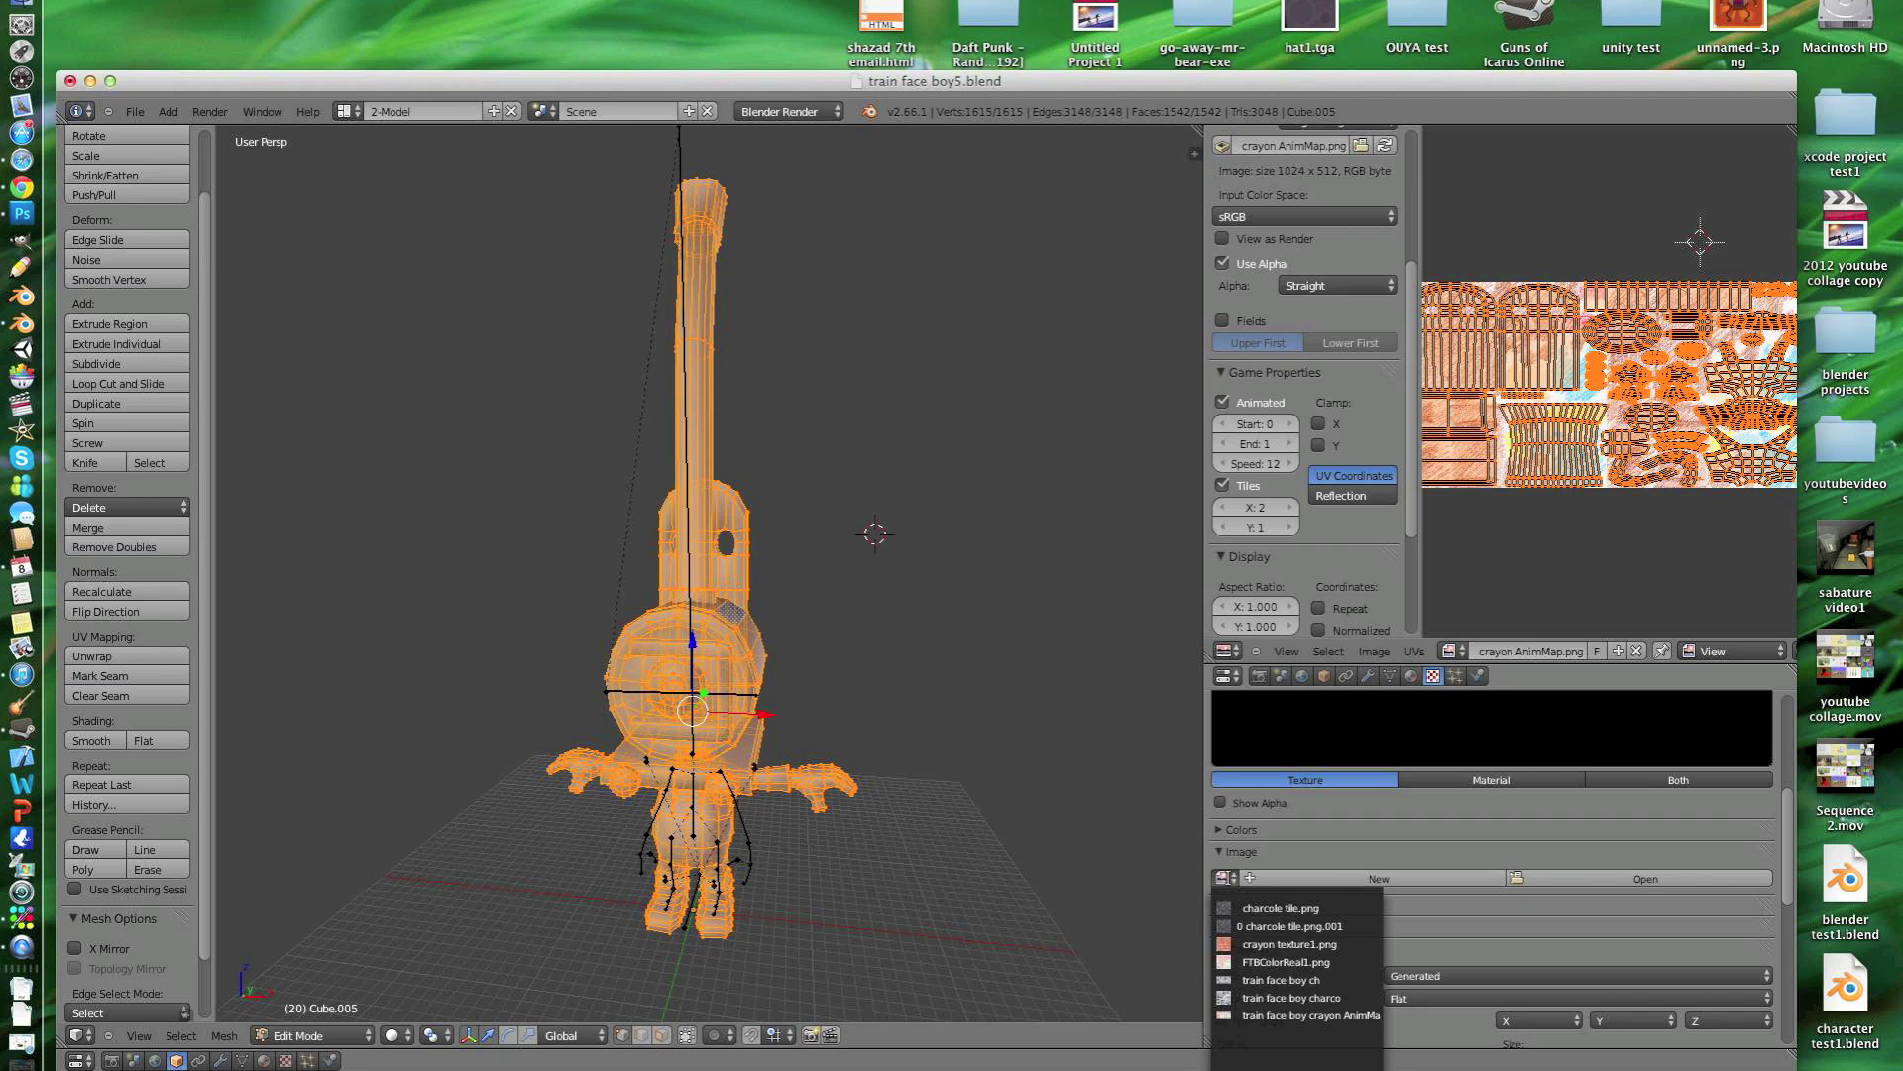
{"action": "left_click", "coordinate": [1325, 1013]}
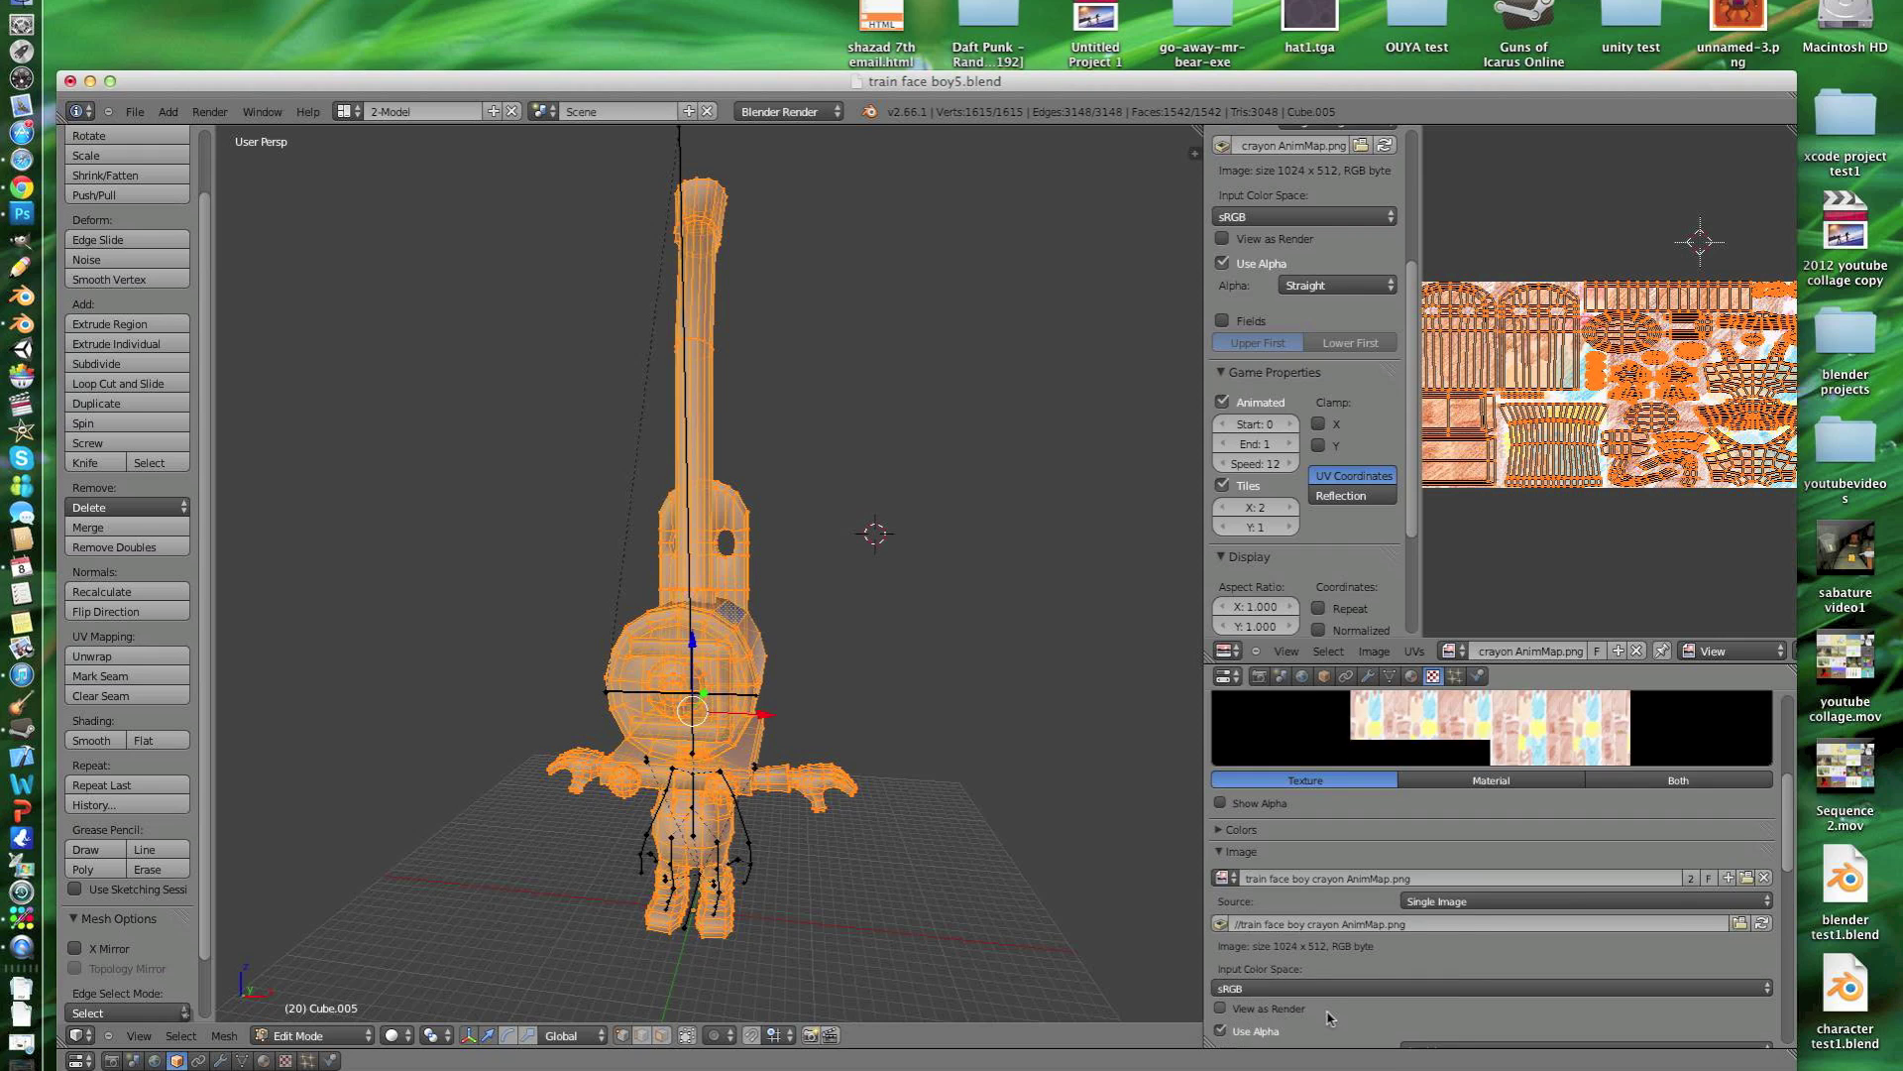
{"action": "scroll", "coordinate": [1489, 895], "scroll_direction": "down", "scroll_amount": 5}
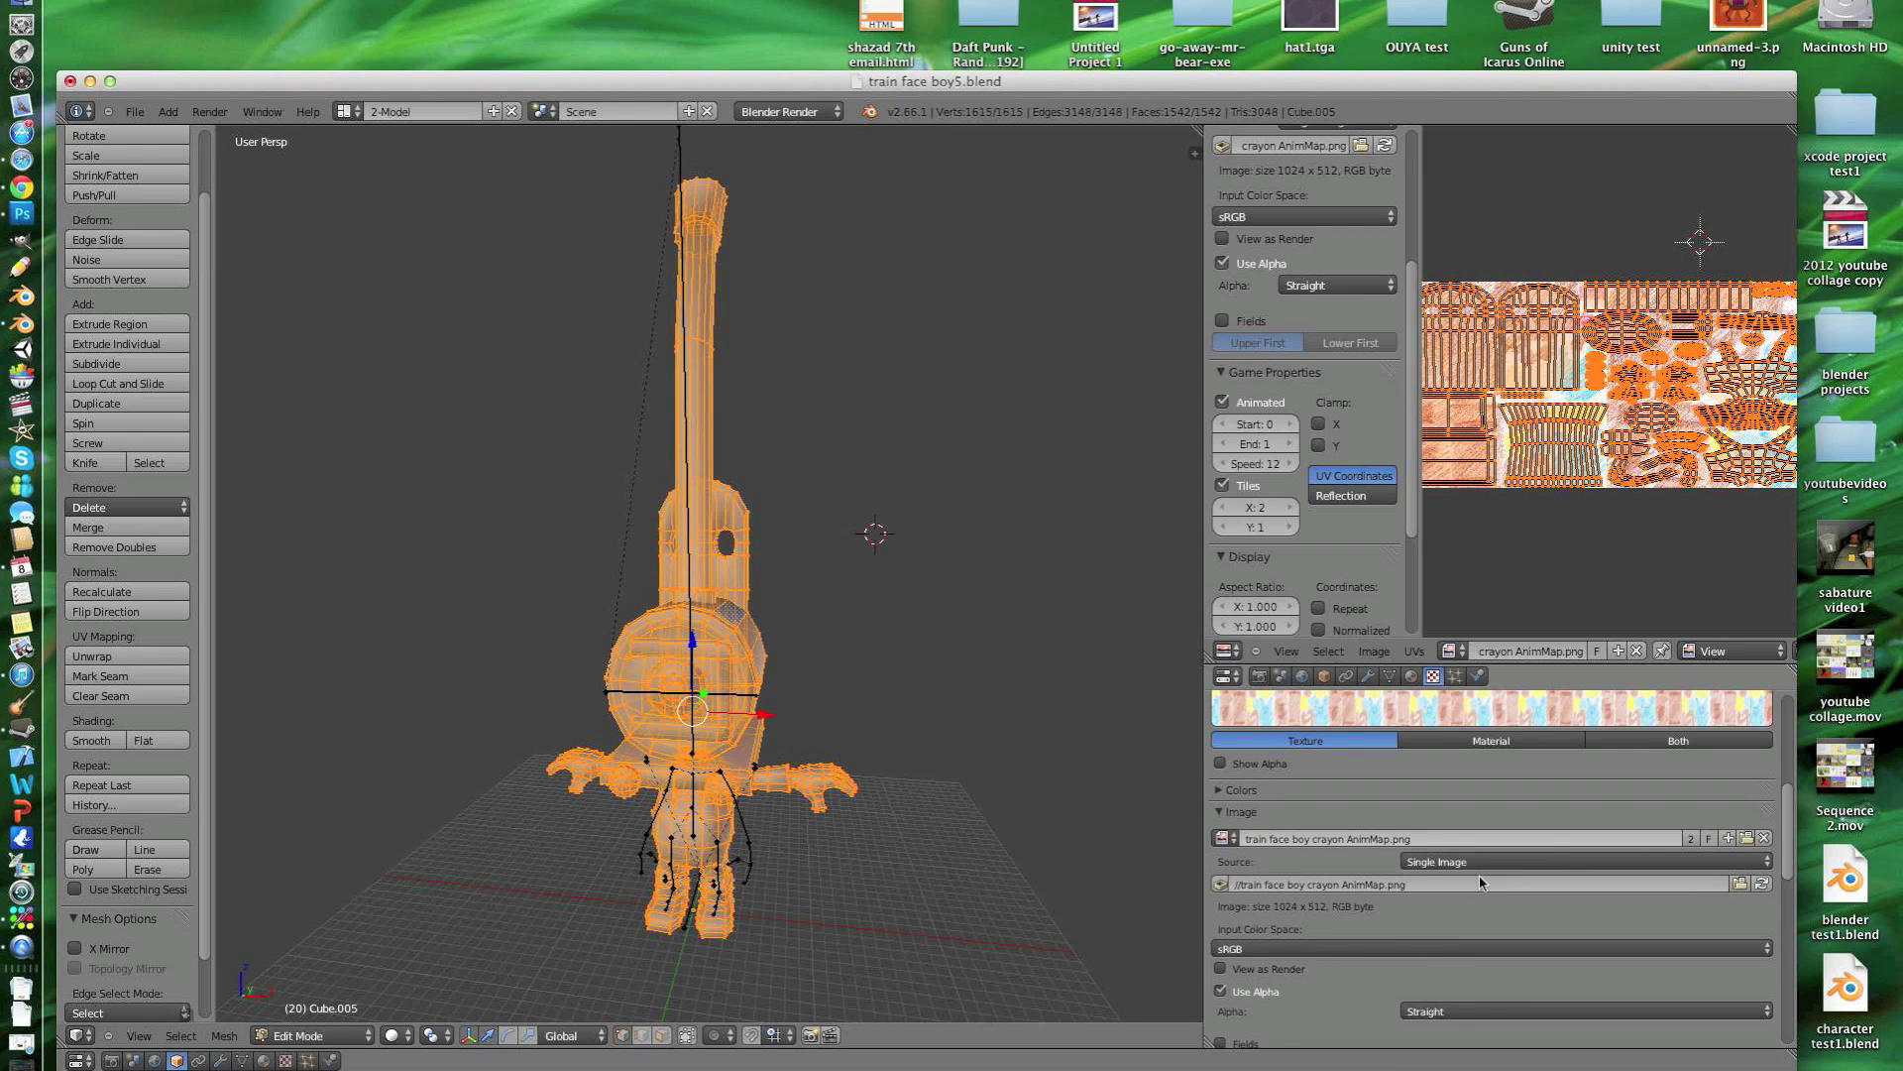
{"action": "scroll", "coordinate": [1603, 844], "scroll_direction": "up", "scroll_amount": 2}
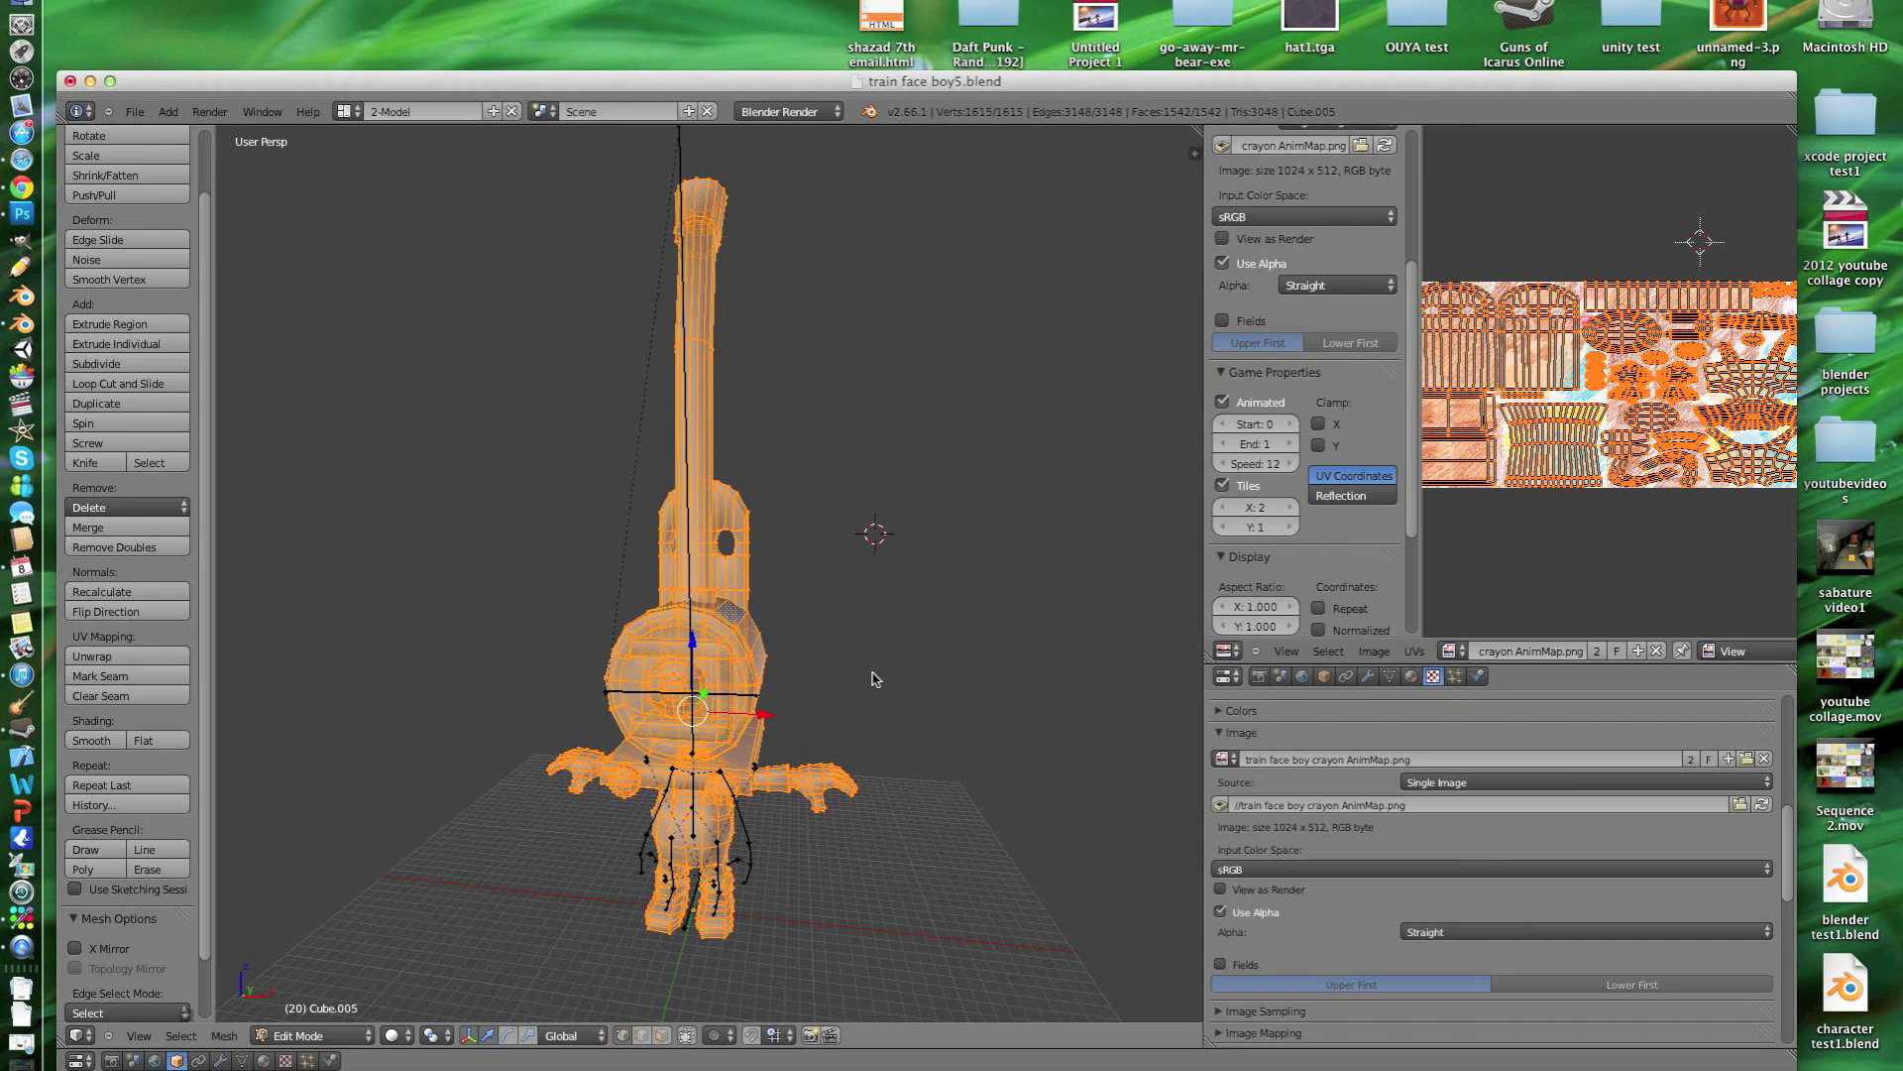
Step: Return the character to Object Mode and switch the viewport shading to Textured
{"action": "key", "text": "Tab"}
{"action": "left_click", "coordinate": [400, 1036]}
{"action": "left_click", "coordinate": [429, 950]}
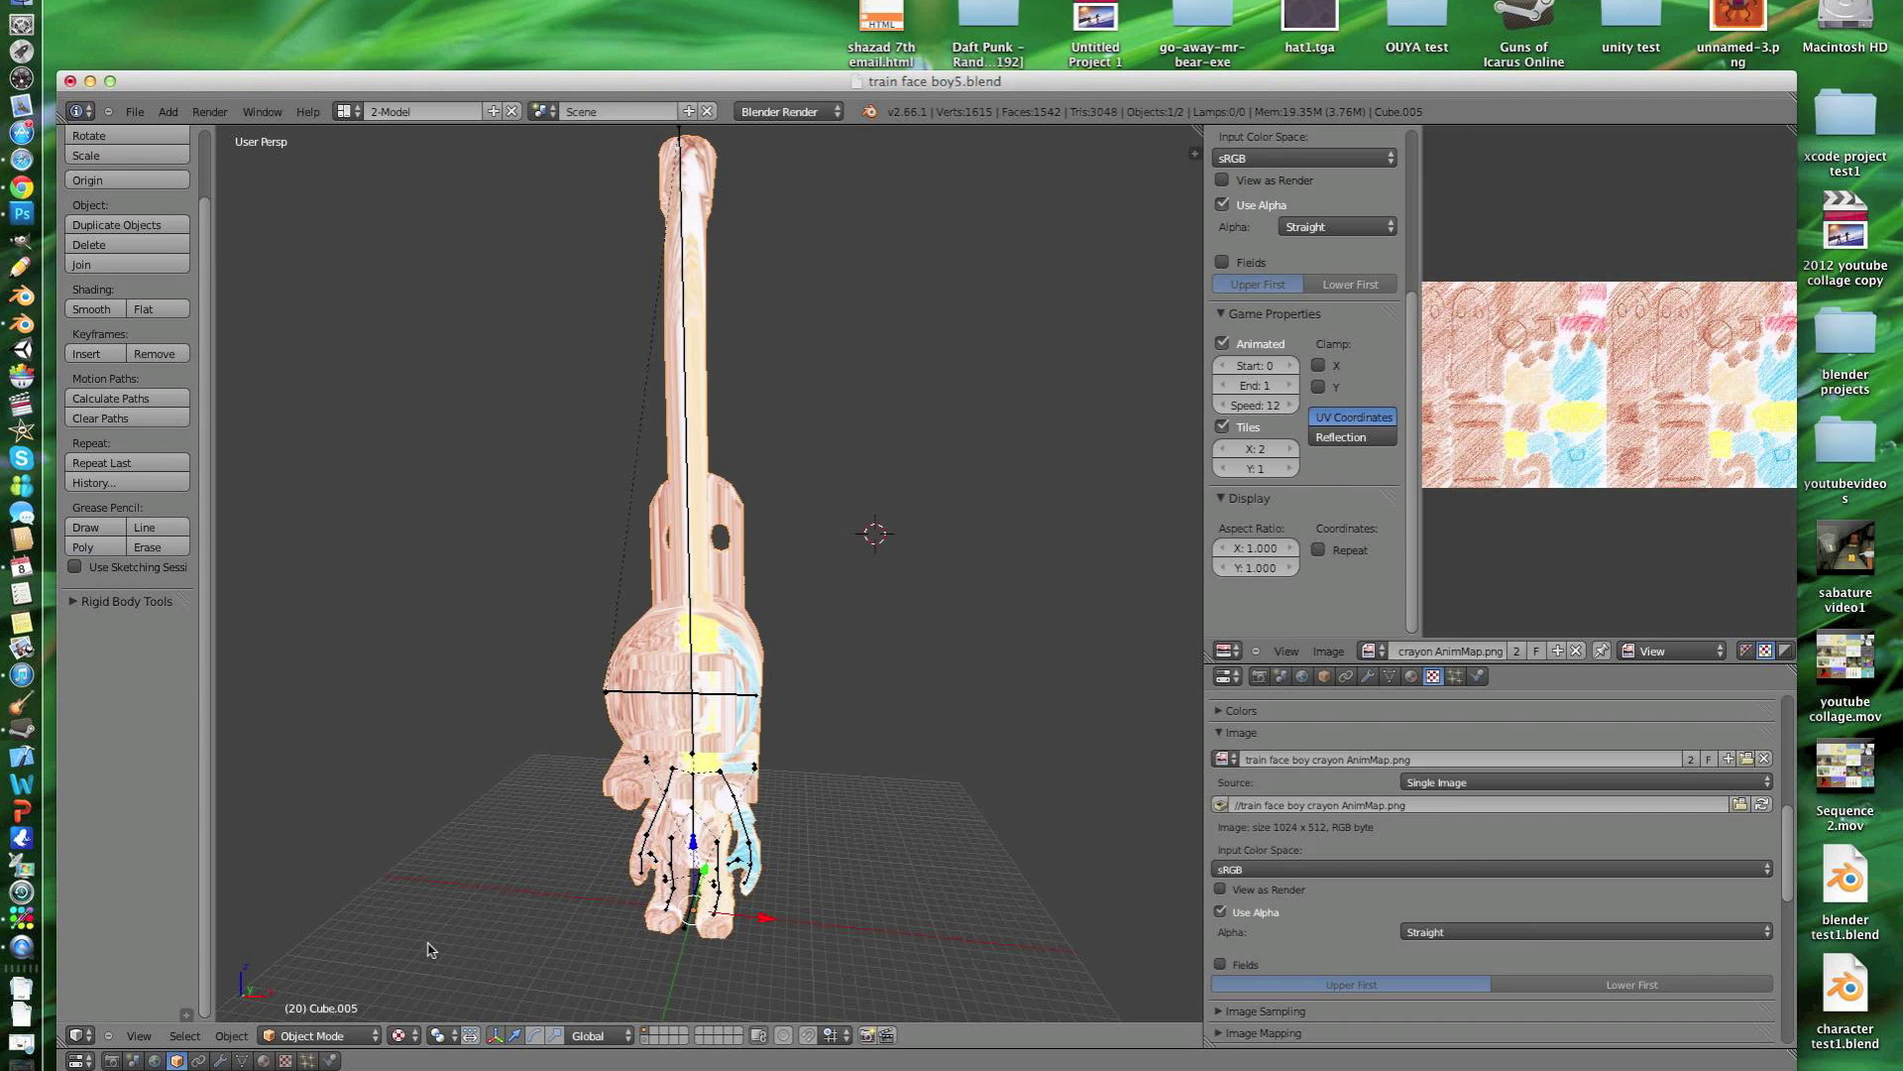
Step: Set the texture's mapping coordinates to UV and test the animated character by running and exiting the game engine
{"action": "scroll", "coordinate": [1449, 899], "scroll_direction": "down", "scroll_amount": 10}
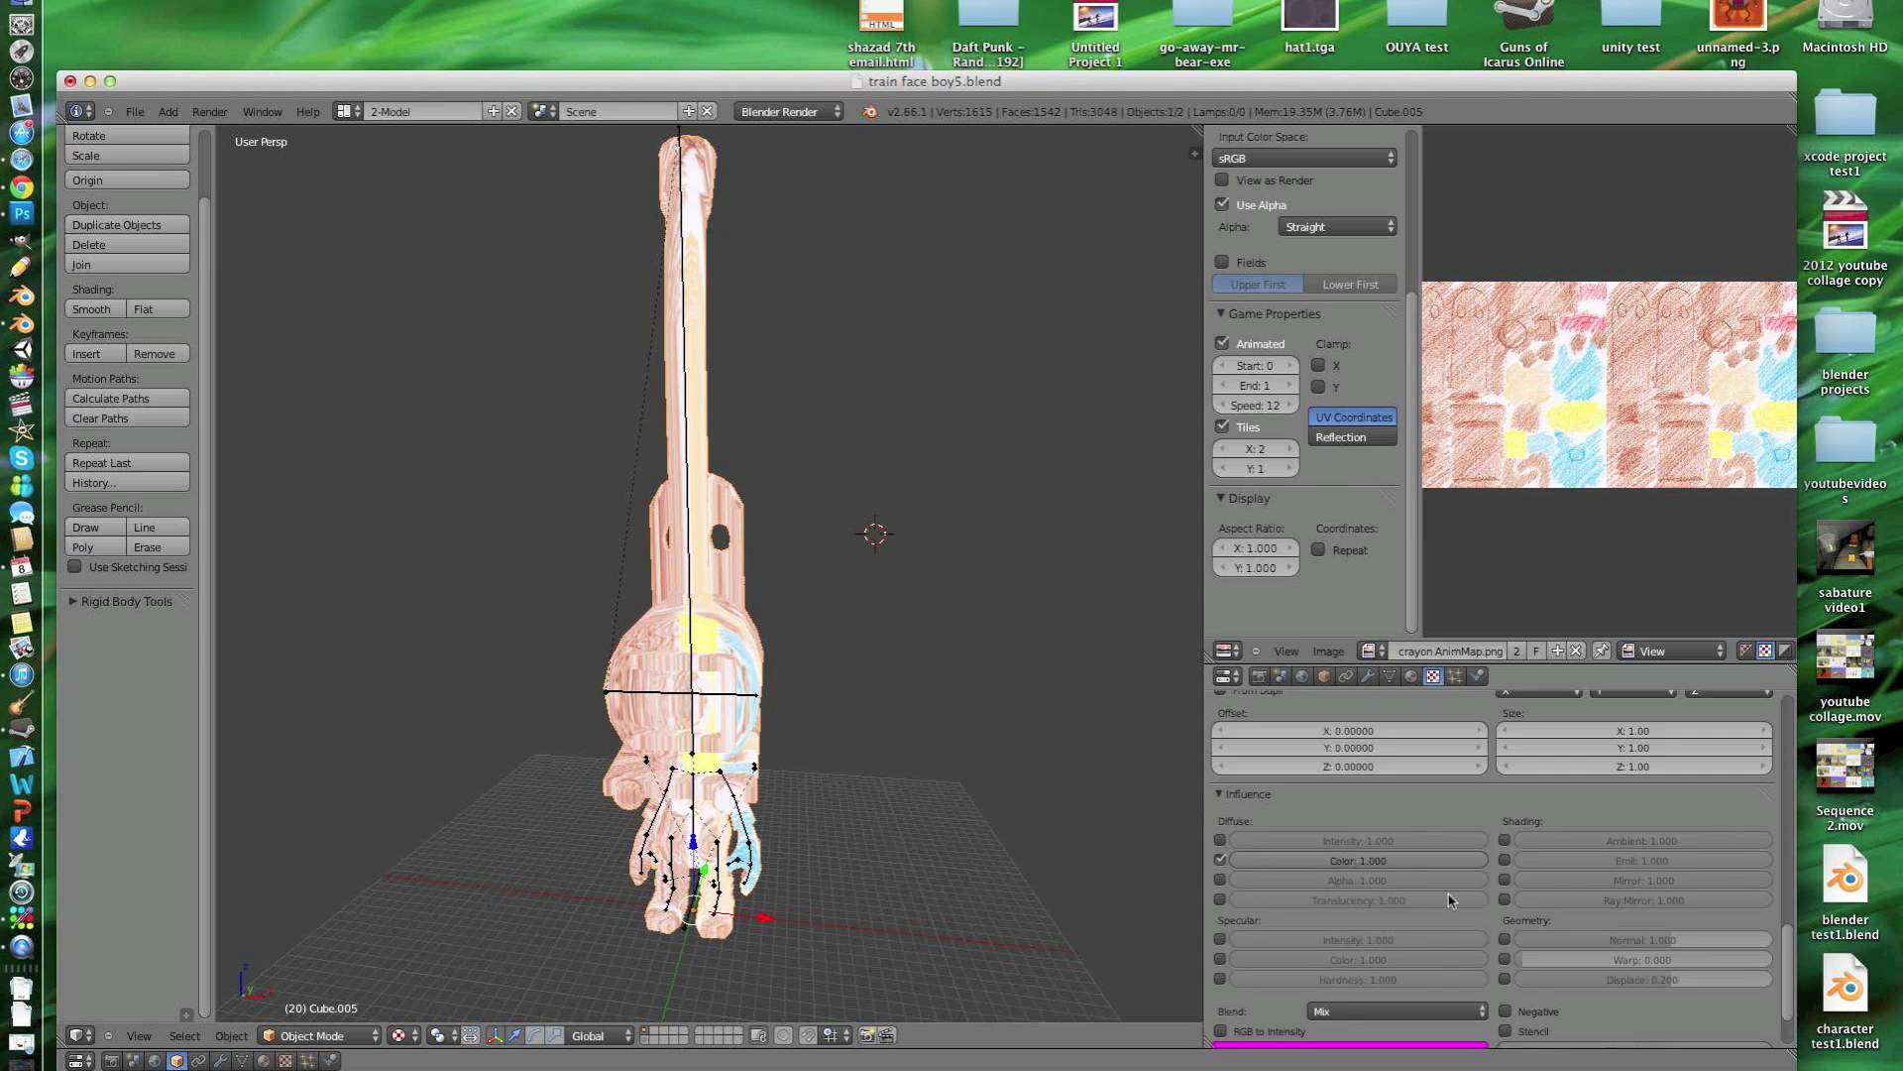
{"action": "scroll", "coordinate": [1449, 946], "scroll_direction": "down", "scroll_amount": 2}
{"action": "scroll", "coordinate": [1449, 947], "scroll_direction": "up", "scroll_amount": 6}
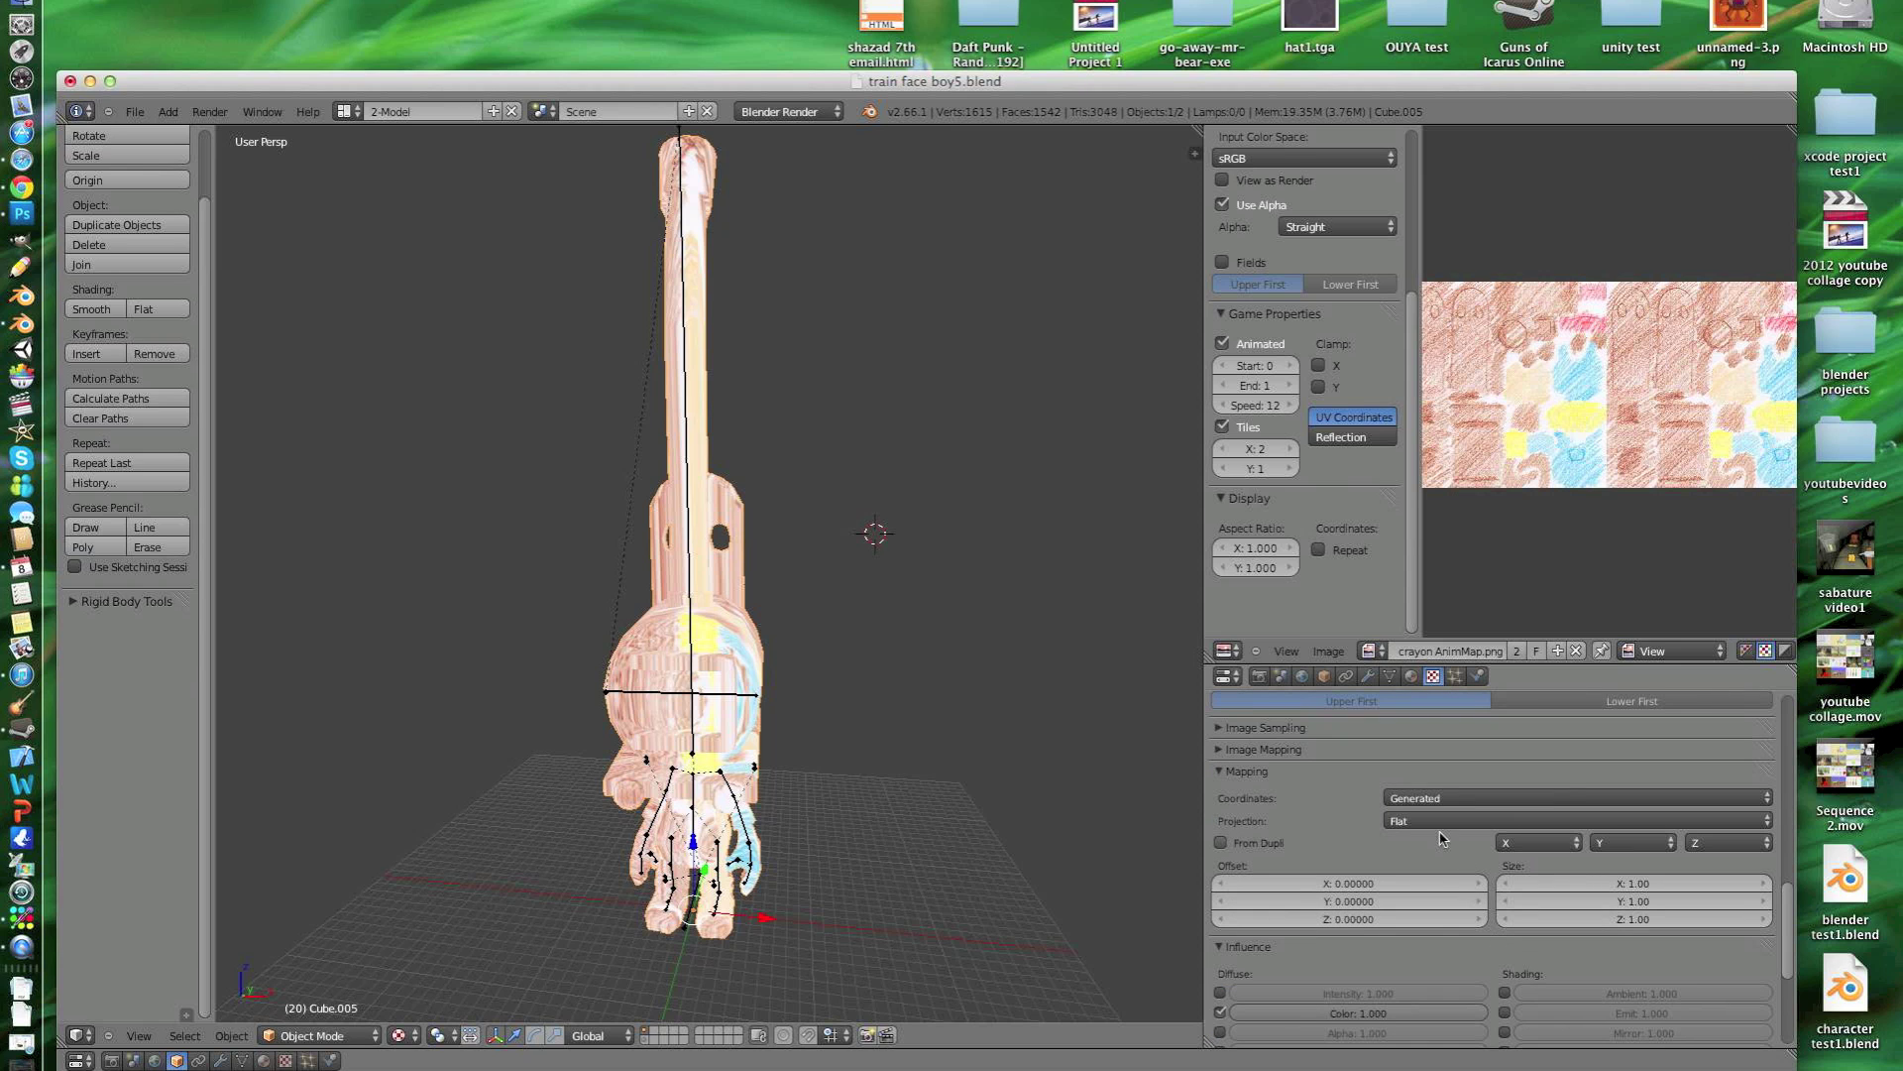
{"action": "left_click", "coordinate": [1443, 798]}
{"action": "left_click", "coordinate": [1420, 729]}
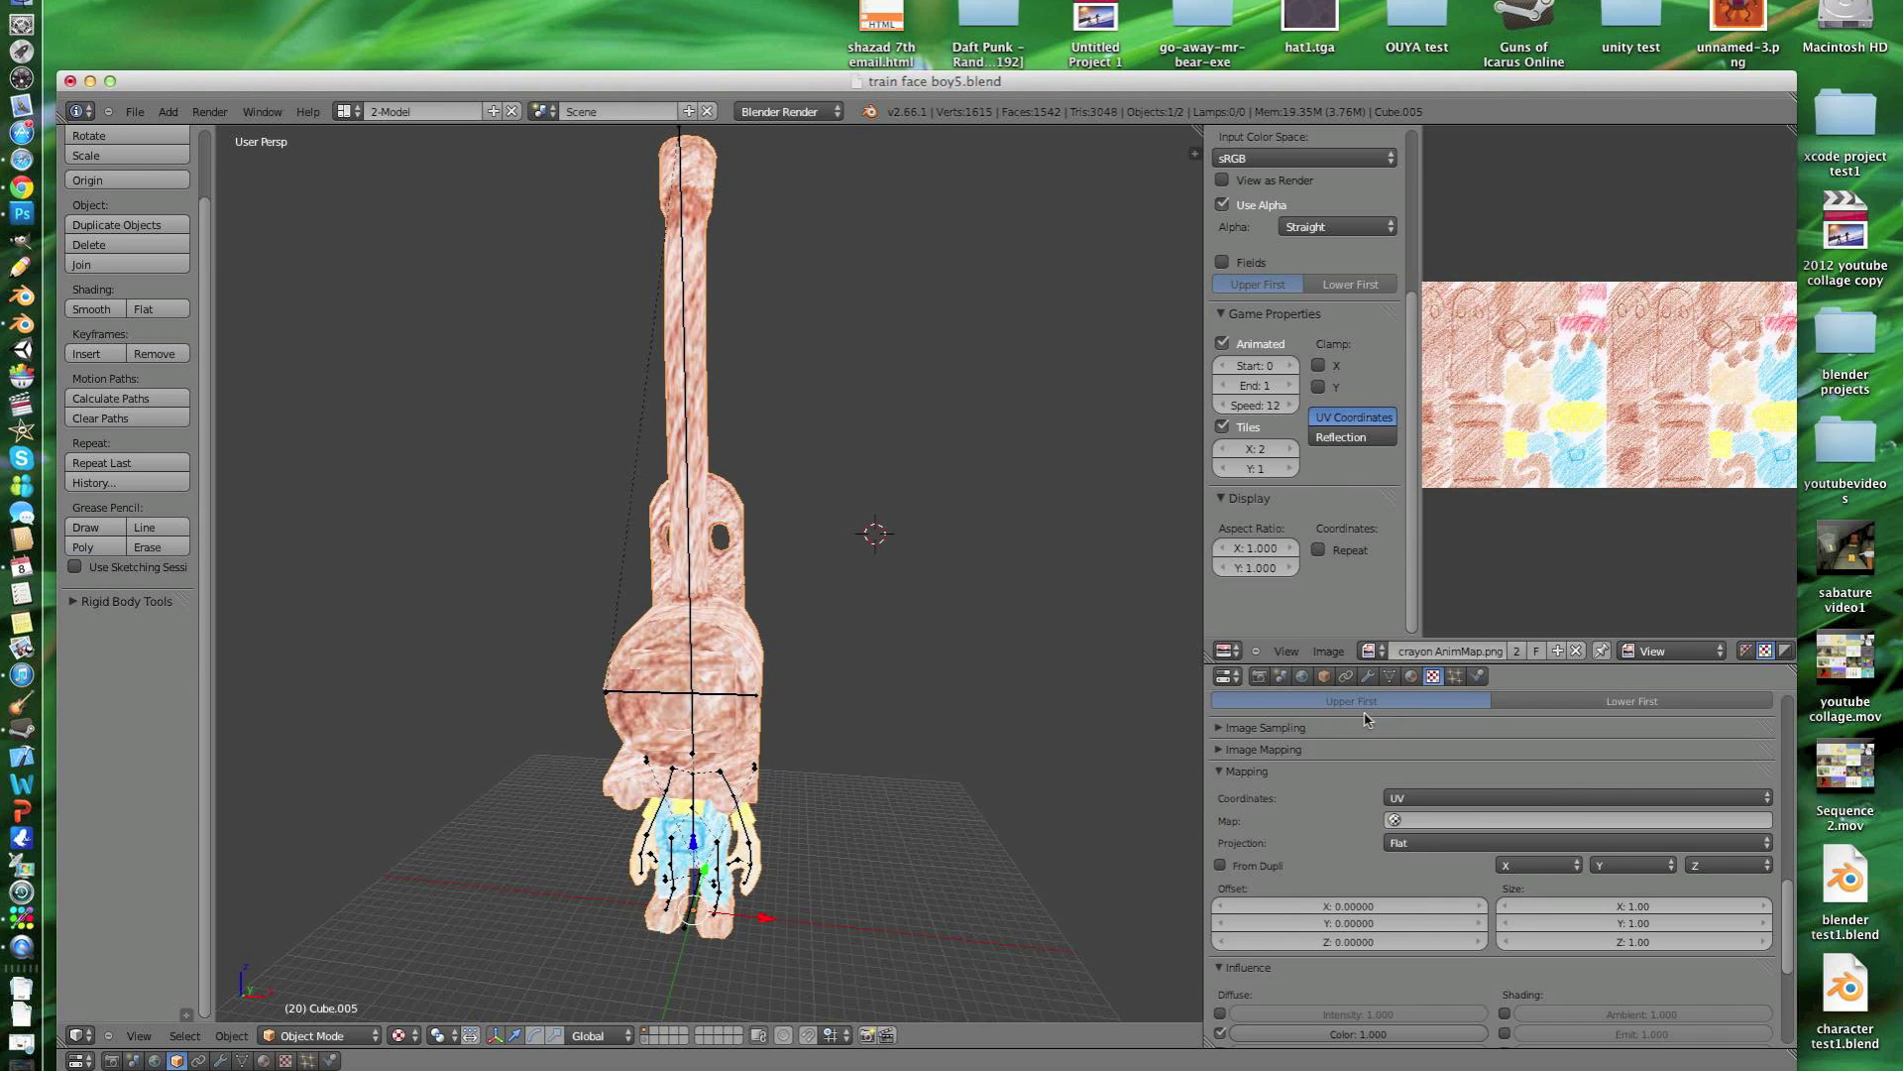
{"action": "key", "text": "p"}
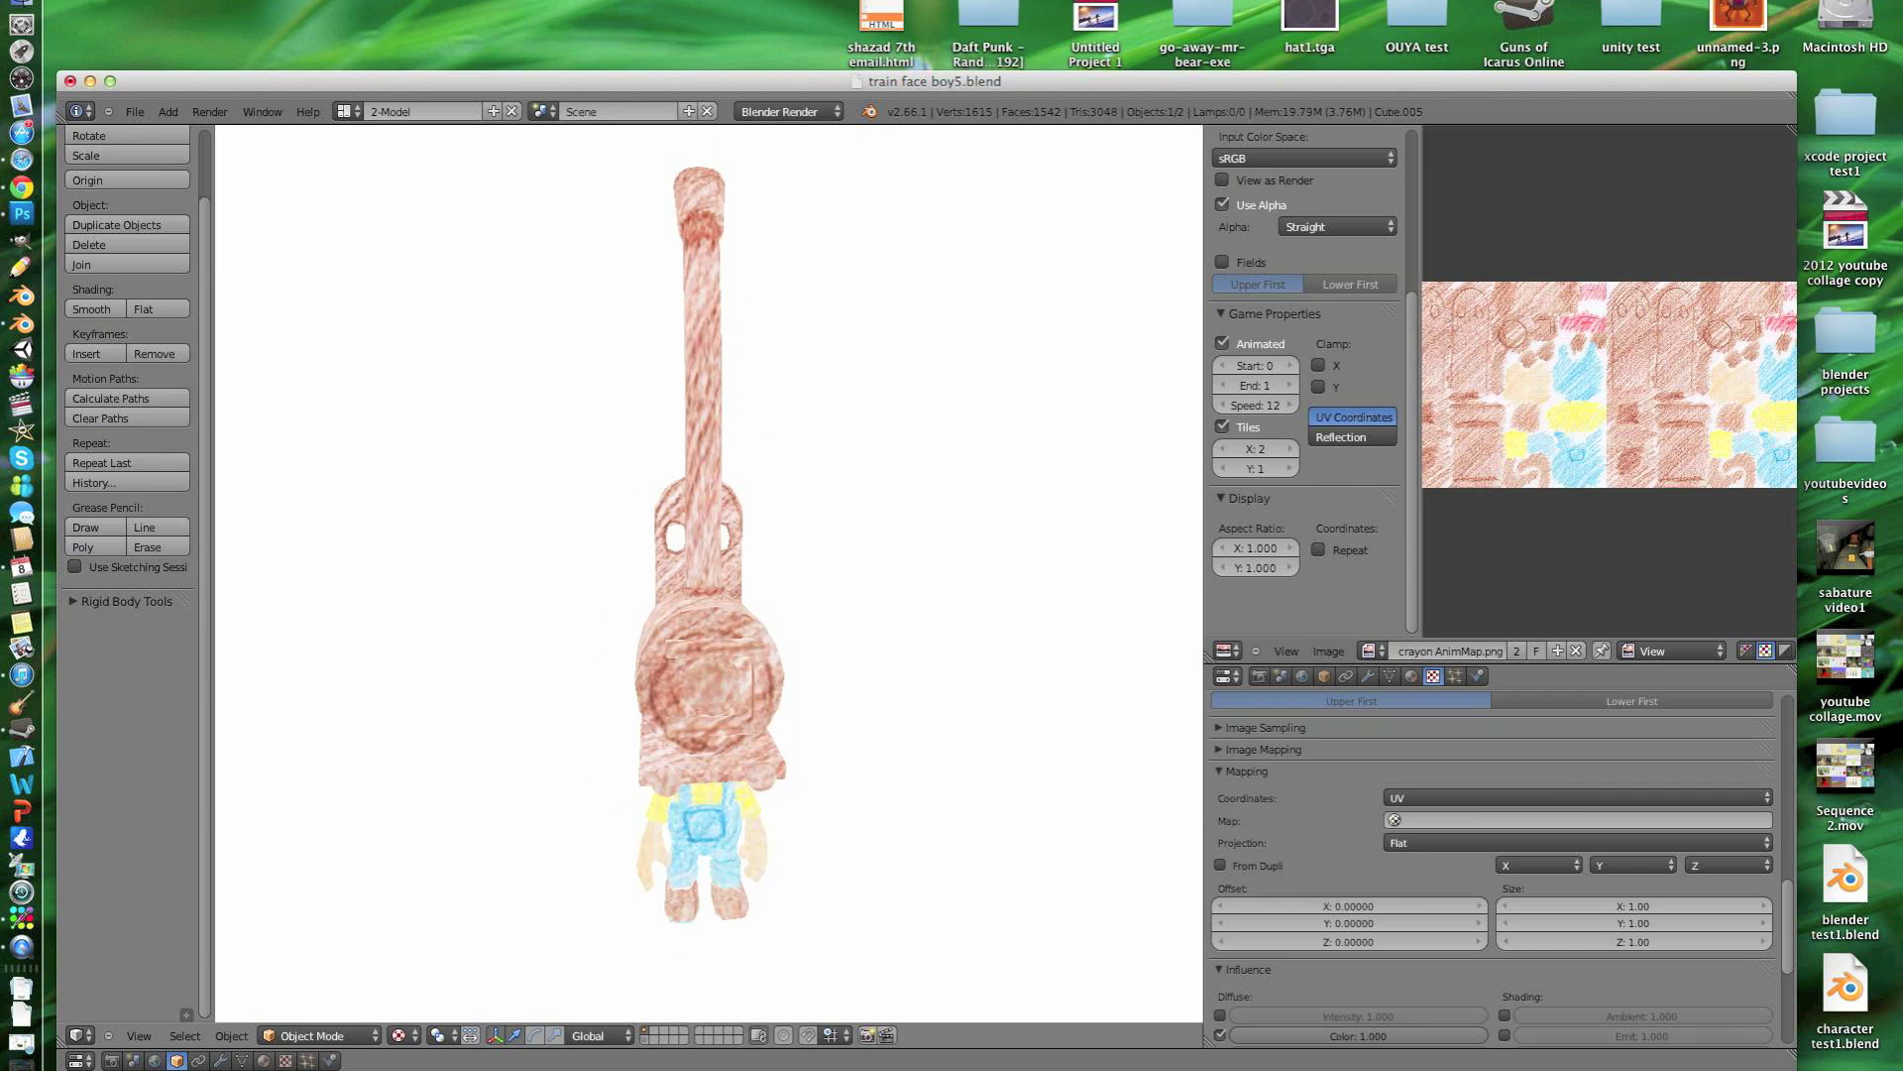
{"action": "key", "text": "Escape"}
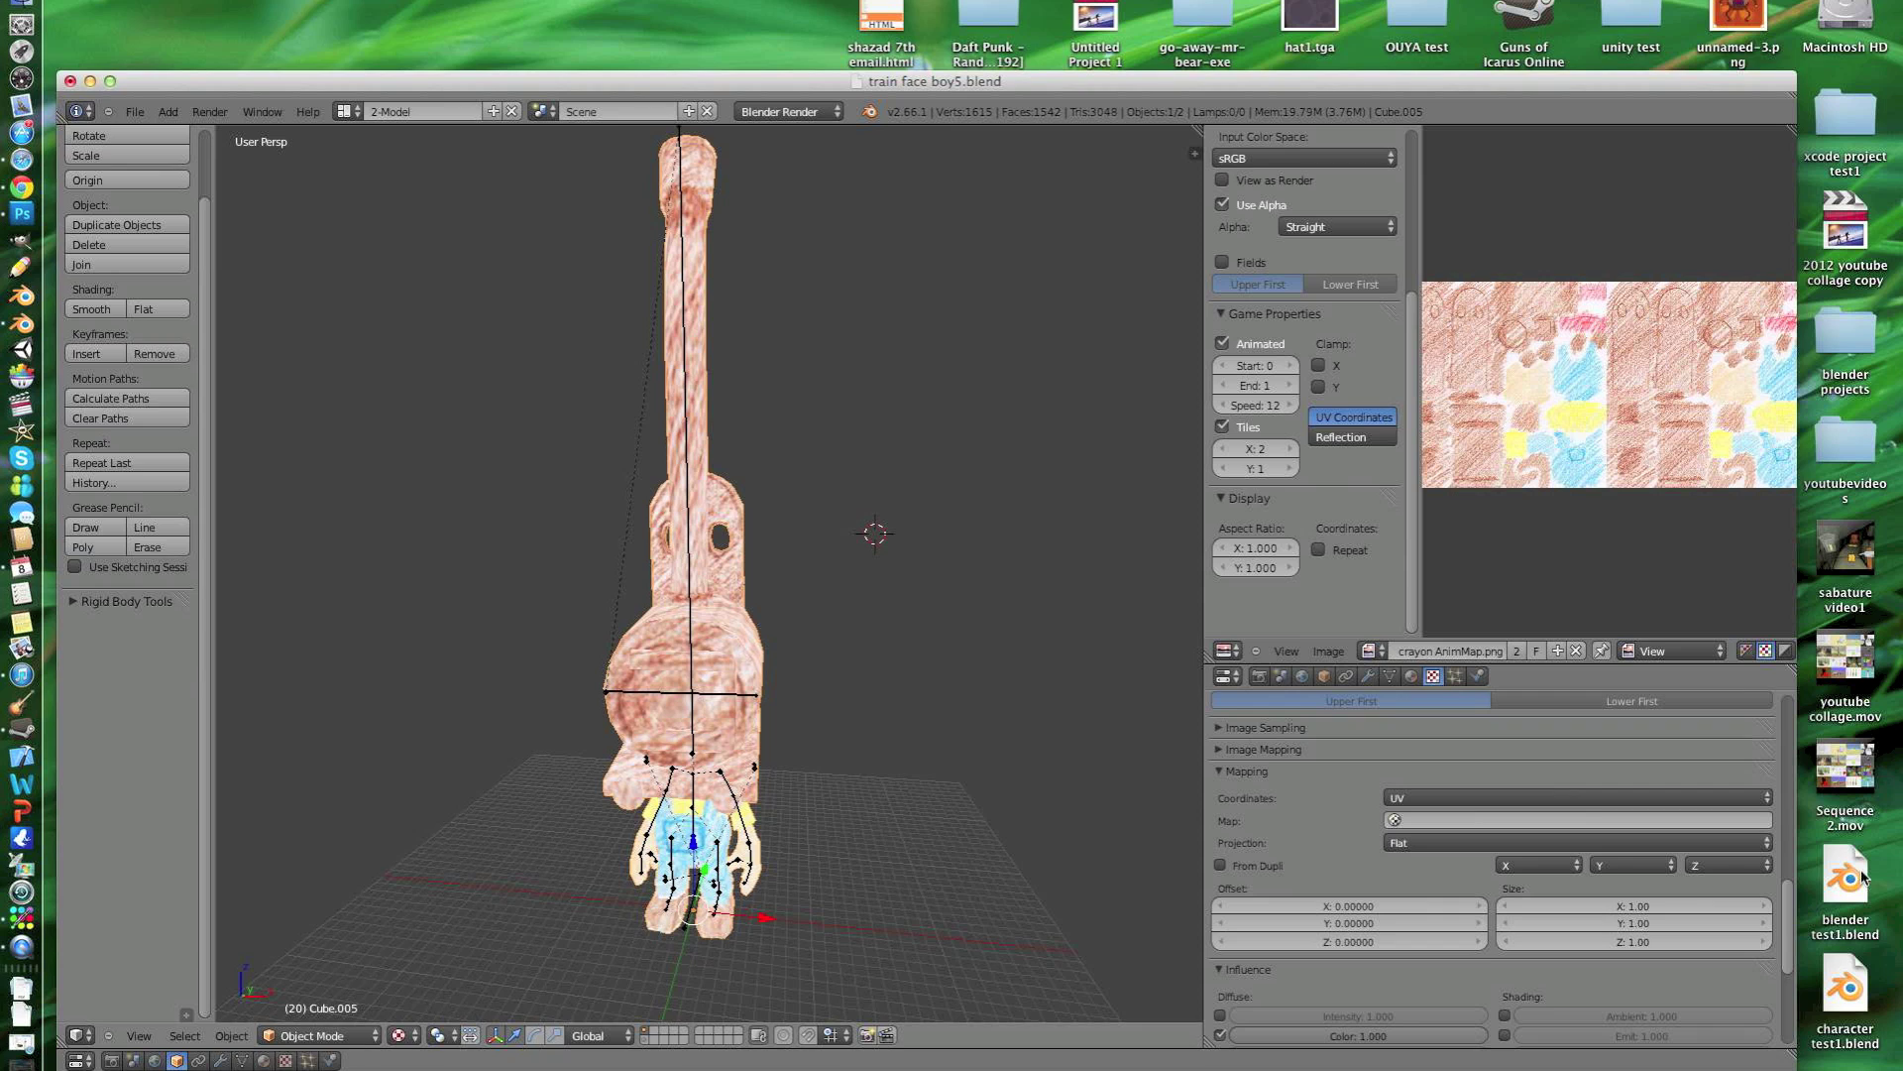
Step: Enter Edit Mode on the character's outline mesh and load train face boy crayon AnimMap Outline.psd as its UV image
{"action": "key", "text": "Tab"}
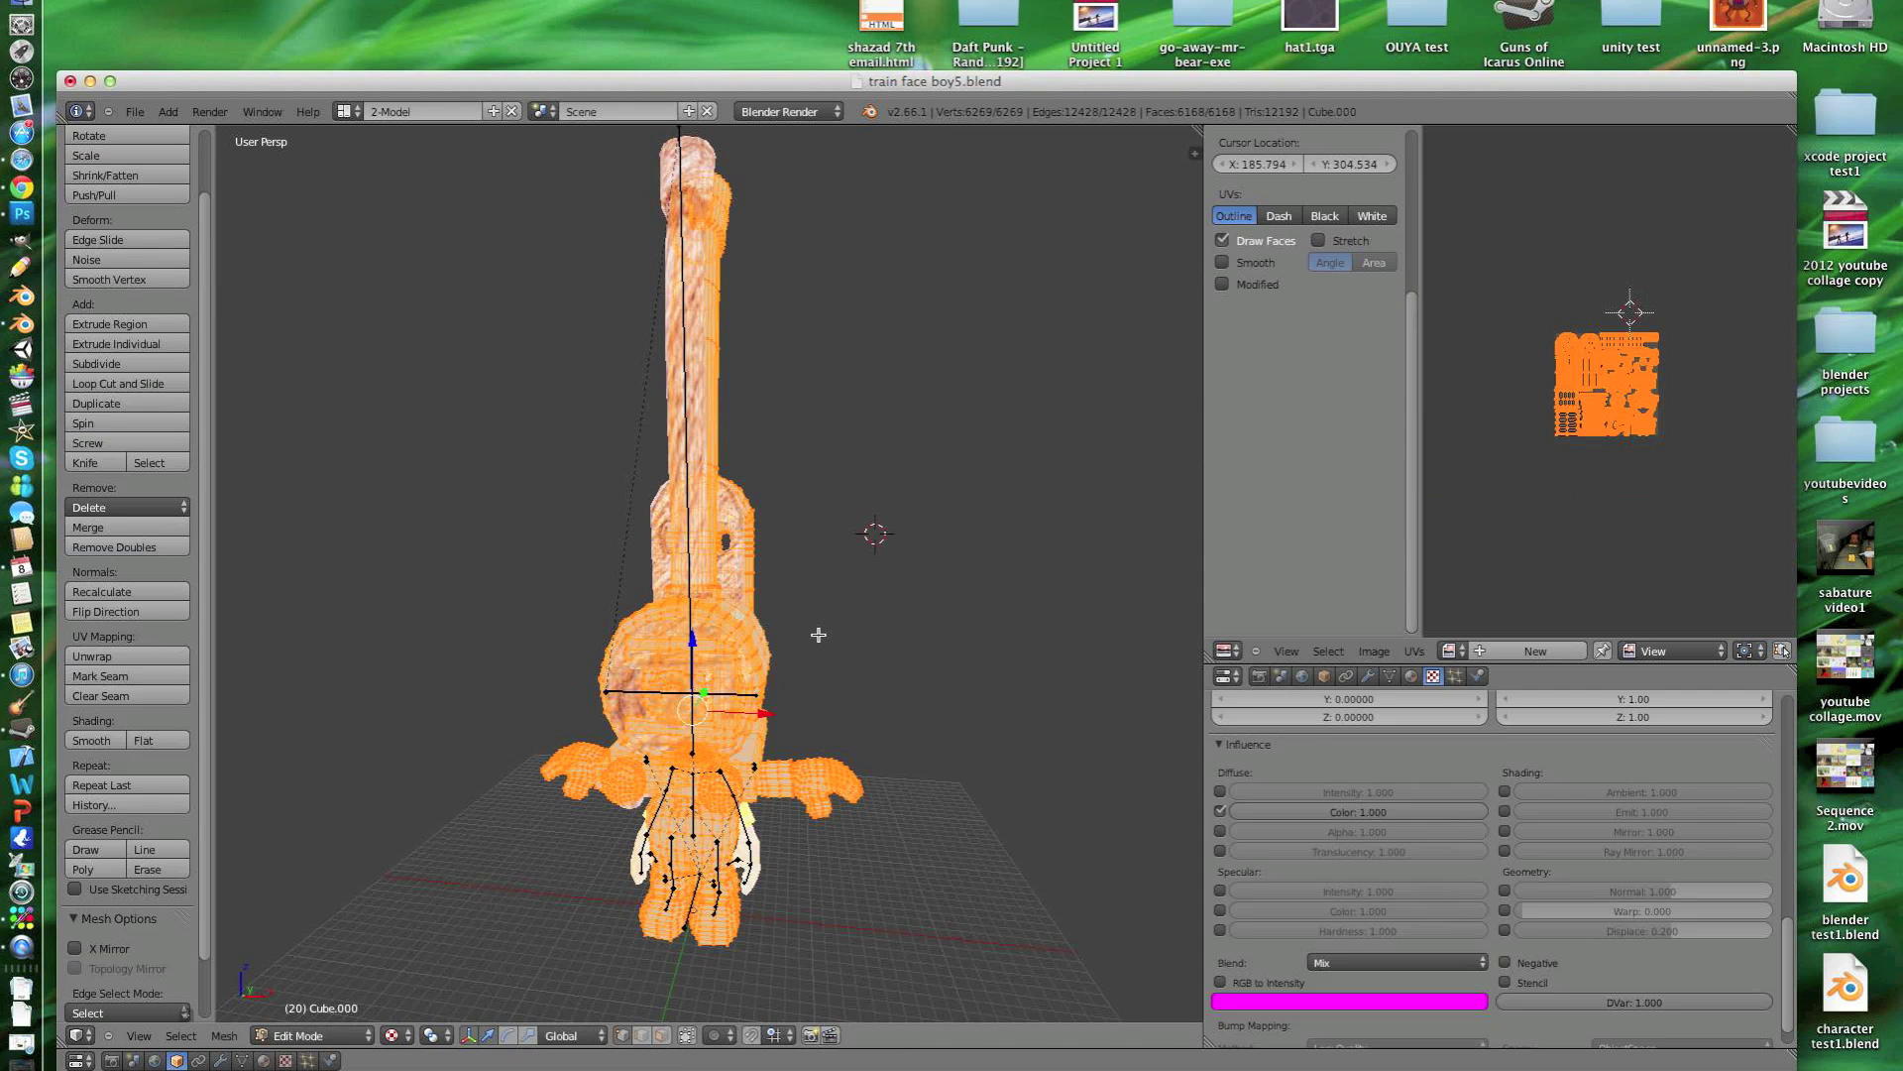
{"action": "left_click", "coordinate": [1385, 655]}
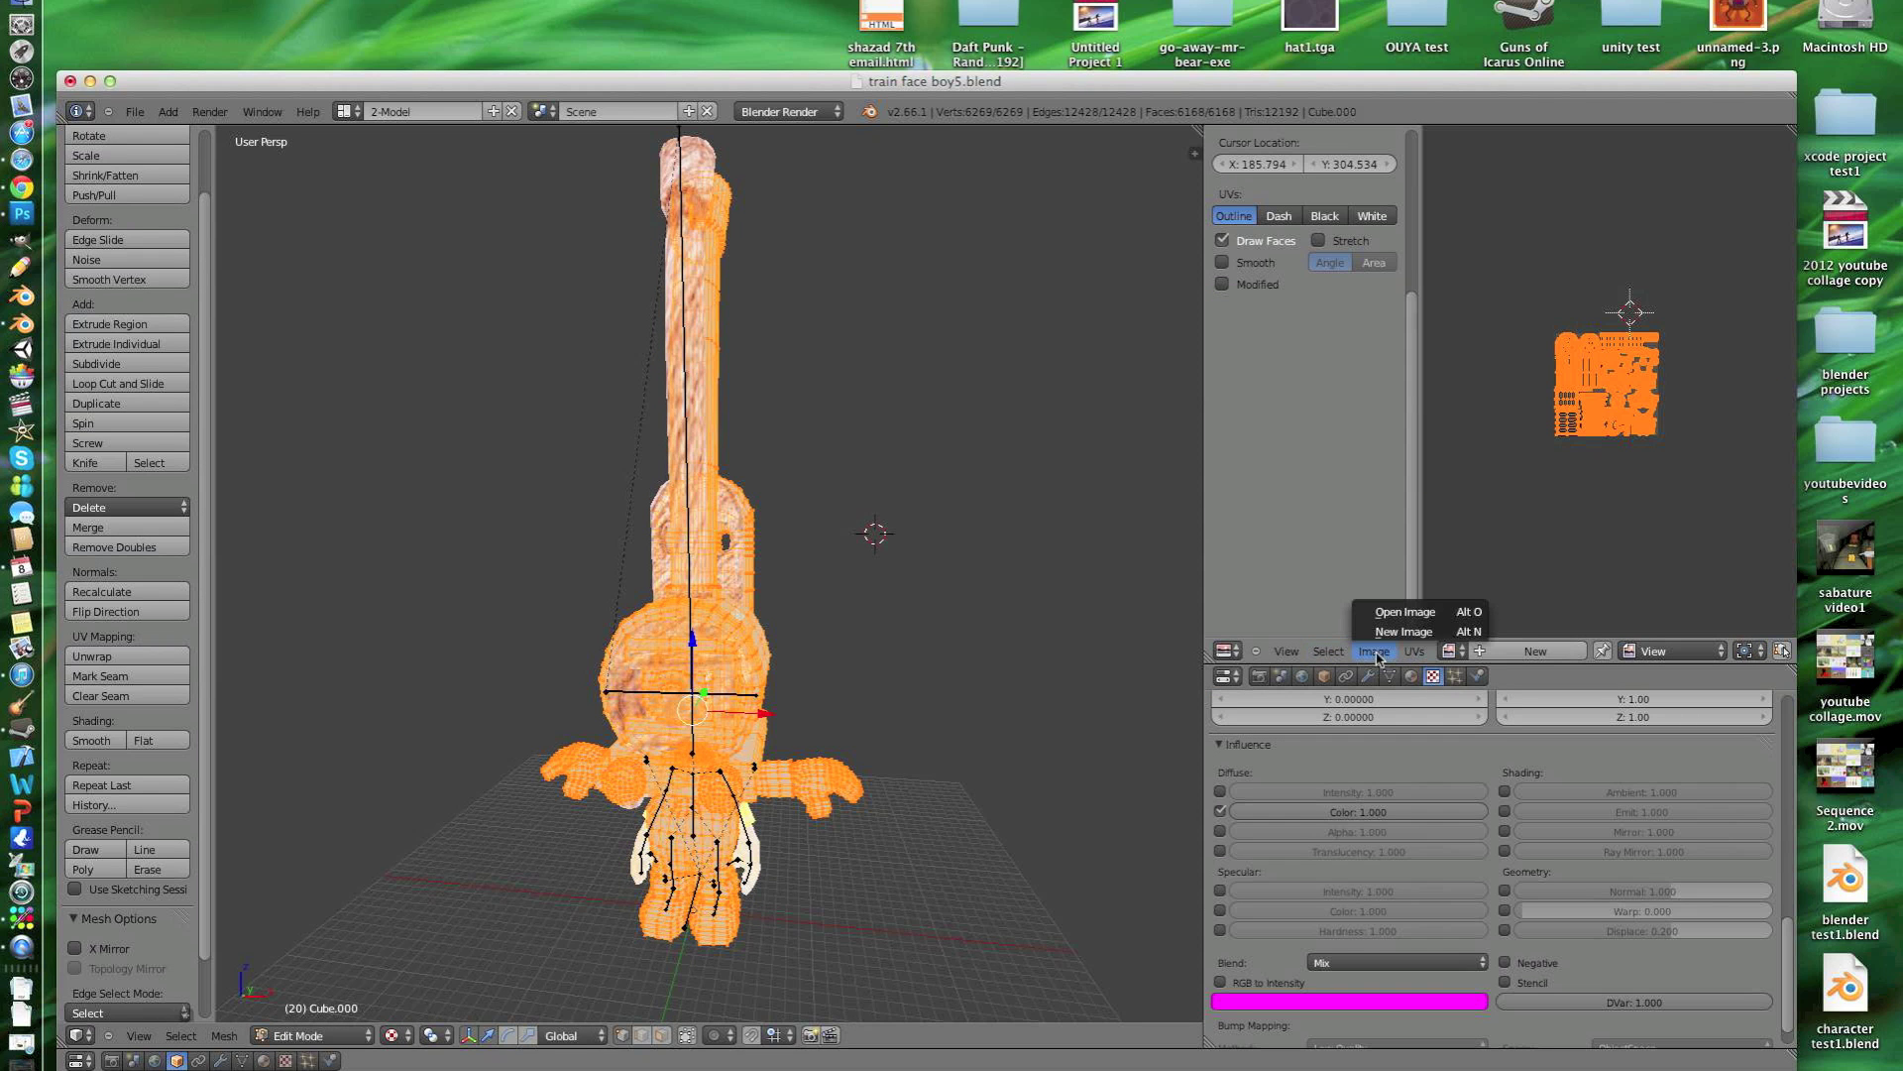
{"action": "left_click", "coordinate": [1388, 615]}
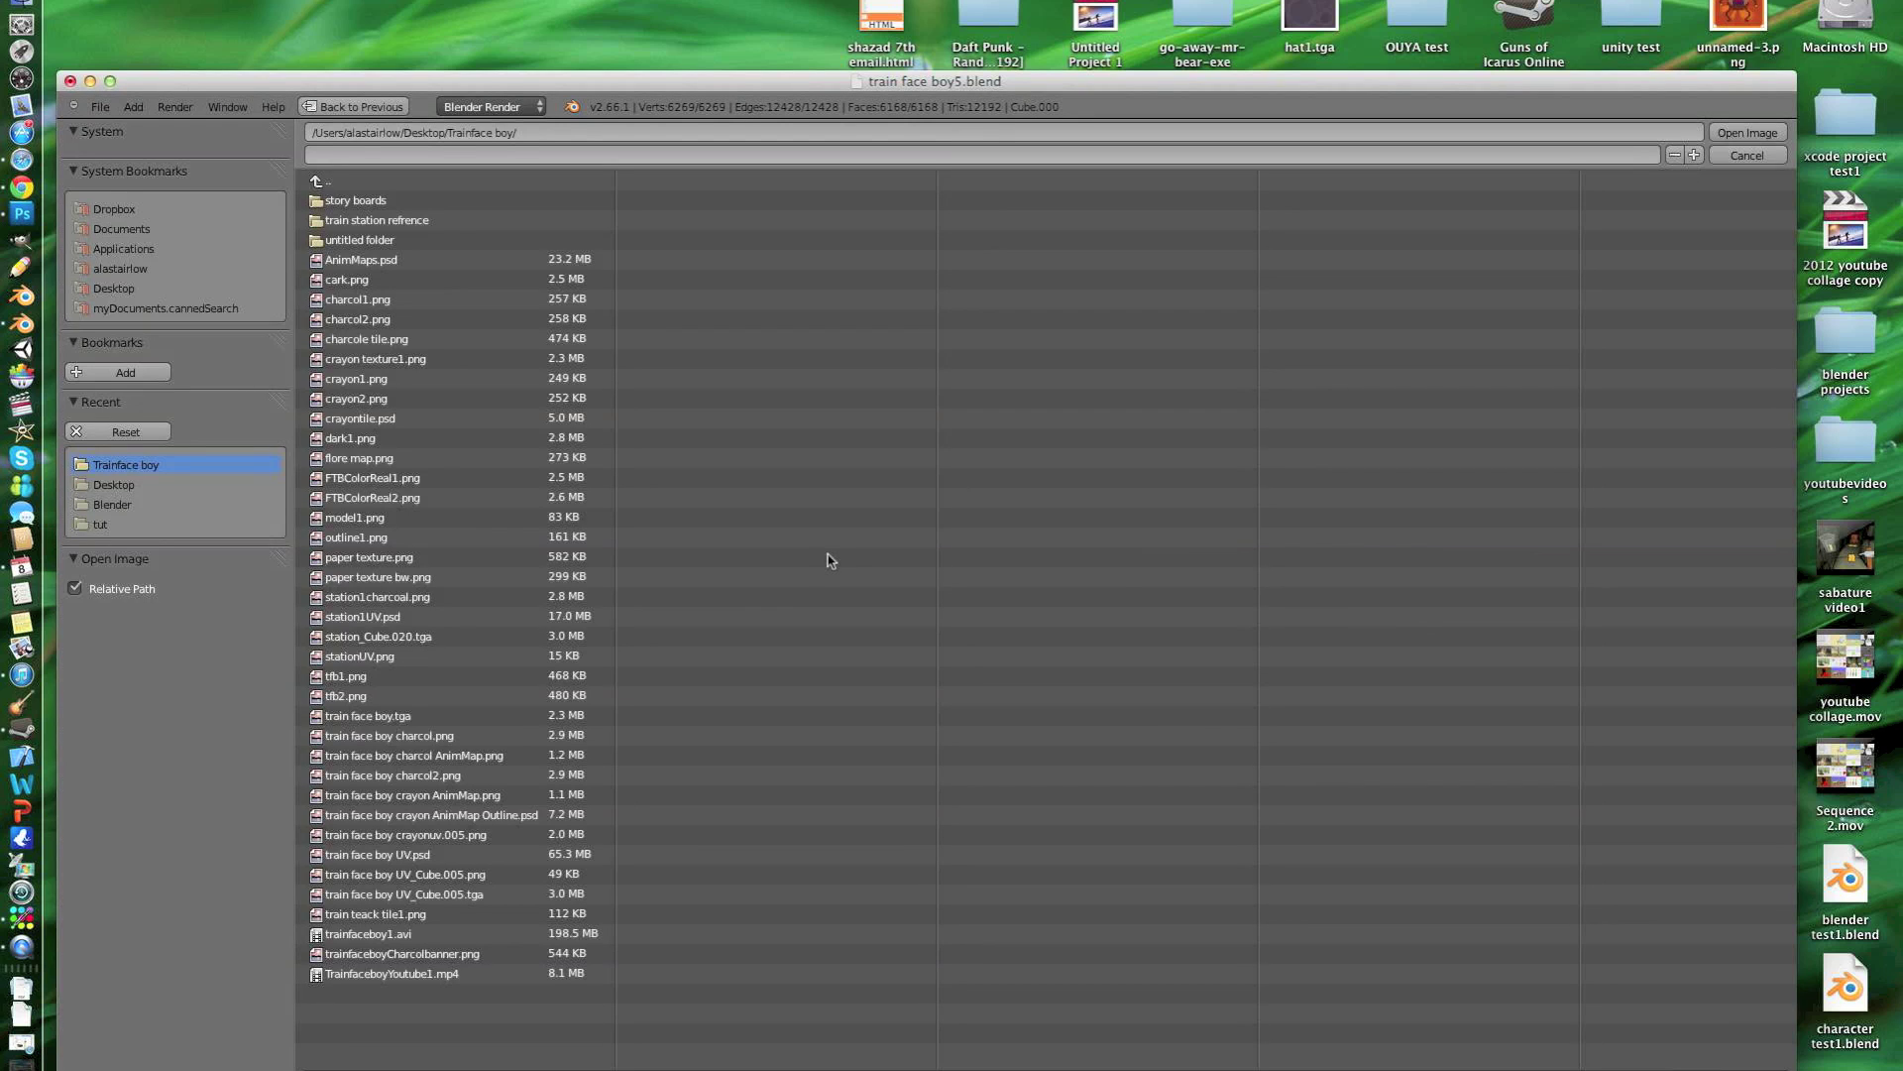
{"action": "left_click", "coordinate": [436, 814]}
{"action": "left_click", "coordinate": [1748, 133]}
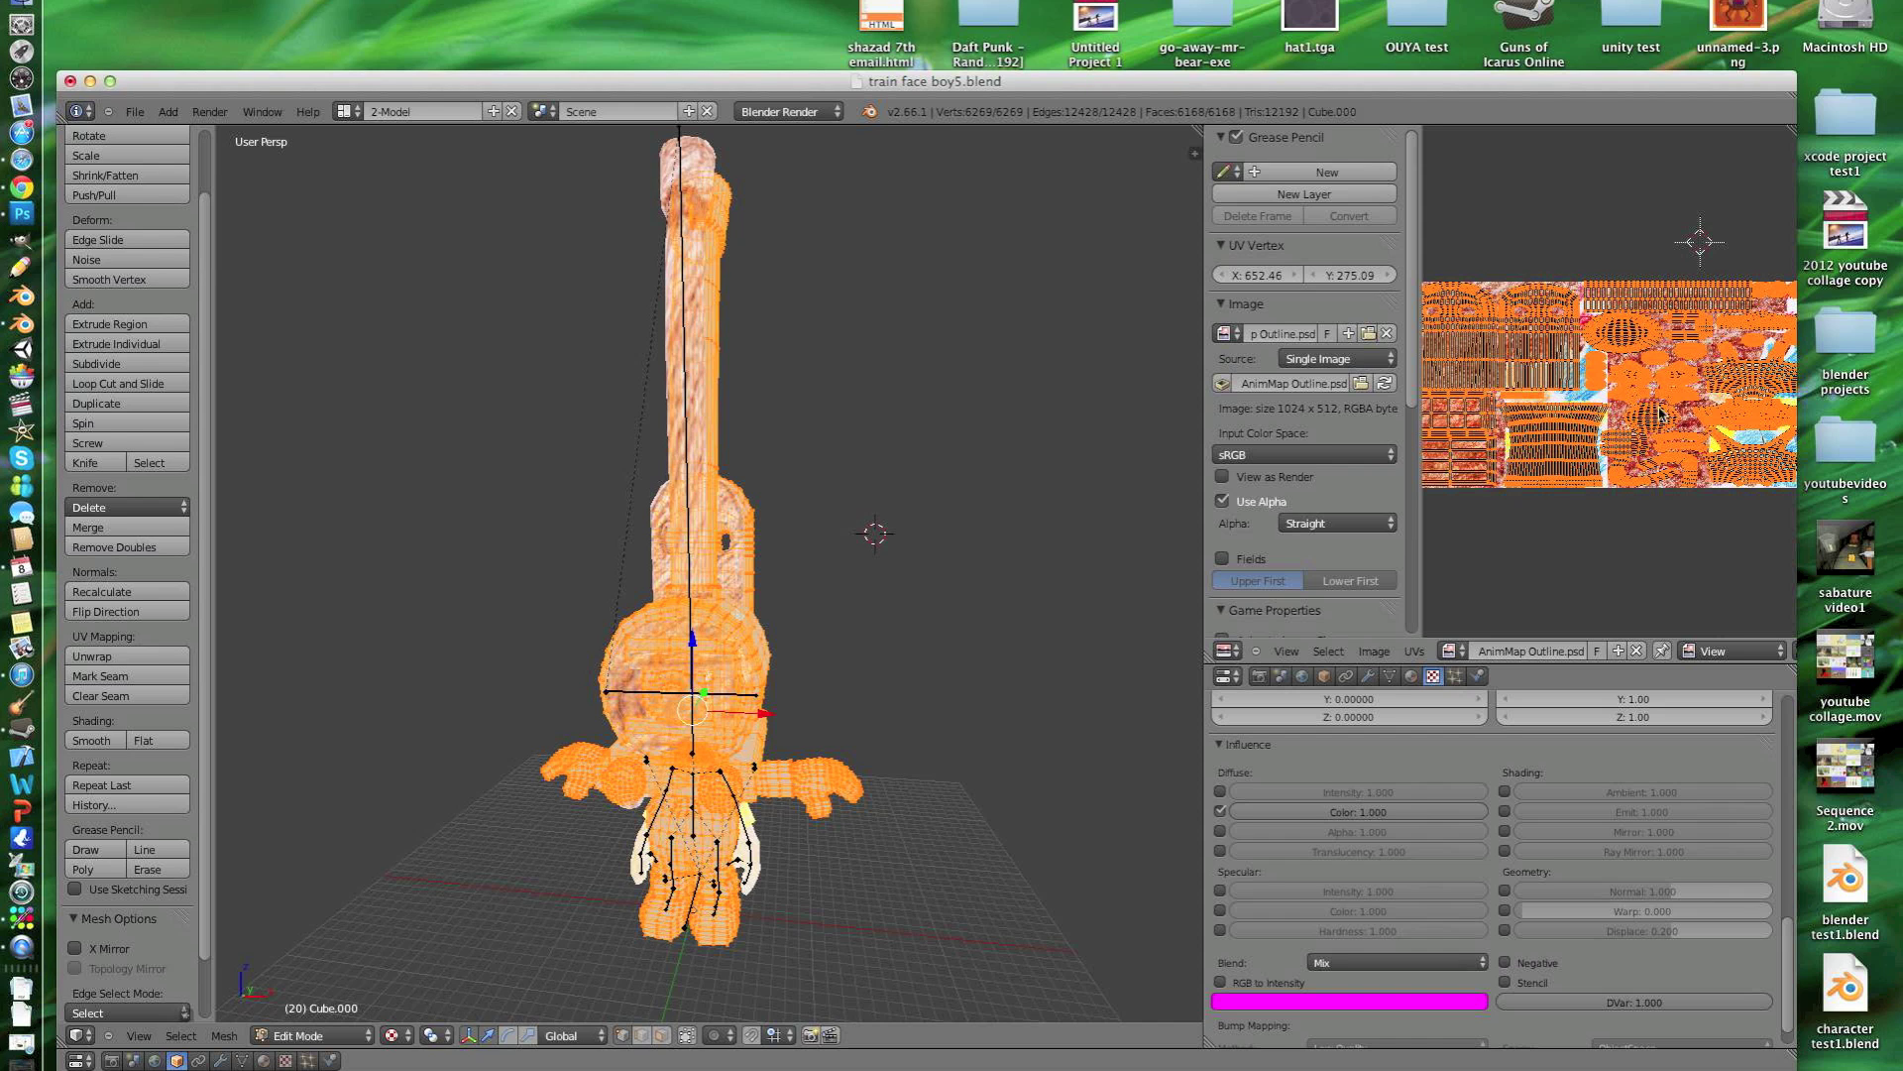
{"action": "key", "text": "ctrl+z"}
{"action": "key", "text": "ctrl+shift+z"}
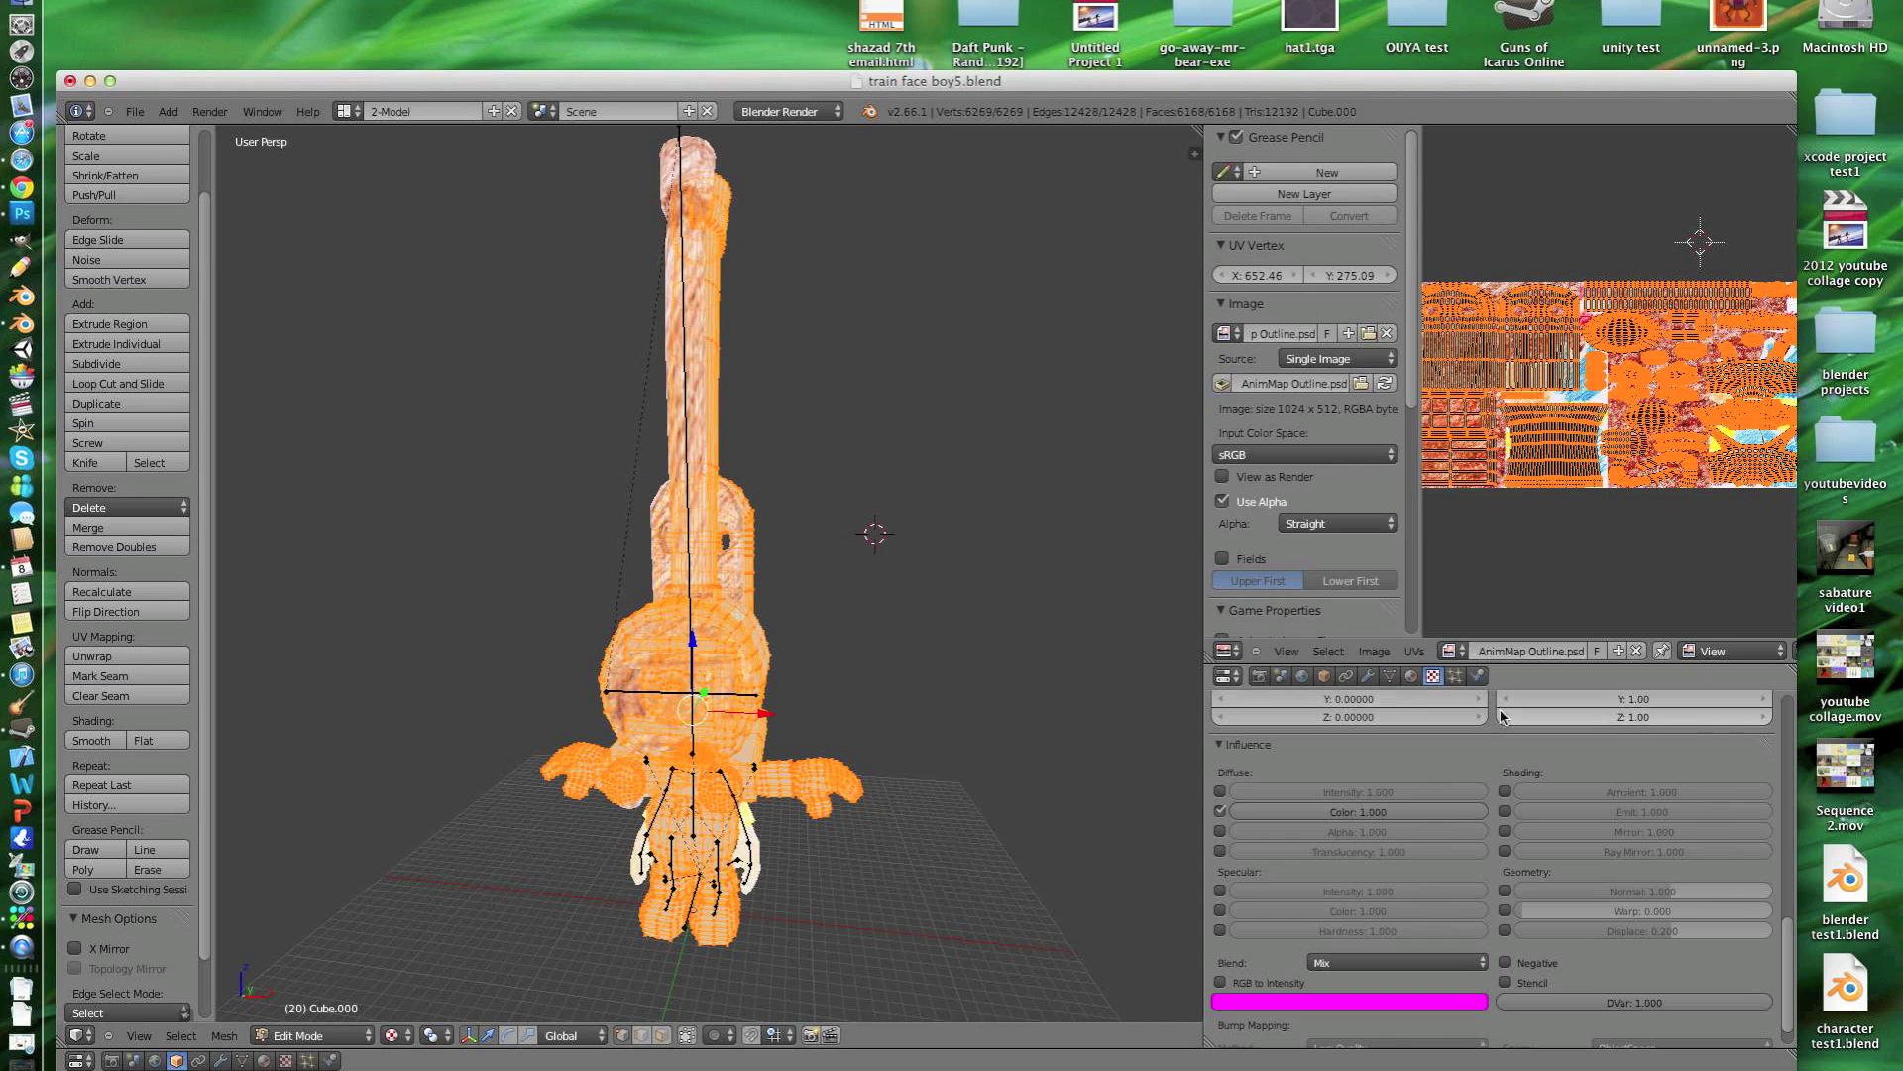
Step: Assign the already loaded train face boy crayon AnimMap Outline.psd as the image of the outline material's texture
{"action": "left_click", "coordinate": [1411, 675]}
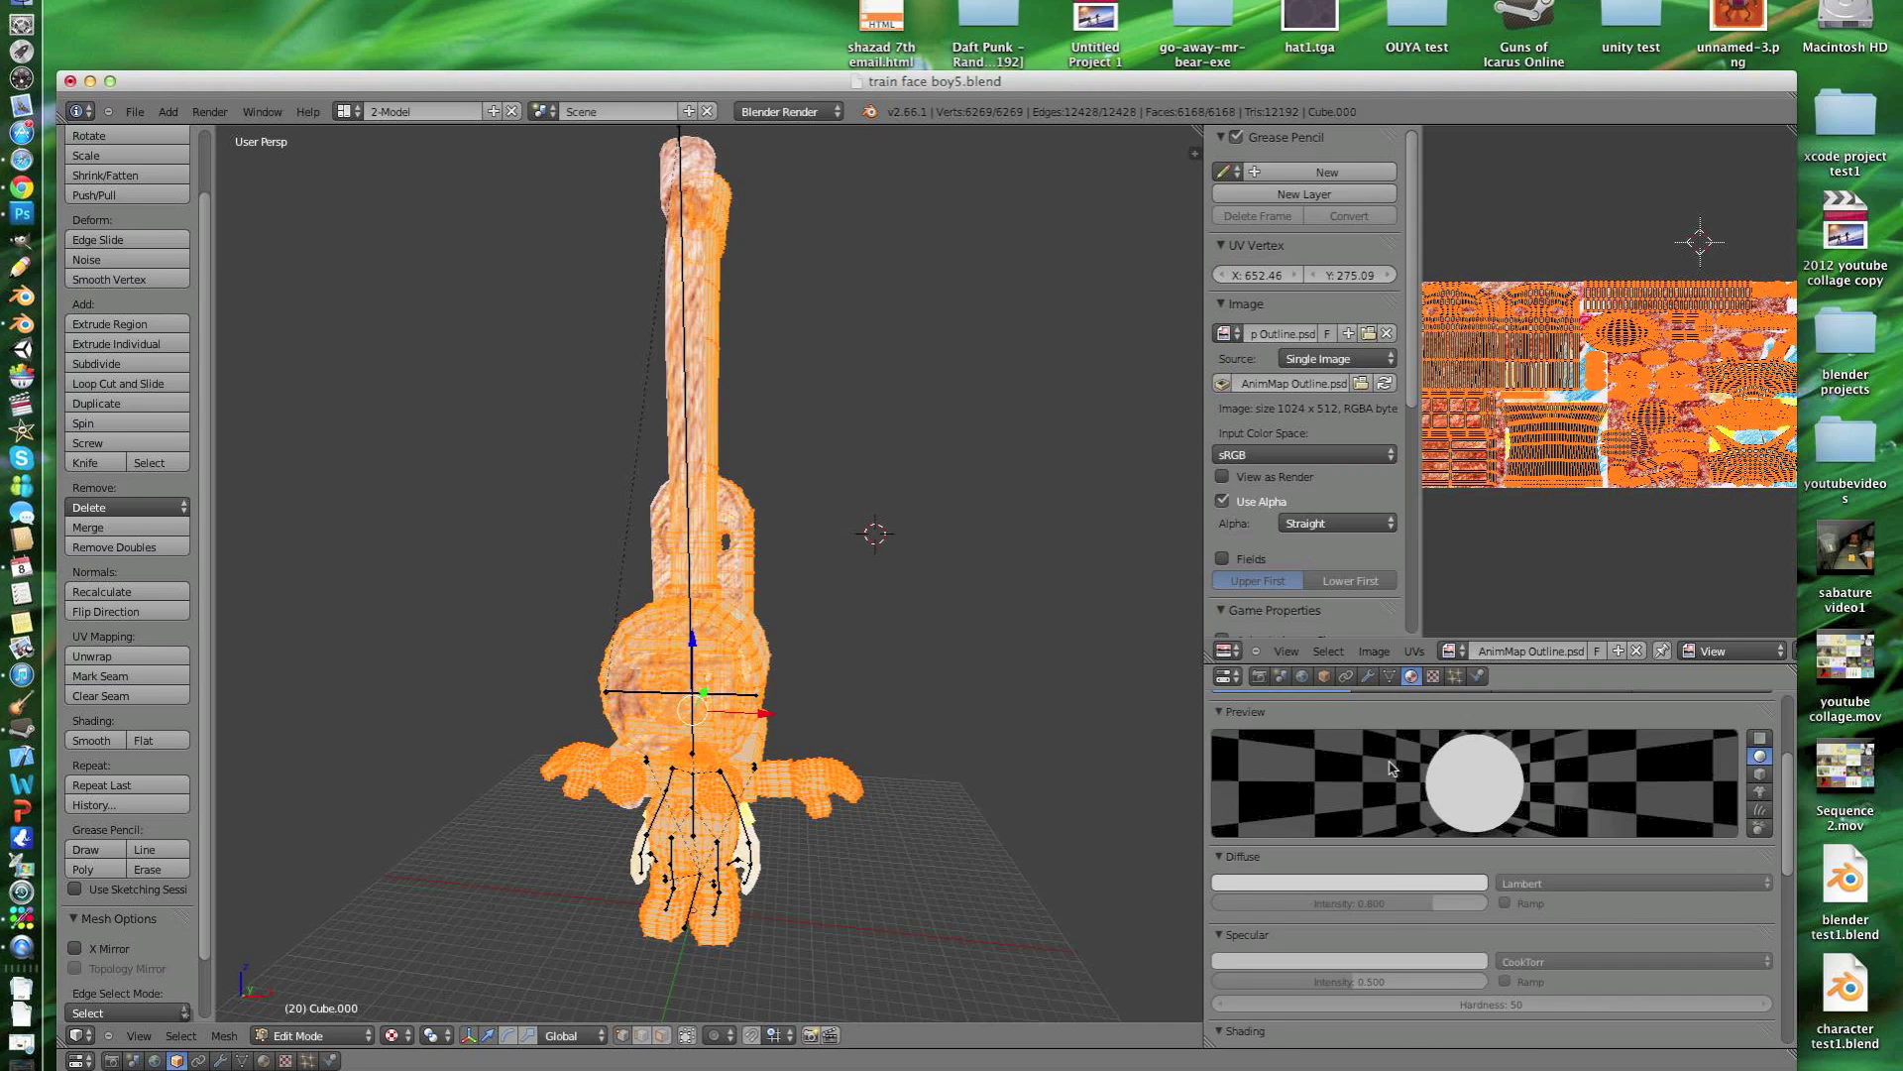
{"action": "scroll", "coordinate": [1407, 758], "scroll_direction": "up", "scroll_amount": 4}
{"action": "left_click", "coordinate": [1433, 677]}
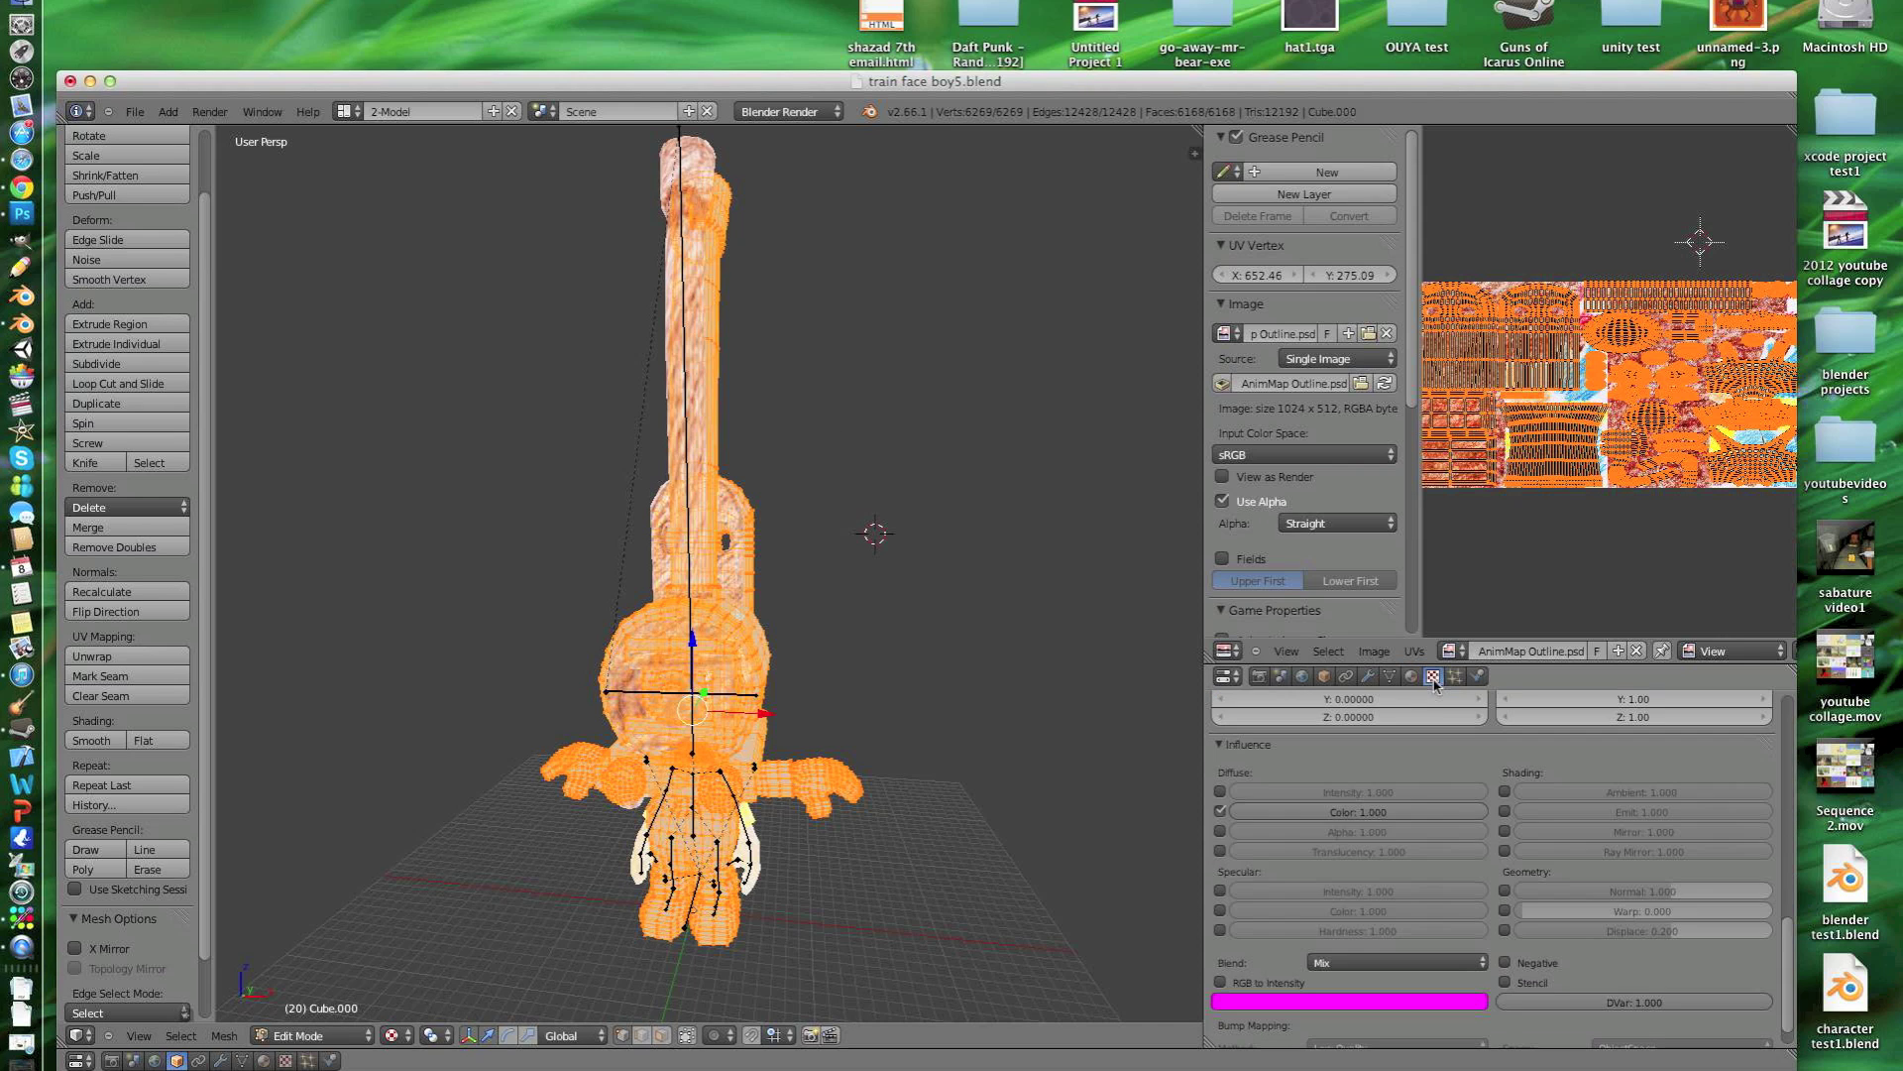
{"action": "scroll", "coordinate": [1422, 799], "scroll_direction": "up", "scroll_amount": 5}
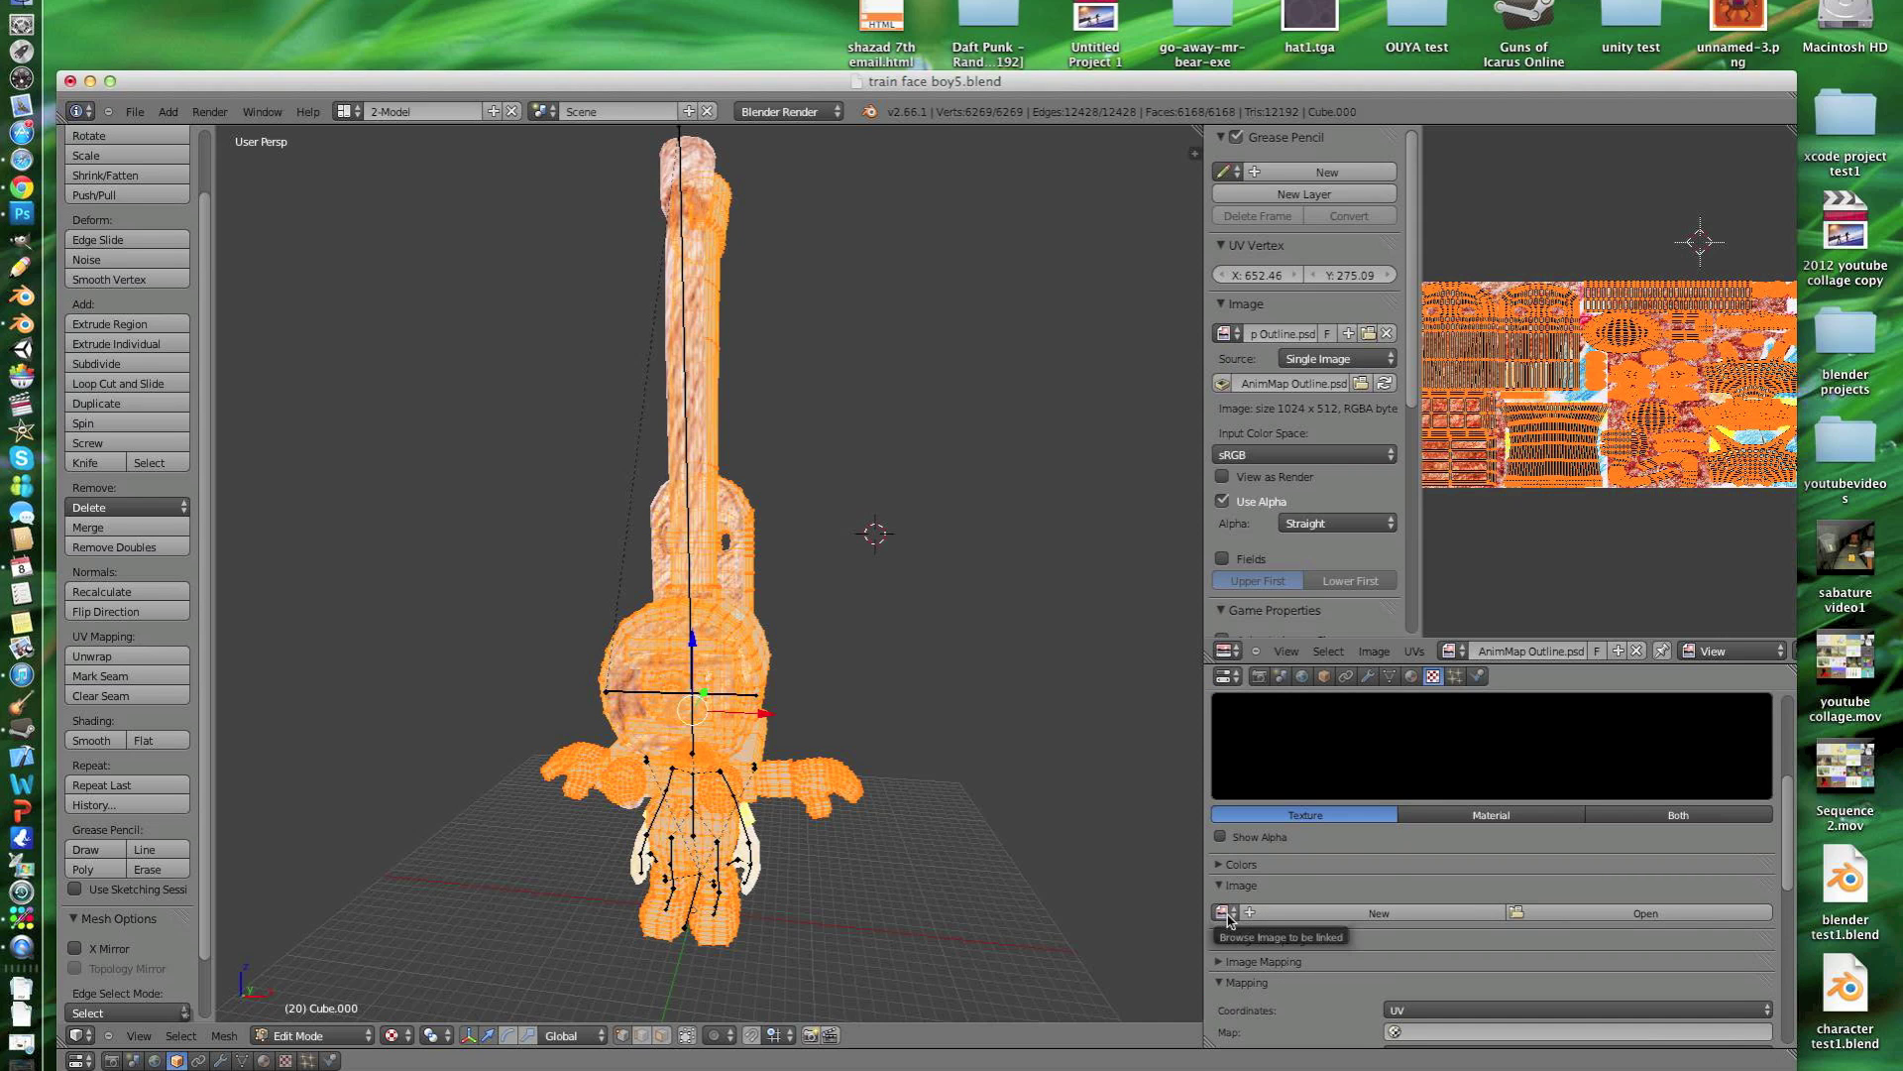
{"action": "left_click", "coordinate": [1226, 913]}
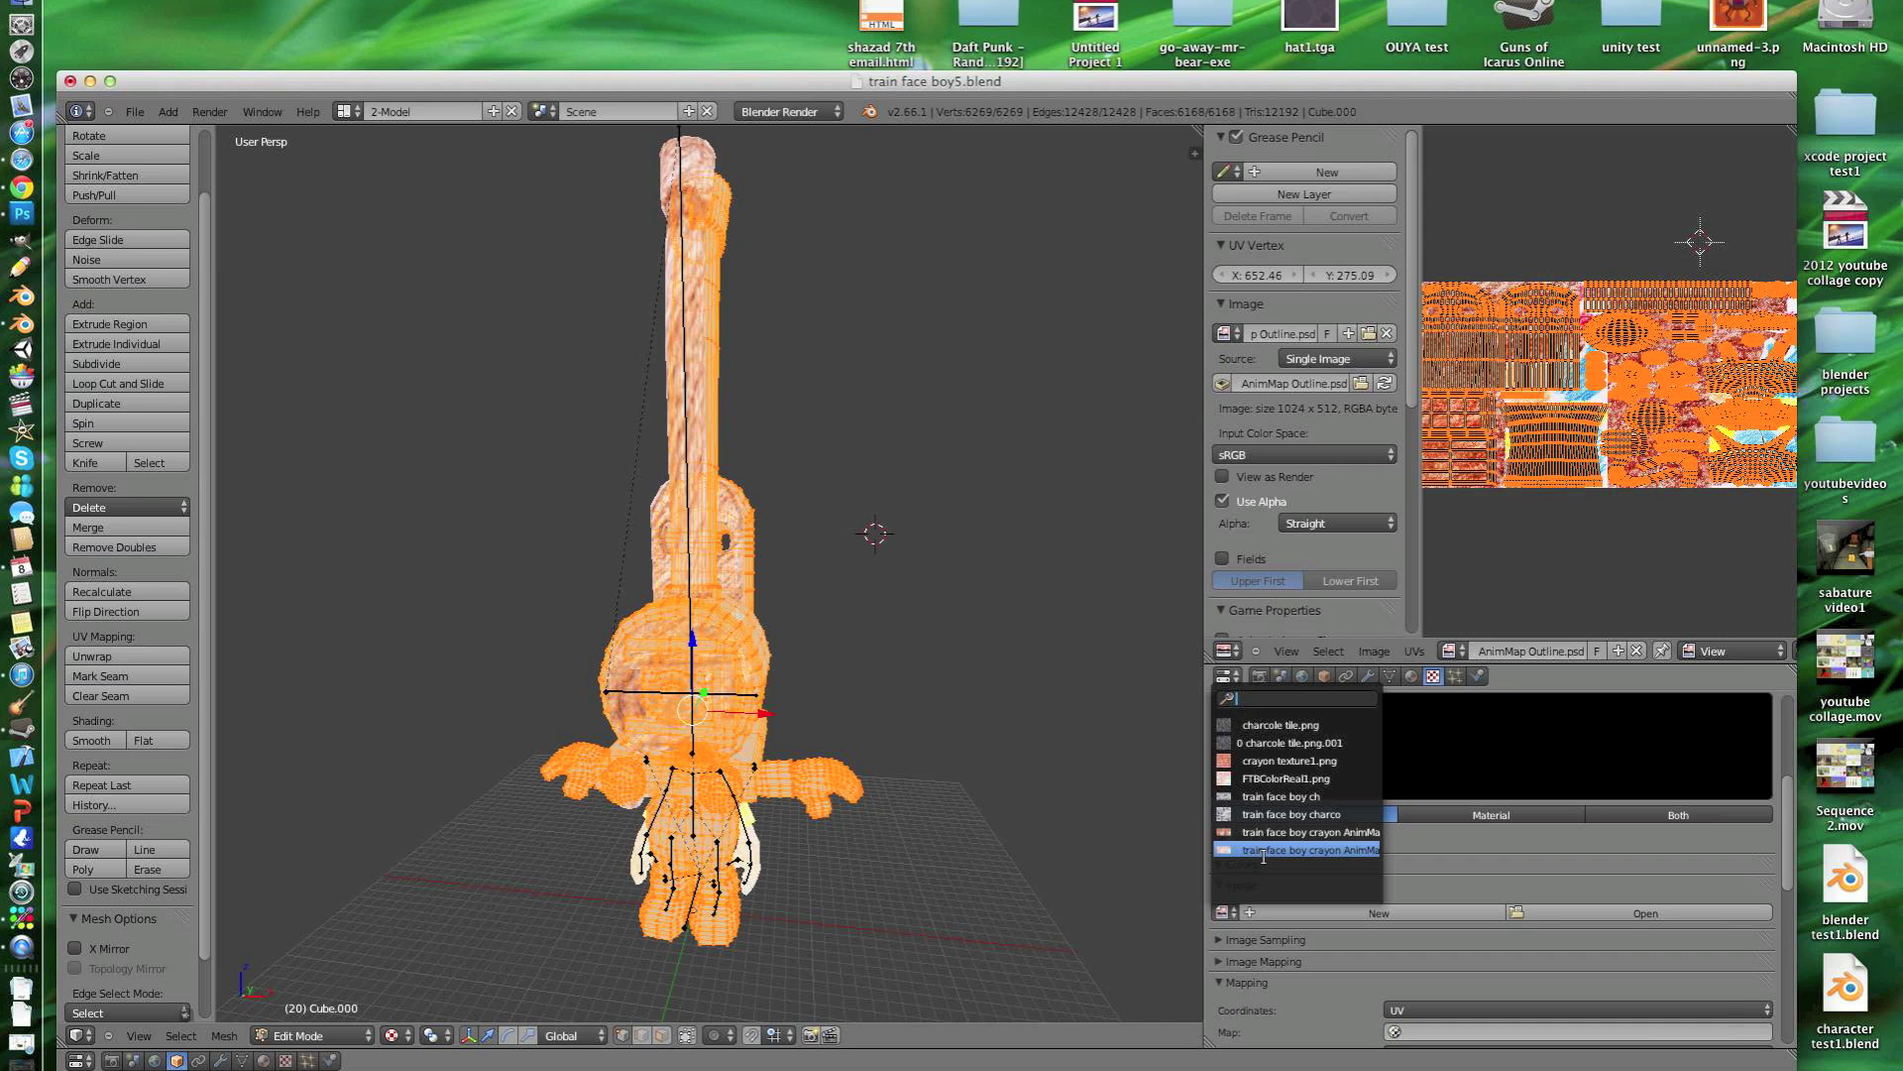
{"action": "left_click", "coordinate": [1293, 833]}
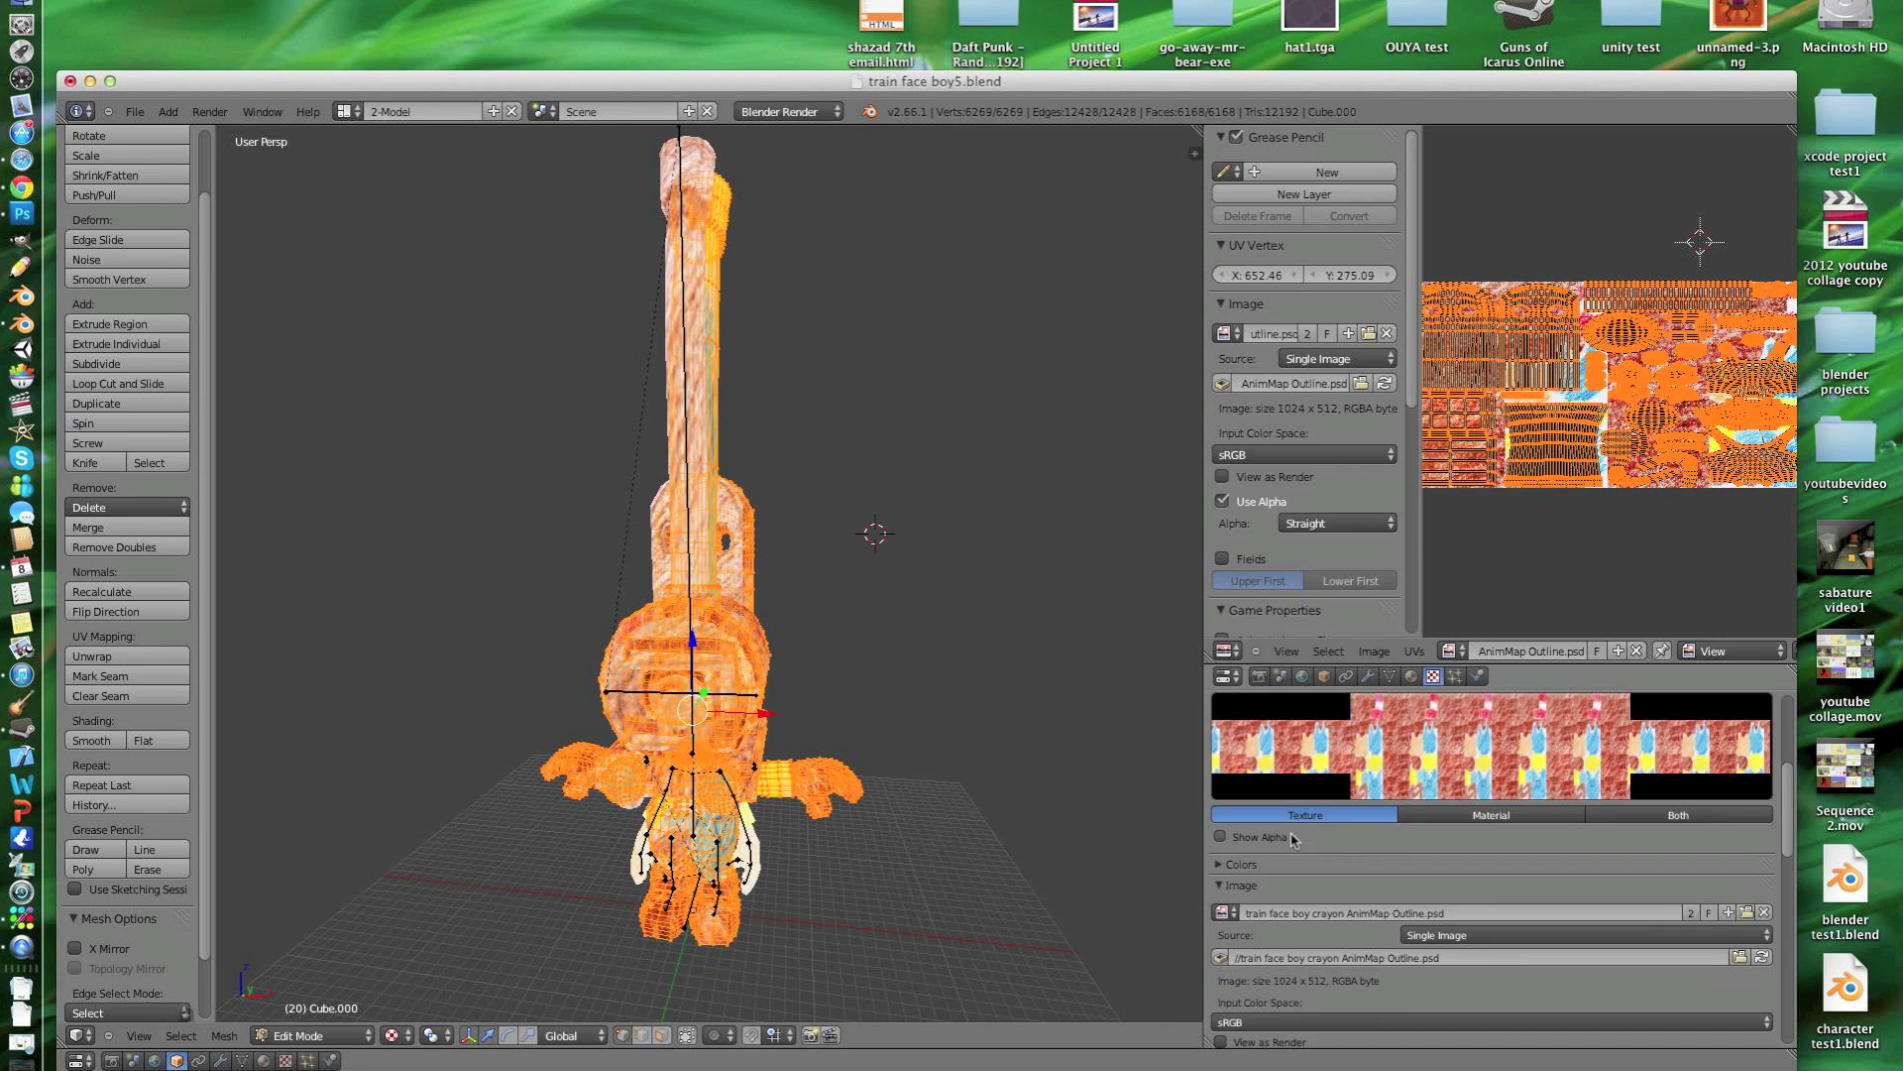
Step: Return to Object Mode and make the outline image Animated and Tiles, with X tiles 2, end frame 1 and speed 12
{"action": "scroll", "coordinate": [1474, 842], "scroll_direction": "down", "scroll_amount": 3}
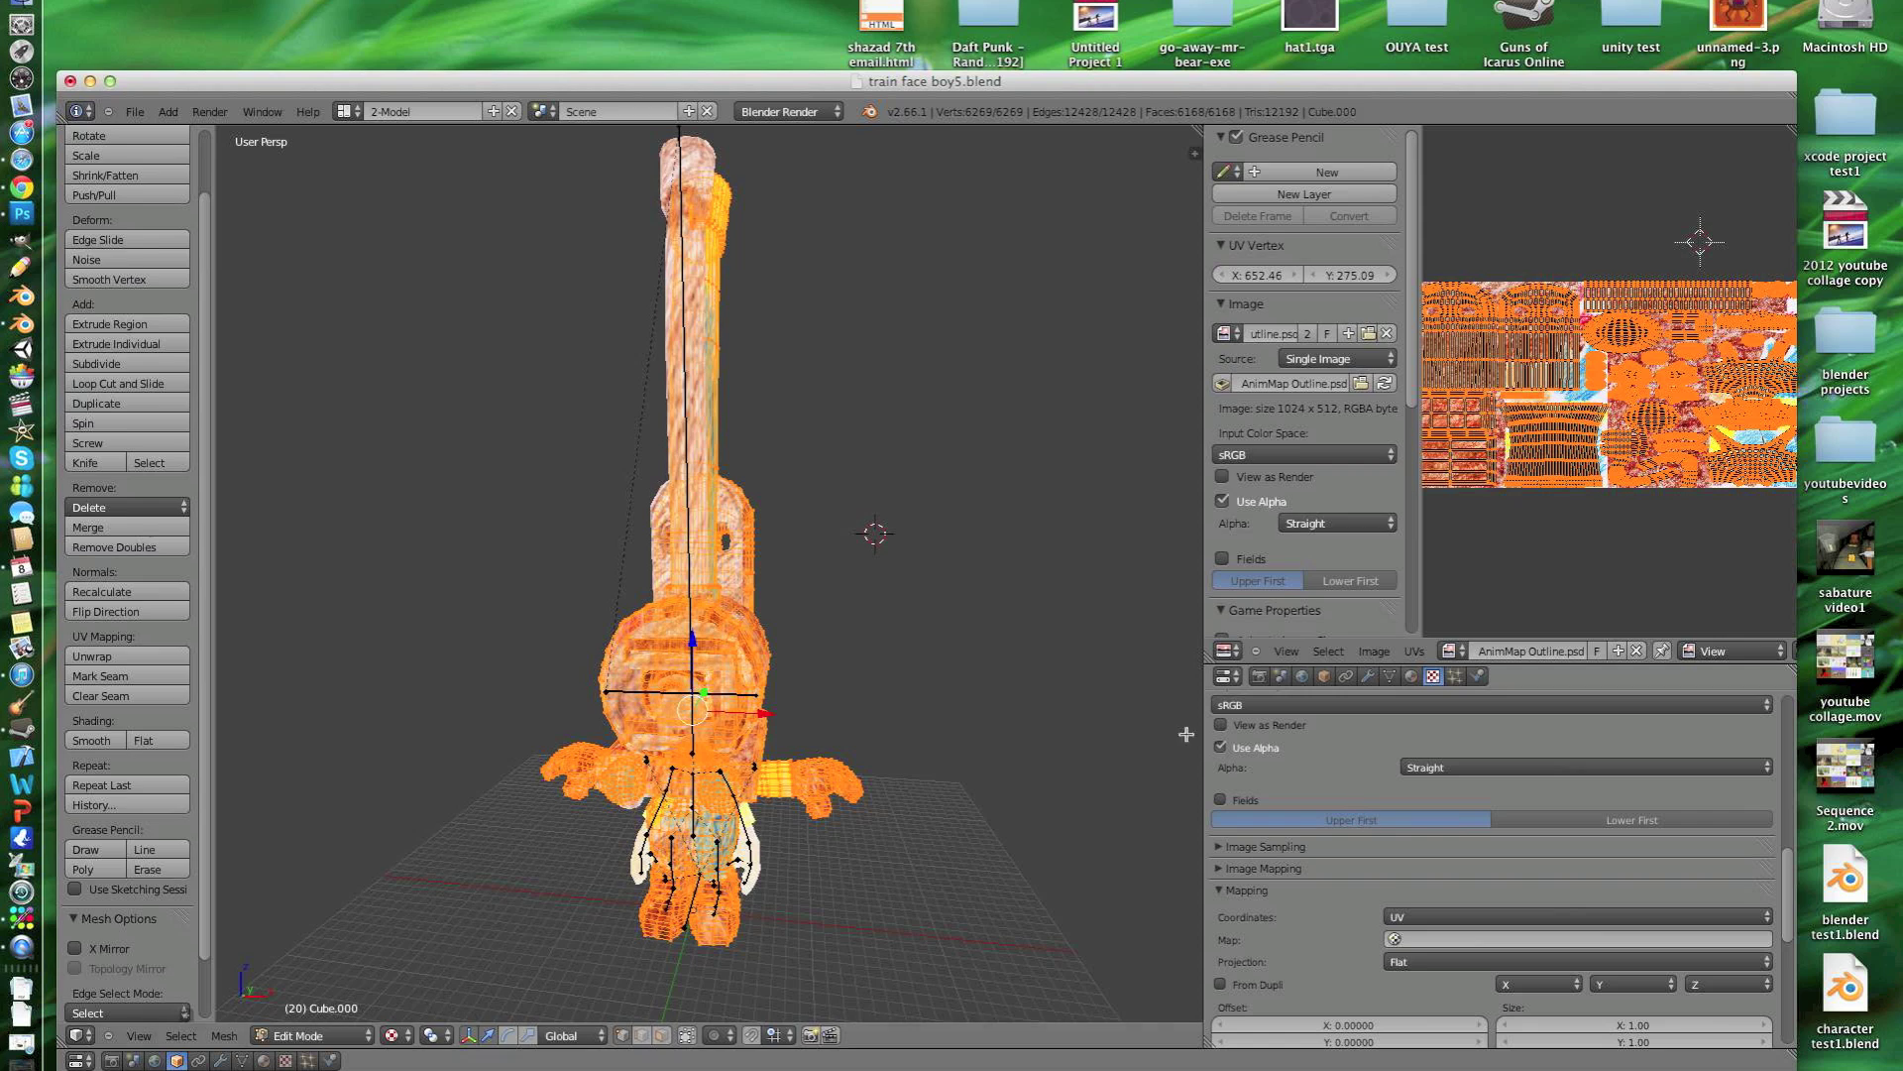
{"action": "key", "text": "Tab"}
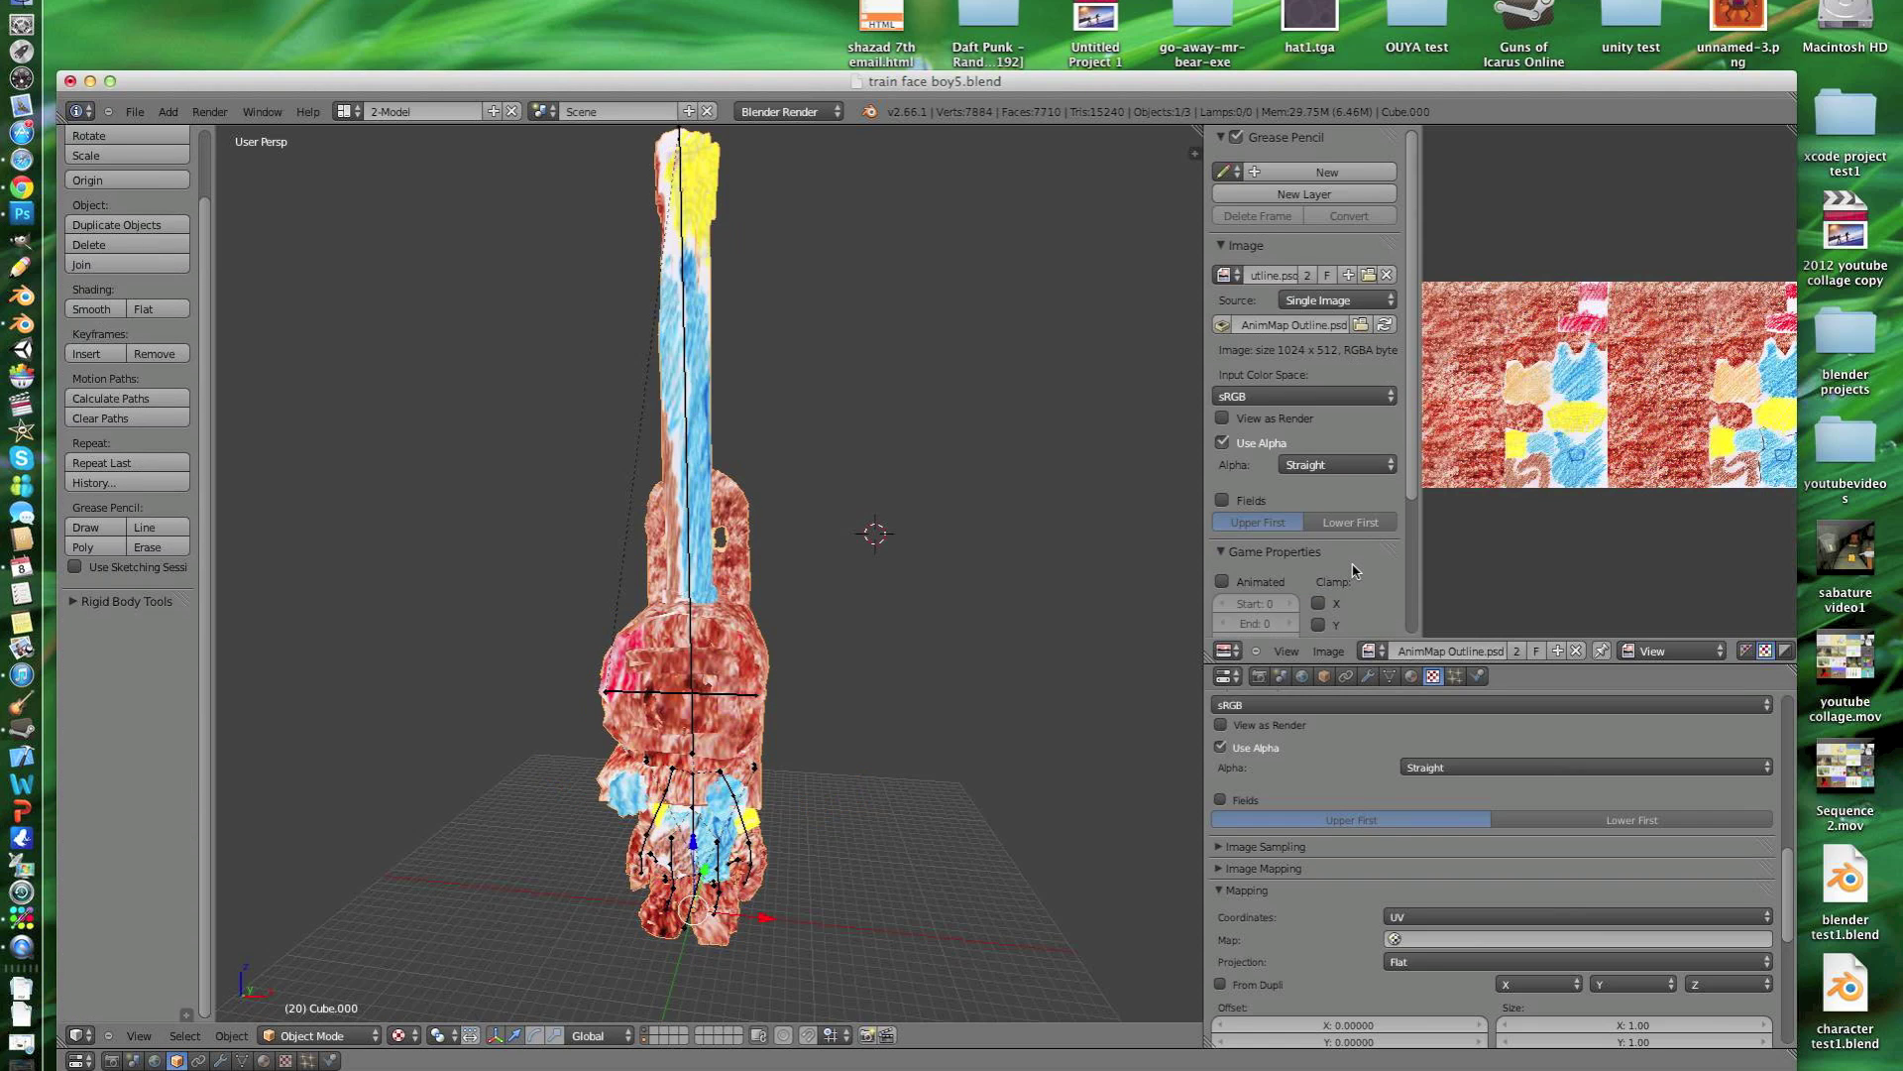
{"action": "scroll", "coordinate": [1355, 570], "scroll_direction": "down", "scroll_amount": 3}
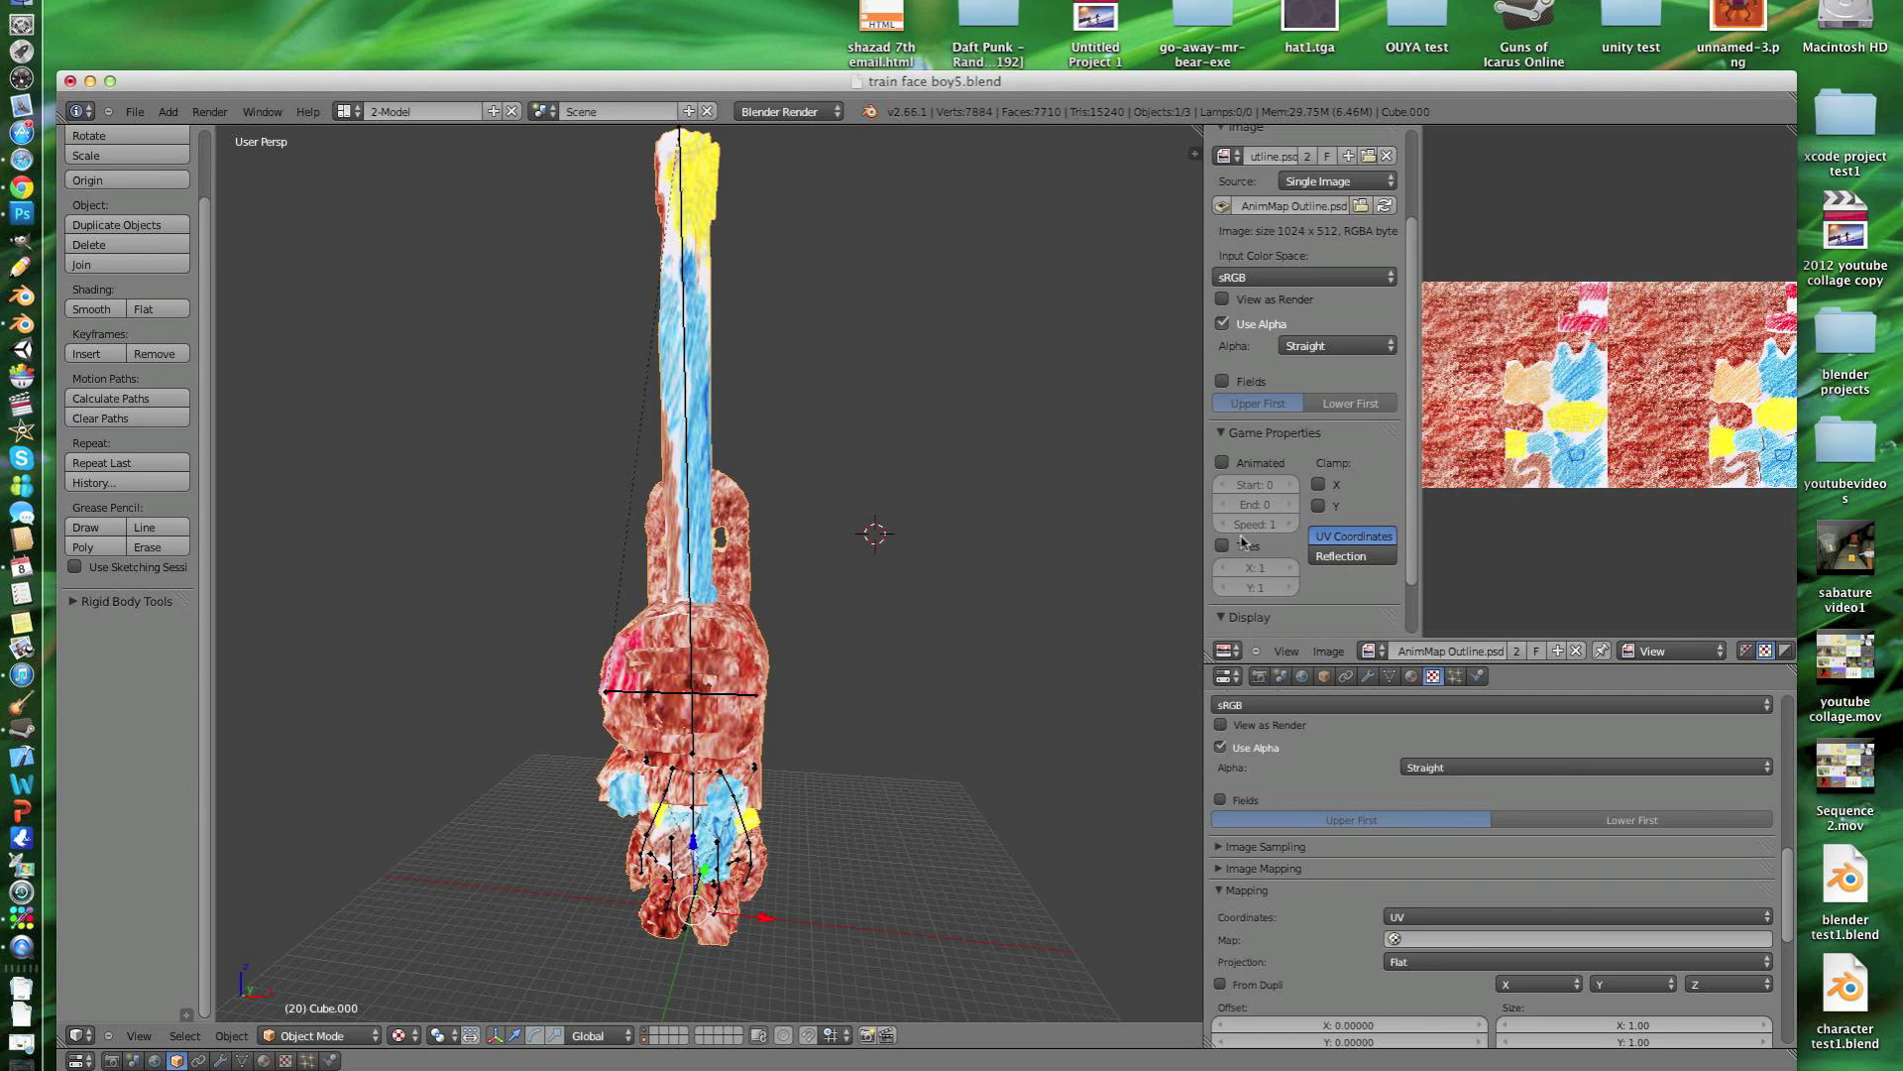
{"action": "left_click", "coordinate": [1236, 466]}
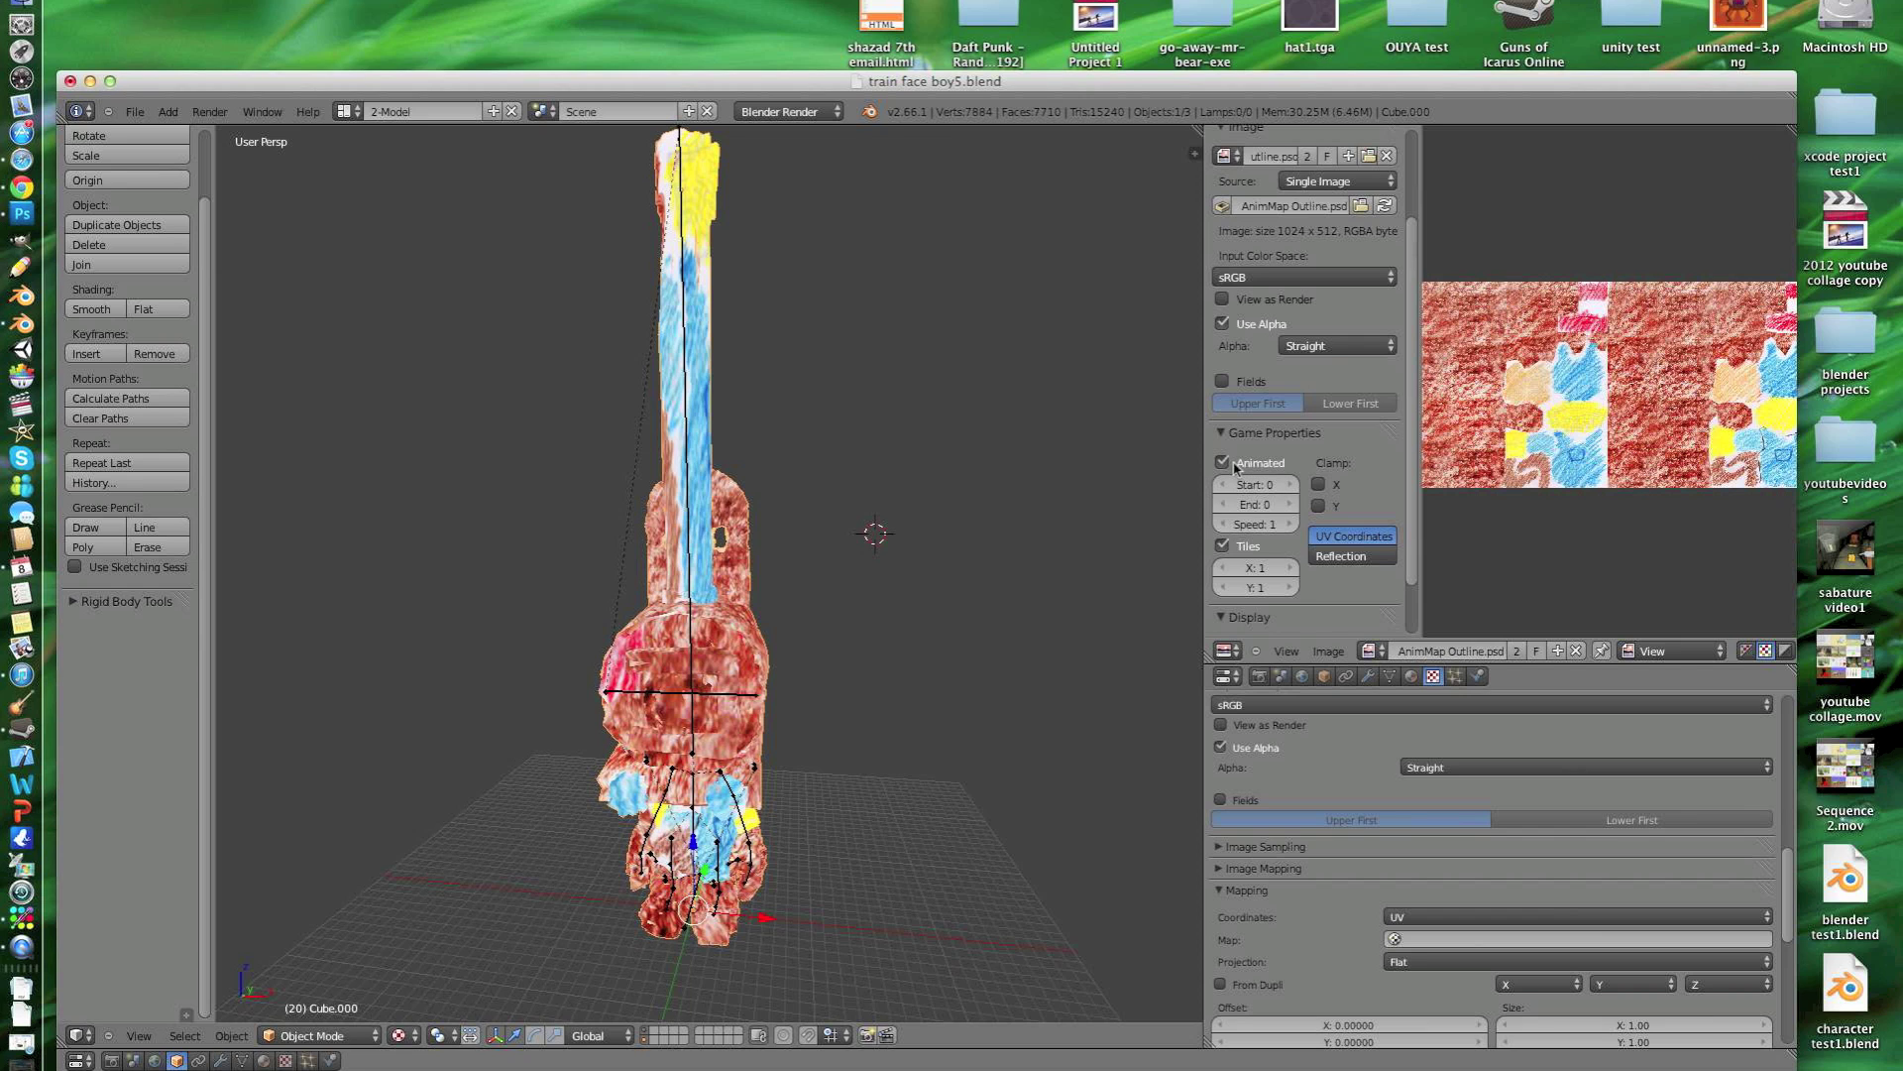
{"action": "left_click", "coordinate": [1290, 567]}
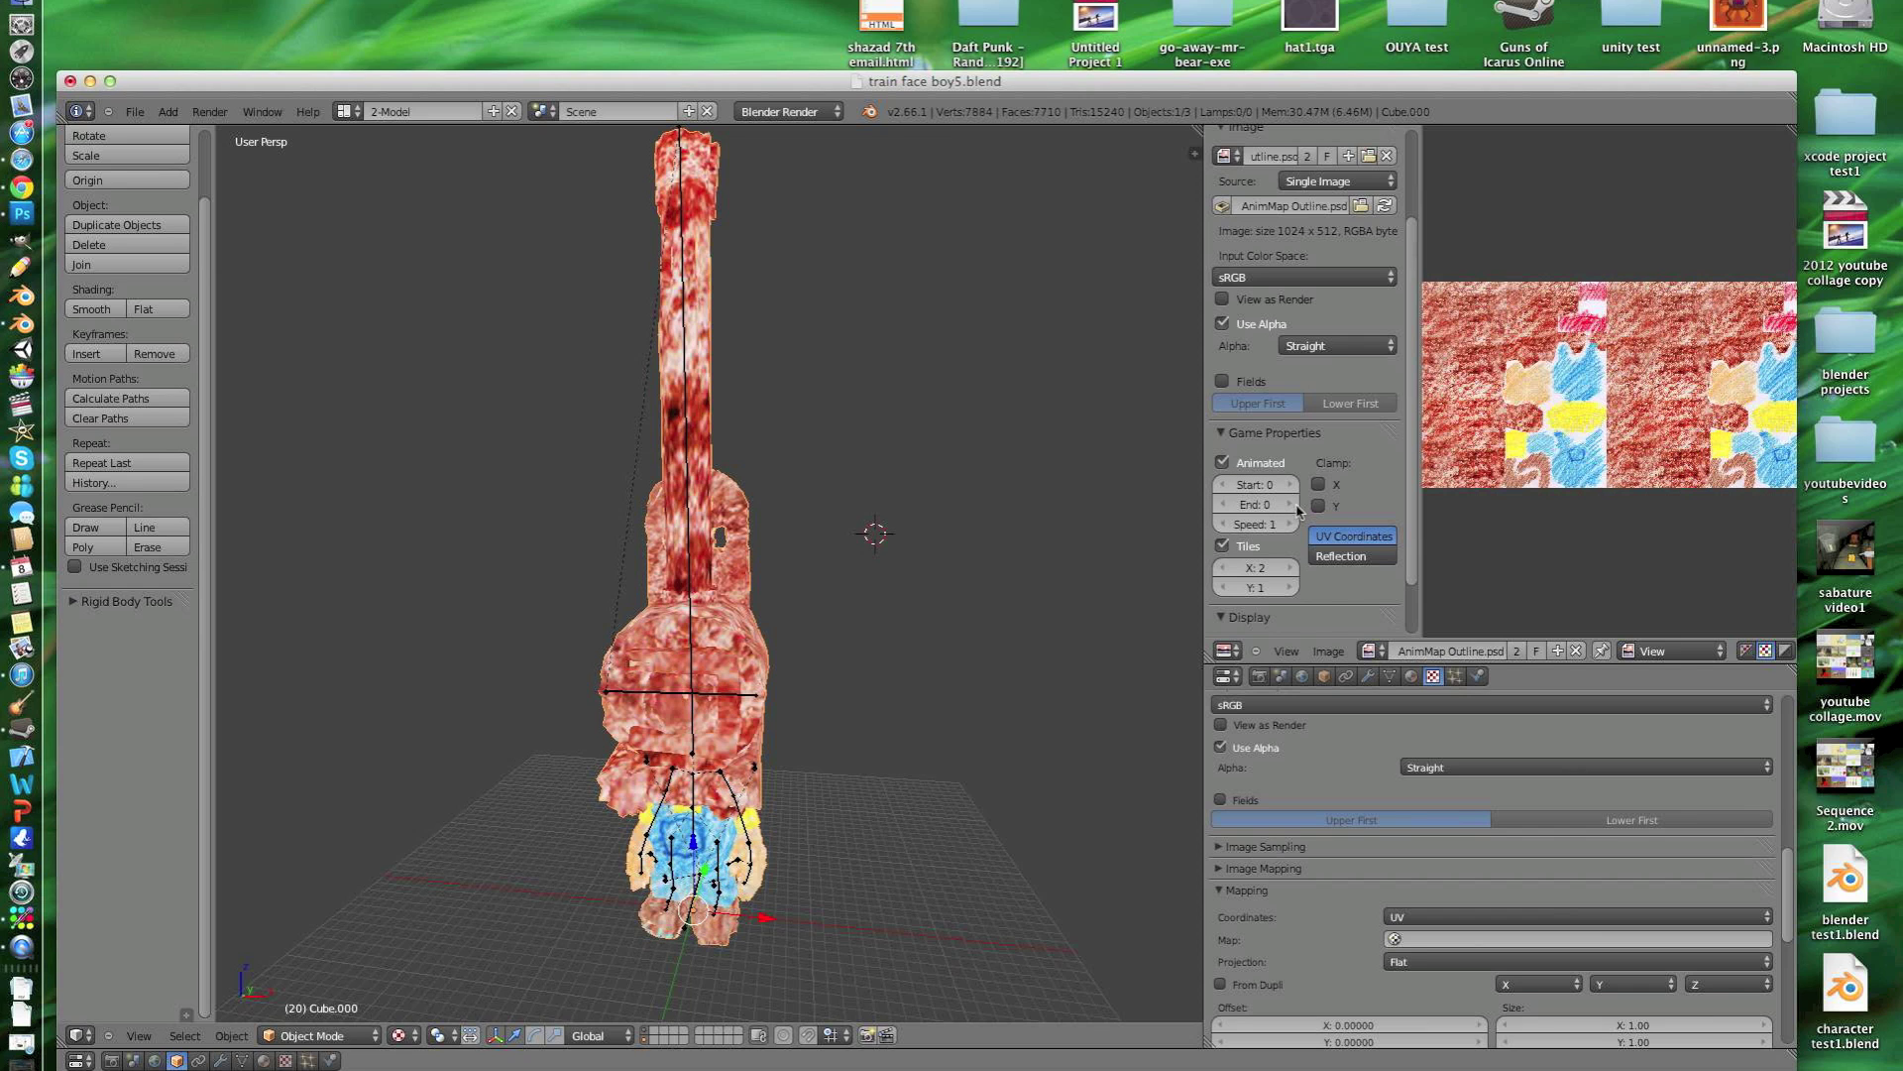
{"action": "left_click", "coordinate": [1292, 504]}
{"action": "left_click", "coordinate": [1256, 525]}
{"action": "key", "text": "Return"}
Step: Run the game engine to test the character with its animated outline and show the outline mesh's Armature and Displace modifiers
{"action": "scroll", "coordinate": [1606, 818], "scroll_direction": "up", "scroll_amount": 1}
{"action": "scroll", "coordinate": [1606, 815], "scroll_direction": "up", "scroll_amount": 5}
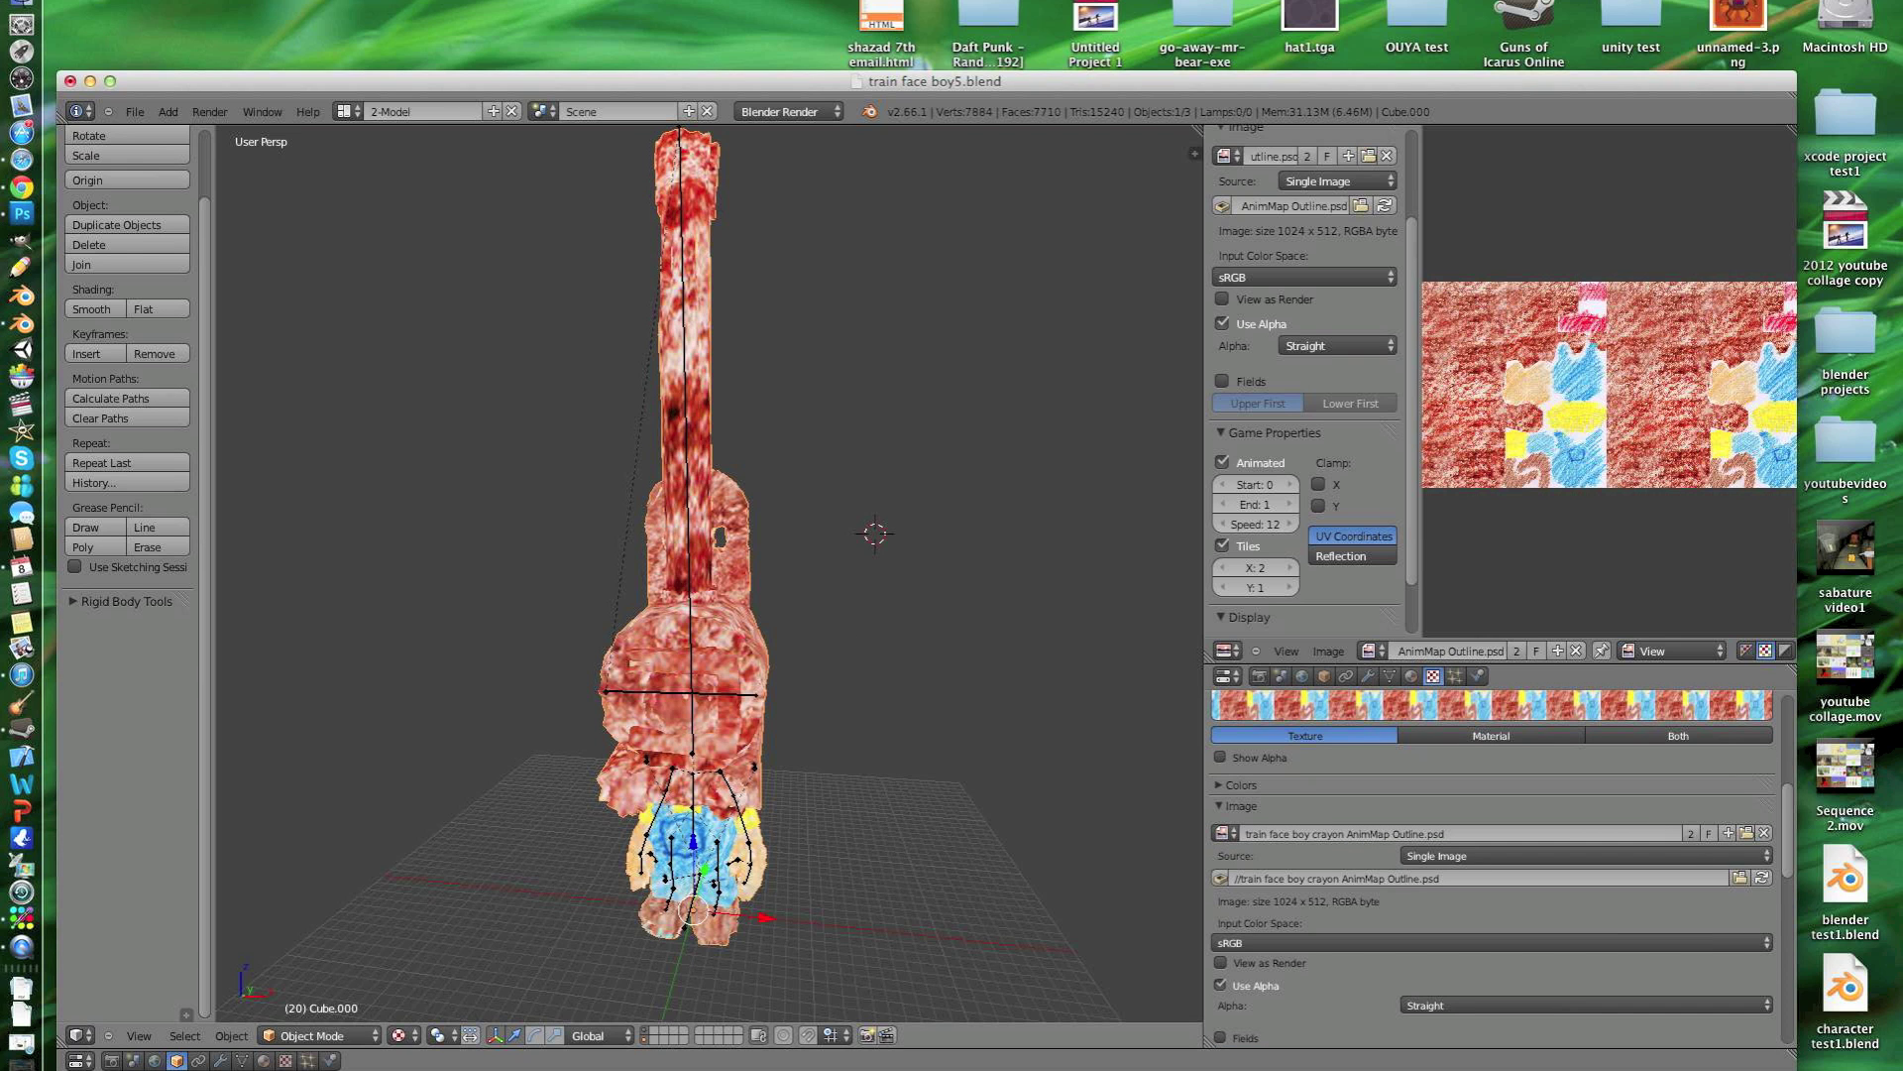
{"action": "key", "text": "p"}
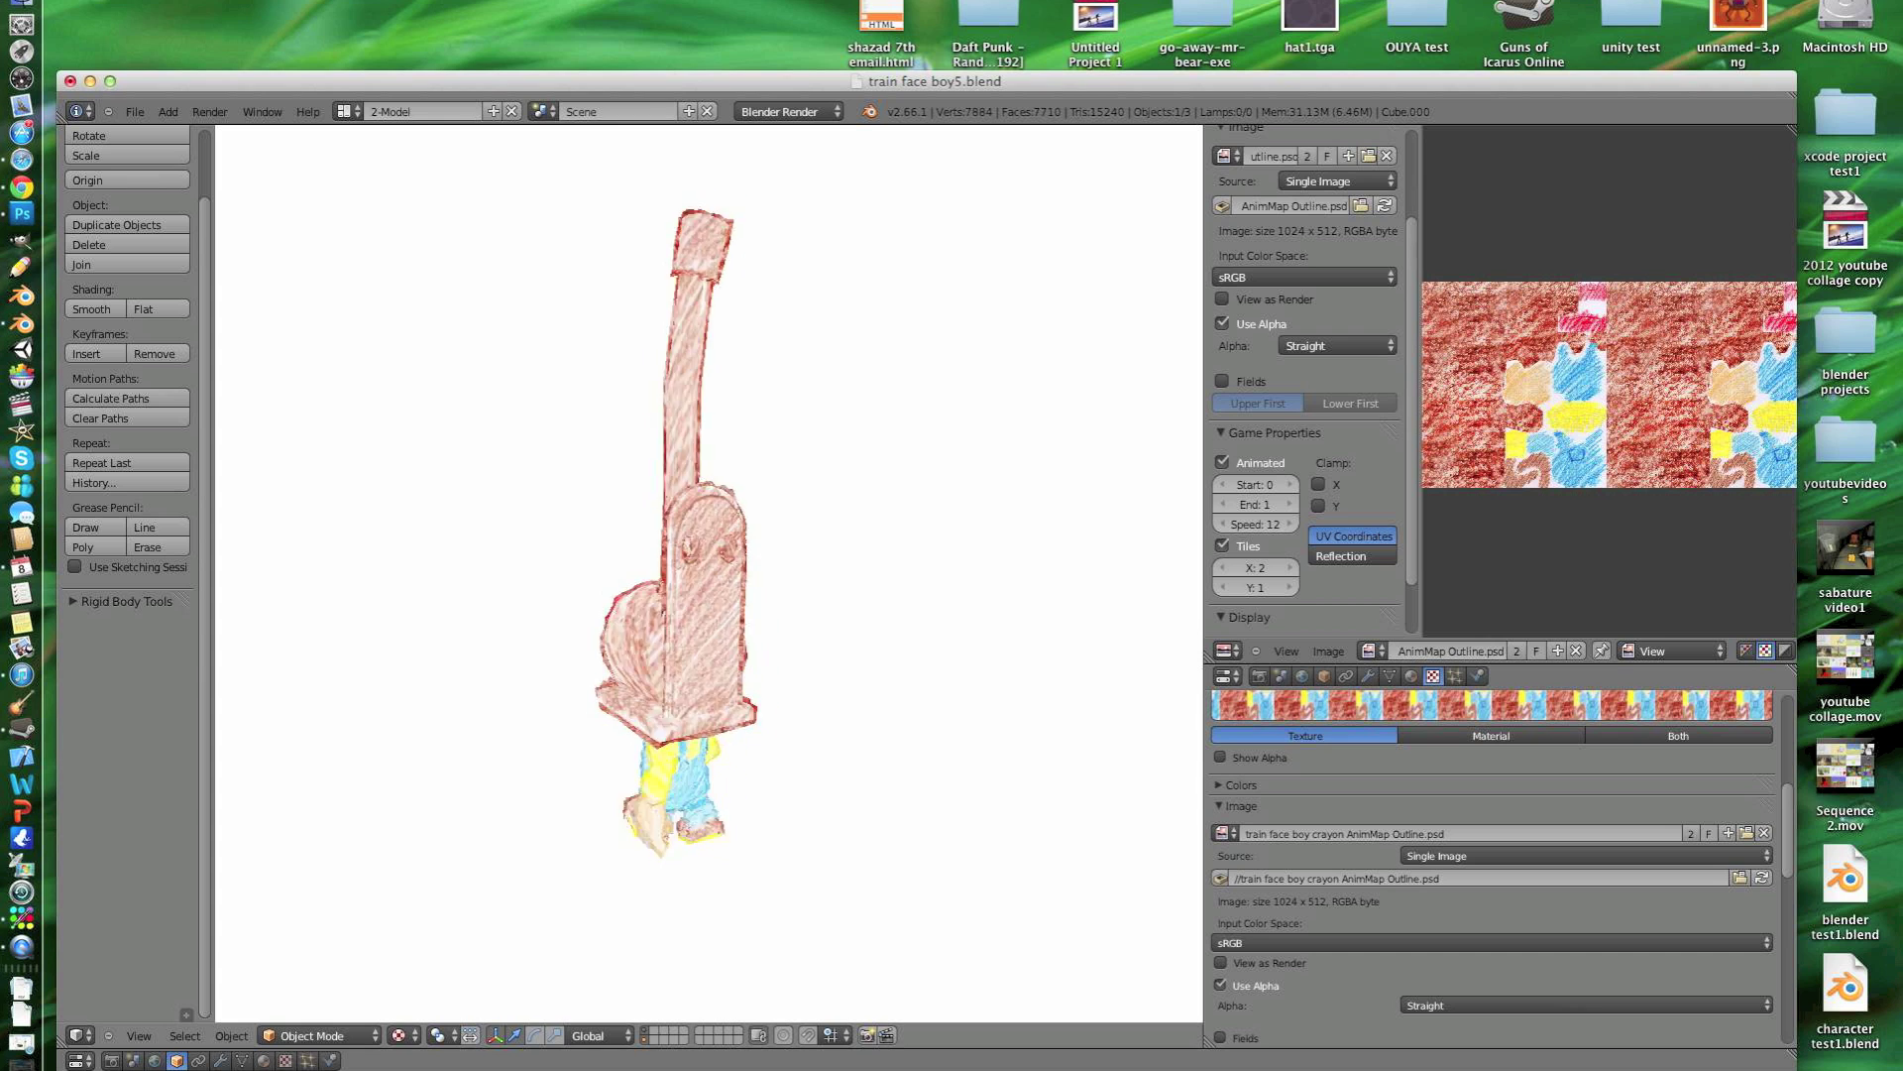
{"action": "left_click", "coordinate": [1367, 675]}
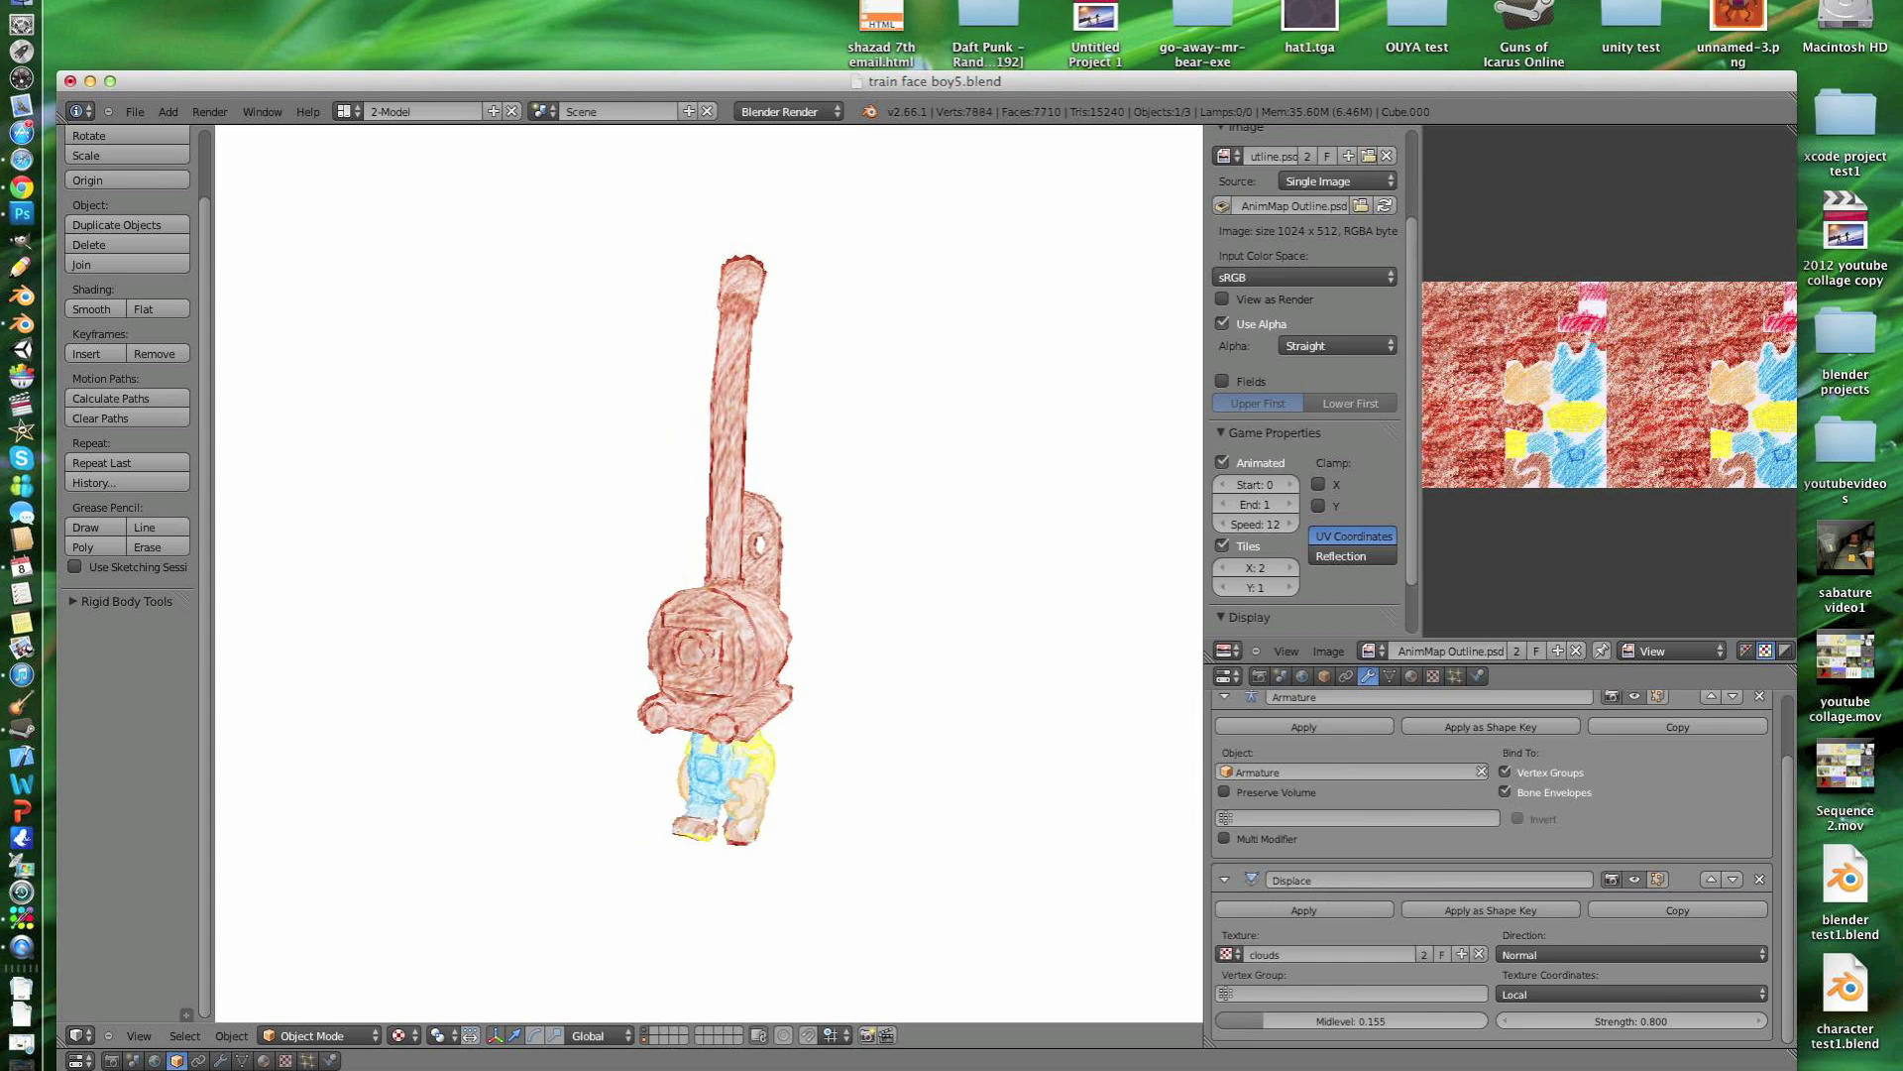